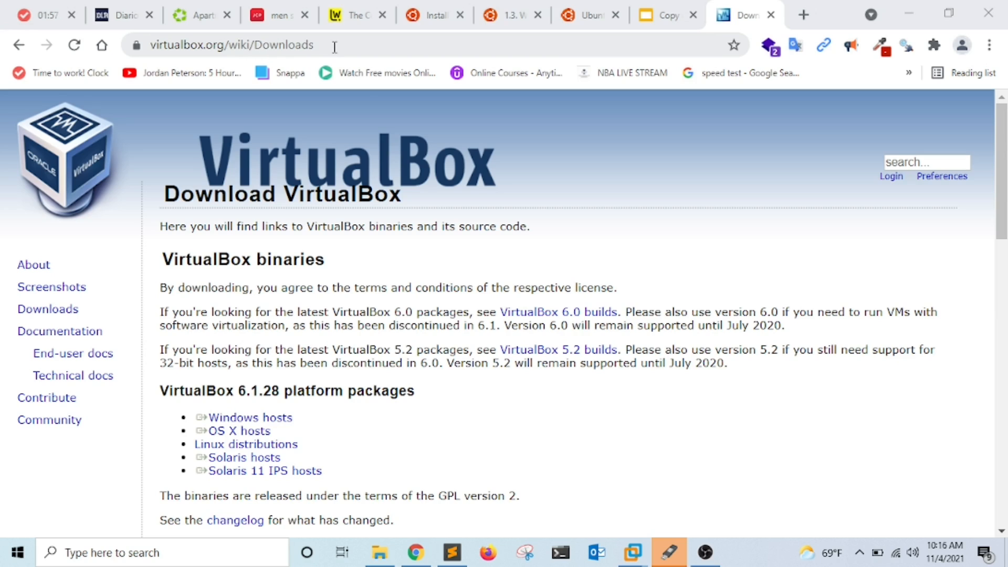
Start the Windows-hosts installer and all-platforms Extension Pack downloads, then minimize Chrome.
left_click(270, 422)
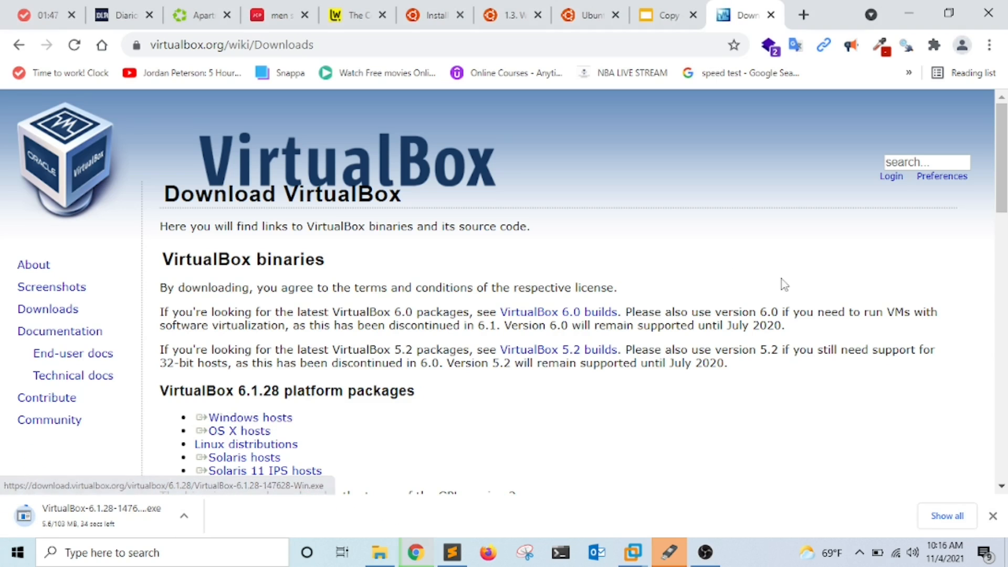
left_click_drag(1003, 144, 1004, 242)
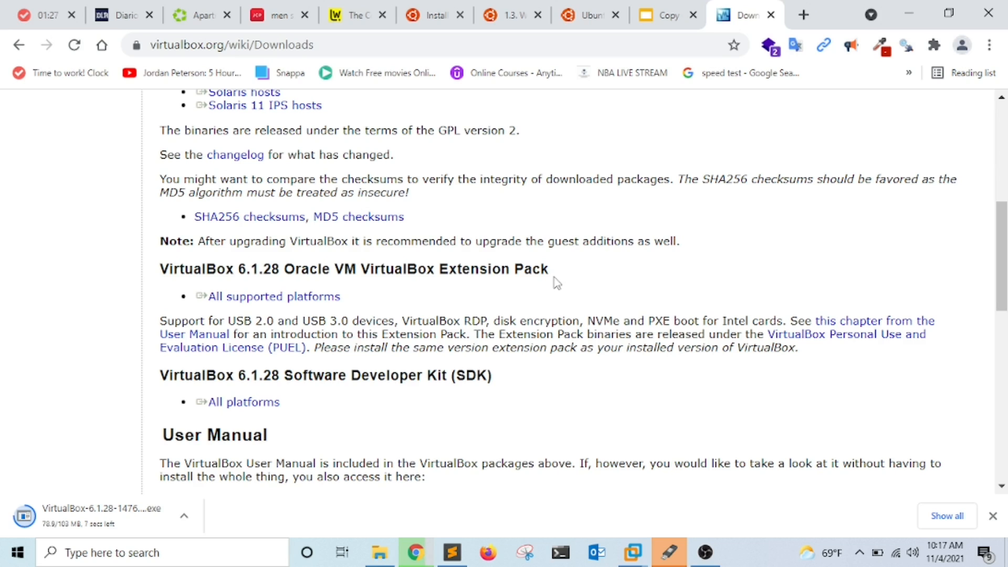
left_click(294, 306)
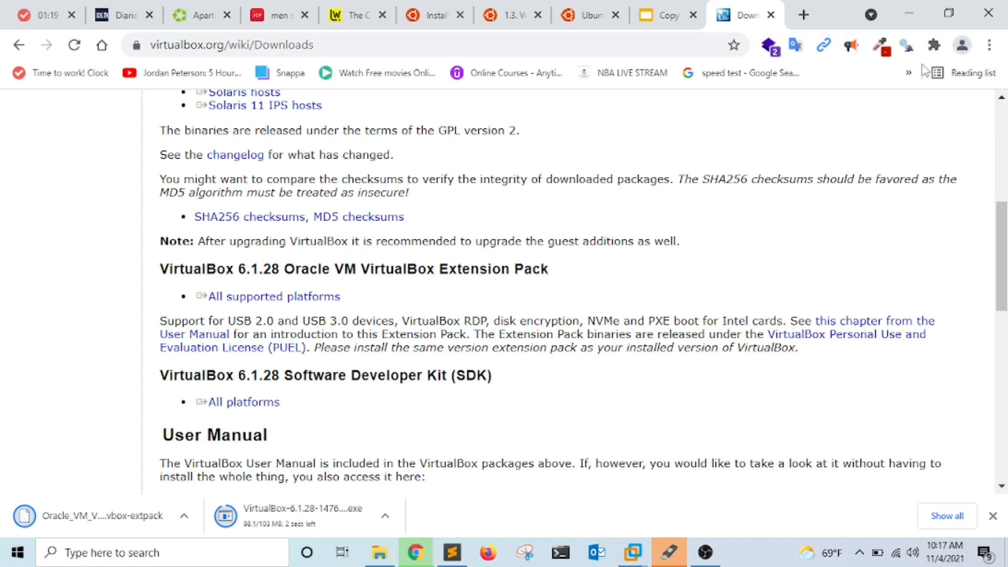
left_click(907, 11)
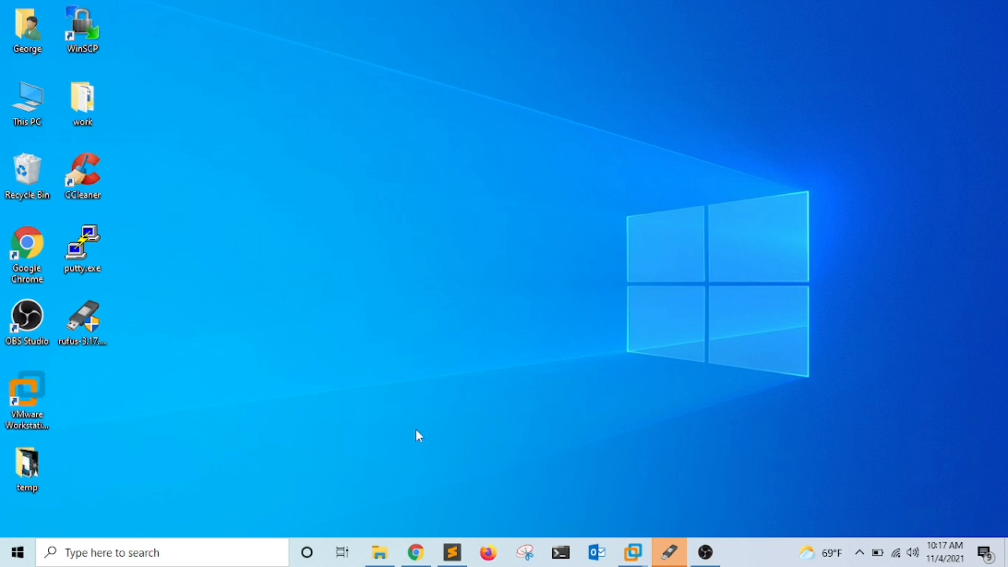
Search Downloads for 'virtualbox' and launch VirtualBox-6.1.28-147628-Win.exe.
left_click(382, 554)
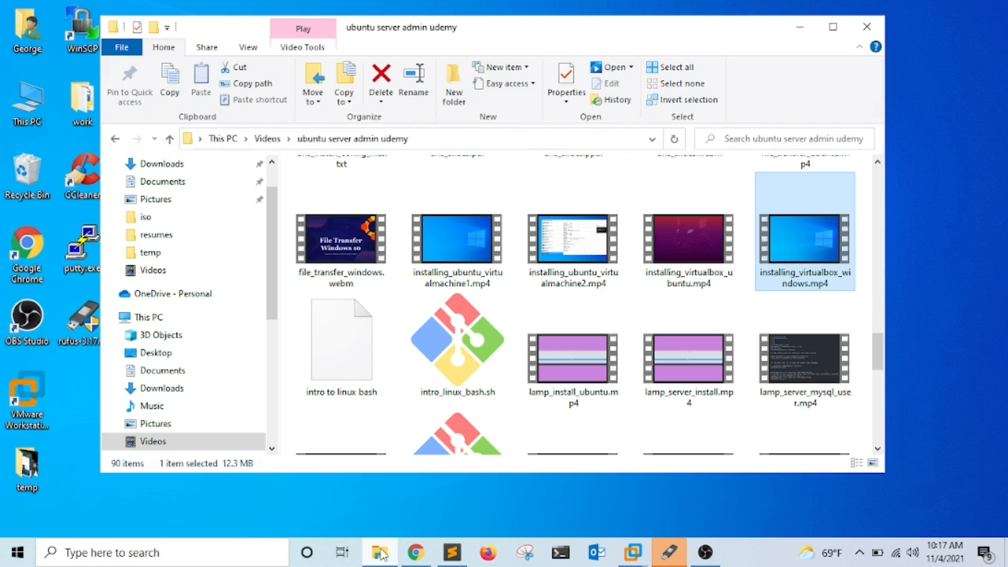
left_click(163, 181)
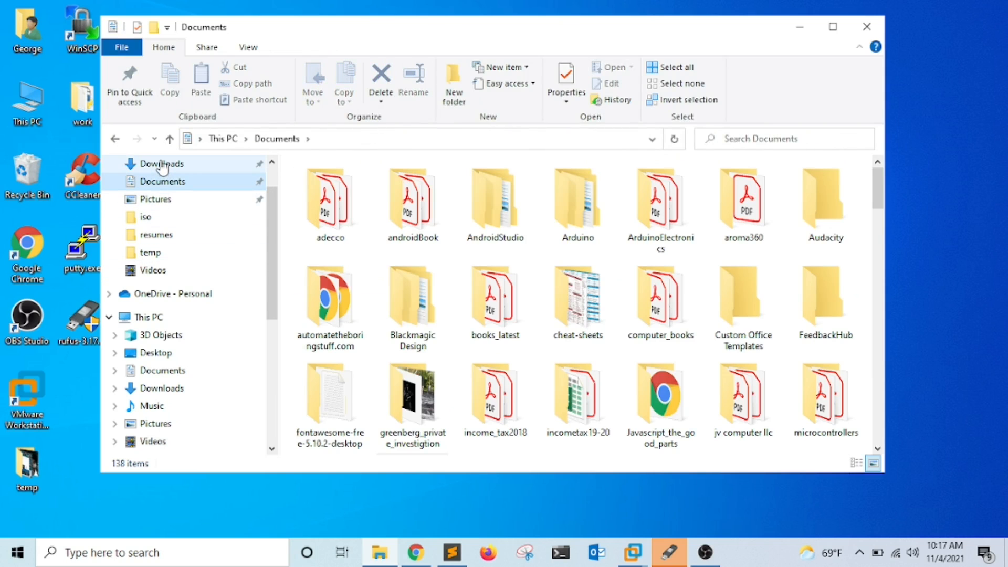
left_click(162, 165)
left_click(752, 139)
type("virtualbox")
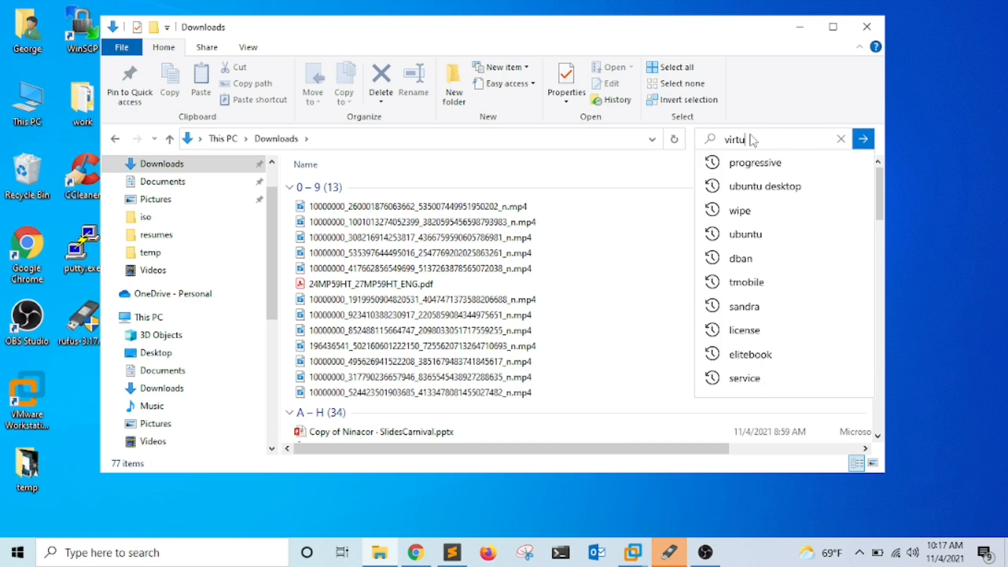
key("Return")
double_click(419, 238)
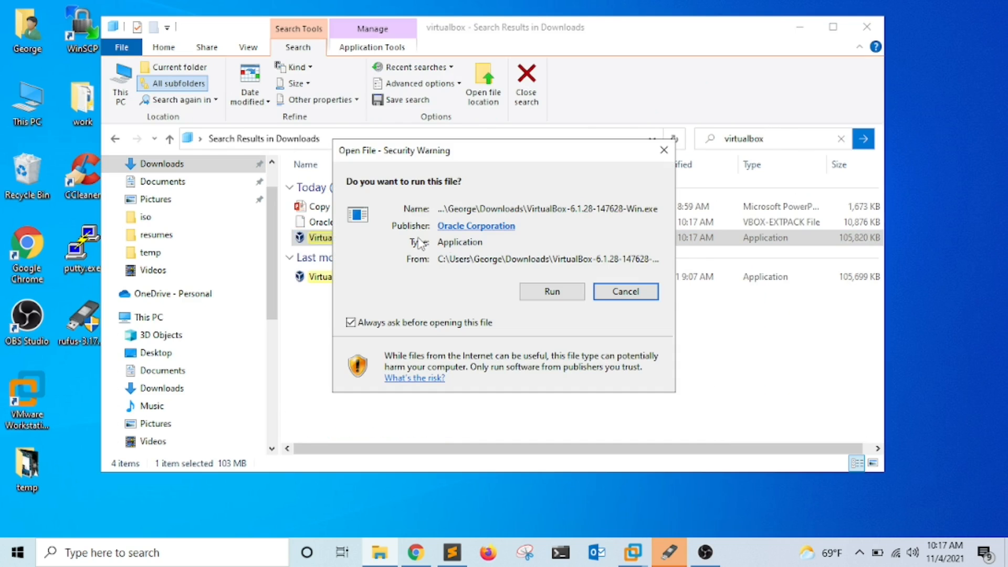
Run setup with default features and shortcuts, accepting the network warning, through to Finish.
left_click(546, 291)
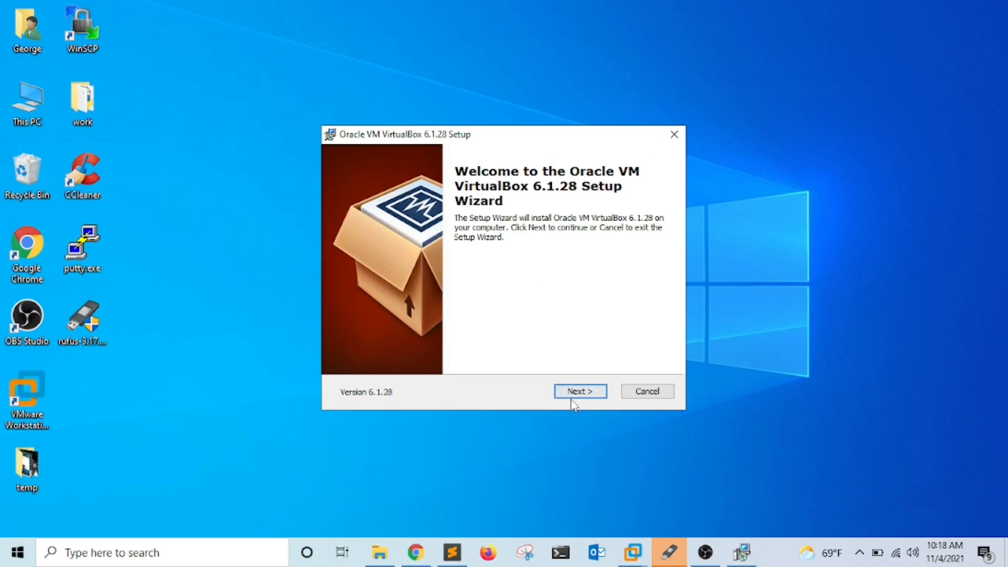
left_click(575, 397)
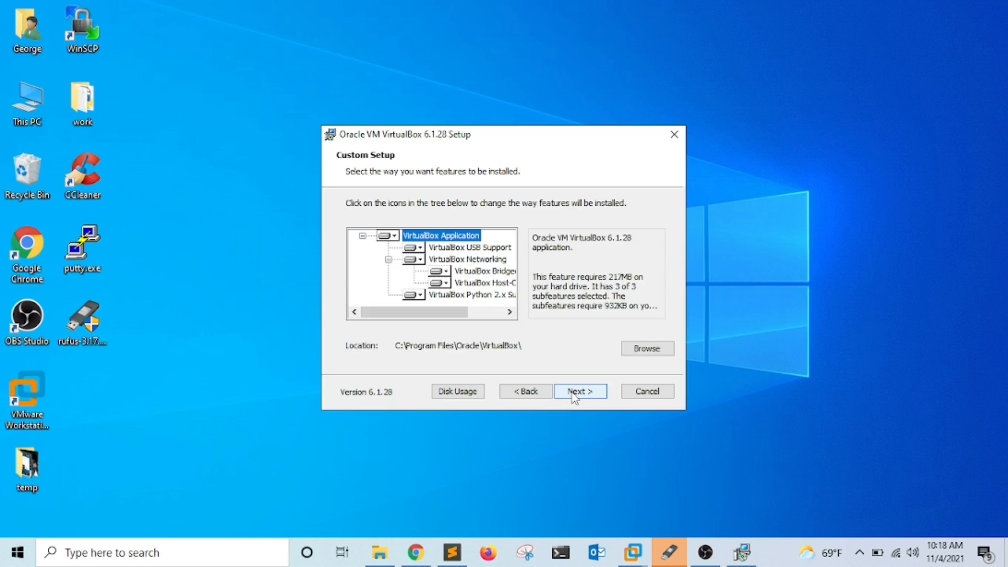
left_click(587, 398)
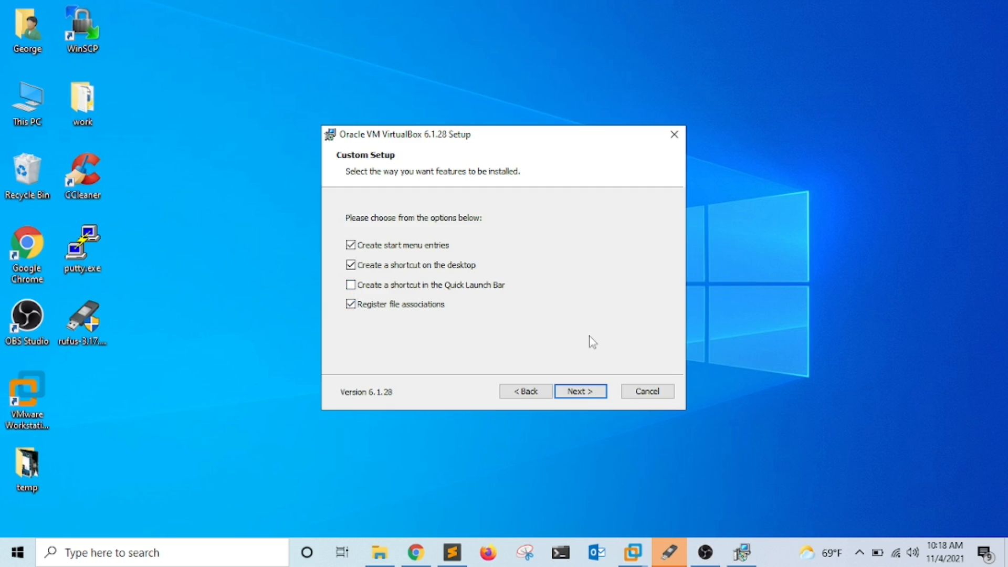
left_click(580, 392)
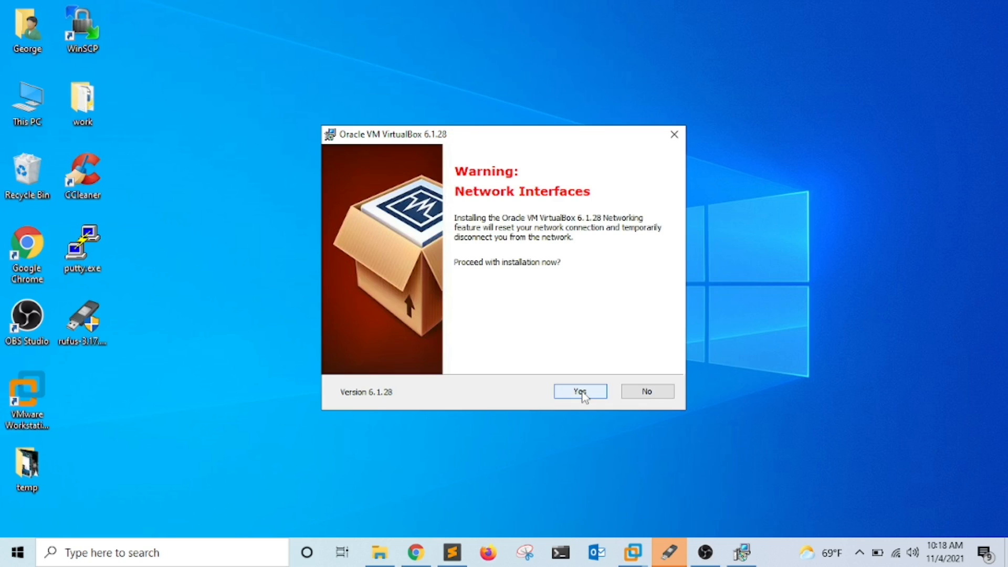
left_click(580, 392)
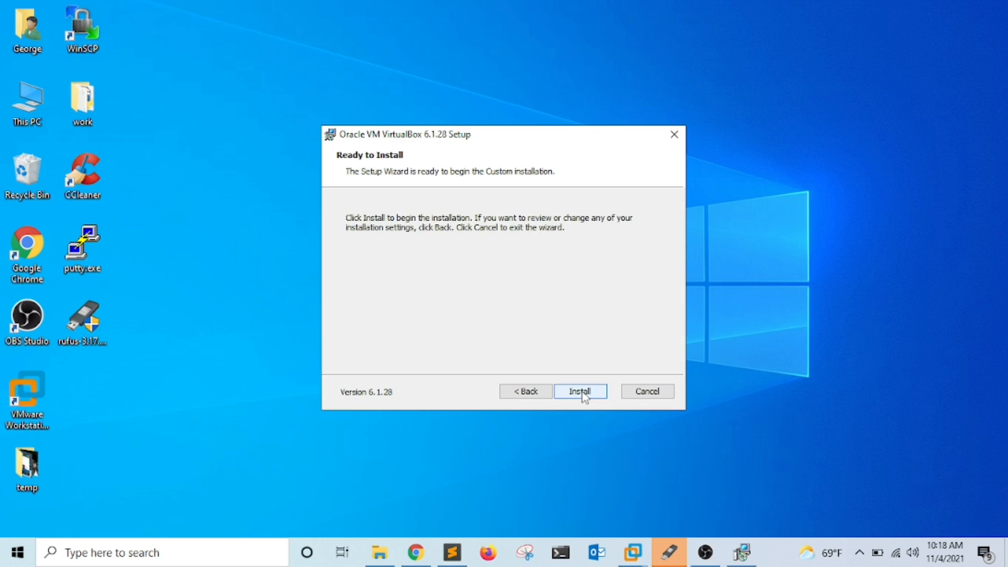
left_click(580, 392)
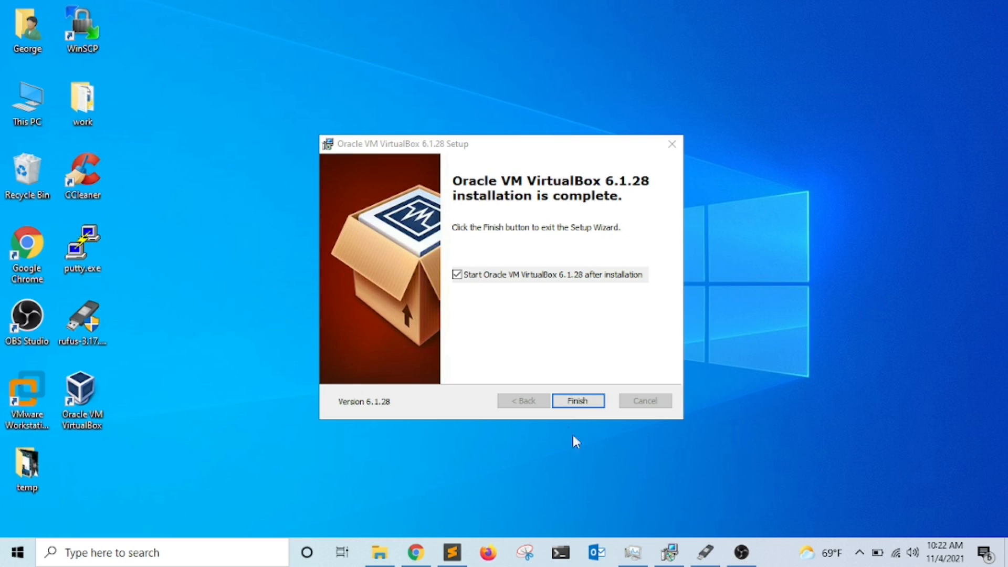
left_click(576, 402)
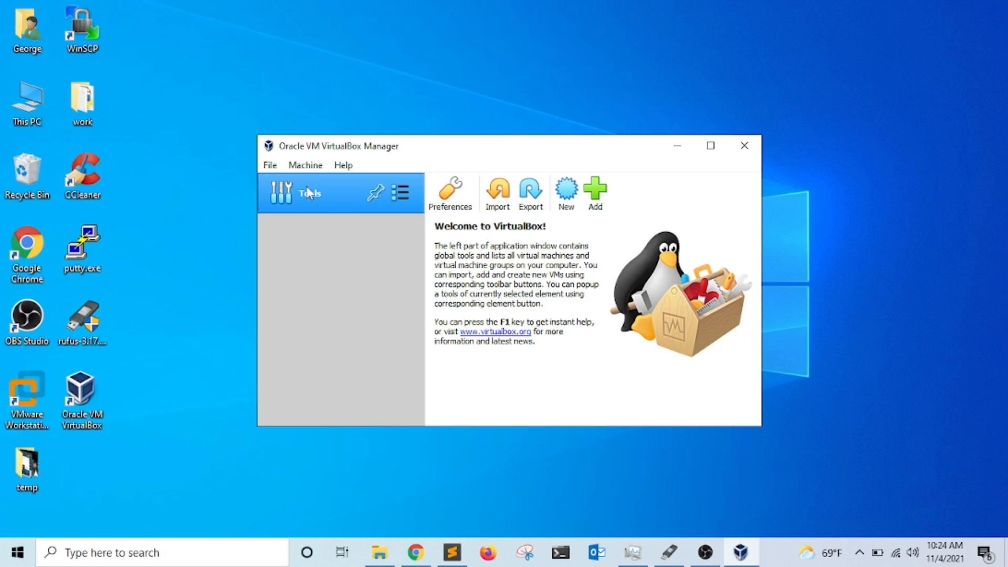
Load the 6.1.28 .vbox-extpack file in Preferences > Extensions.
left_click(455, 192)
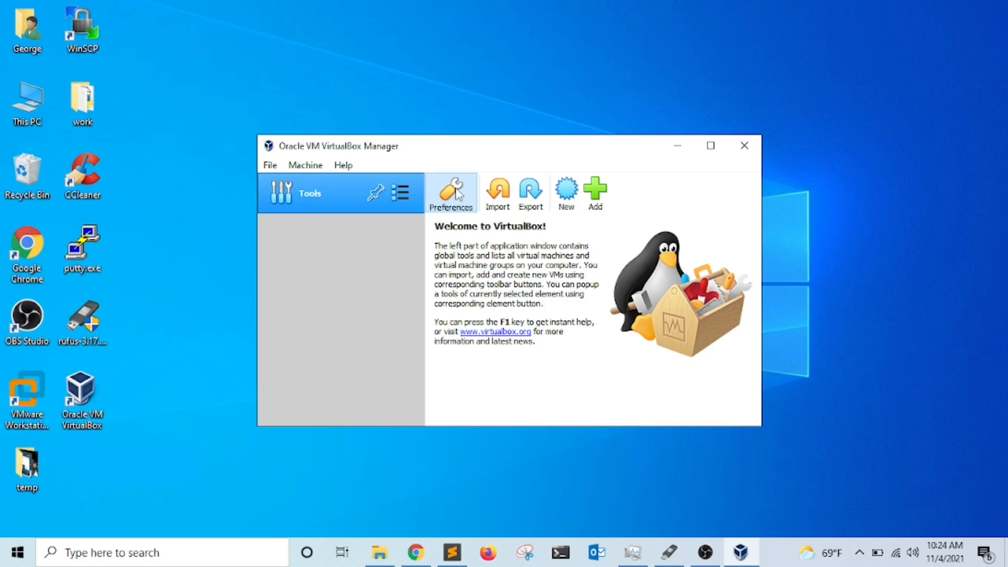
left_click(355, 295)
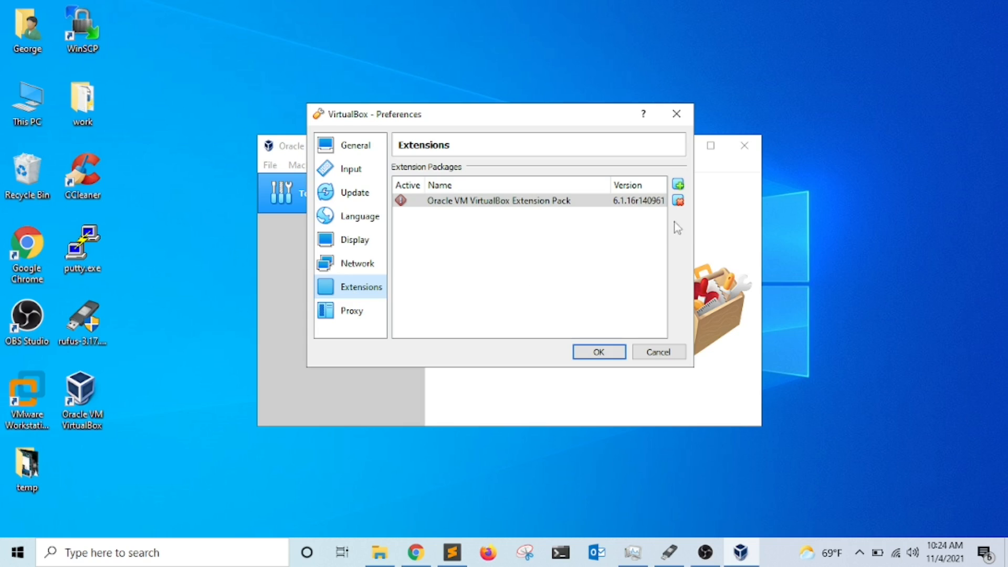
left_click(677, 185)
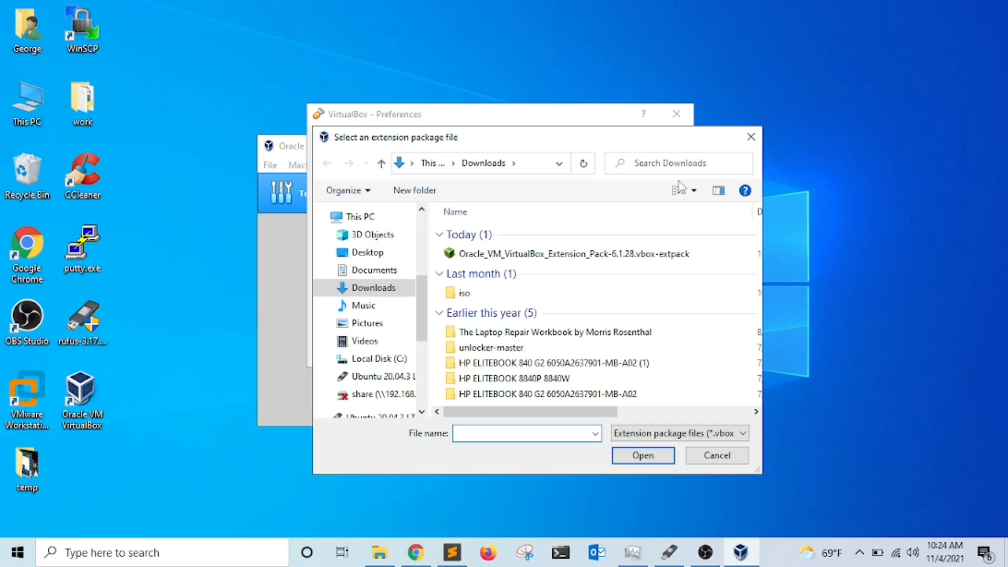
left_click(554, 256)
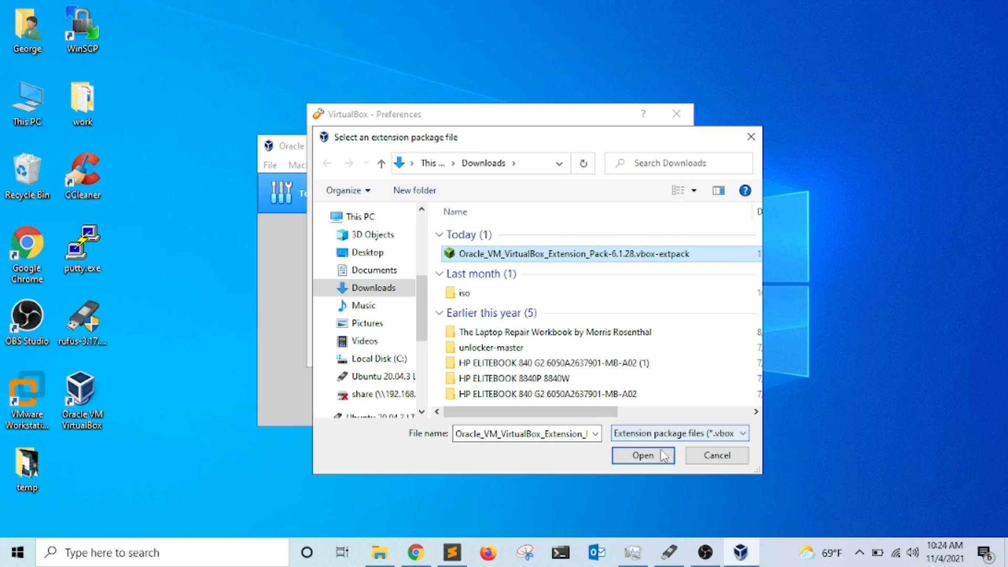
left_click(640, 455)
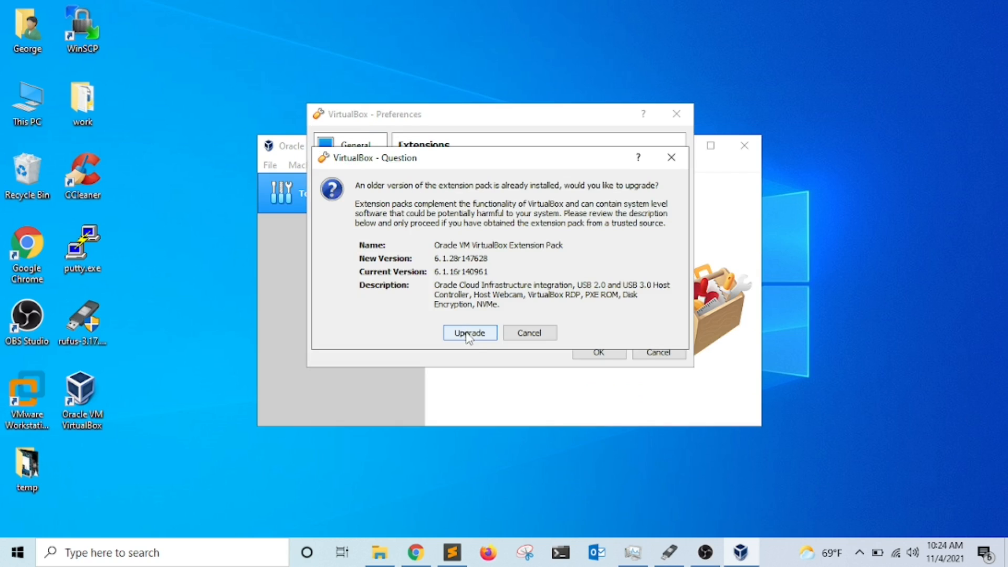
Confirm the upgrade, accept the licence, and close Preferences.
left_click(471, 333)
left_click_drag(703, 136, 694, 361)
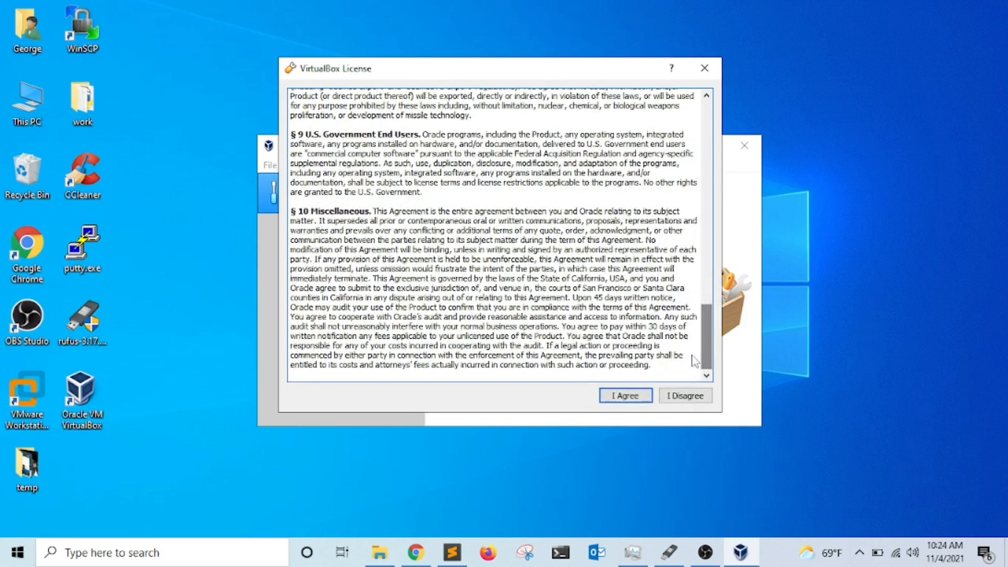
left_click(621, 397)
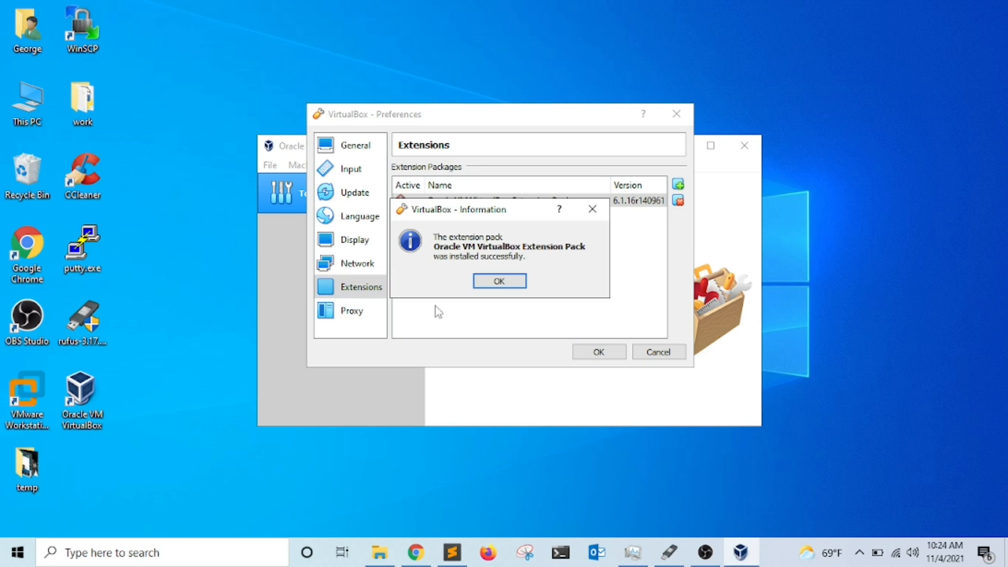
left_click(499, 282)
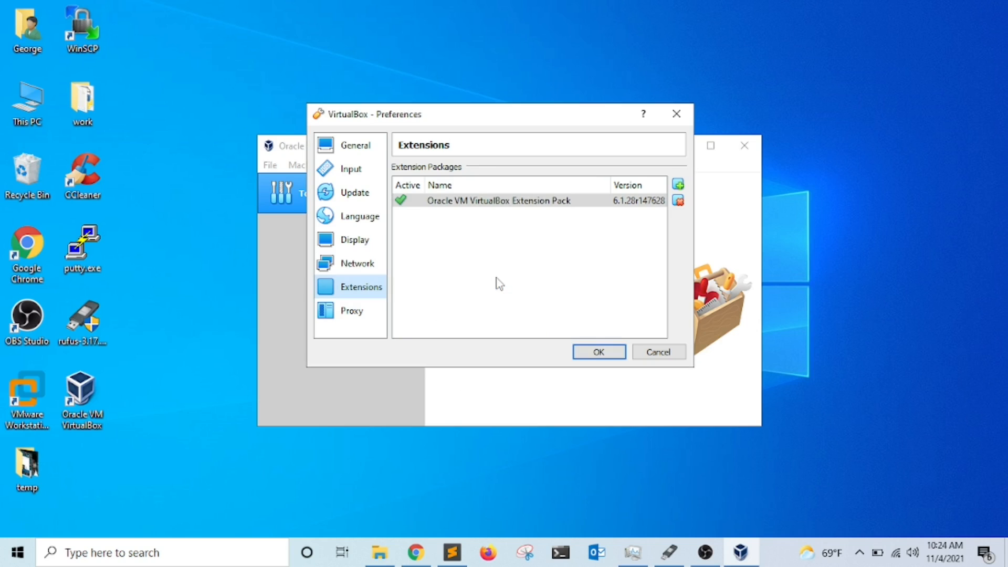
left_click(597, 349)
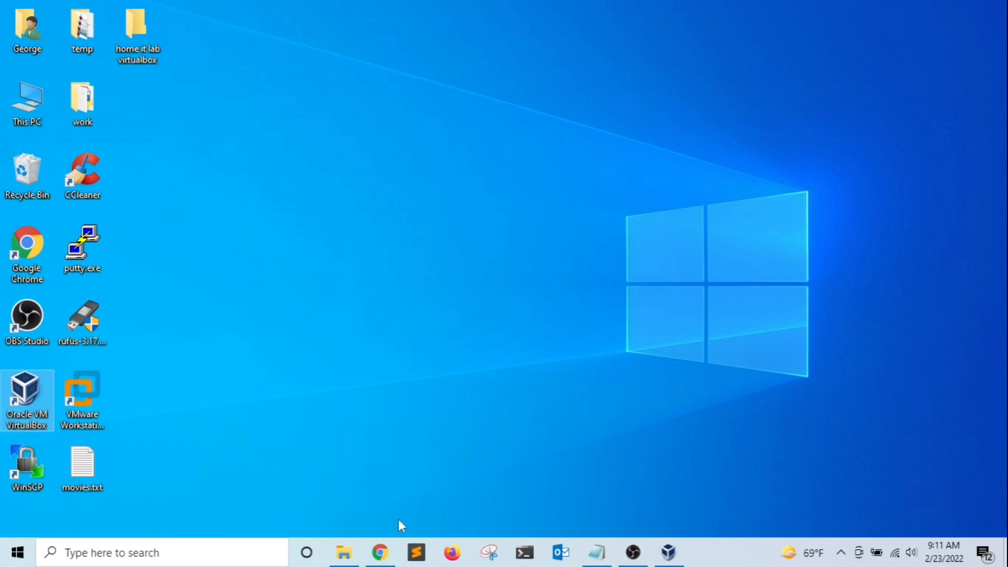
Search the web for 'windows 10 pro iso download' and open Microsoft's Windows 10 download page.
left_click(380, 553)
left_click(546, 45)
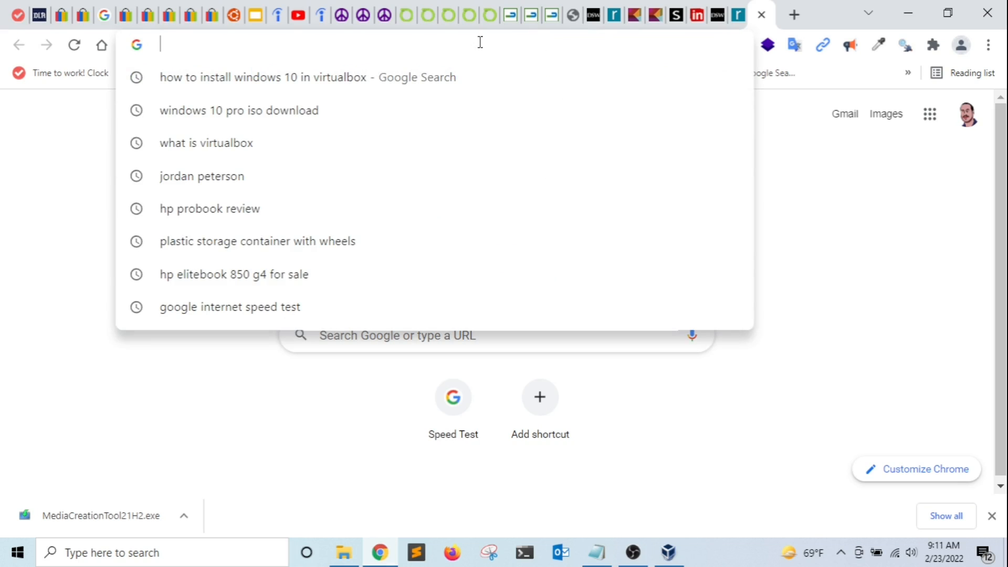
type("windows 10")
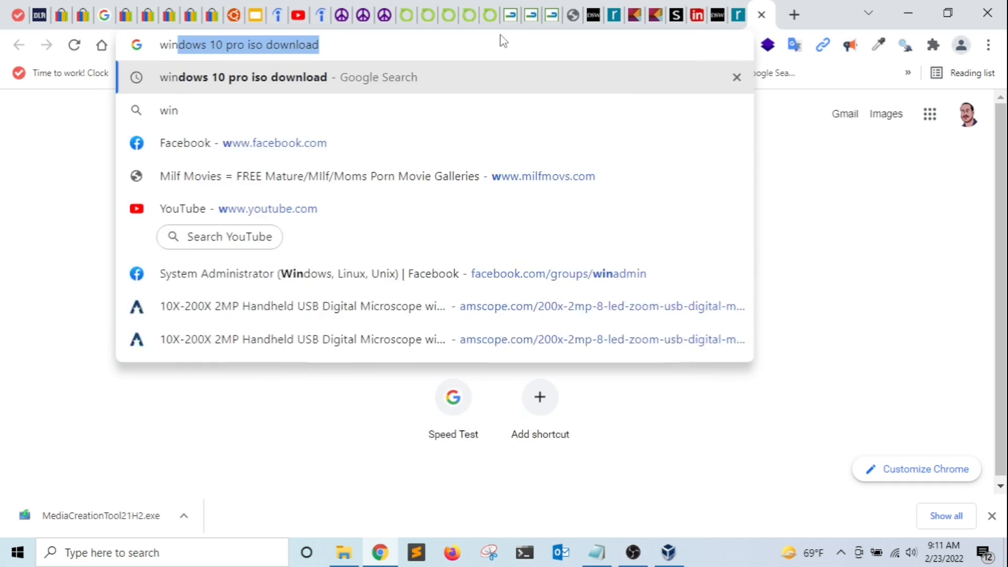
type(" pro iso")
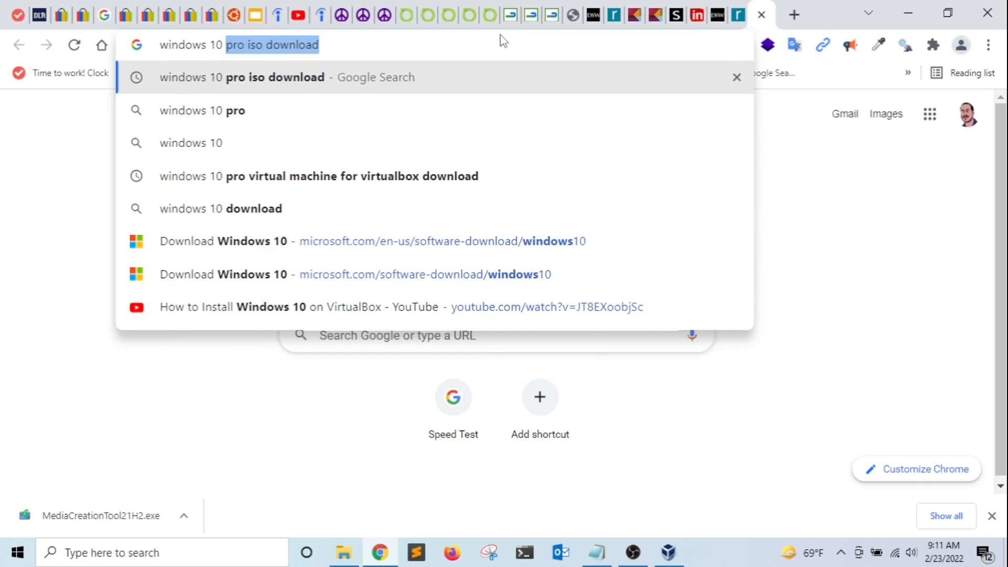
type("d")
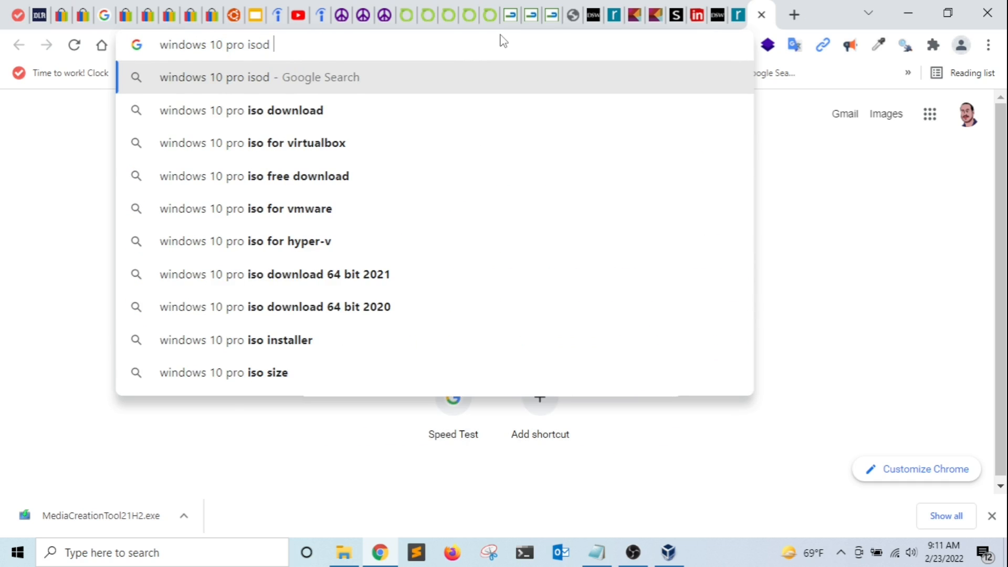
key("BackSpace")
type("downloa")
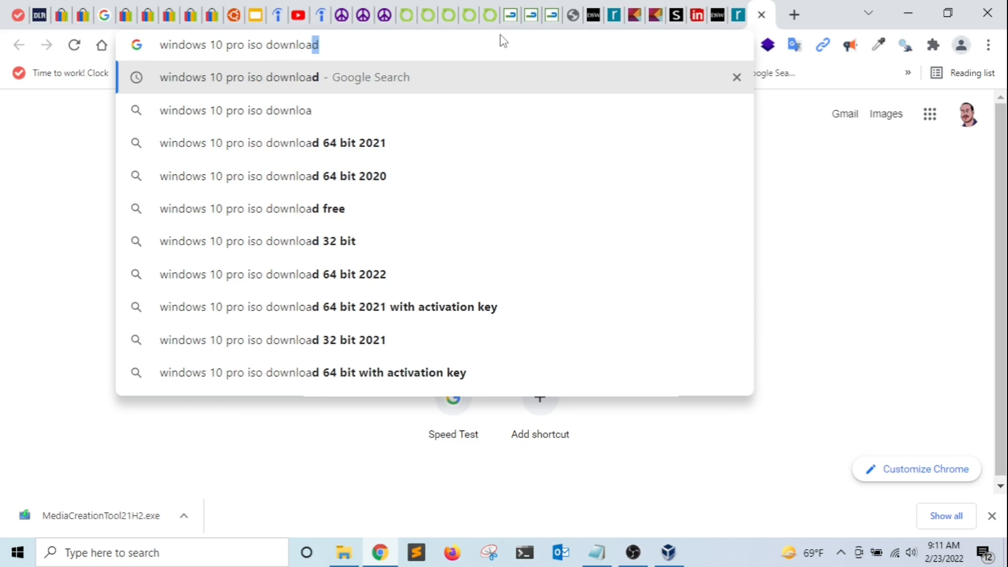
key("Return")
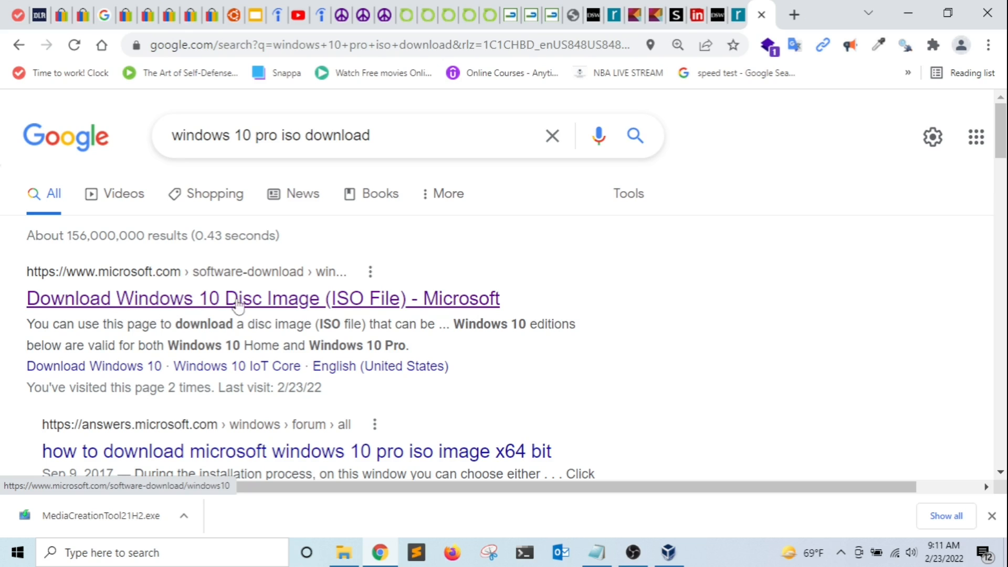
left_click(295, 307)
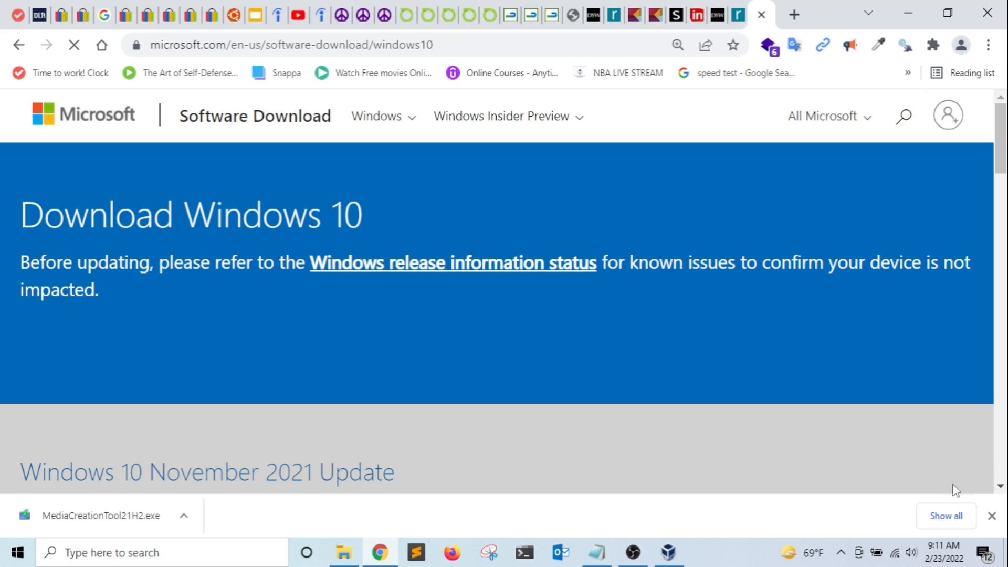
Download the Windows 10 media creation tool from that page.
left_click(992, 516)
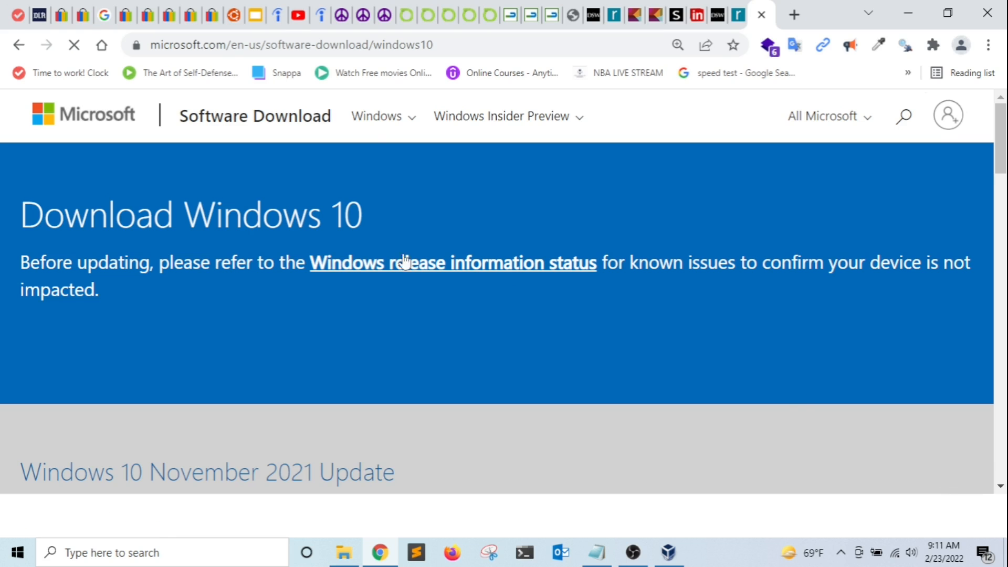
scroll(373, 255, "down", 5)
scroll(377, 259, "down", 6)
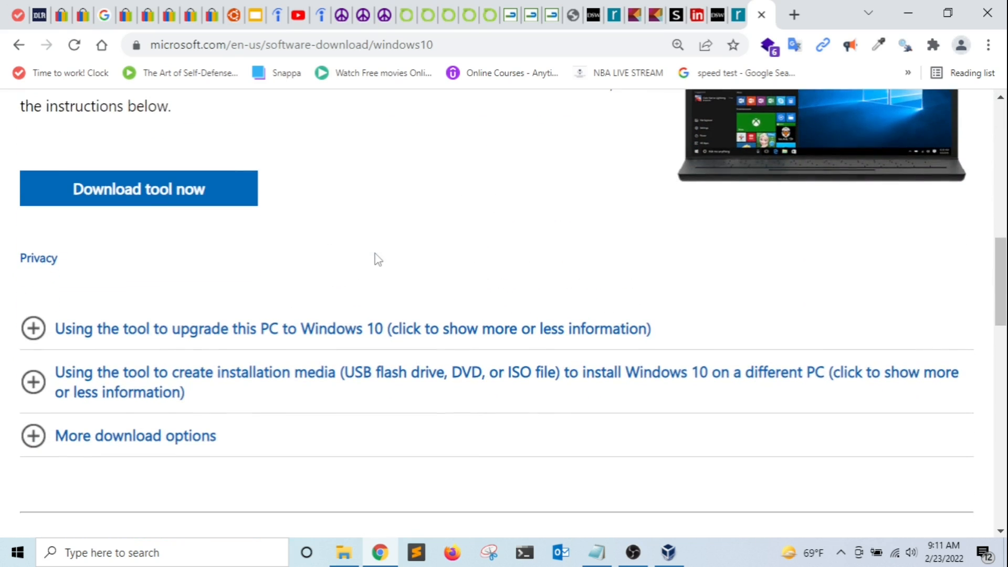
left_click(167, 193)
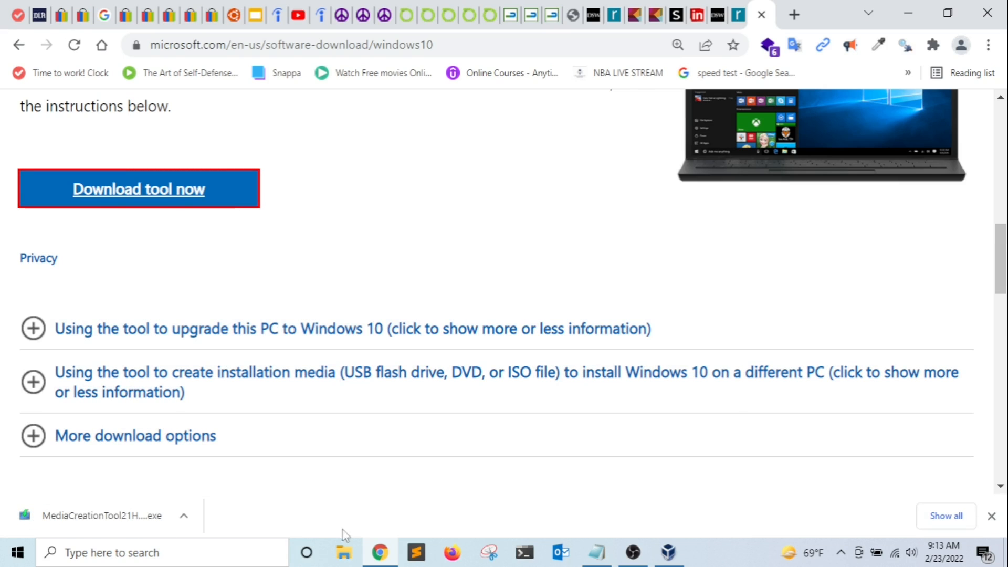
left_click(344, 552)
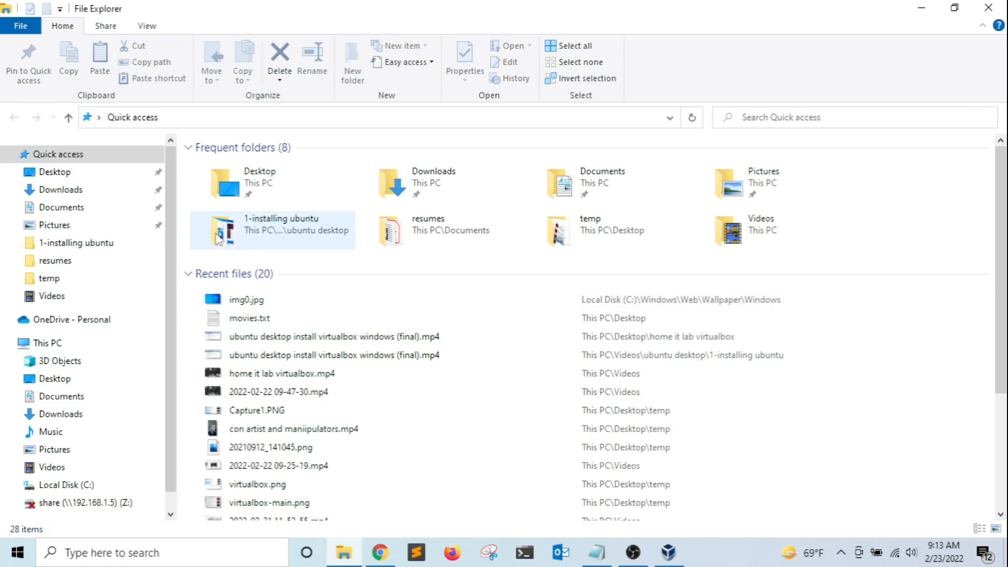
Find MediaCreationTool21H2.exe in Downloads by searching 'mediacreationtool' and copy it.
left_click(68, 191)
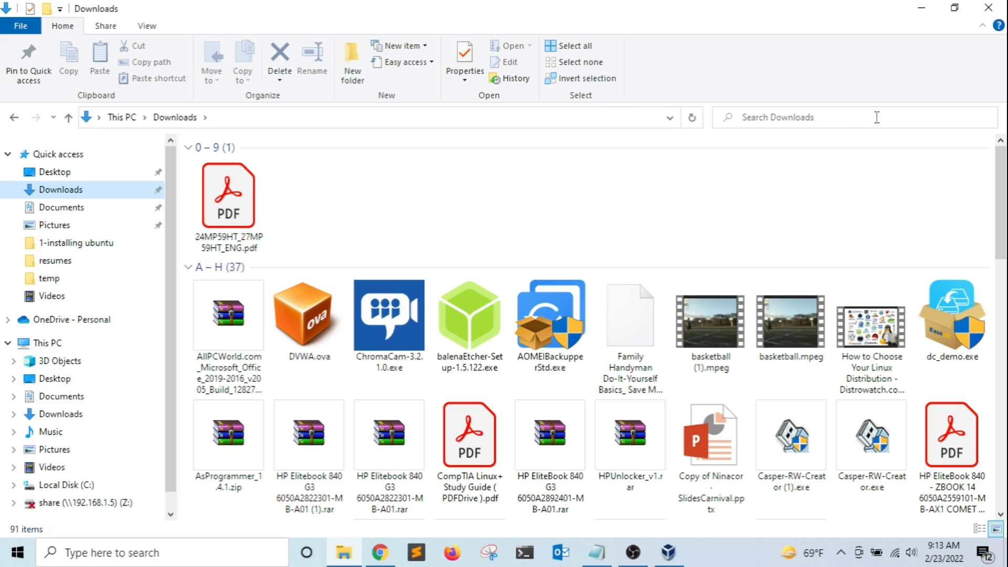
left_click(829, 121)
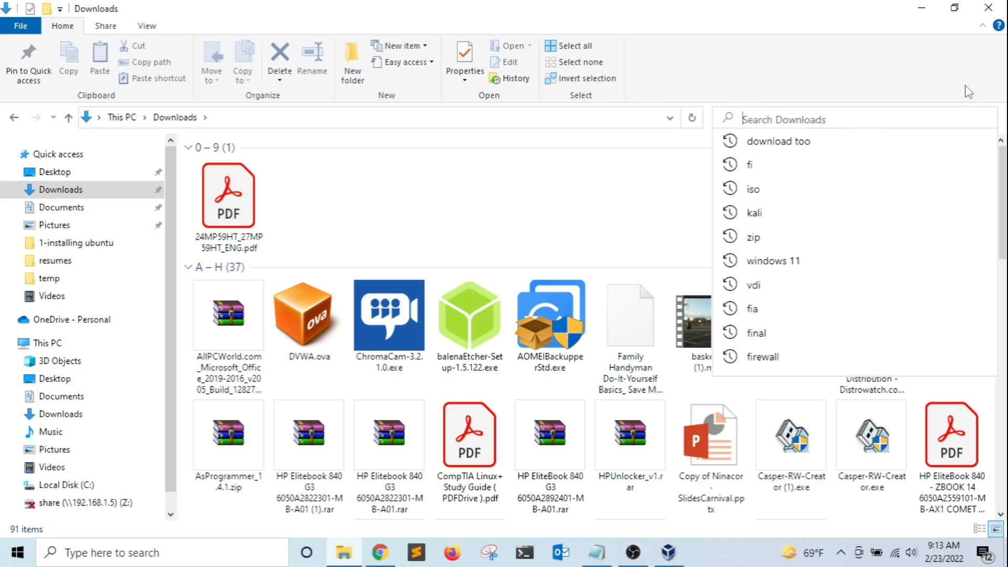
type("mediacrea")
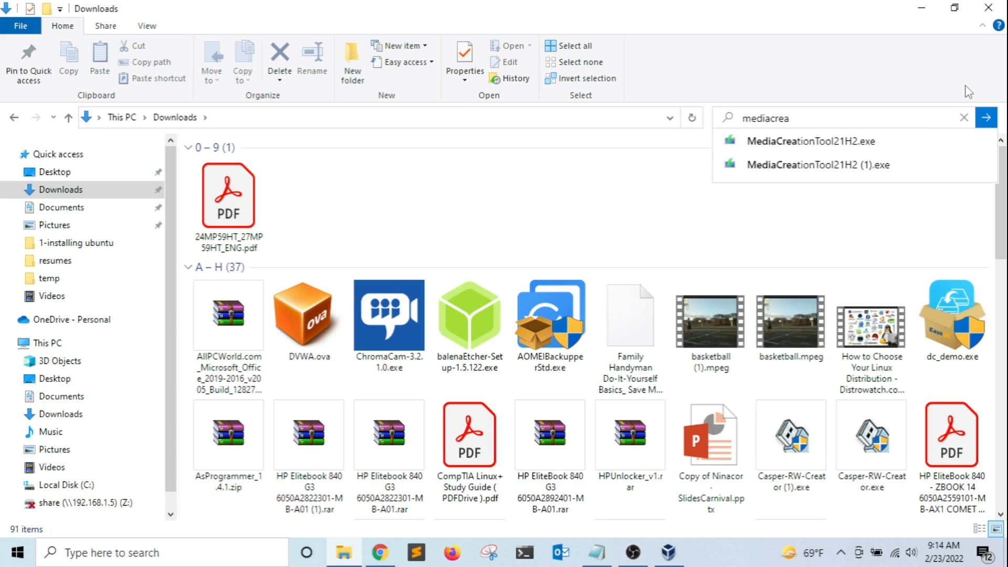
type("tiontool")
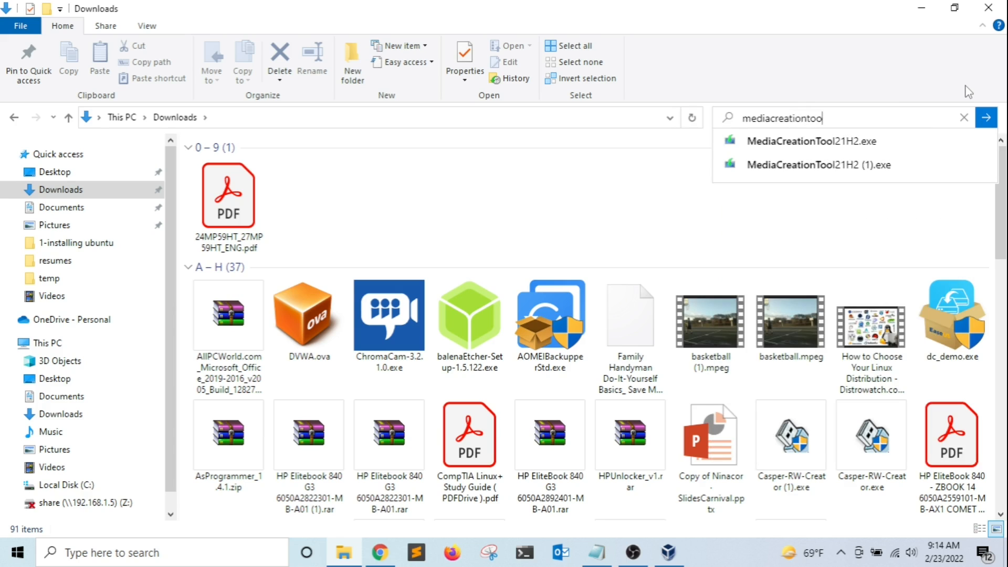
key("Return")
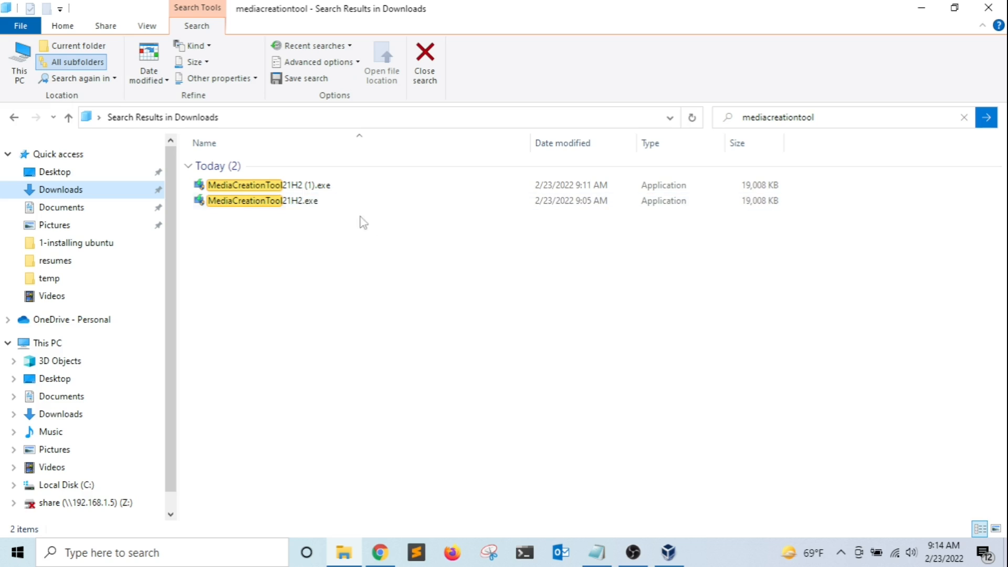
left_click(257, 200)
right_click(258, 202)
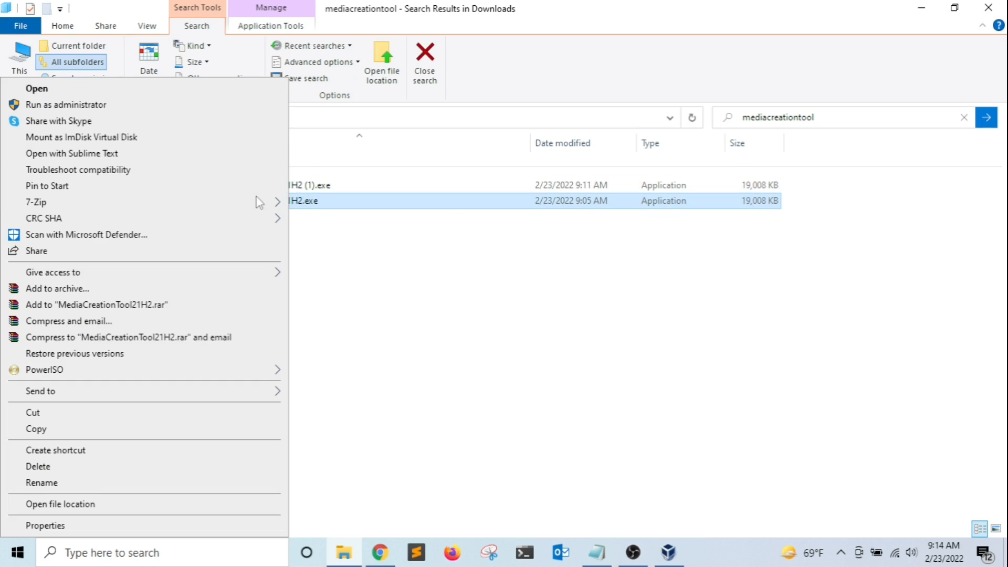
left_click(71, 428)
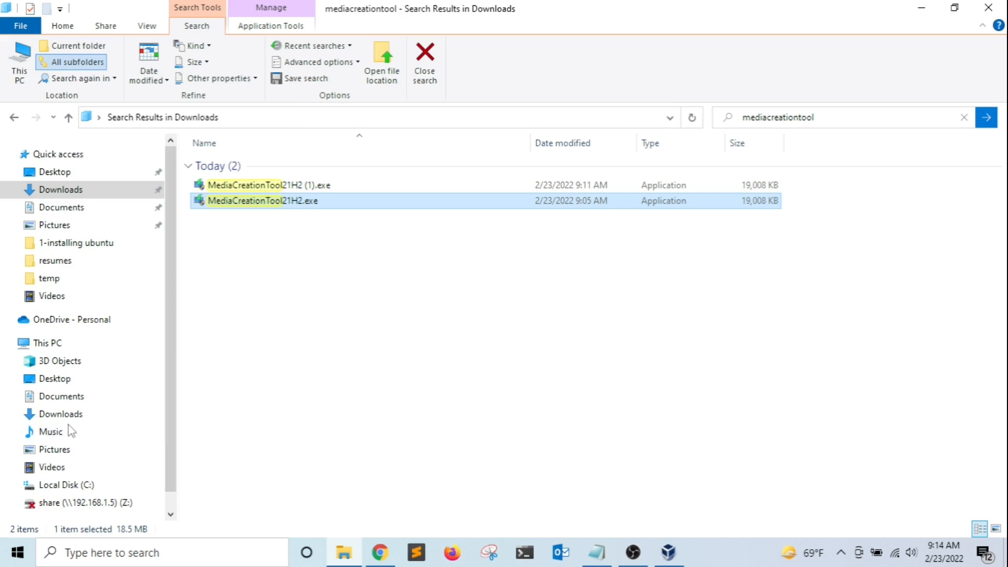
Paste the copied MediaCreationTool21H2.exe onto the desktop.
left_click(921, 7)
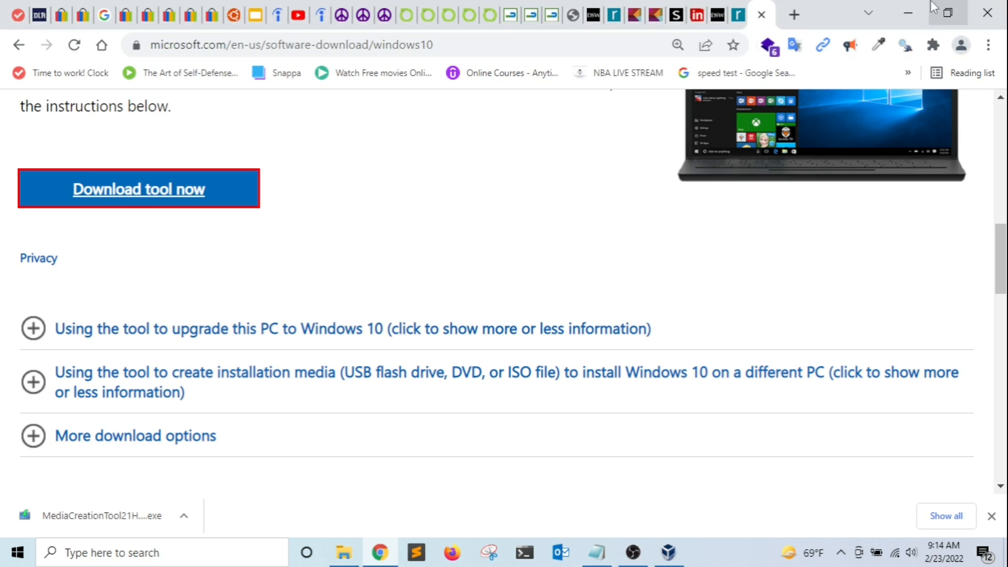
left_click(908, 11)
right_click(269, 160)
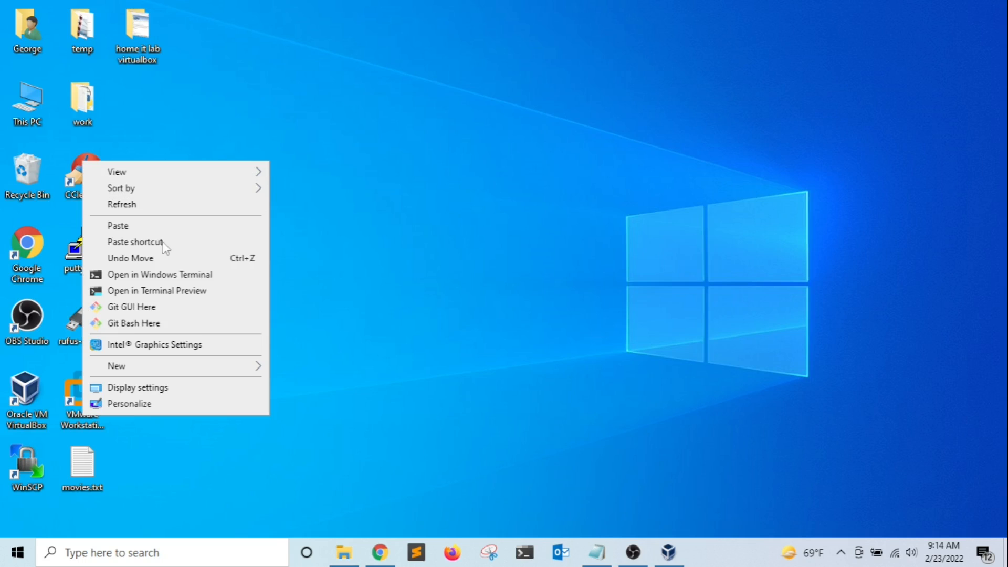
left_click(137, 225)
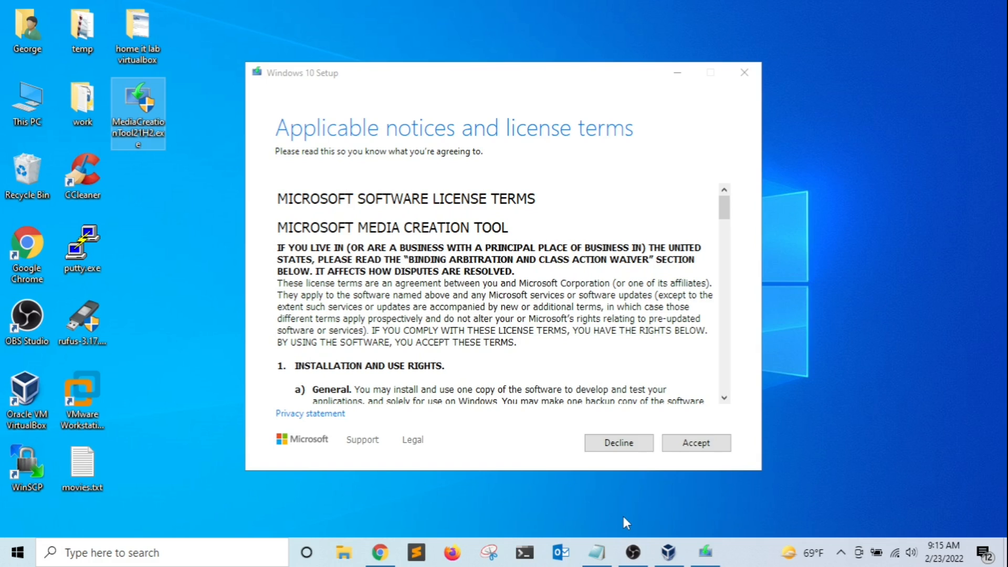
Scroll through the Windows 10 Setup license terms and accept them.
left_click_drag(723, 212, 750, 395)
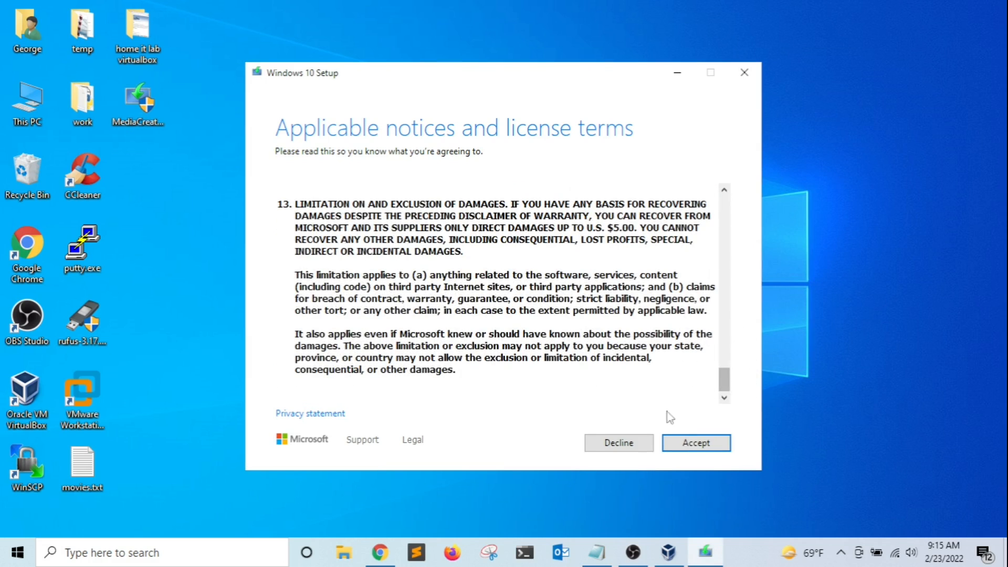
left_click(697, 444)
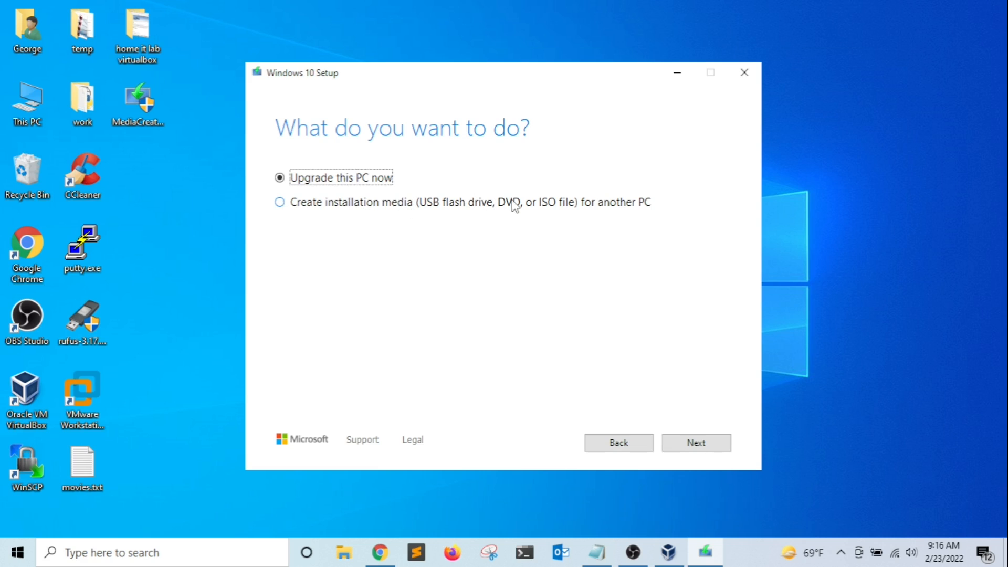
Choose installation media for another PC, keep recommended 64-bit options, and select ISO file.
left_click(566, 208)
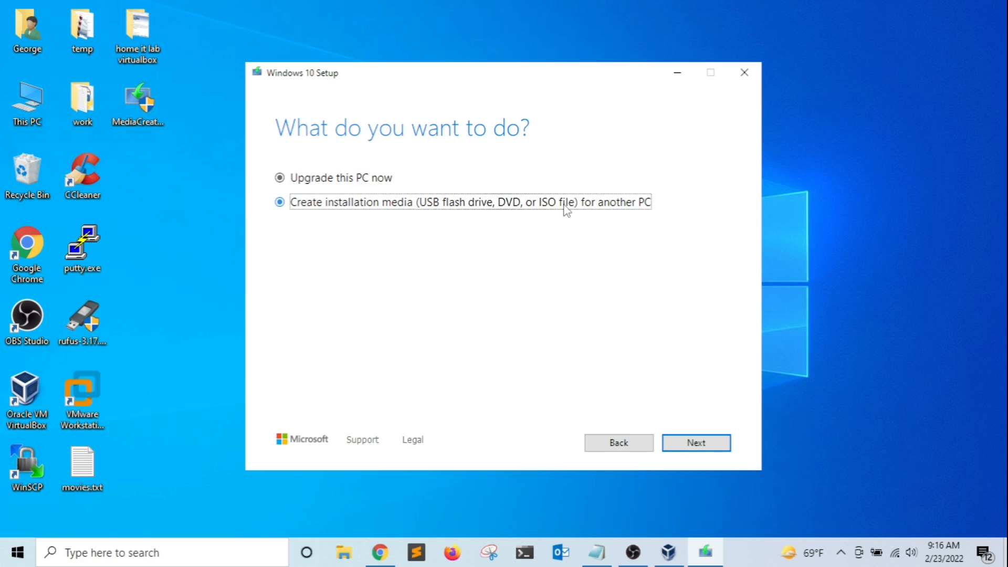
left_click(696, 443)
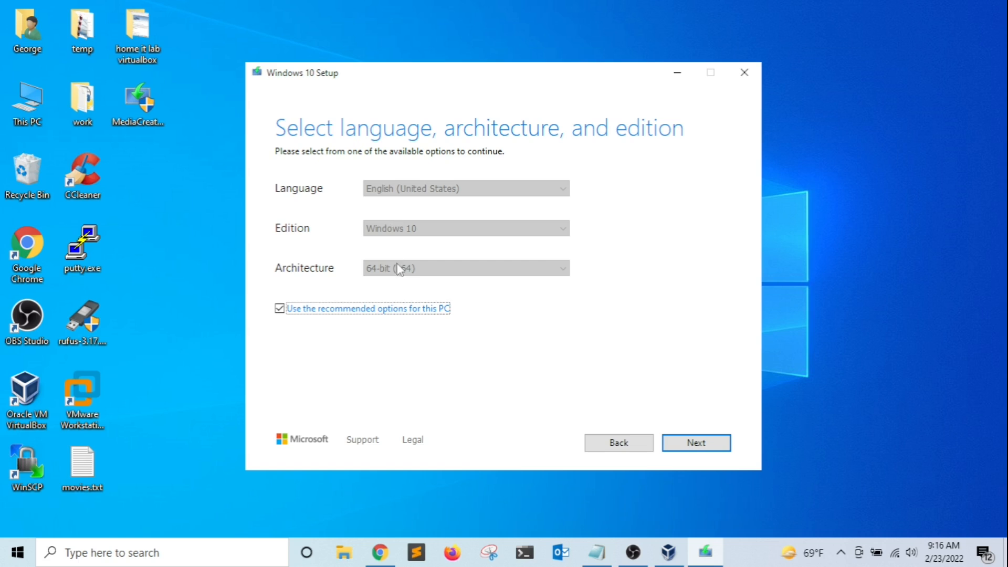
left_click(701, 440)
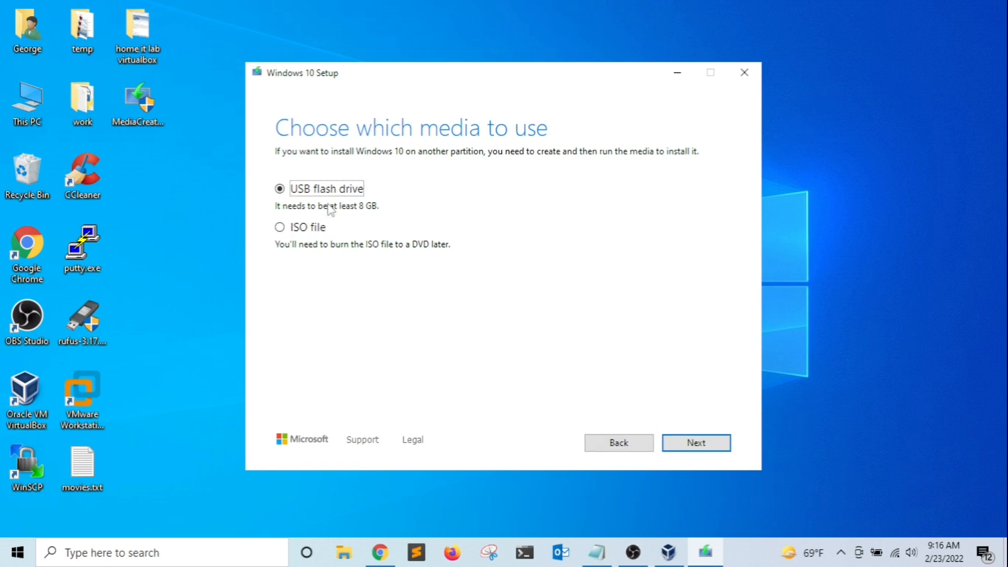
left_click(303, 228)
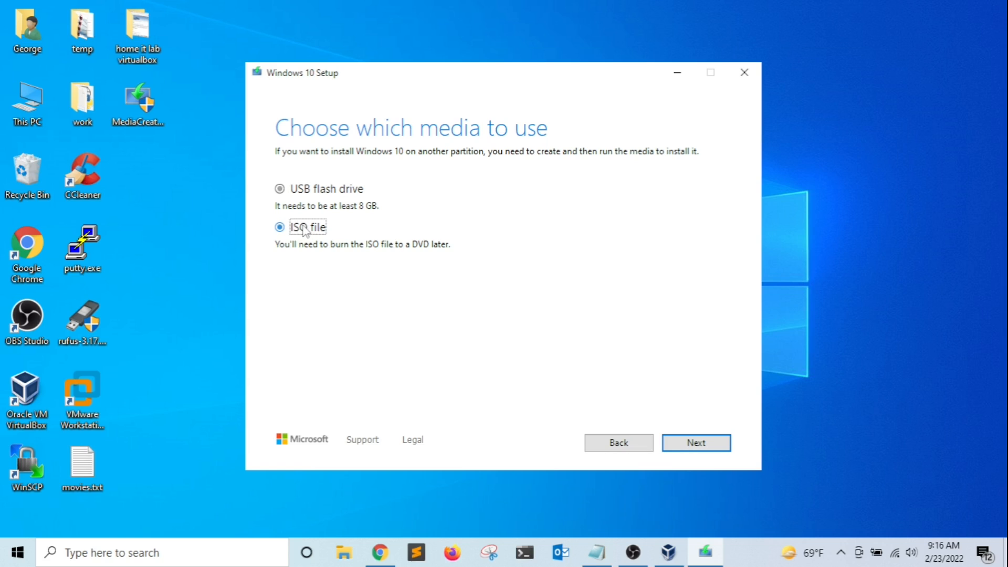
left_click(703, 438)
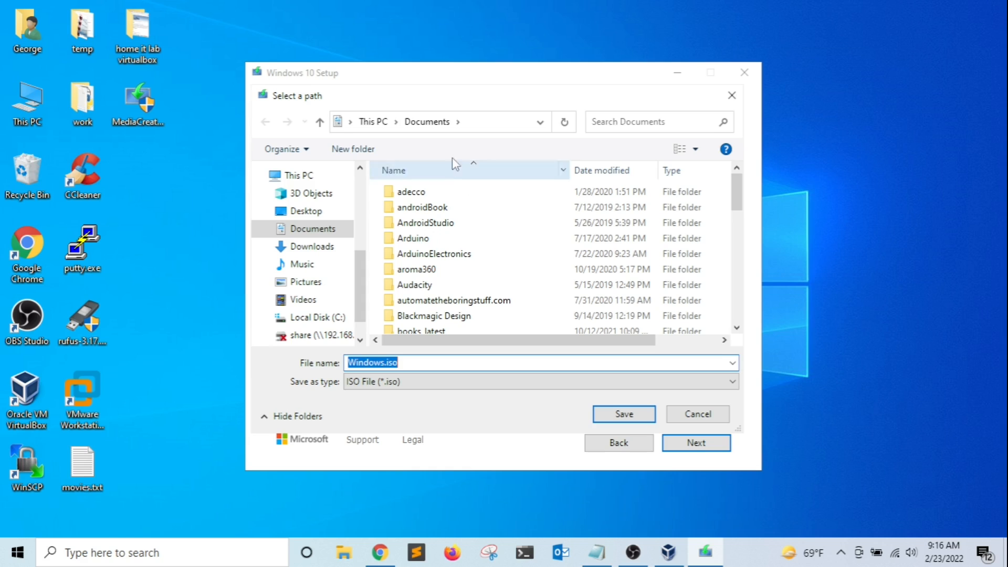
Save Windows.iso to the Downloads folder and finish the tool once the build completes.
left_click(313, 247)
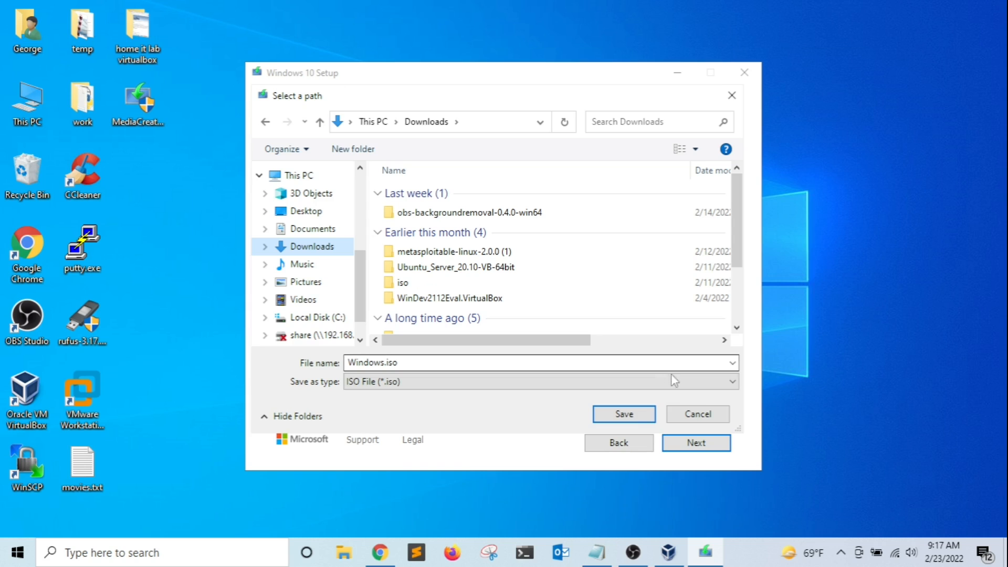
left_click(625, 415)
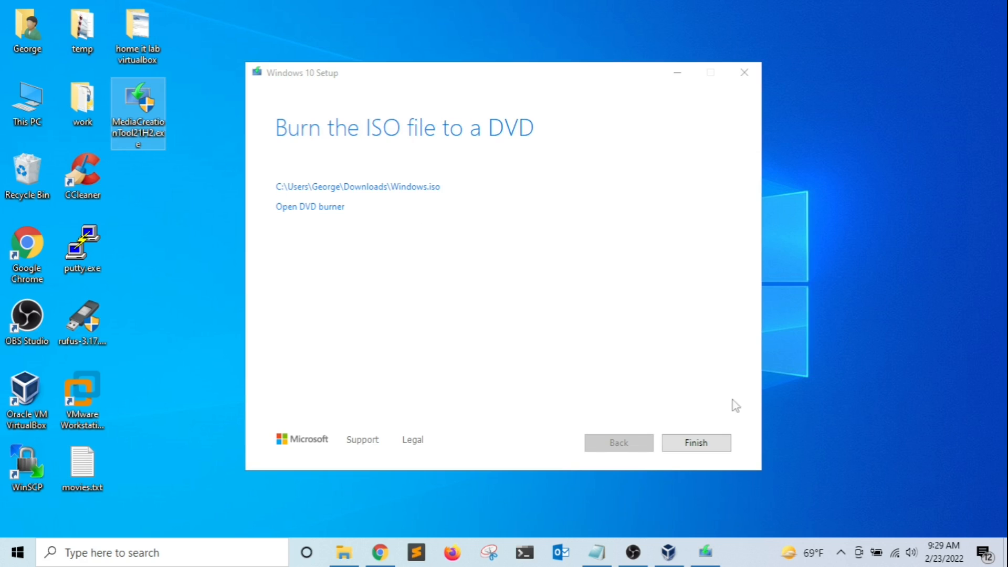
left_click(697, 443)
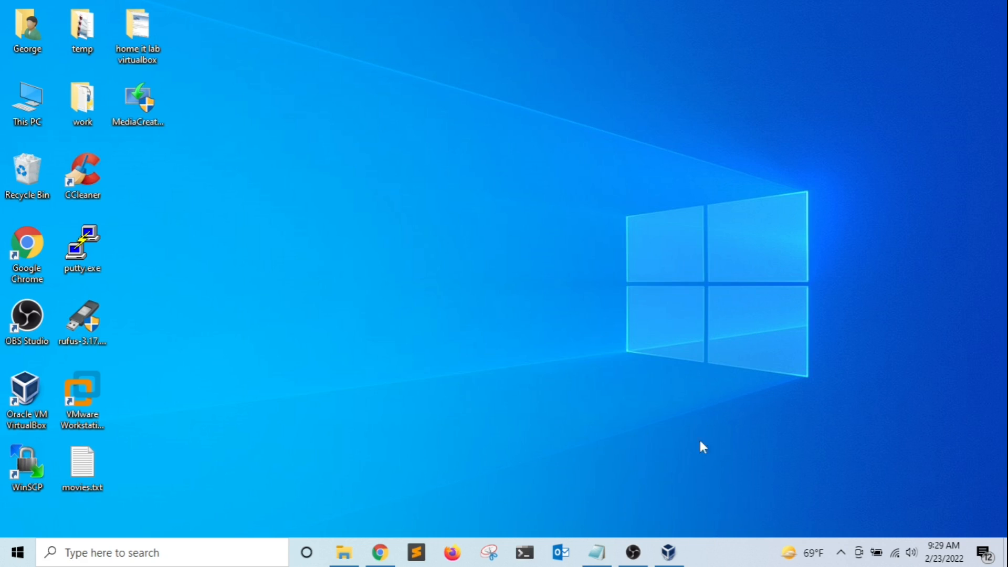
Start a new virtual machine named 'Windows 10 pro 2' in VirtualBox.
left_click(668, 551)
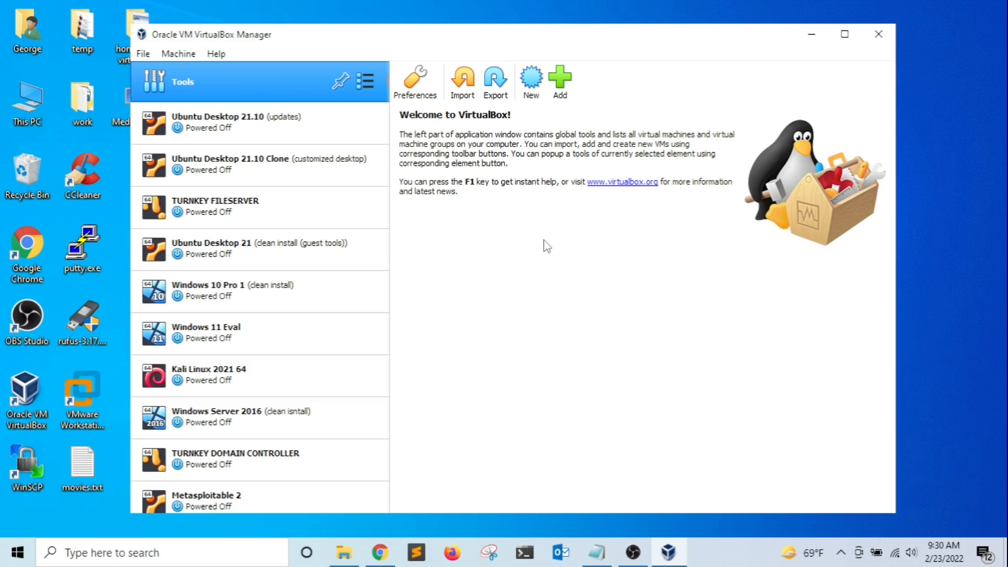
left_click(530, 79)
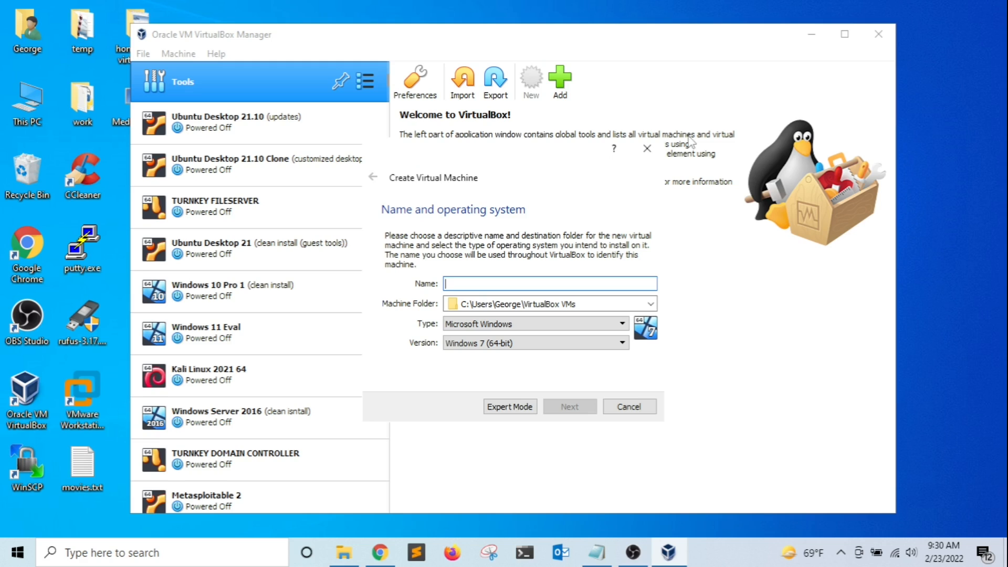
type("W")
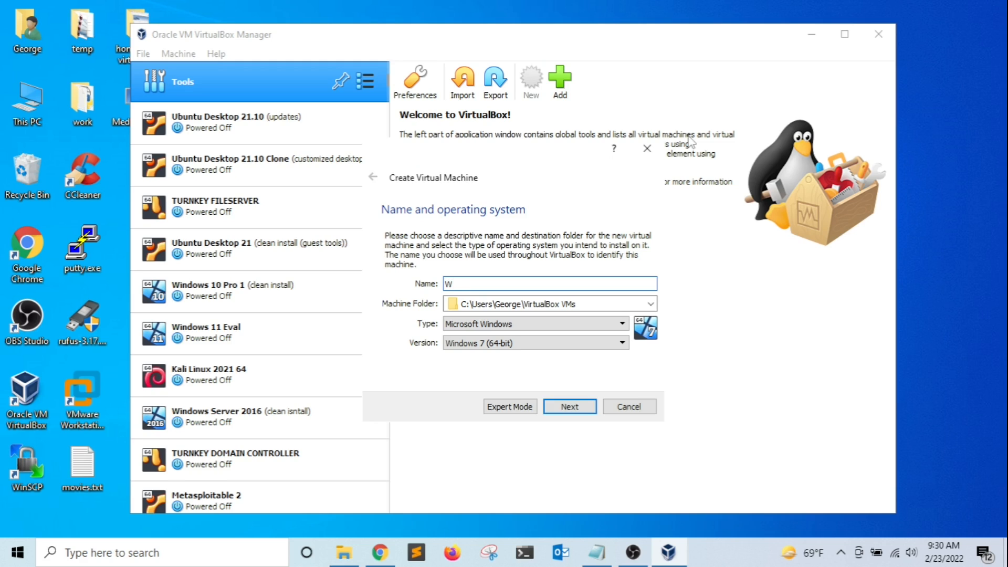
type("indows 10 pro 2")
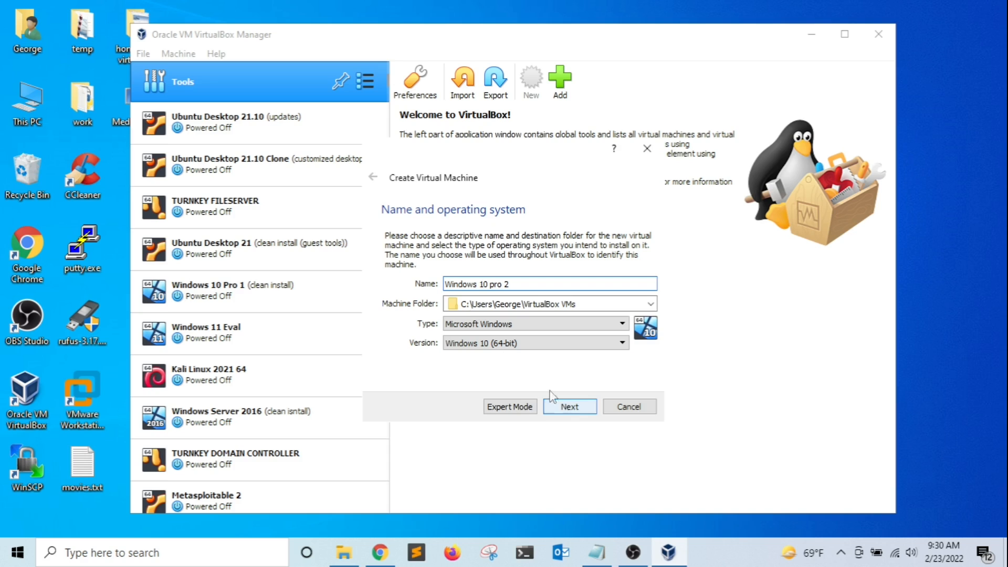
left_click(574, 409)
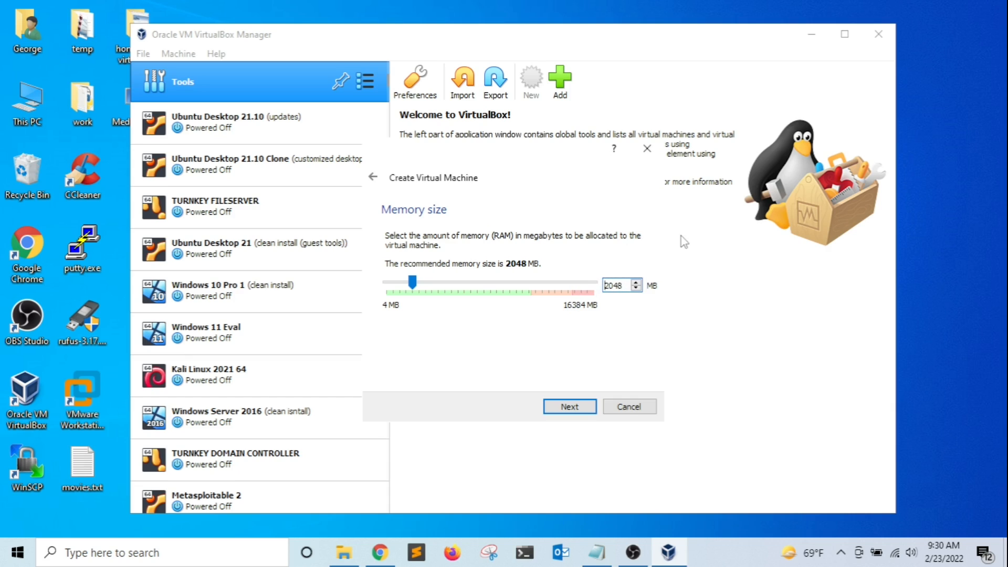
Set memory to 4048 MB and choose to create a new virtual hard disk.
key("BackSpace")
key("BackSpace")
type("40")
left_click(570, 408)
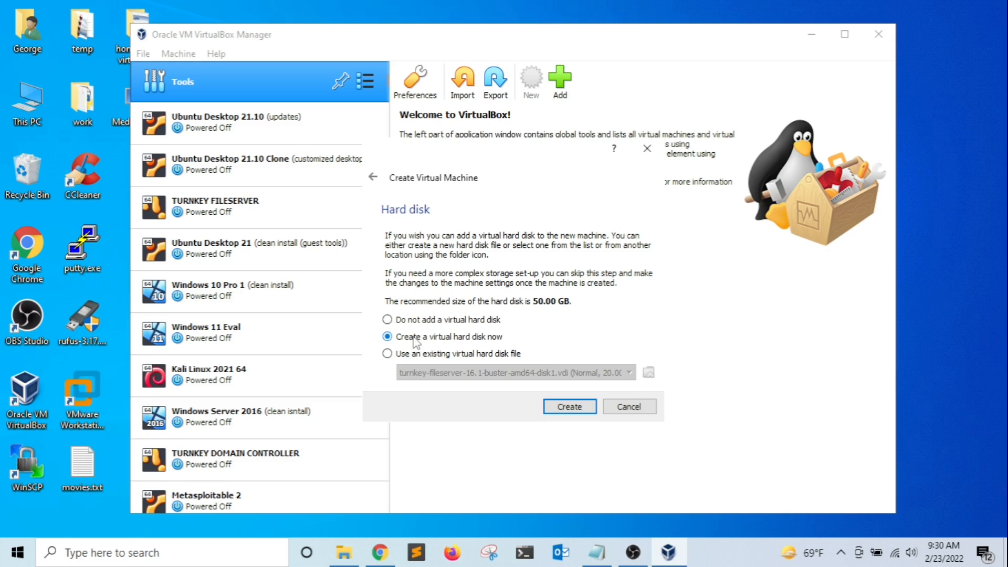
left_click(571, 409)
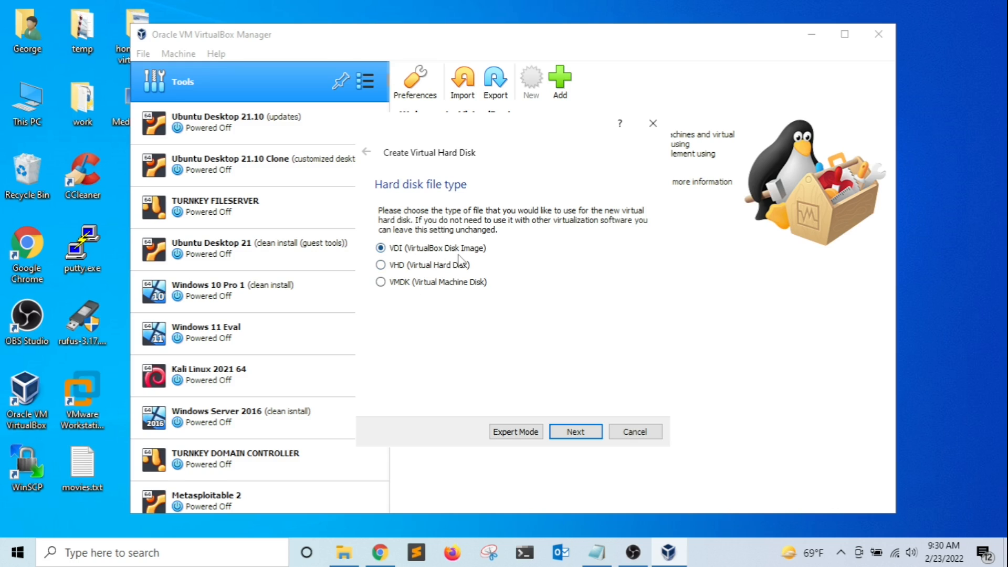
Keep the VDI format, dynamic allocation and 50.00 GB size to create the Windows 10 pro 2 disk.
left_click(576, 432)
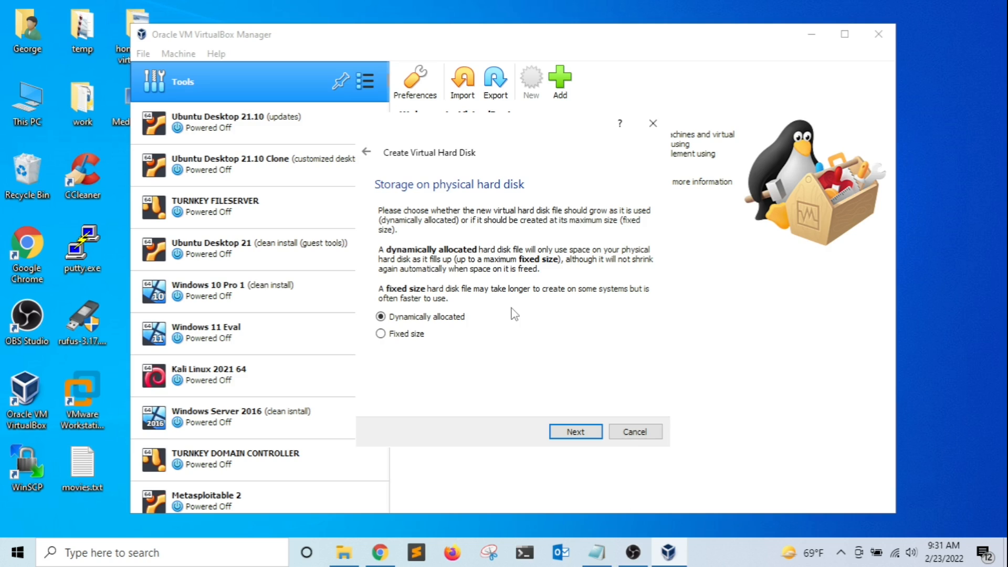
left_click(576, 431)
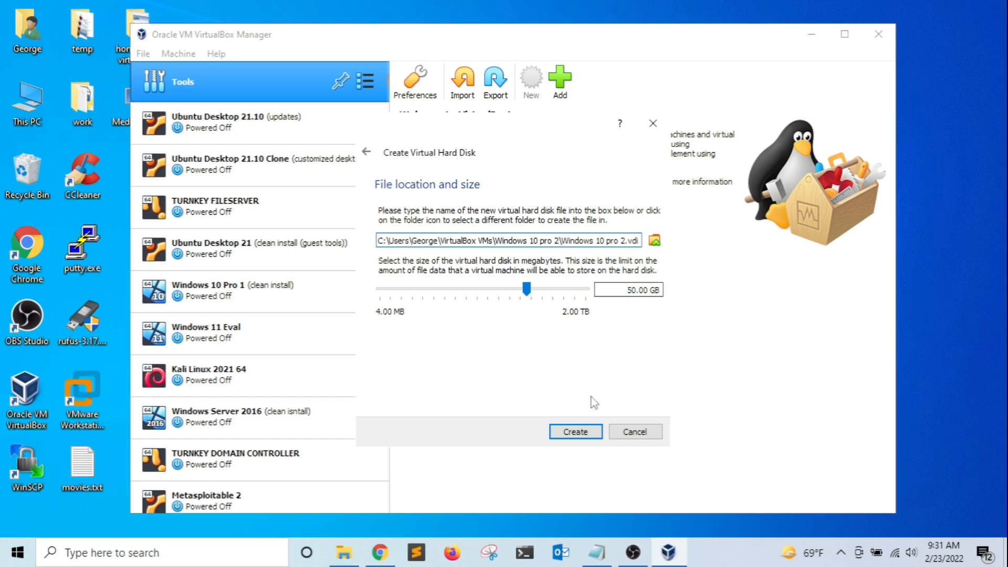
left_click(577, 433)
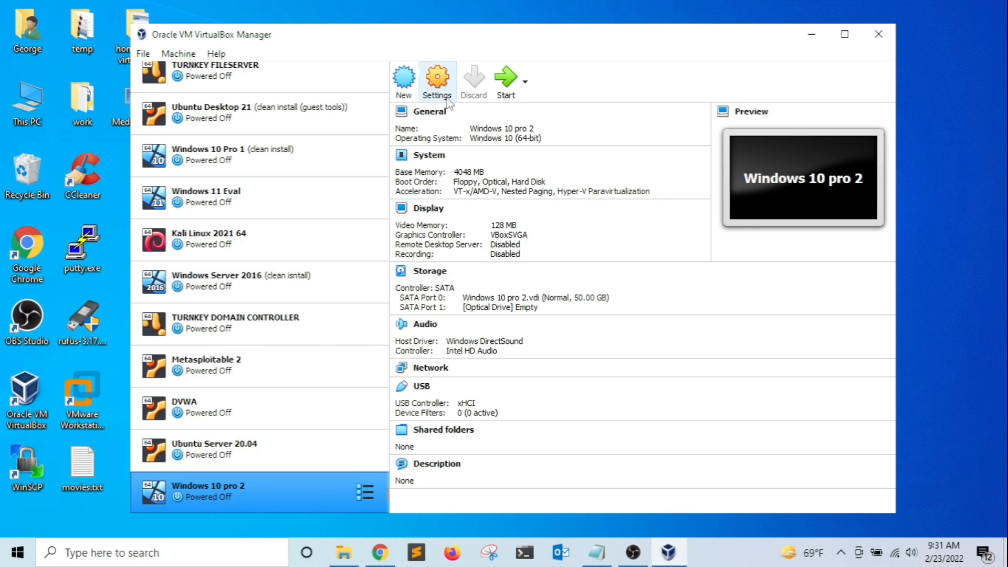
In Windows 10 pro 2's General > Advanced settings, set Shared Clipboard and Drag'n'Drop to Bidirectional.
left_click(437, 80)
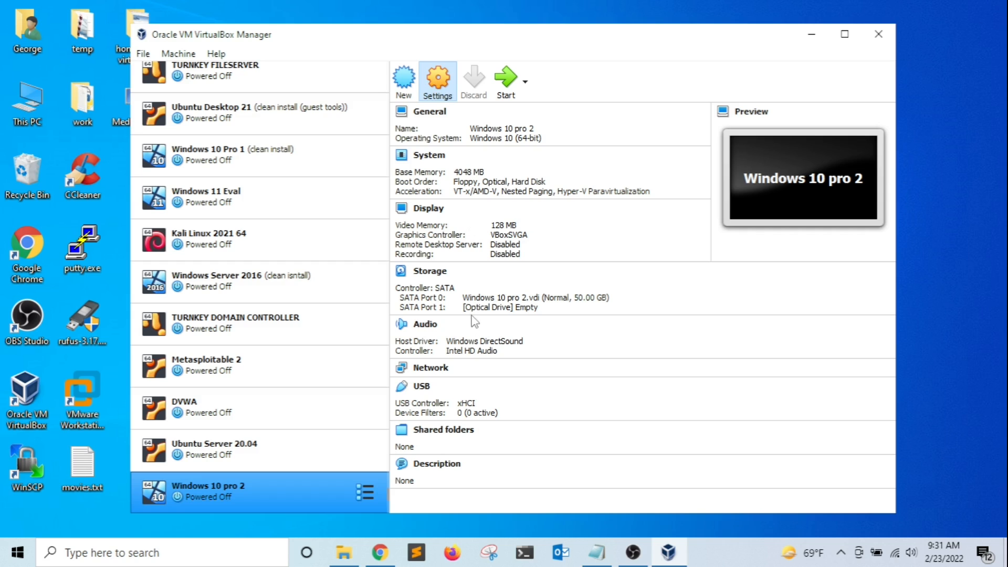
left_click_drag(464, 91, 454, 98)
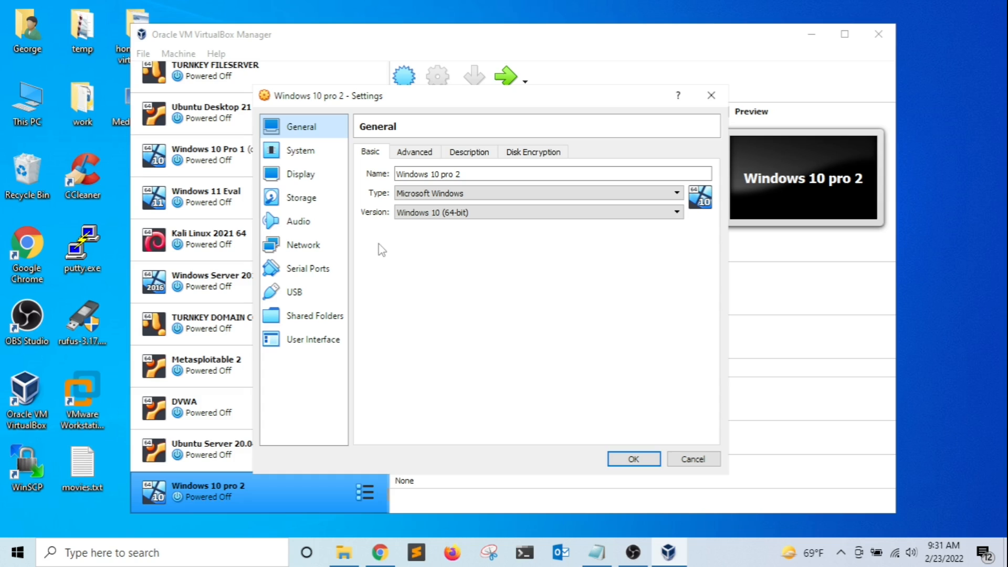
left_click(418, 156)
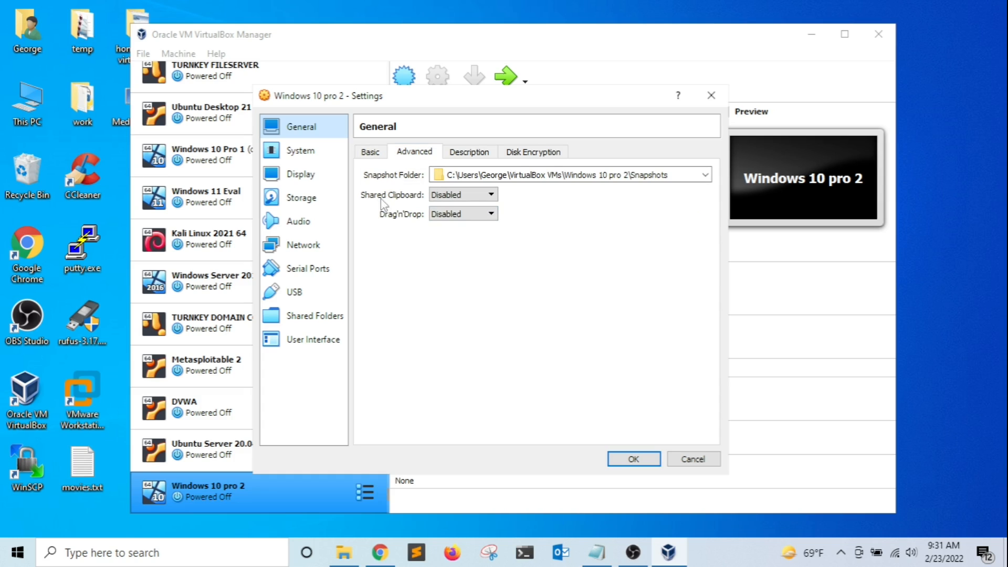
left_click(452, 197)
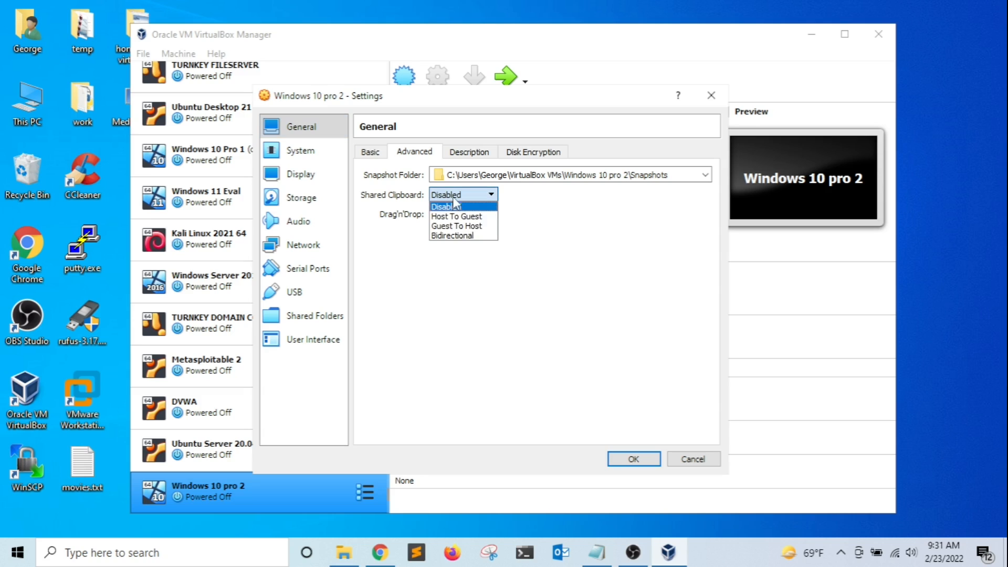
left_click(452, 236)
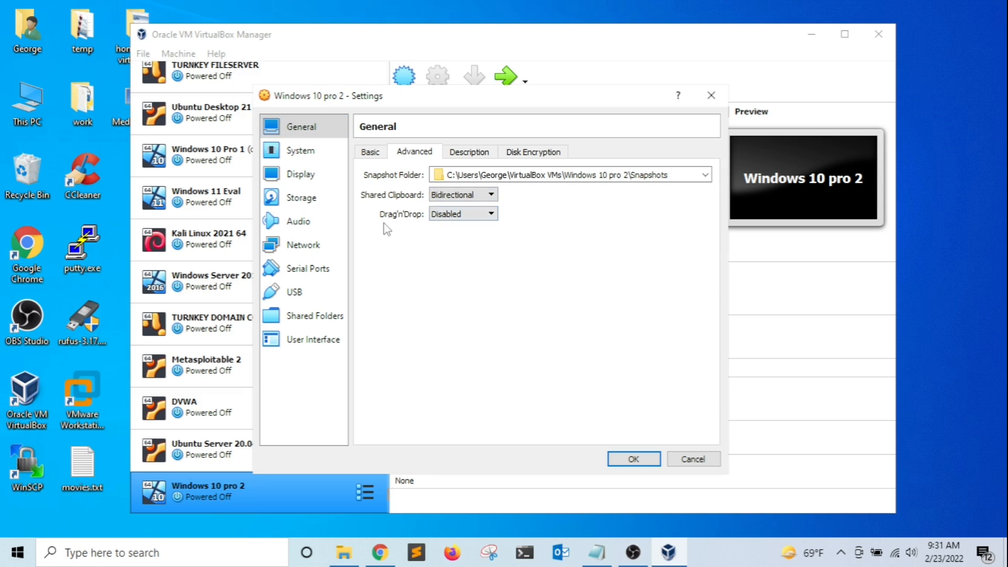
left_click(470, 215)
left_click(469, 255)
Review the Description, Disk Encryption and Basic tabs of the General settings.
left_click(471, 154)
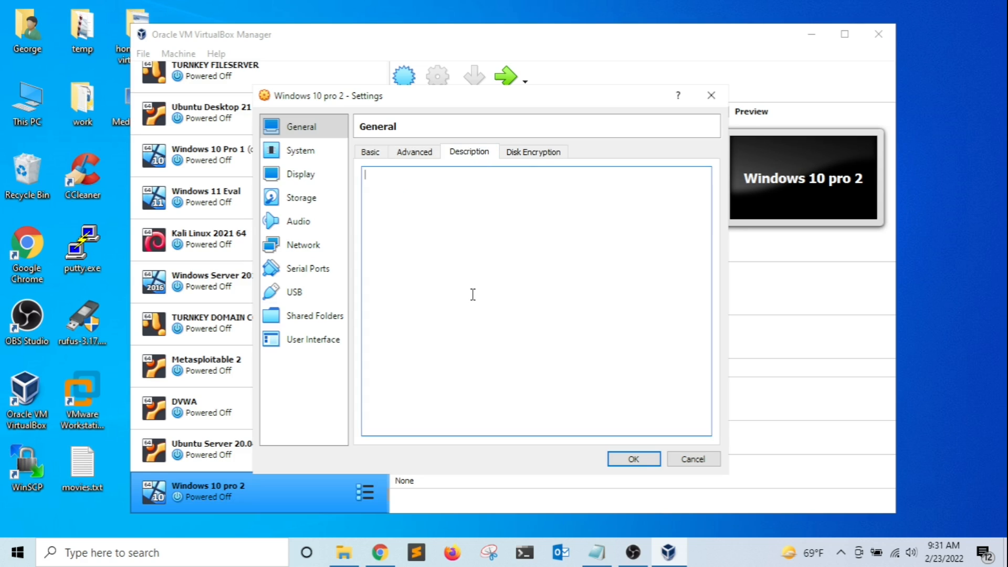
left_click(526, 153)
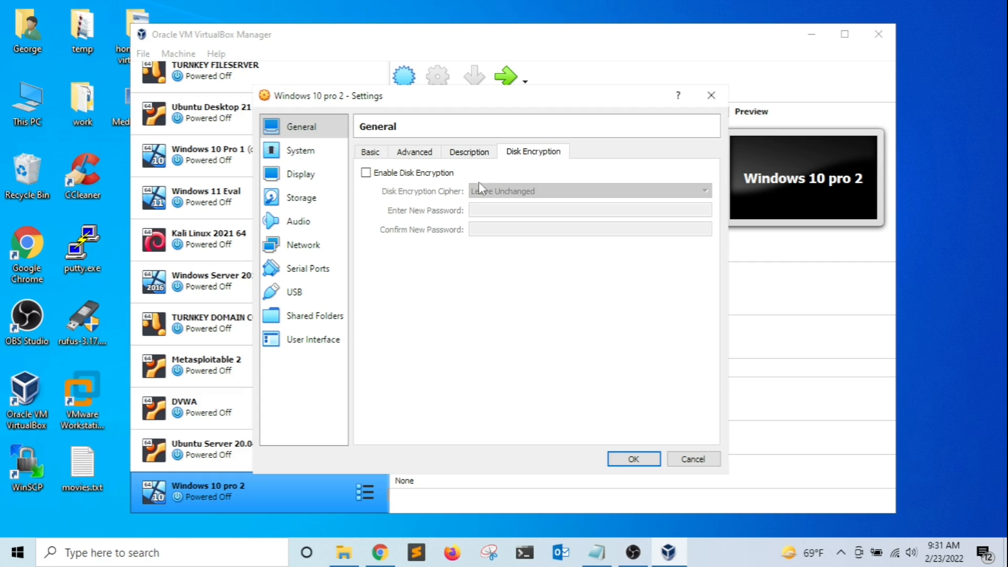
left_click(370, 153)
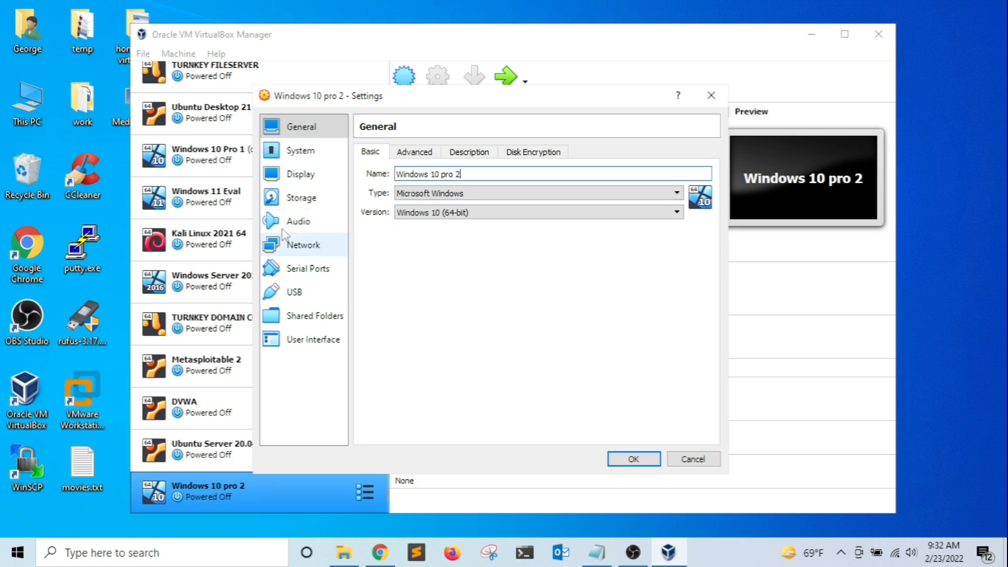
Review the System memory and Processor pages, then the Display (128 MB video memory) and Storage pages.
left_click(303, 153)
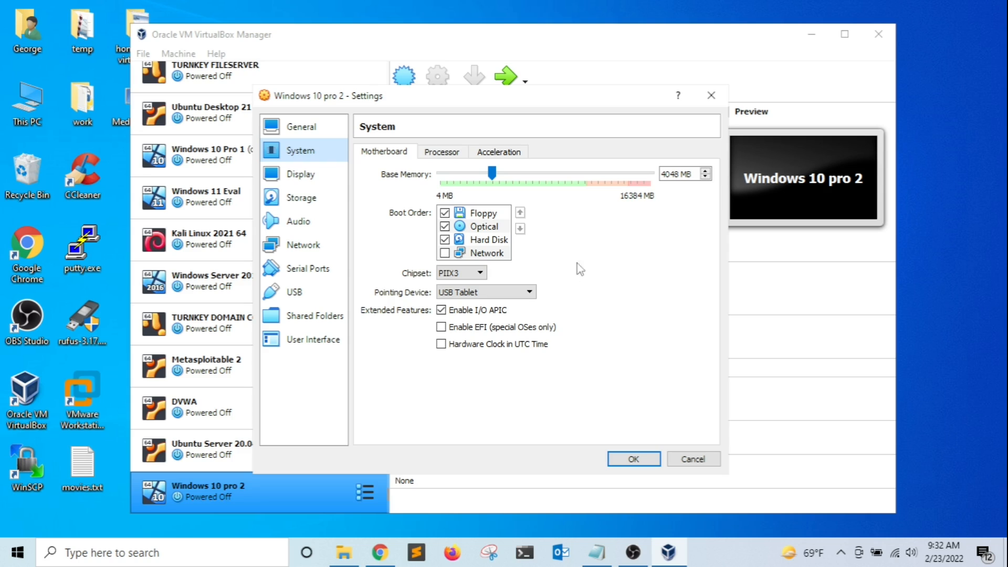
left_click(441, 151)
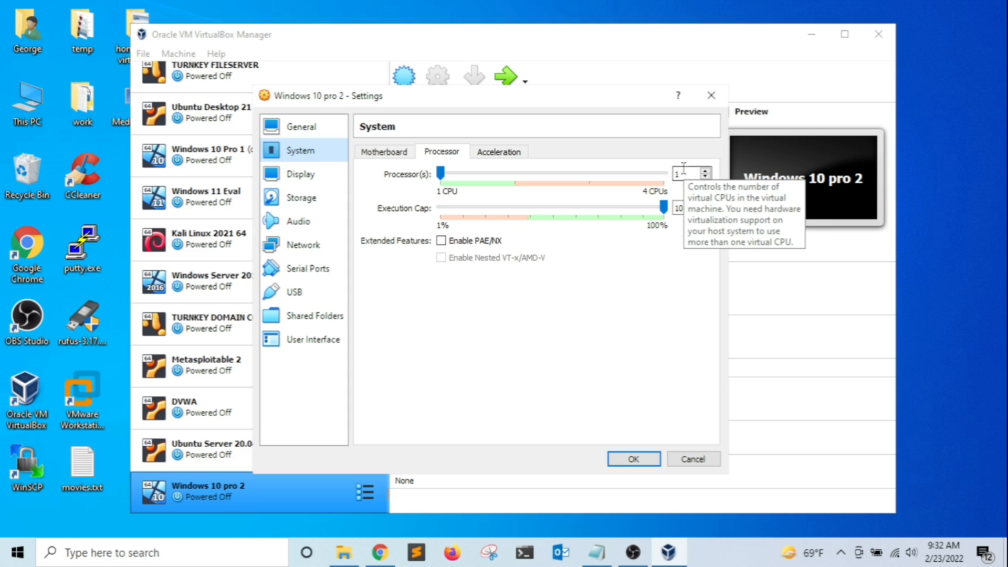
left_click(294, 177)
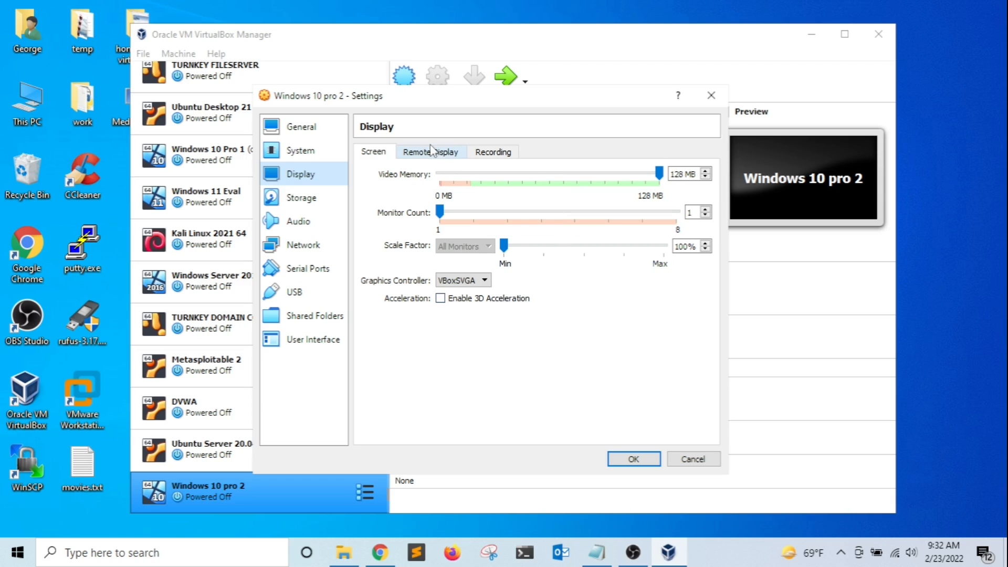
left_click(324, 201)
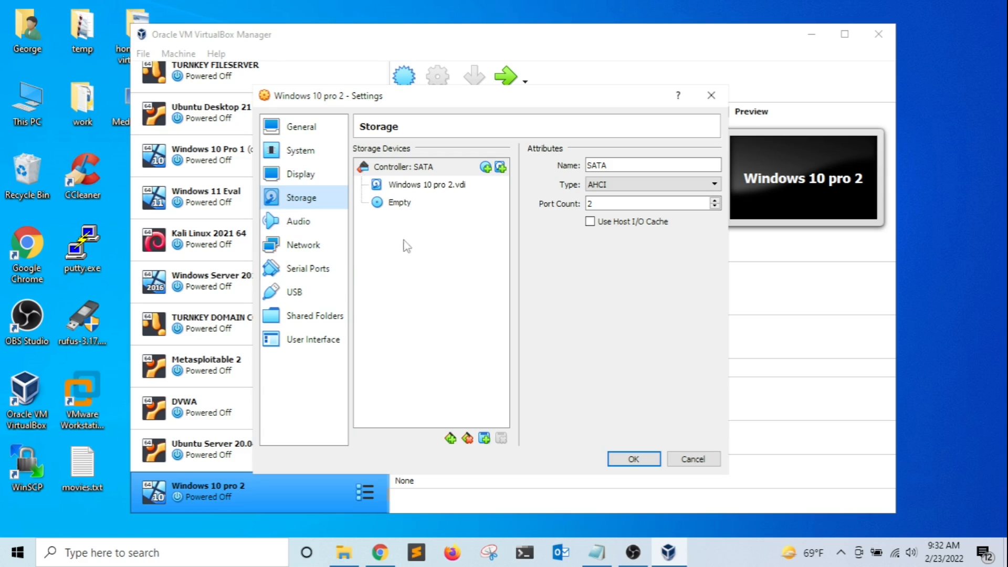
Mount Windows.iso from Downloads in the empty optical drive and mark it as Live CD/DVD.
left_click(404, 207)
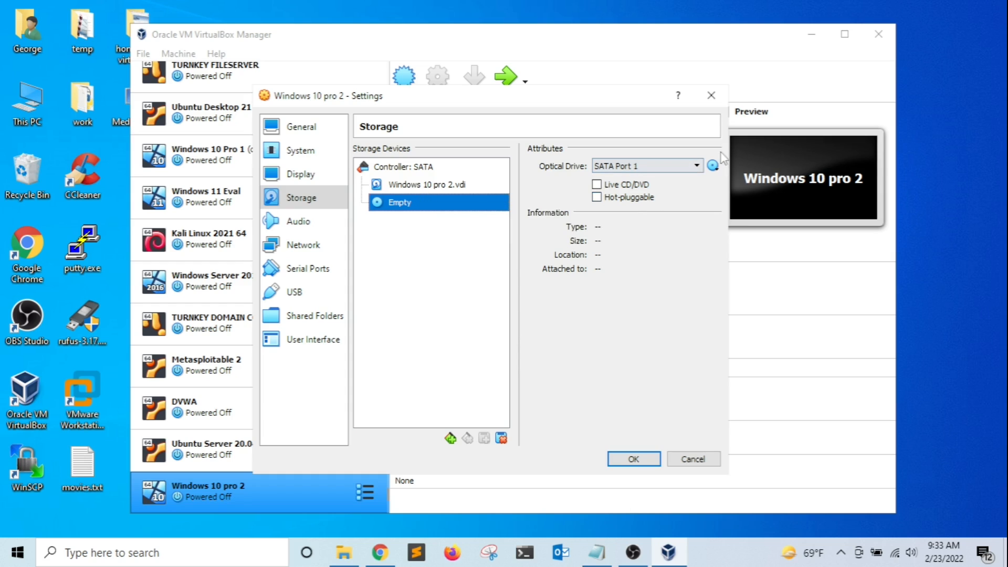
left_click(713, 166)
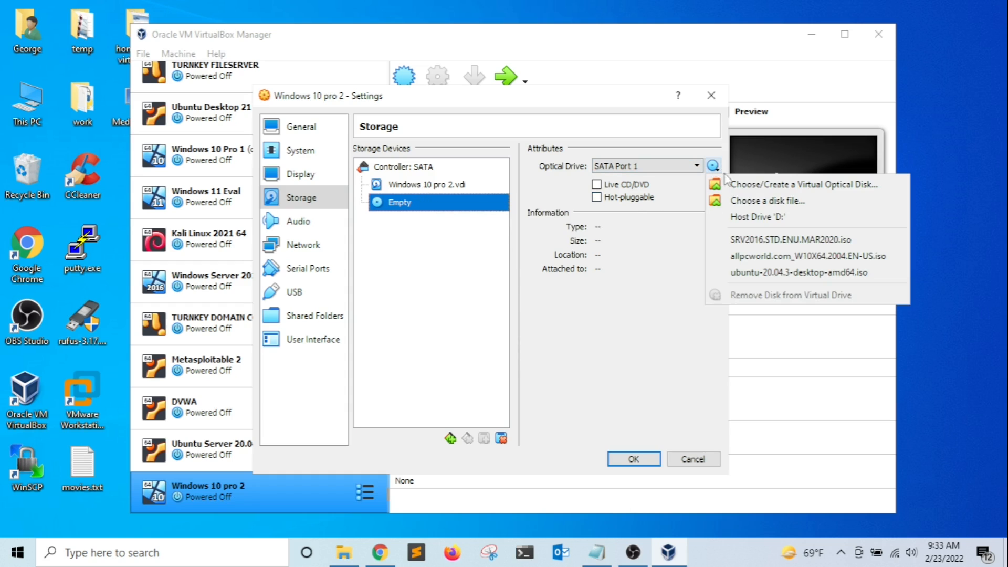
left_click(758, 201)
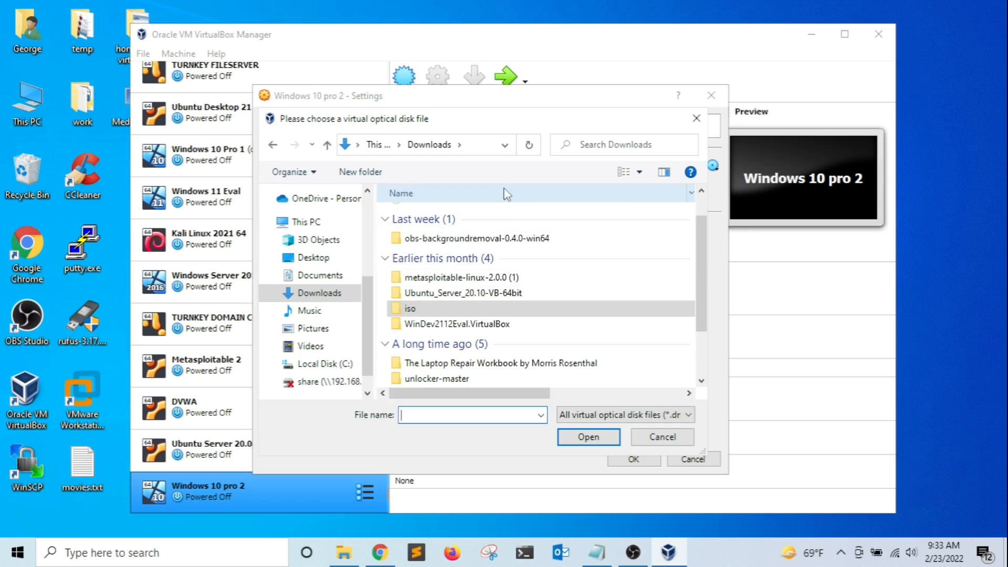
left_click(636, 149)
type("windows")
key("Return")
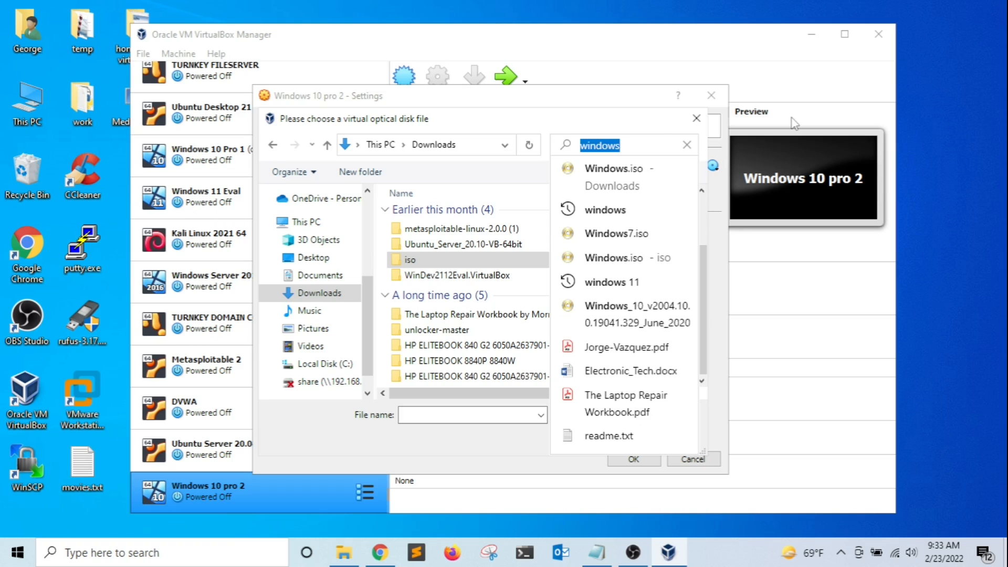
type("*.iso")
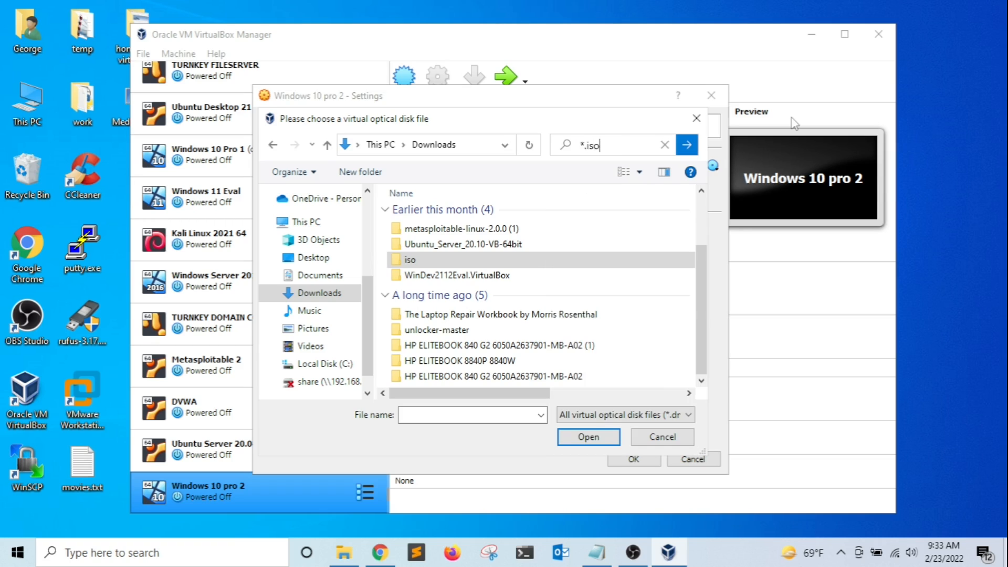
key("Tab")
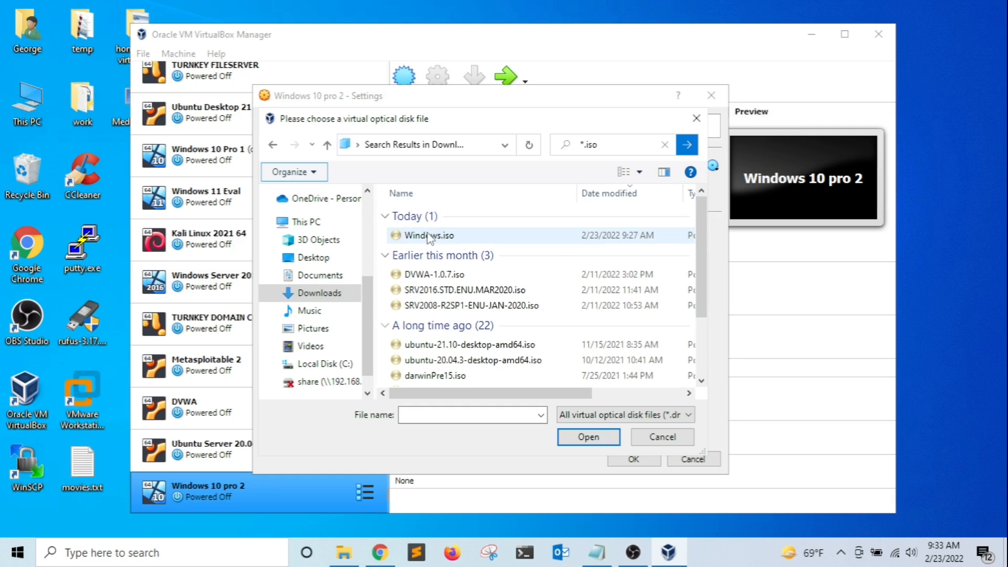
left_click(429, 237)
left_click(584, 438)
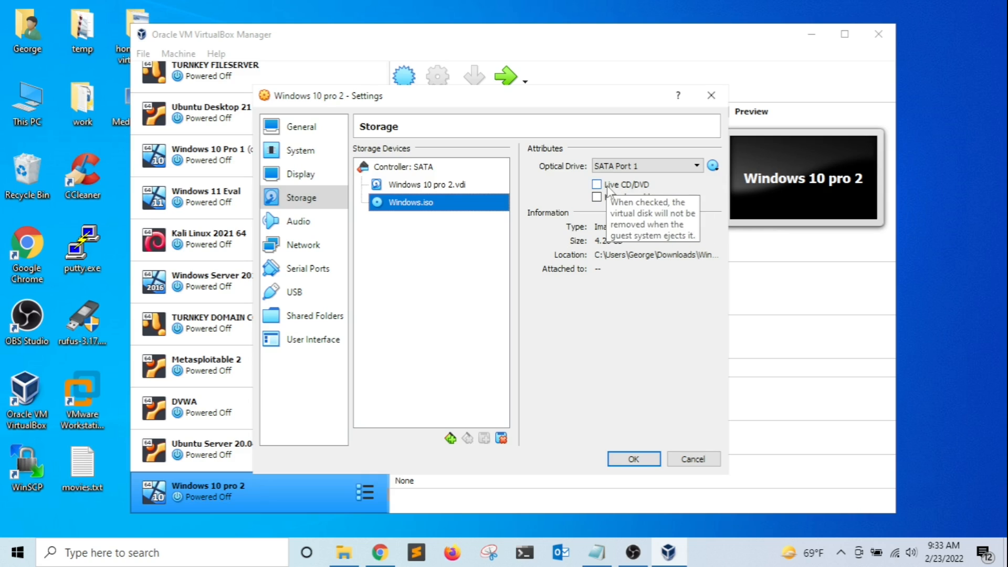
left_click(608, 186)
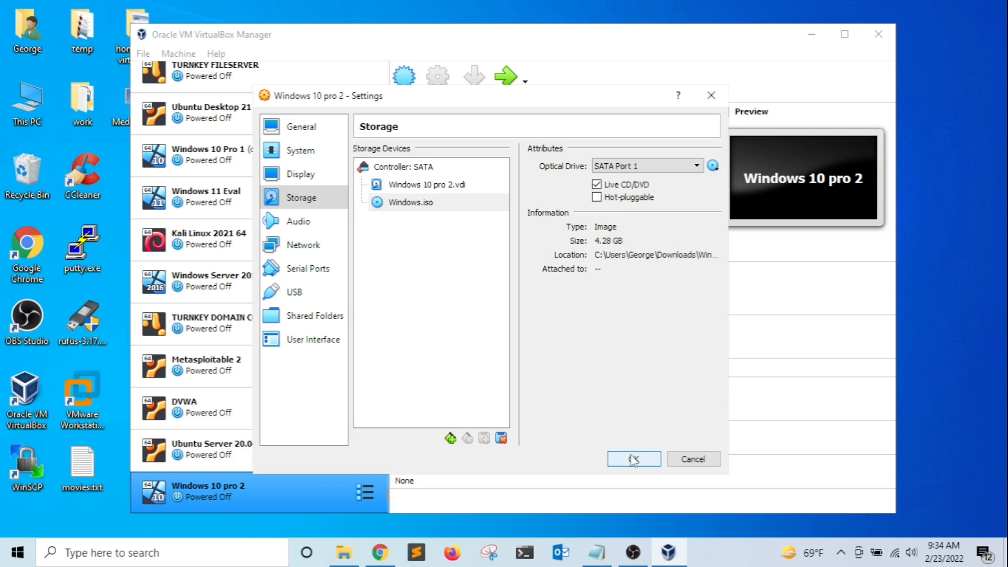
Check the Network page, save the settings with OK, and start the Windows 10 pro 2 VM.
left_click(324, 245)
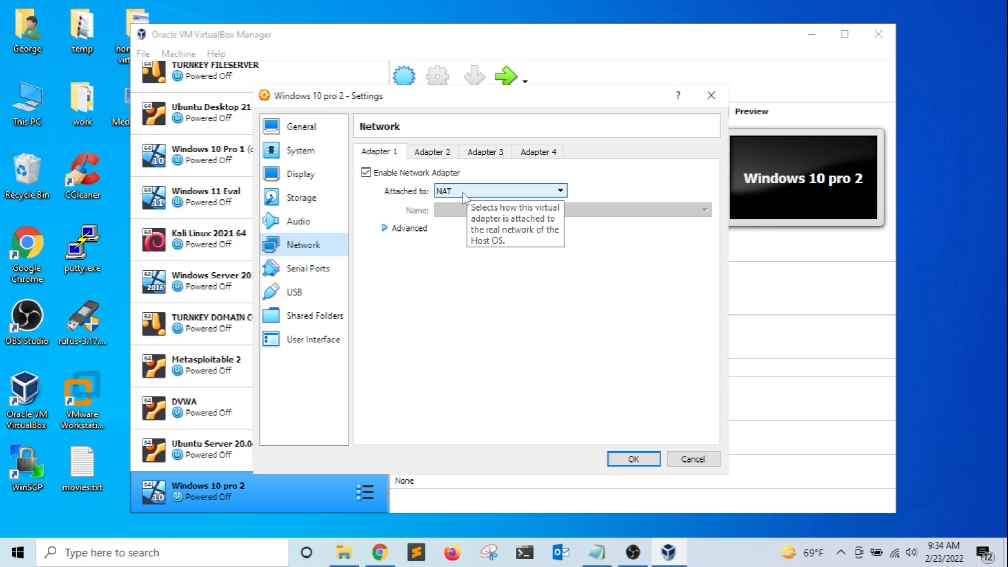
left_click(634, 459)
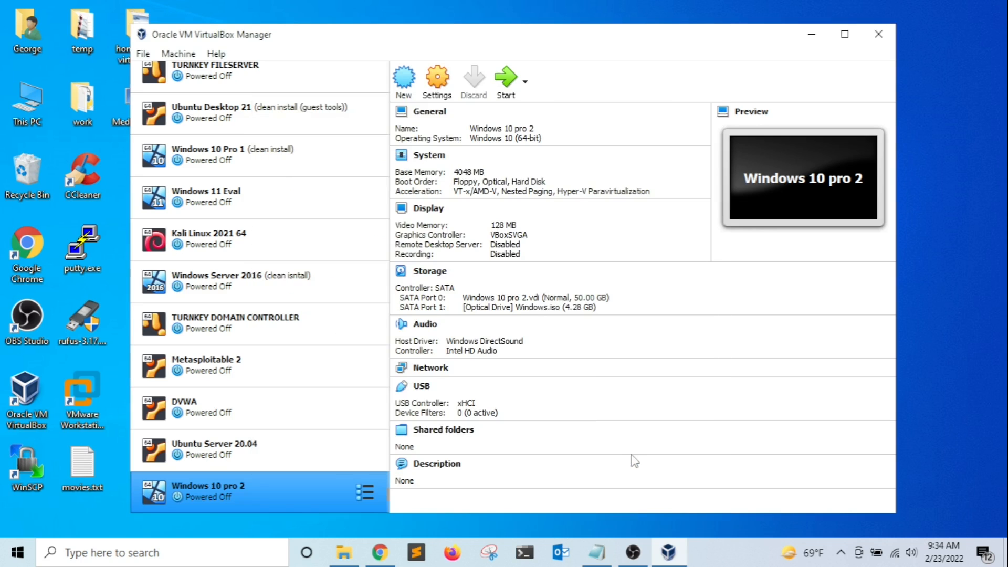
left_click(507, 79)
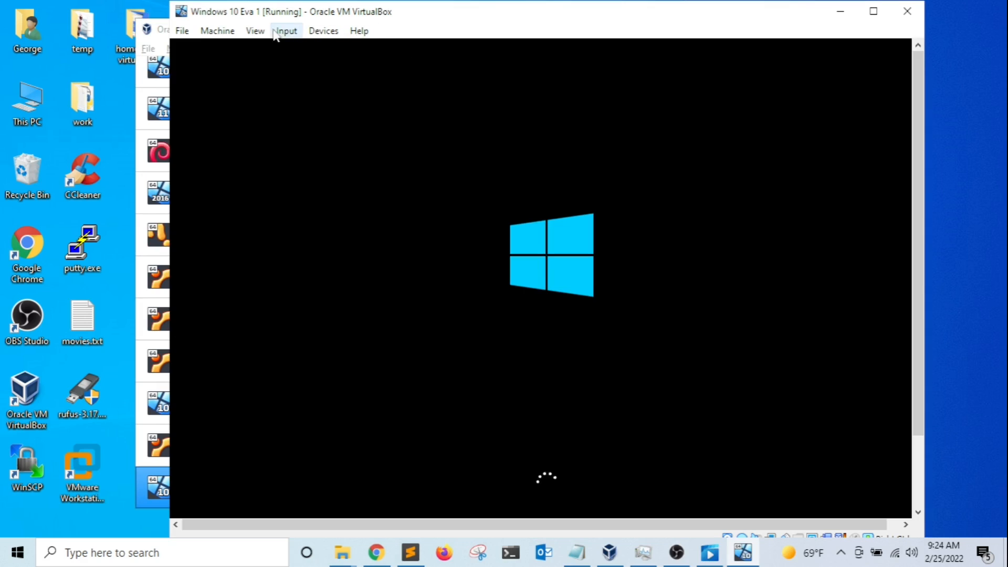
Switch the VM window to View > Scaled Mode and close the mouse integration notice.
left_click(255, 30)
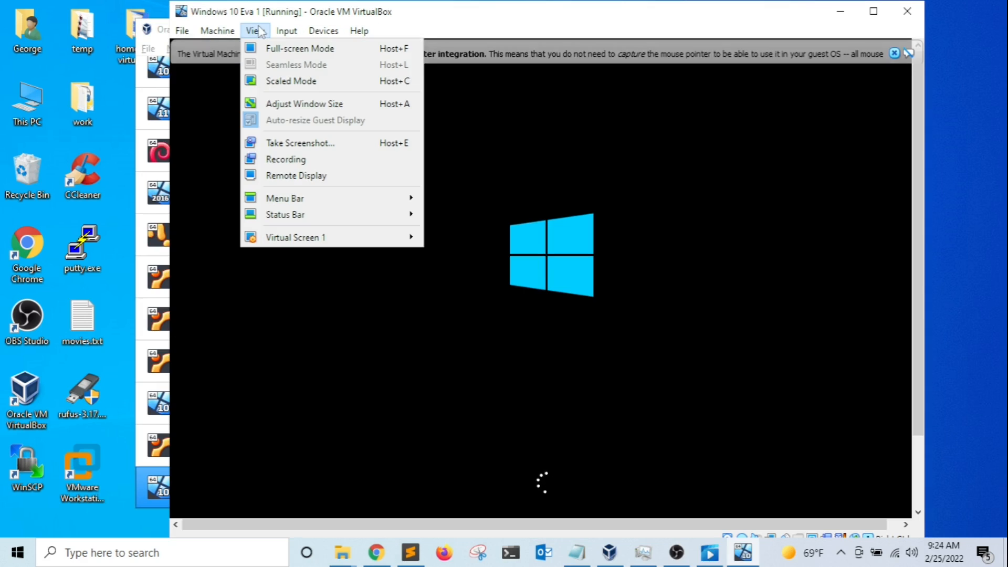
left_click(290, 81)
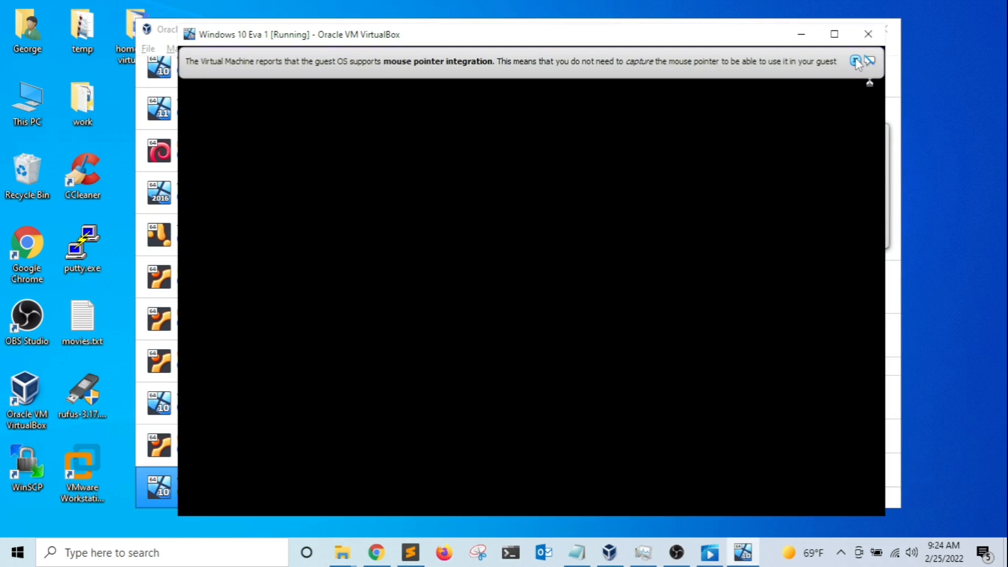
left_click(855, 61)
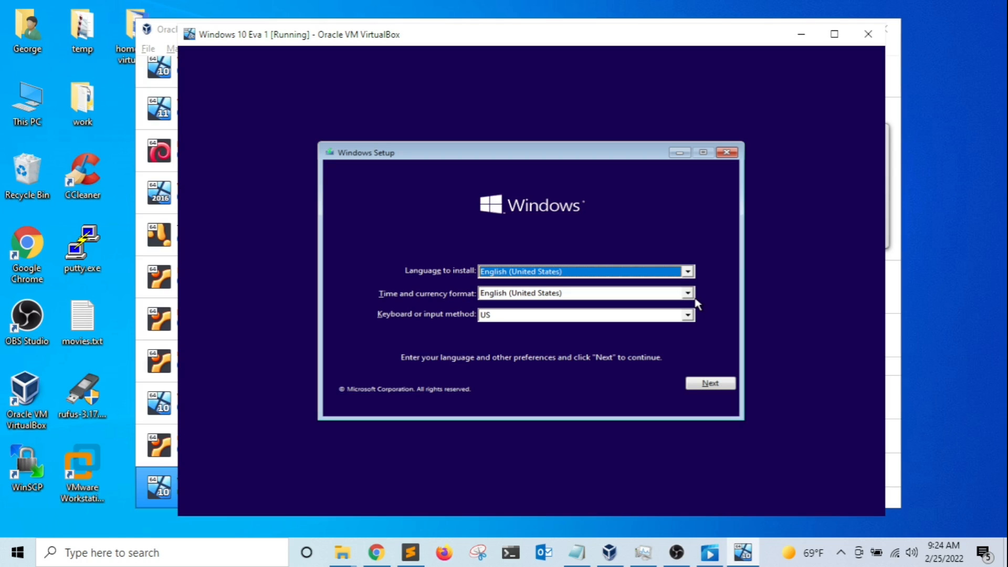
Keep the default language settings, skip the product key, and pick Windows 10 Pro to install.
left_click(710, 383)
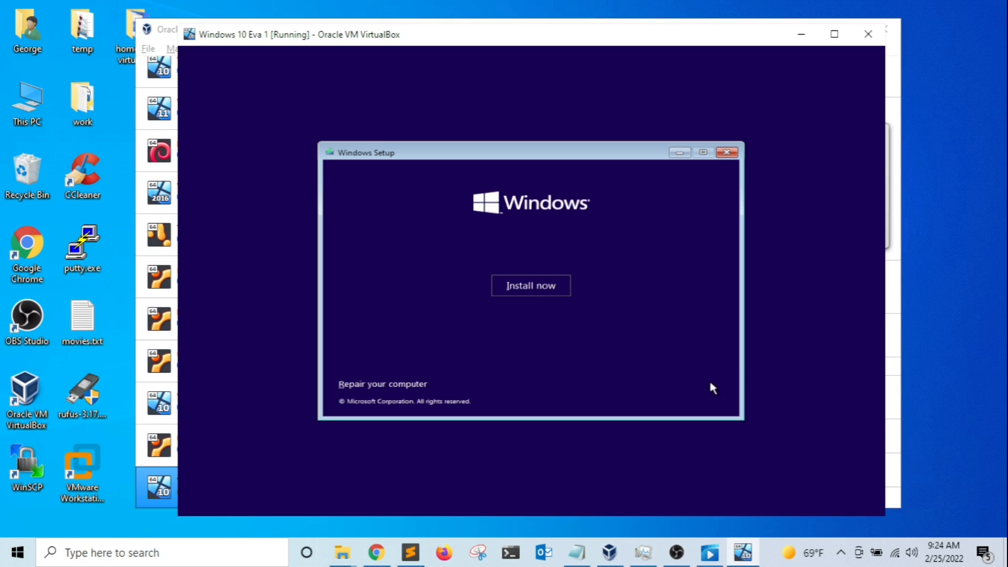
left_click(523, 284)
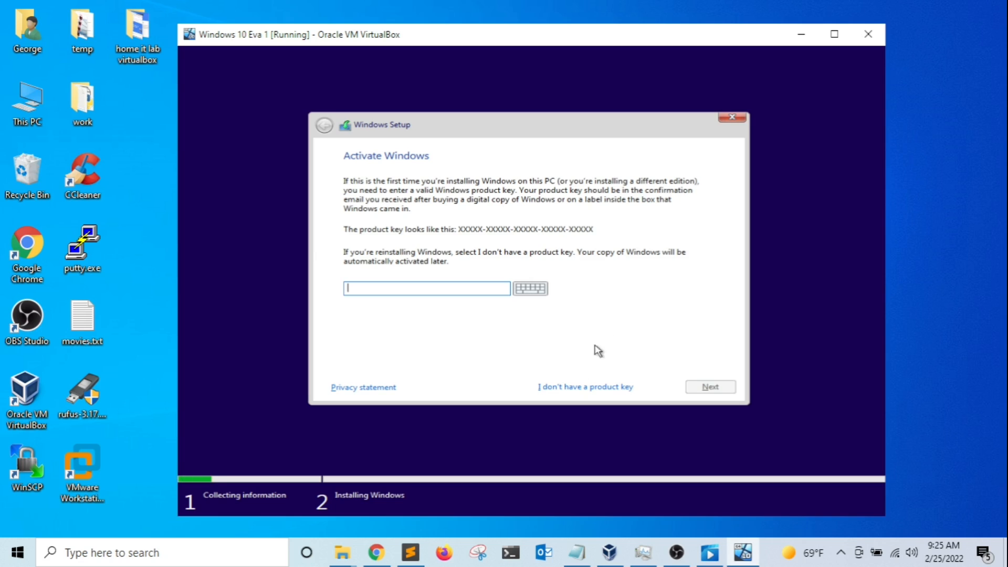
left_click(572, 388)
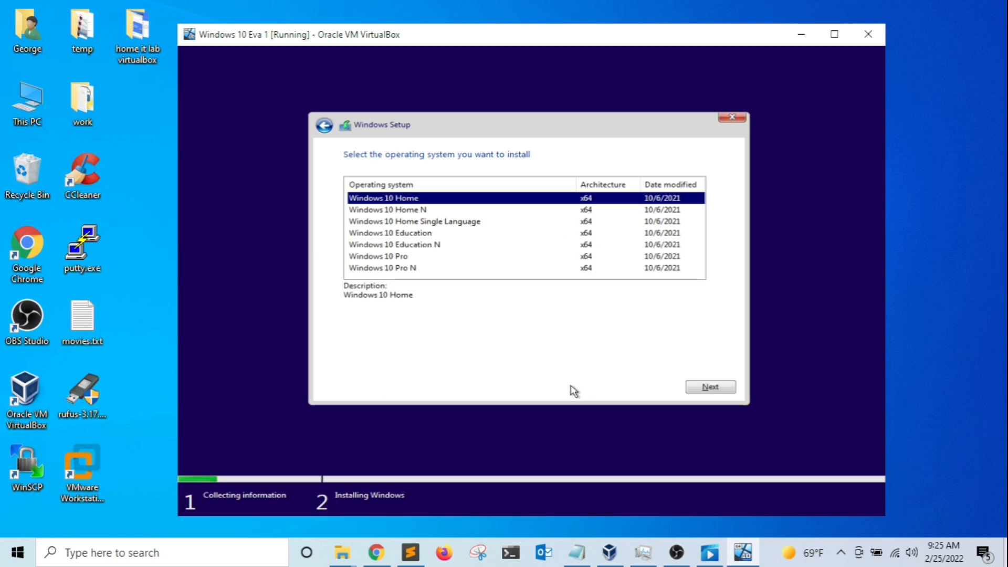
left_click(387, 258)
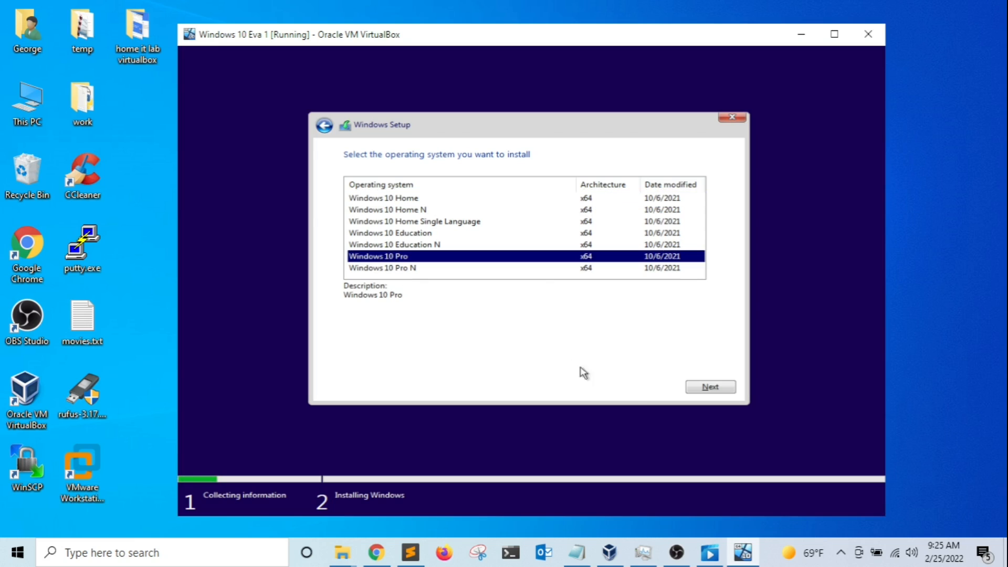
left_click(710, 391)
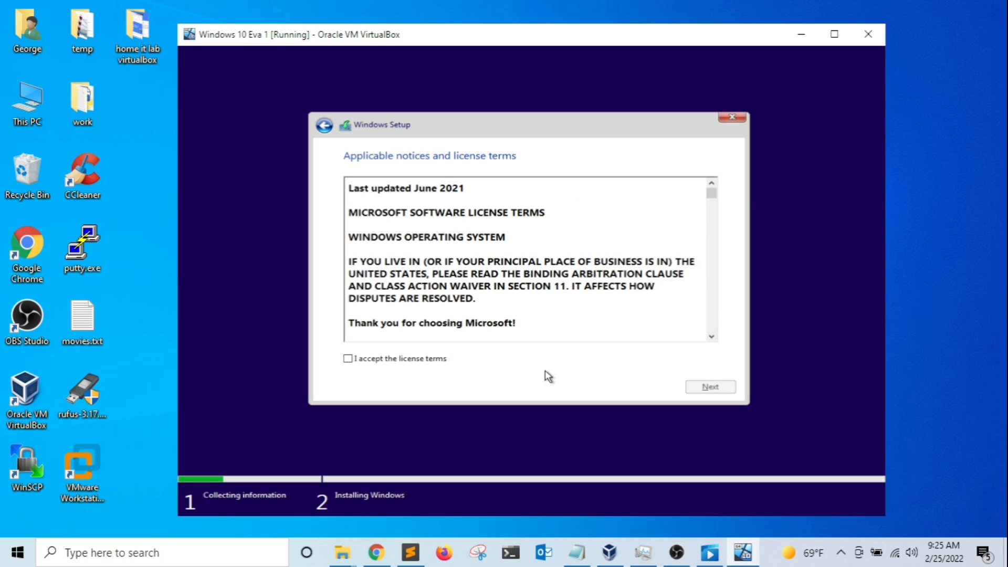
Accept the license terms and choose Custom: Install Windows only.
left_click_drag(711, 194, 711, 337)
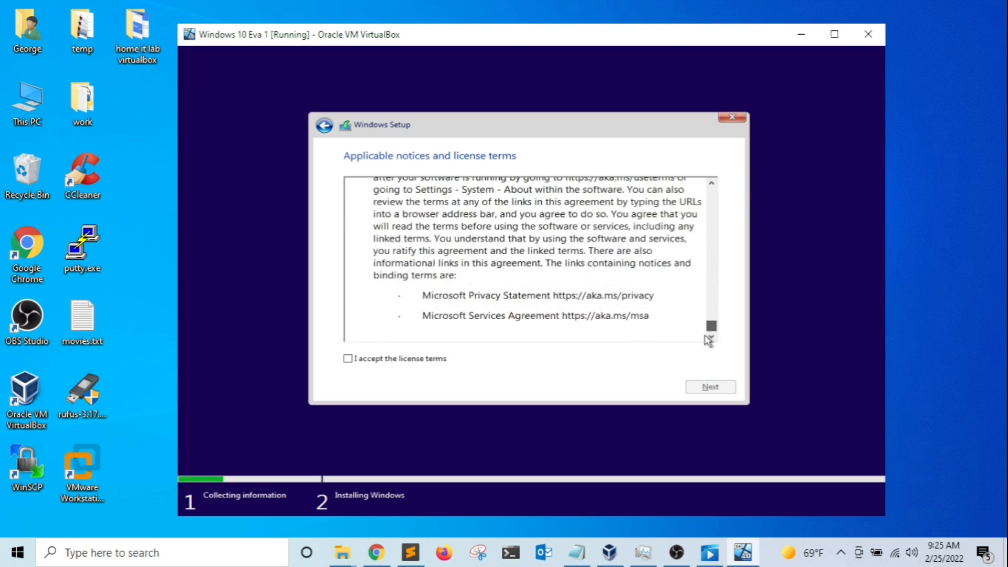
left_click(378, 359)
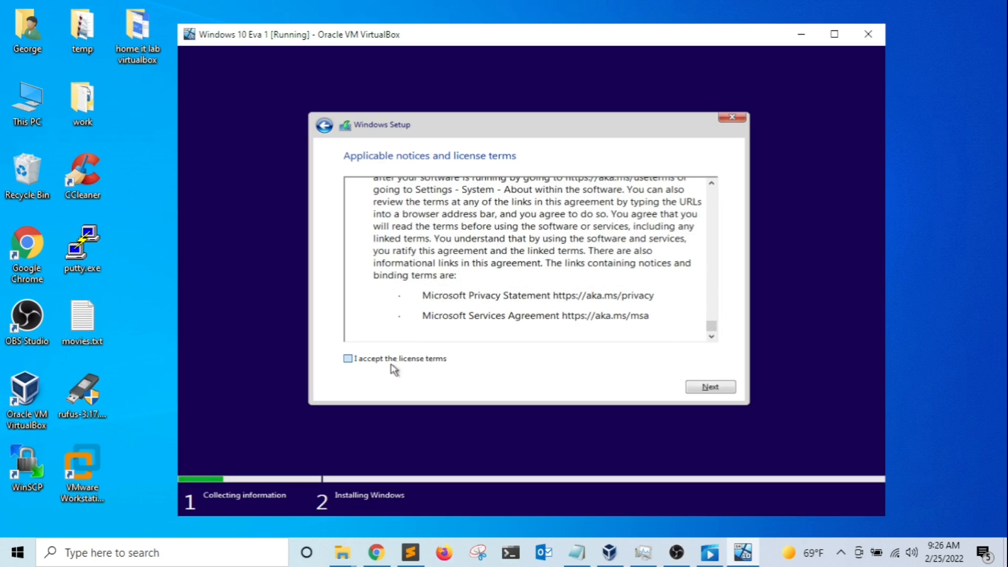
left_click(712, 389)
left_click(496, 272)
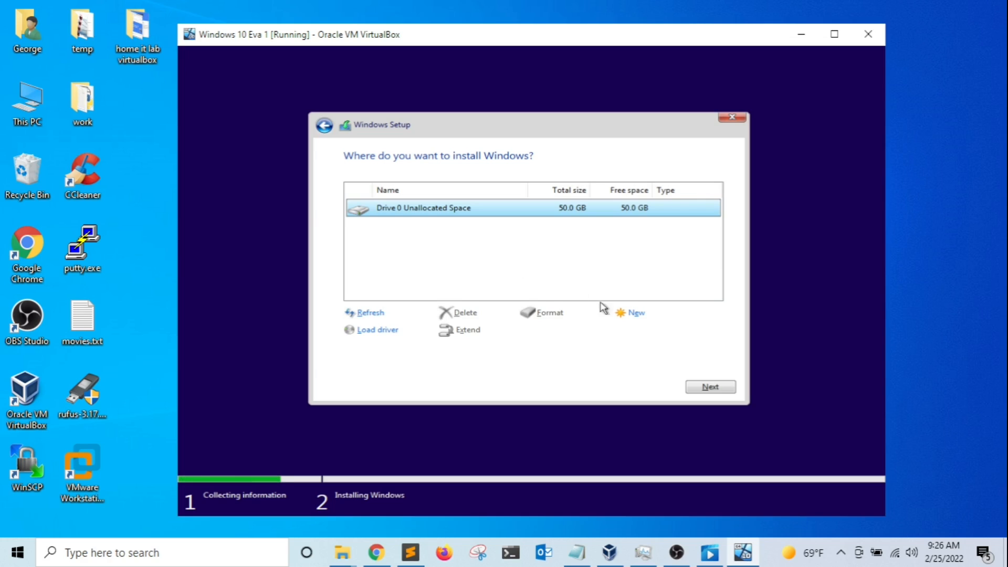
Create a 51200 MB partition, allow the system partitions, and install Windows onto Partition 2.
left_click(636, 314)
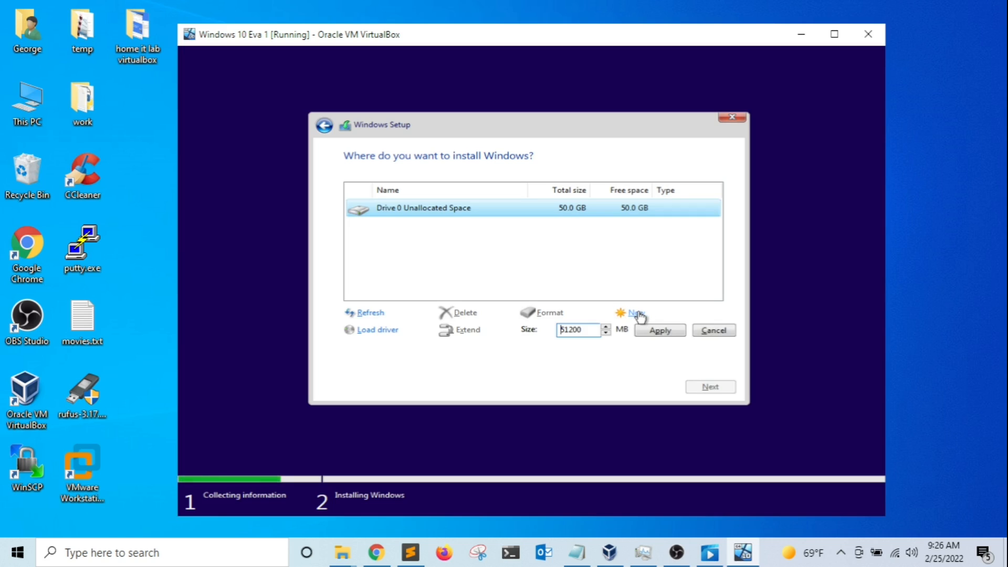
left_click(660, 333)
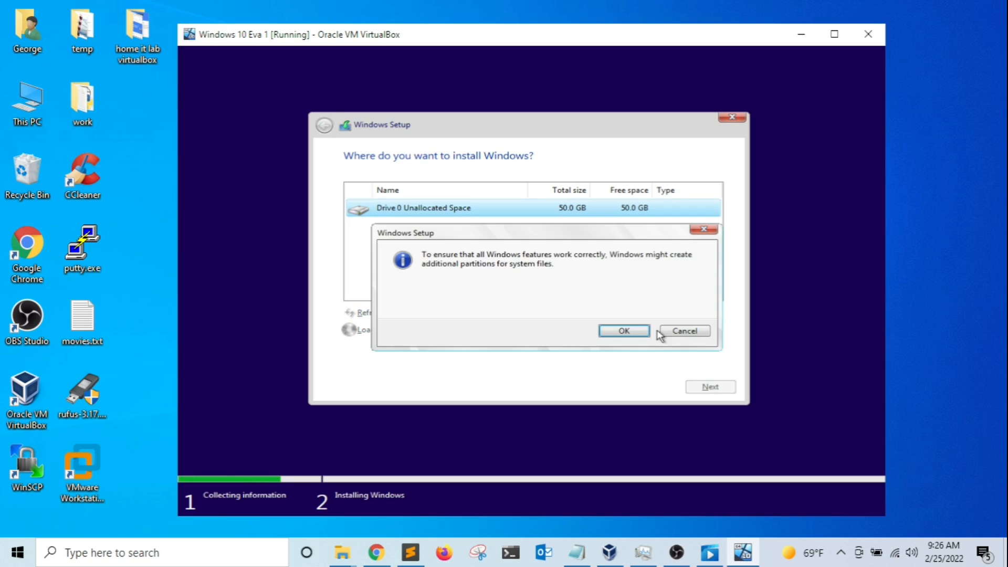
left_click(623, 332)
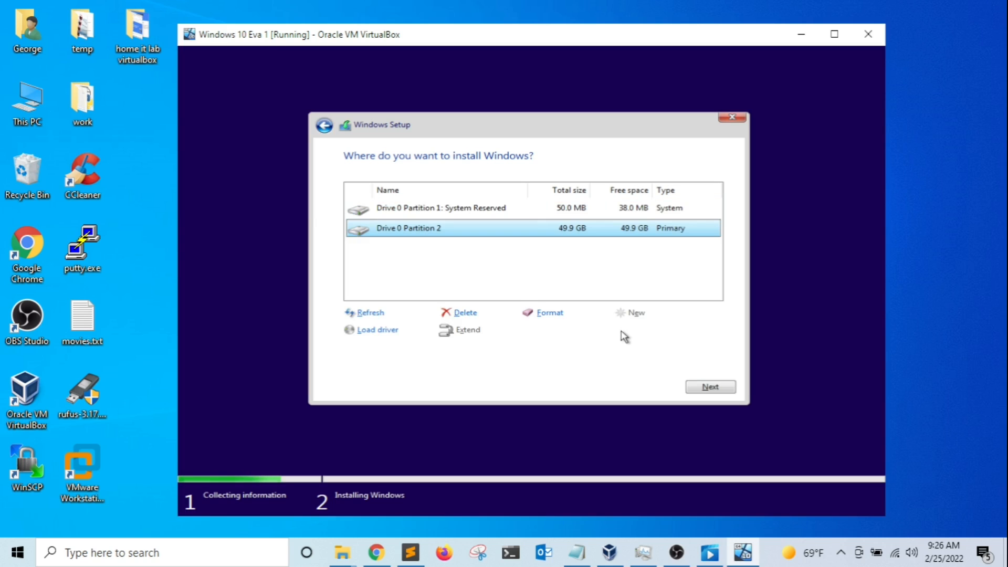
left_click(703, 387)
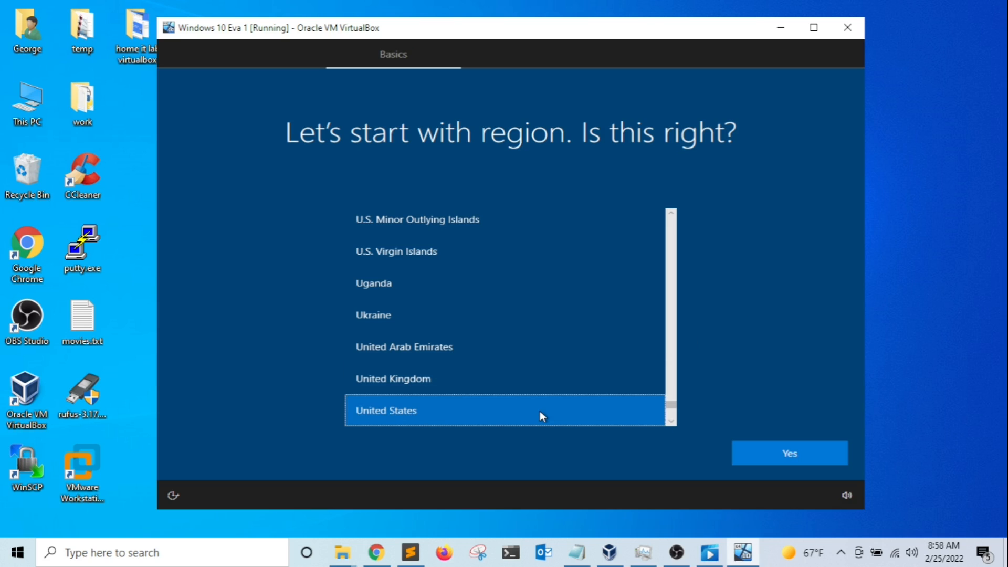
Answer Yes to United States and the US keyboard layout, then skip a second layout.
left_click(788, 451)
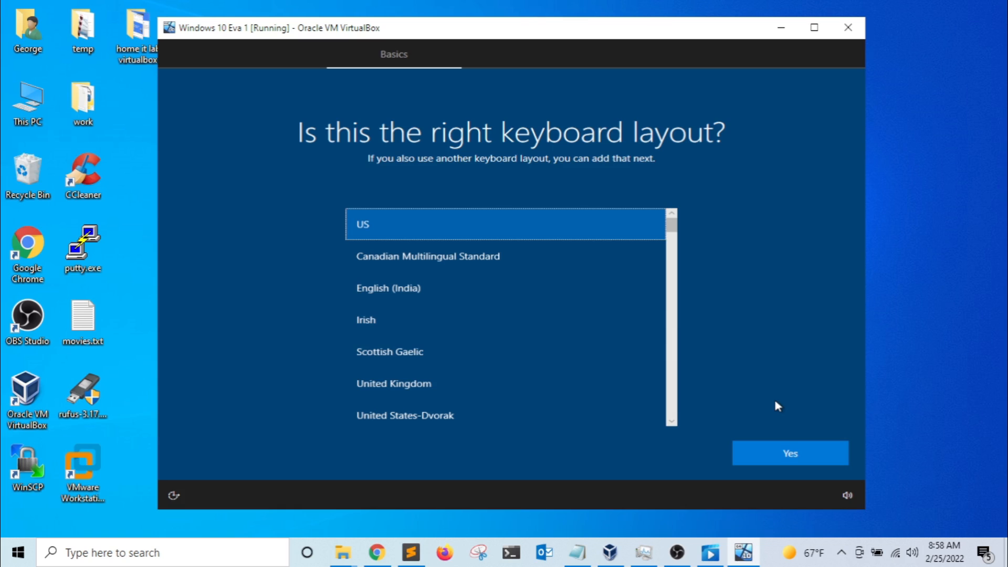
left_click(791, 454)
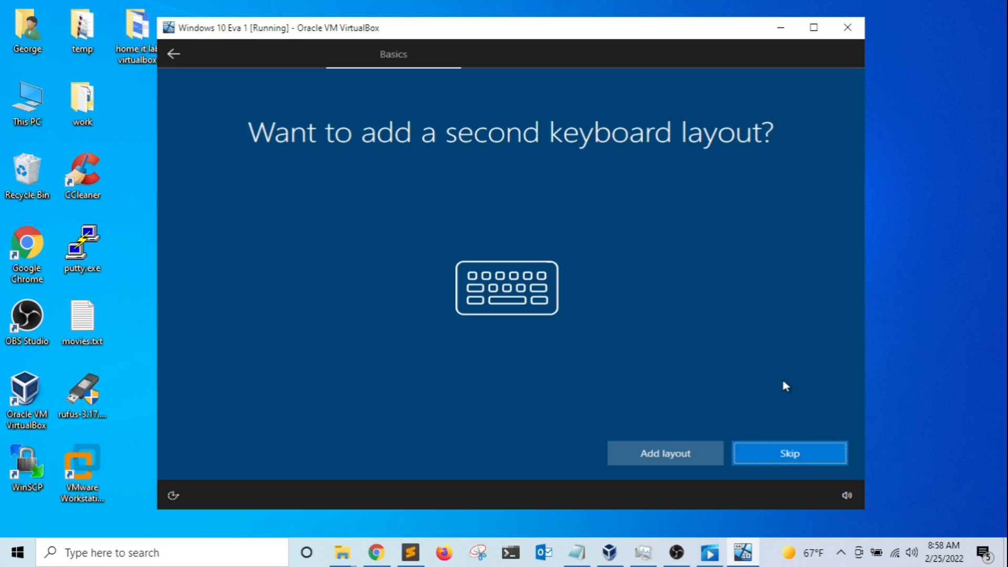
left_click(791, 458)
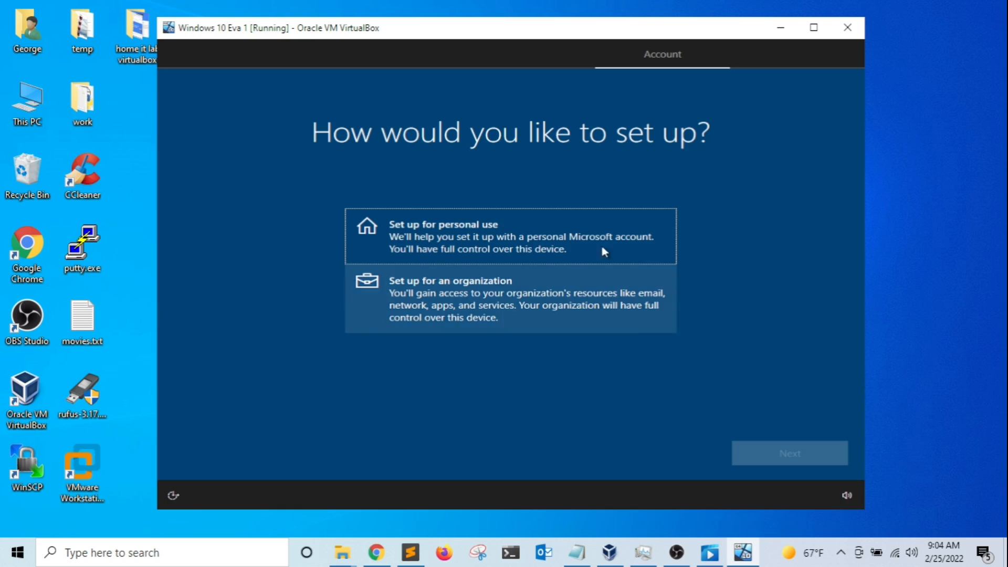
Choose 'Set up for personal use' and switch to an Offline account.
left_click(509, 230)
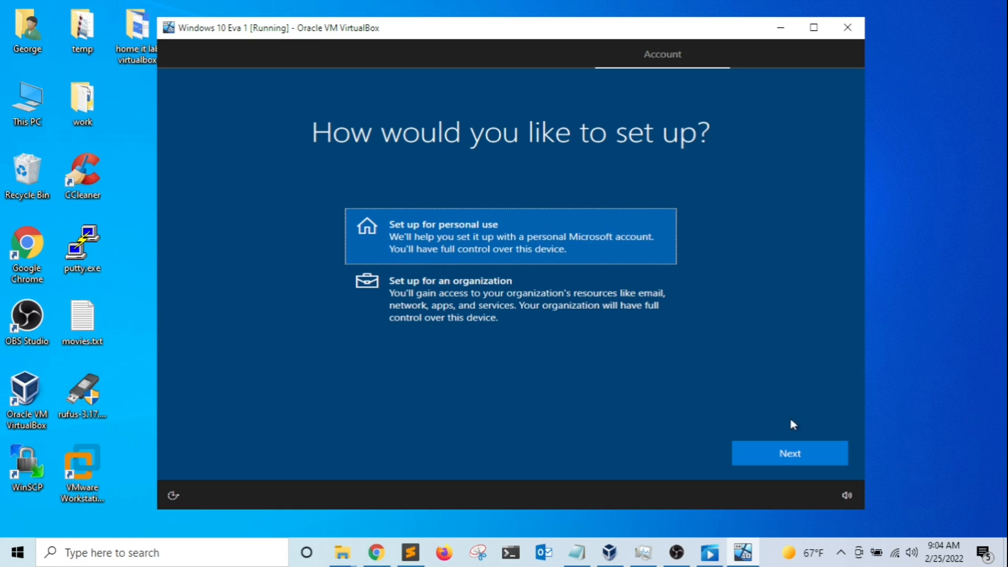
left_click(789, 454)
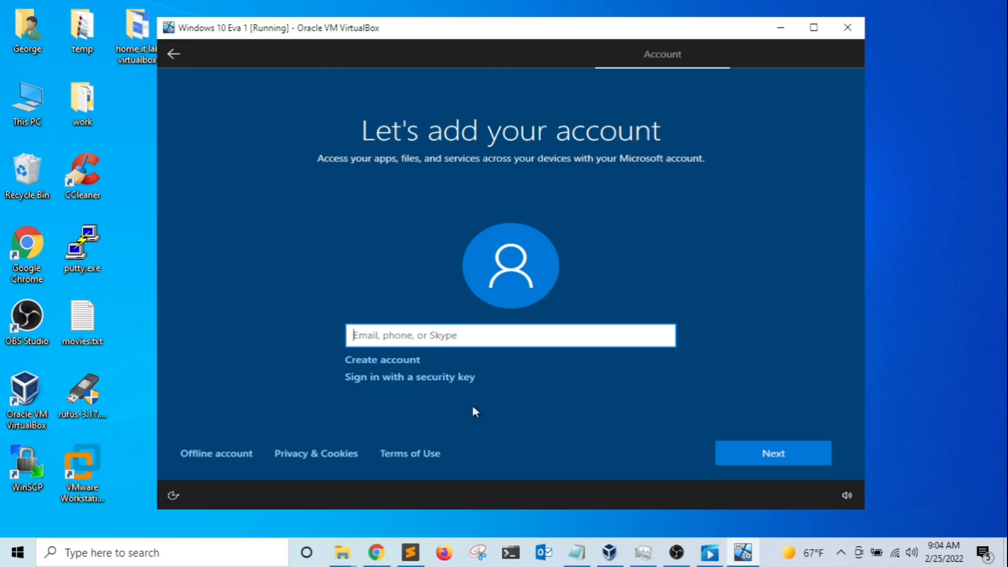
left_click(226, 454)
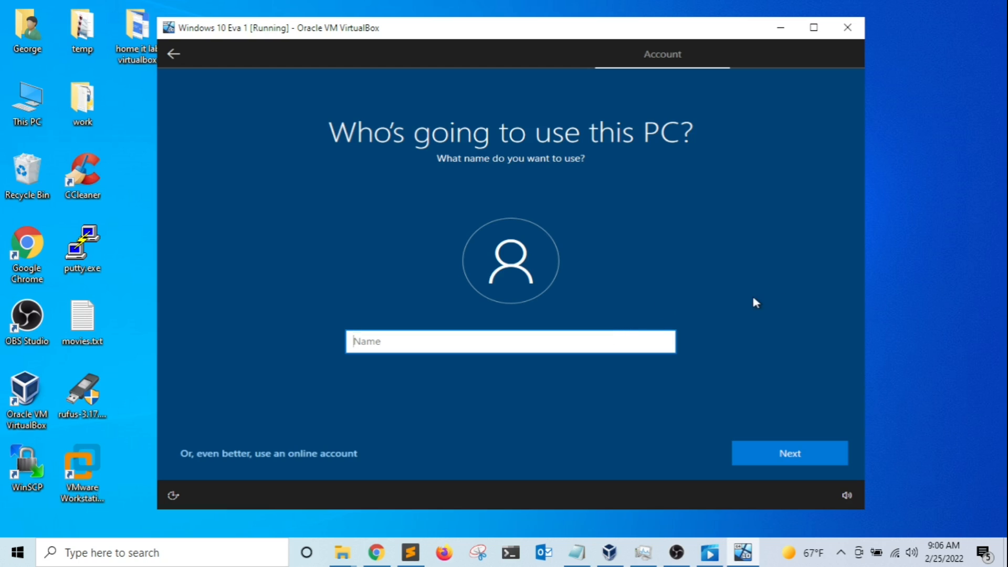
Create the local account with a user name and a confirmed password.
type("george")
left_click(786, 455)
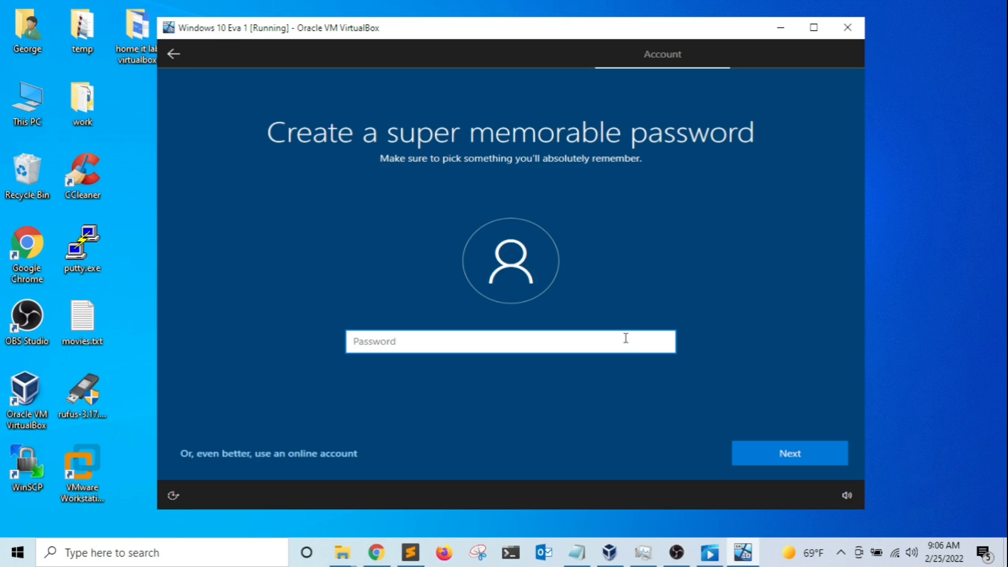
type("p")
type("•••••••")
type("•")
left_click(791, 457)
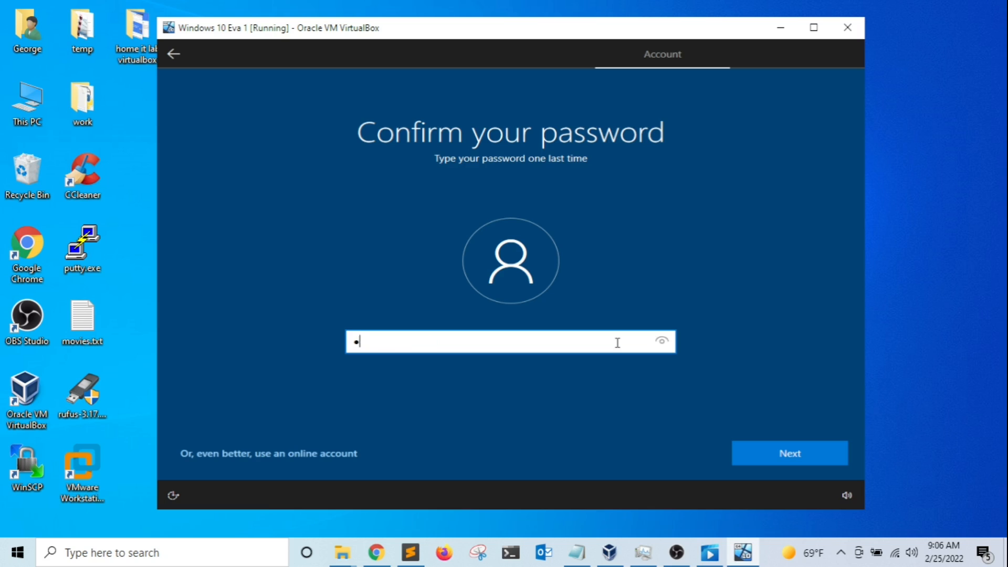
type("•••••••")
key("Return")
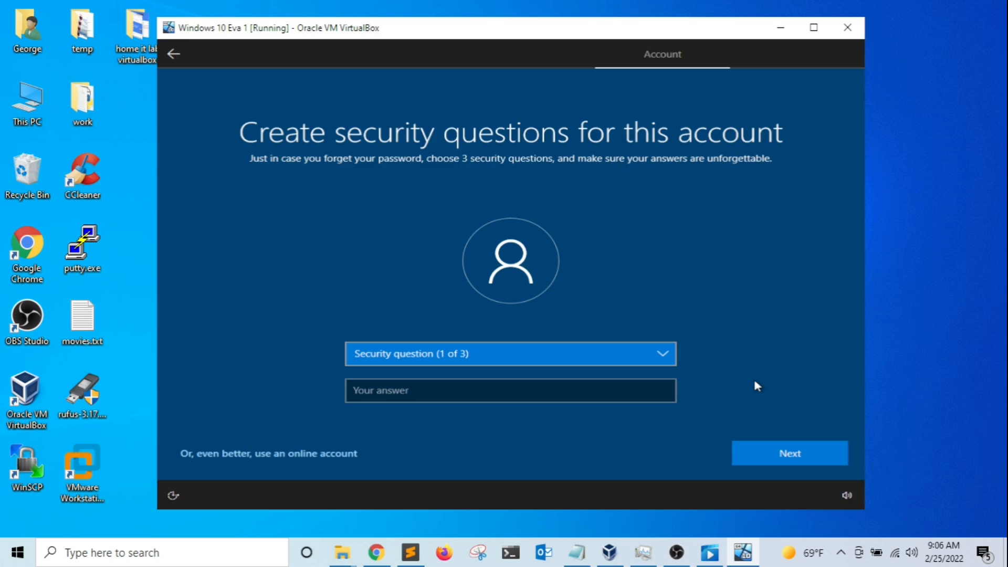
Choose and answer the first pet's name and birthplace security questions.
left_click(630, 361)
left_click(566, 370)
left_click(549, 394)
key("Return")
left_click(570, 361)
left_click(569, 368)
left_click(556, 393)
key("Return")
Choose and answer the childhood nickname security question, then continue.
left_click(567, 367)
left_click(558, 369)
left_click(553, 389)
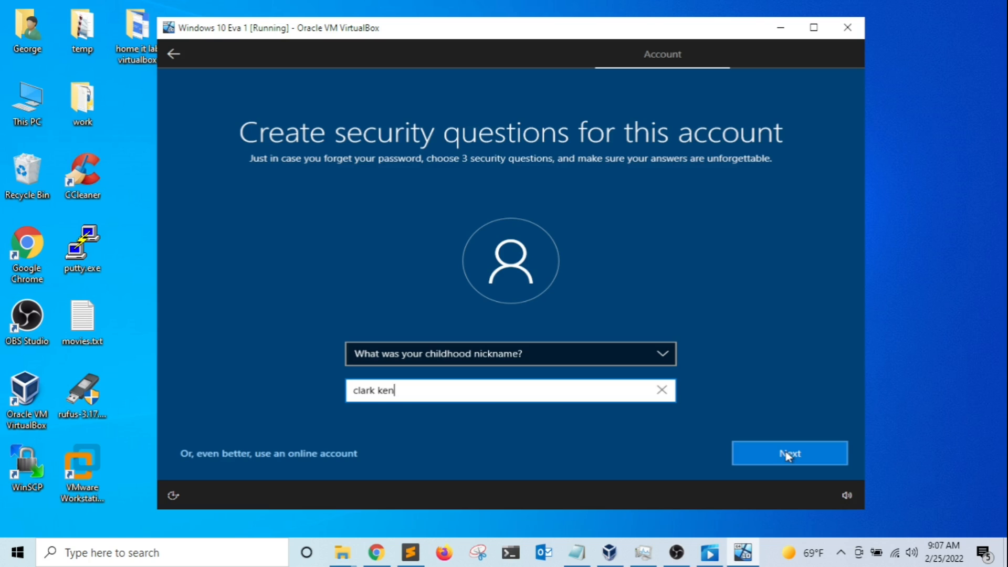
left_click(787, 454)
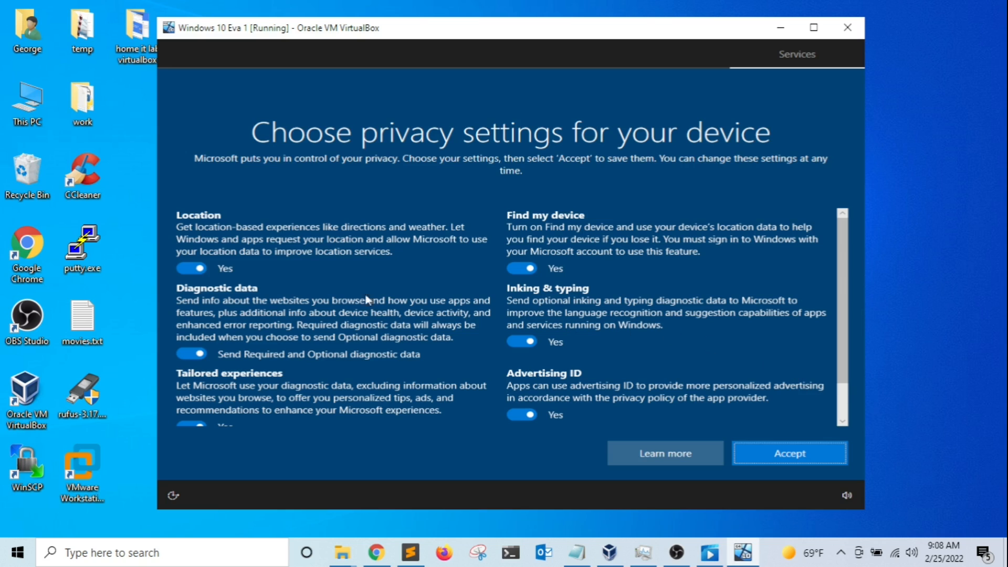
Turn off Location, Diagnostic data, Tailored experiences, Find my device, Inking & typing and Advertising ID, then accept.
left_click(191, 270)
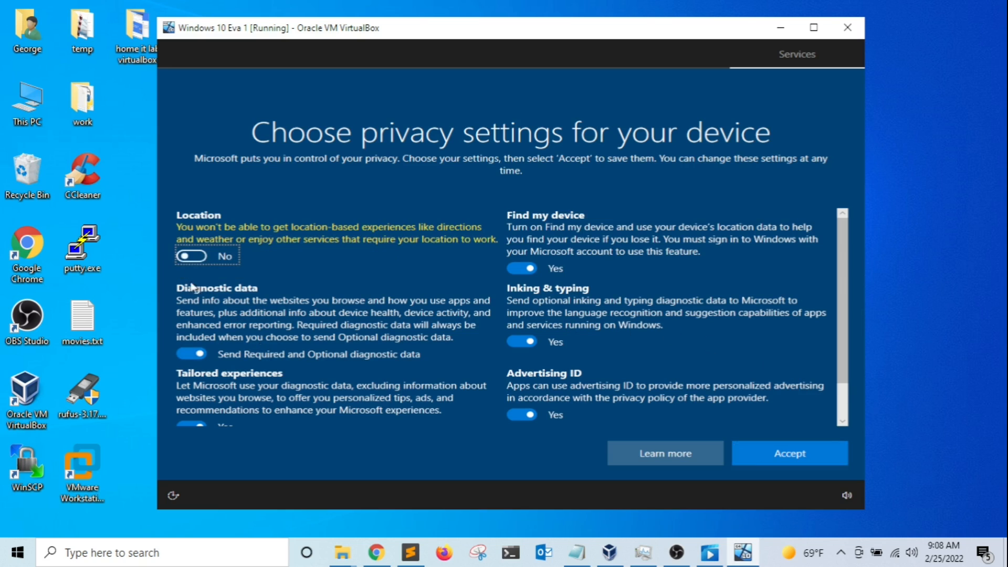
left_click(191, 354)
scroll(243, 376, "down", 2)
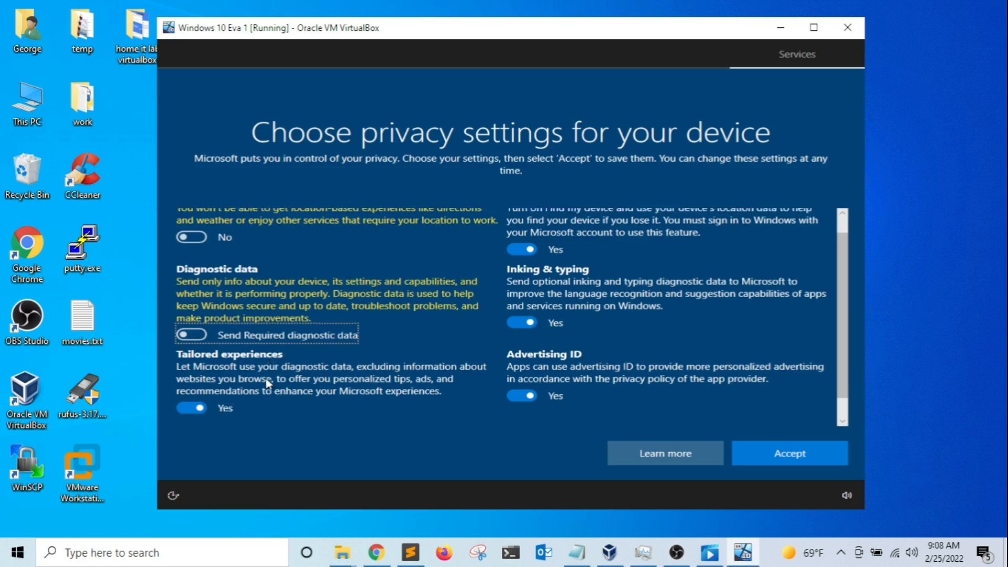
left_click(183, 384)
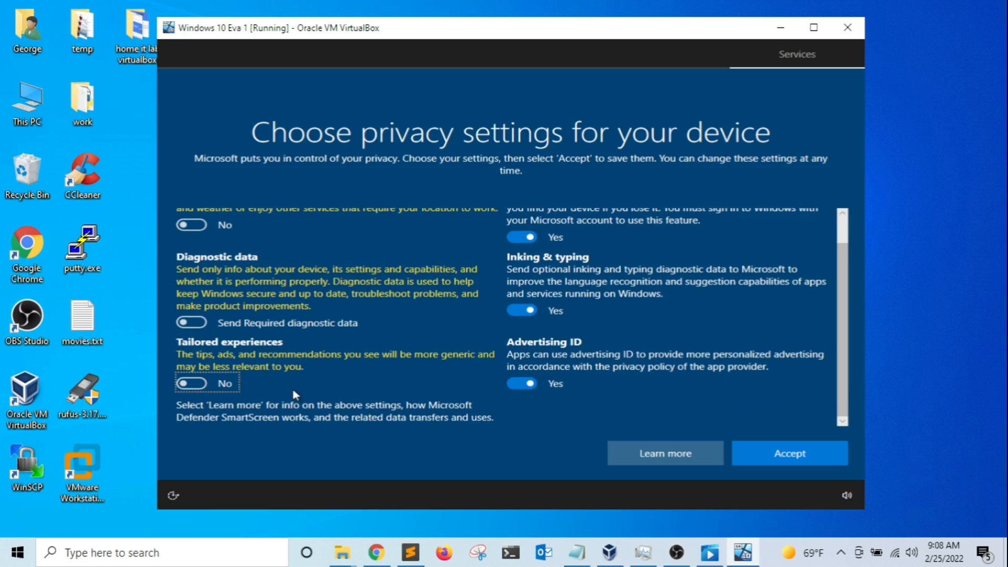
scroll(519, 257, "up", 1)
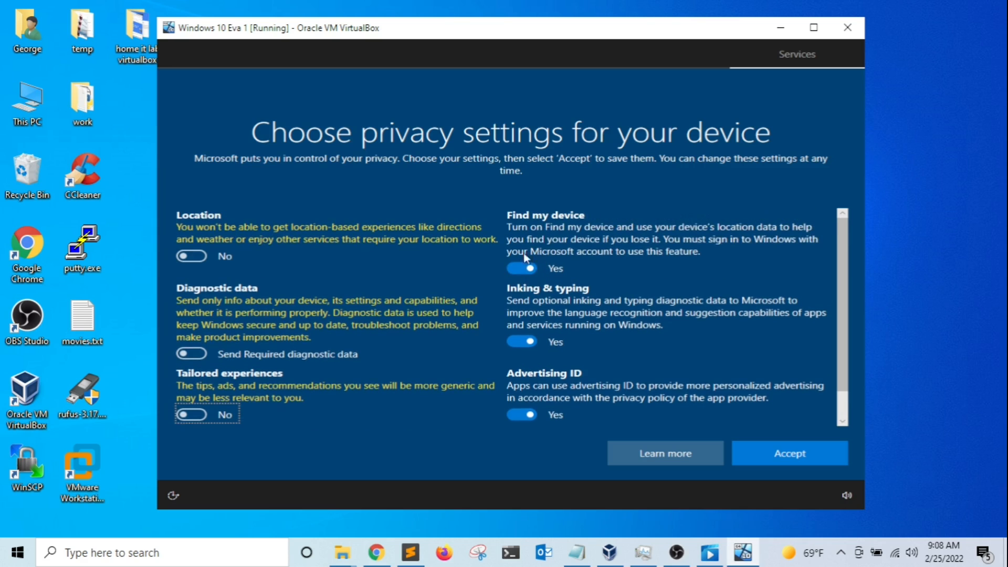
left_click(520, 269)
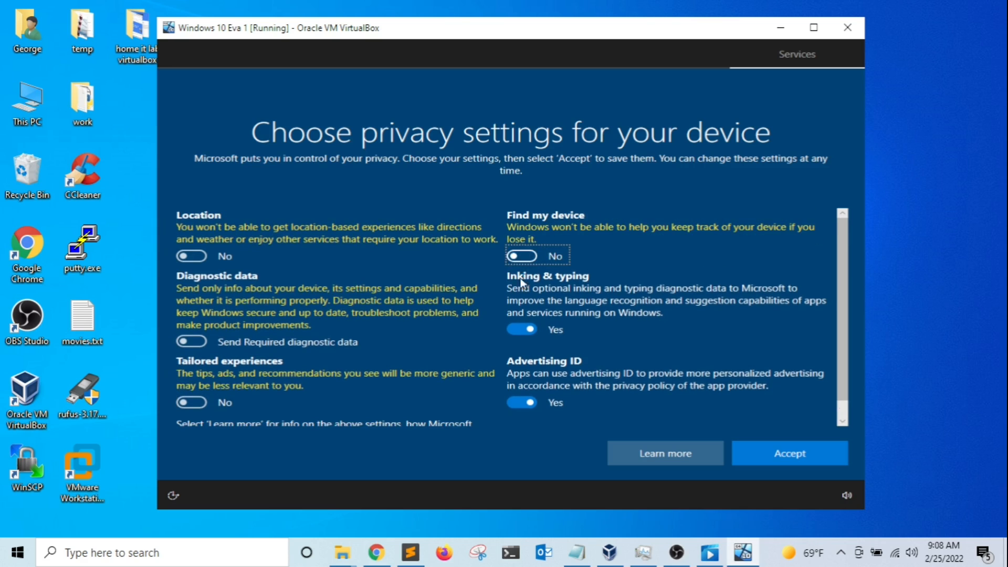
left_click(521, 329)
left_click(514, 404)
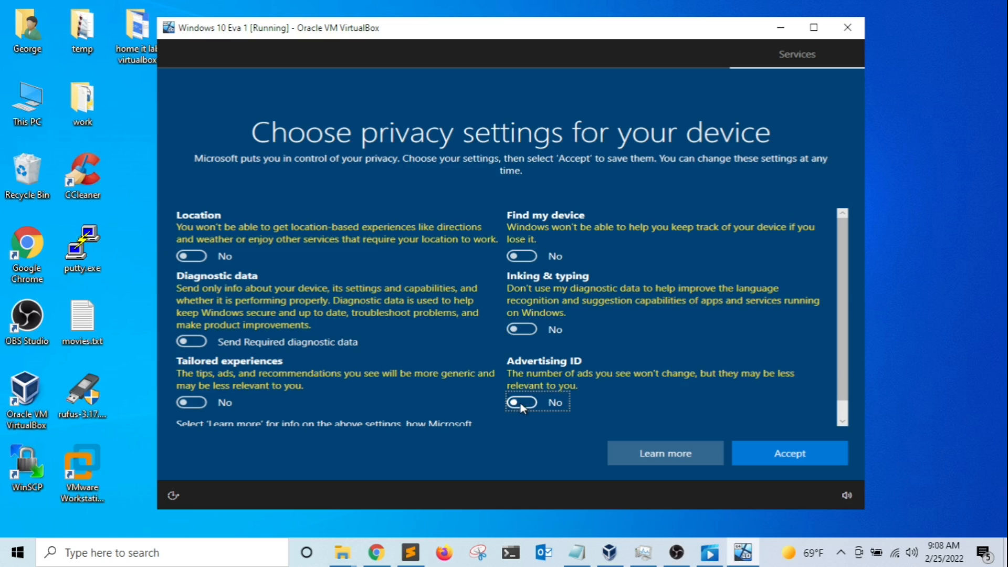
scroll(649, 344, "down", 1)
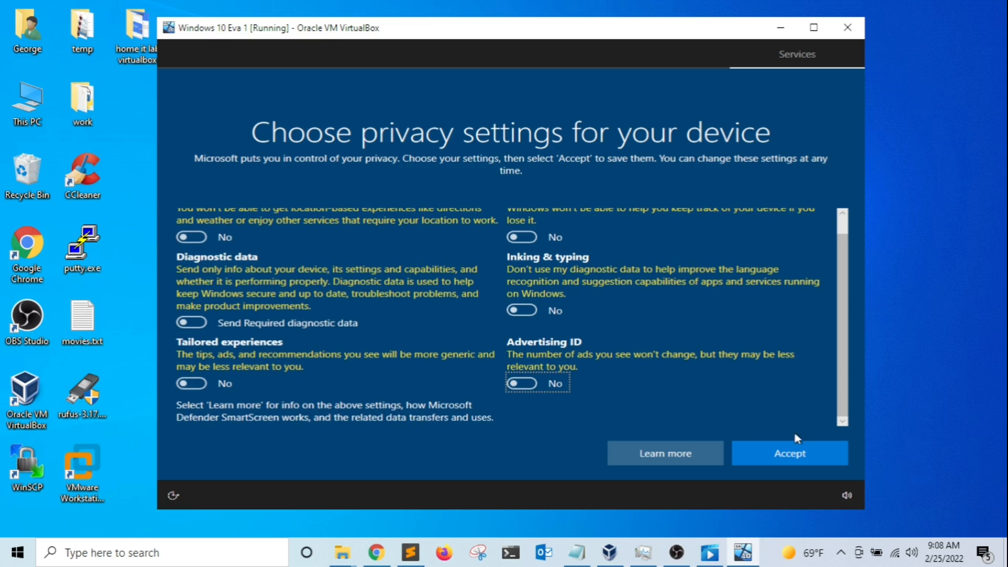
left_click(797, 458)
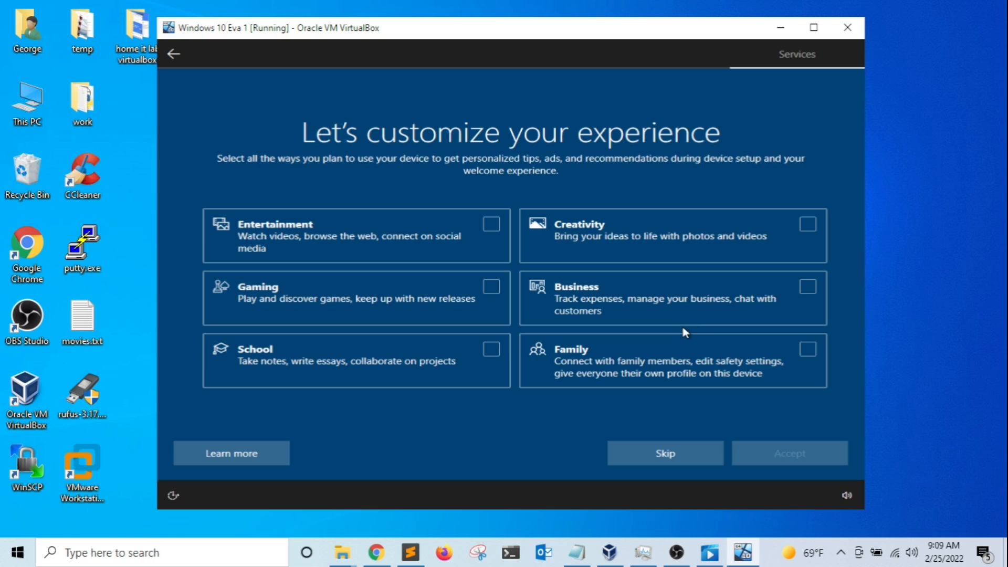
Choose Business use, decline Cortana for now, and keep the PC hidden on the network.
left_click(621, 315)
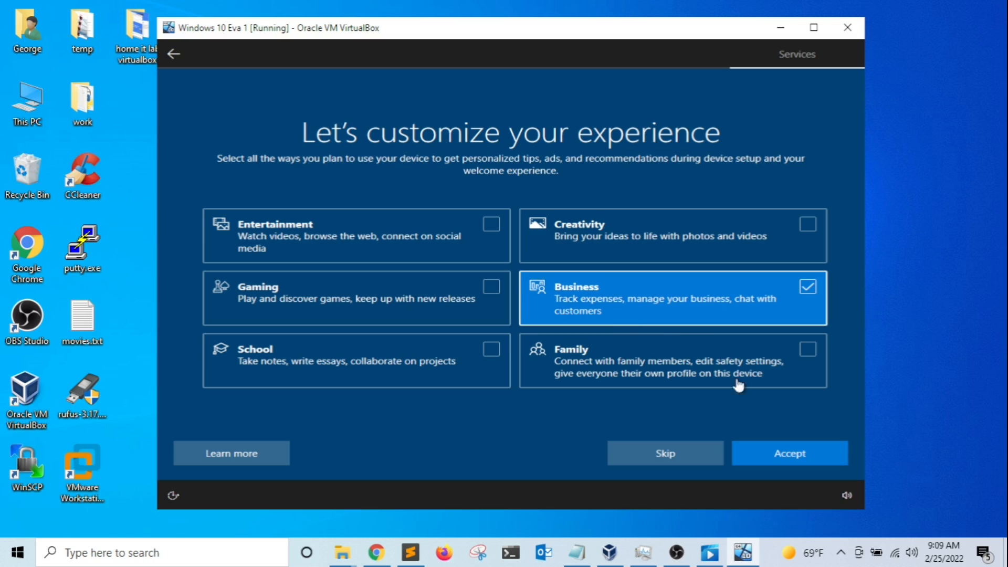
left_click(793, 458)
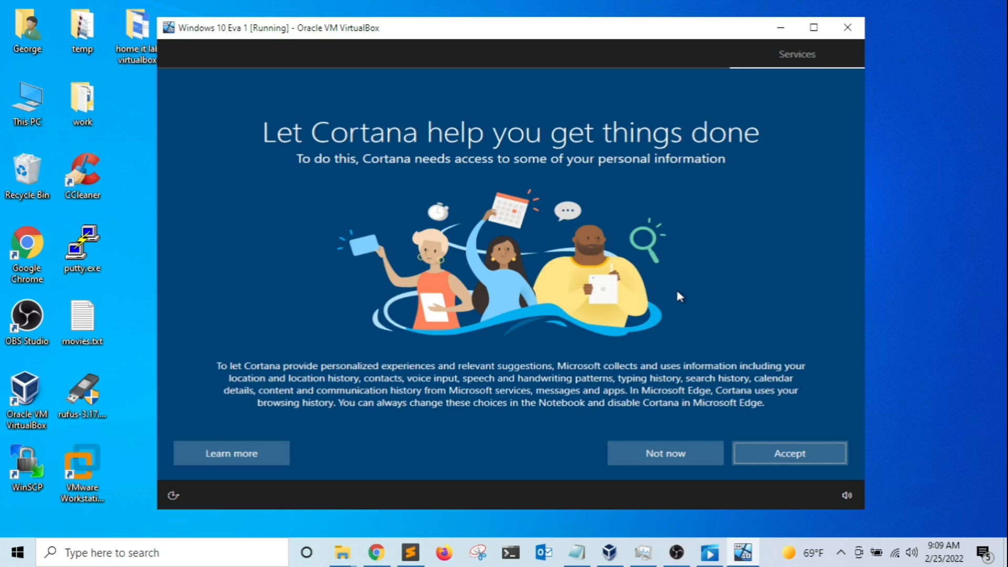
left_click(670, 458)
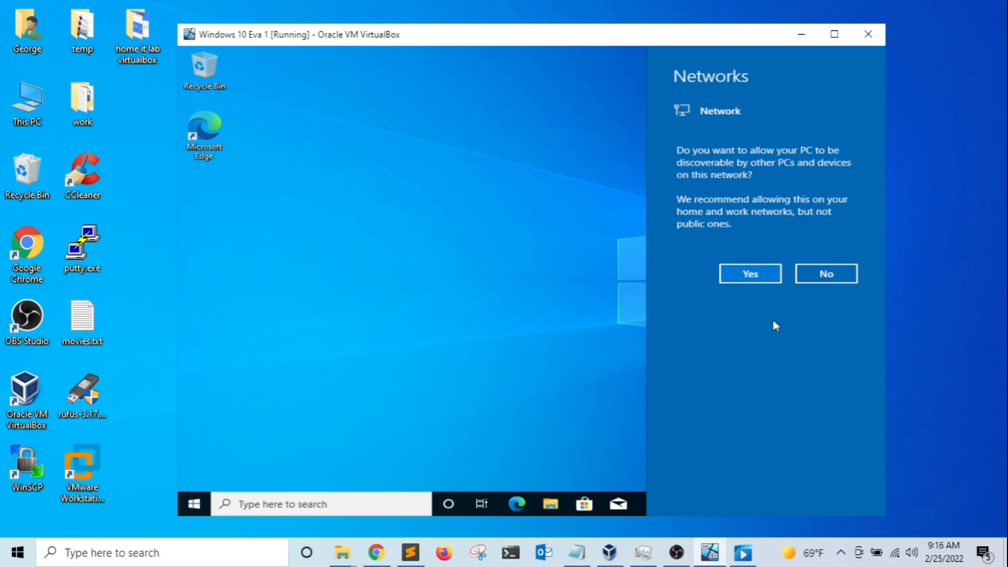
left_click(821, 275)
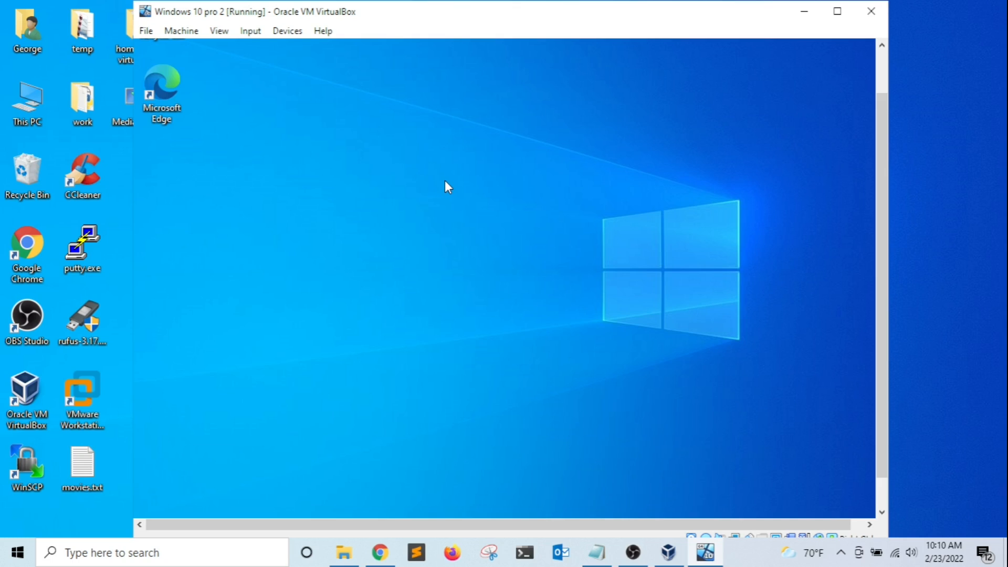
Insert the Guest Additions CD image and run VBoxWindowsAdditions from the guest's CD Drive (D:).
left_click(287, 31)
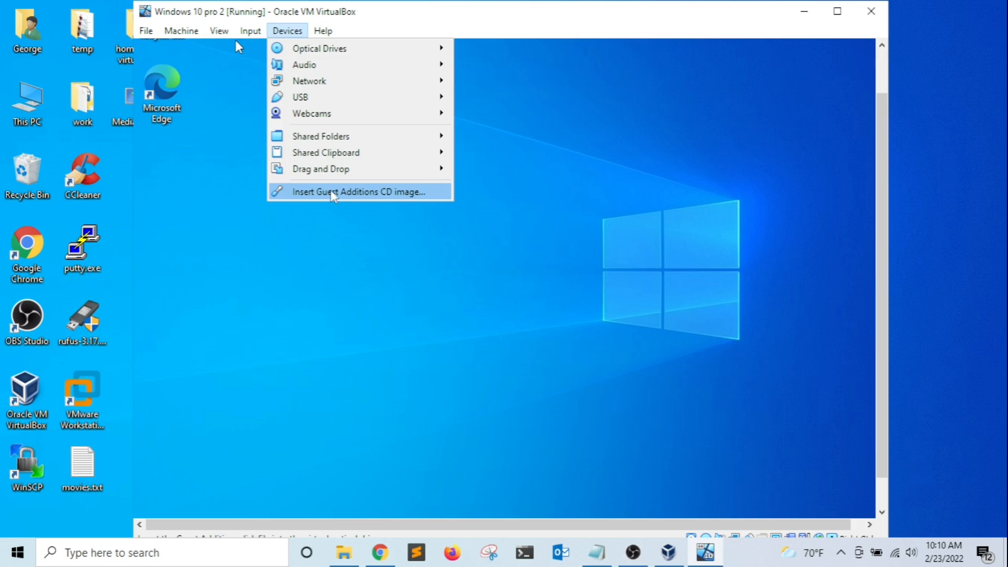
left_click(331, 192)
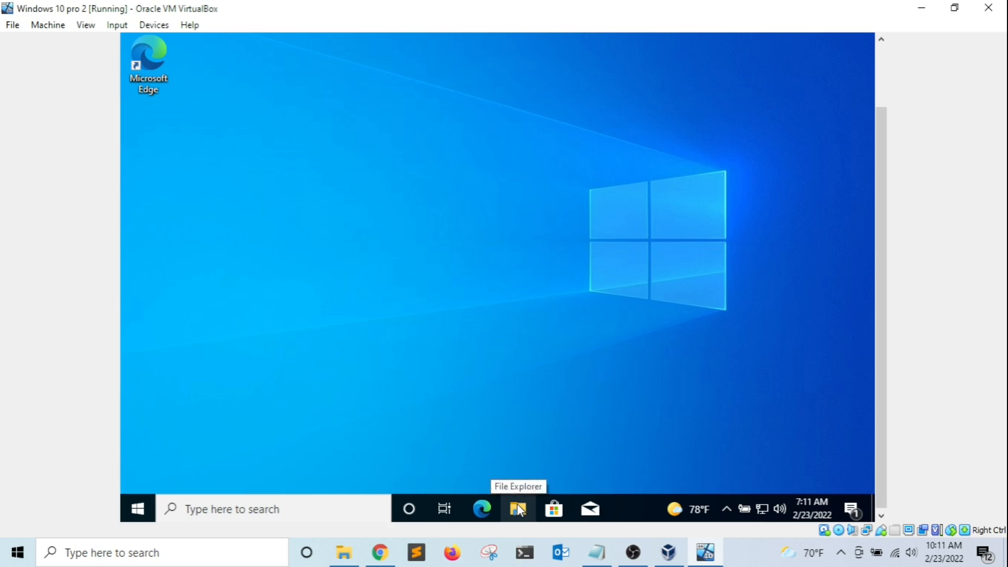
left_click(518, 509)
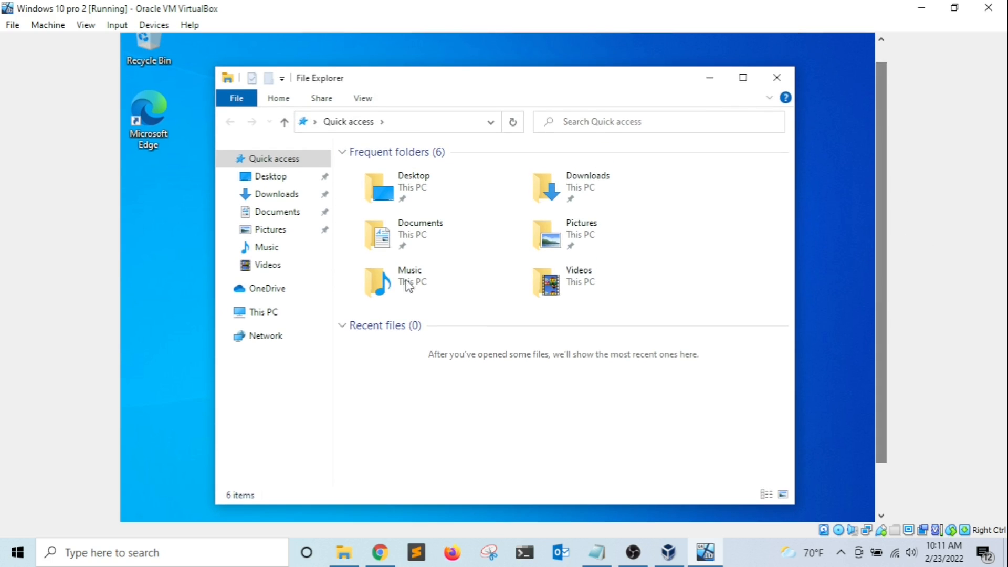
left_click(260, 296)
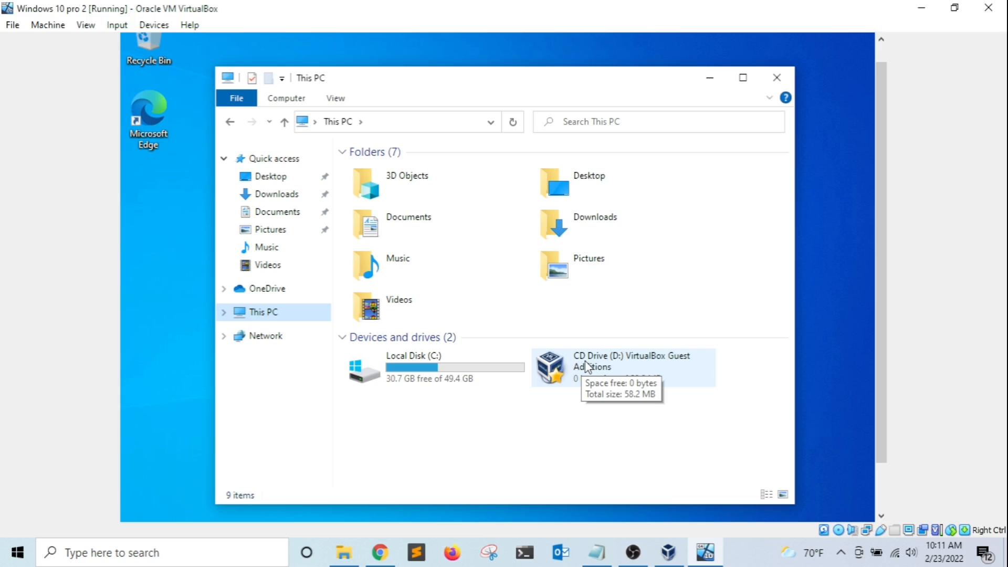
double_click(588, 366)
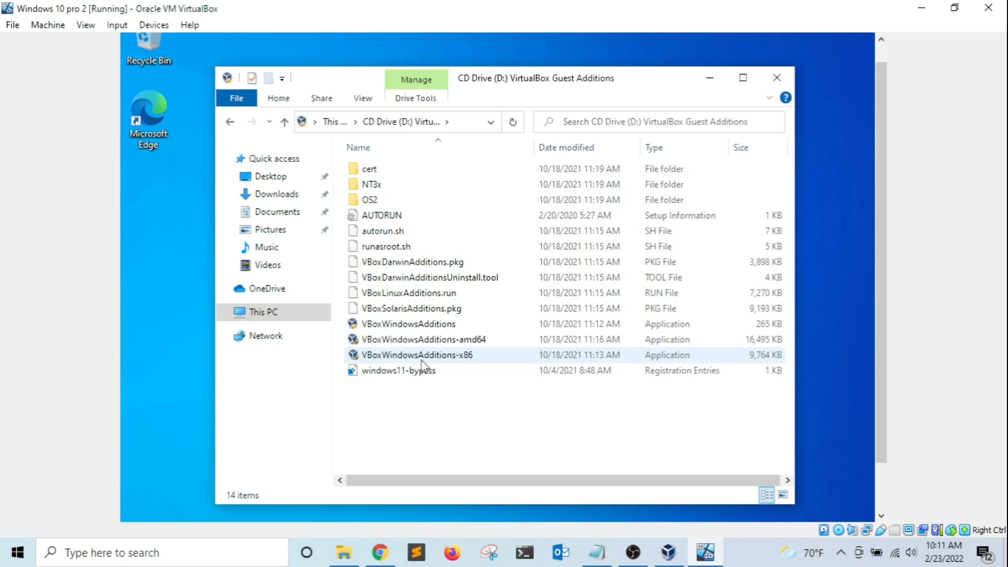
double_click(398, 325)
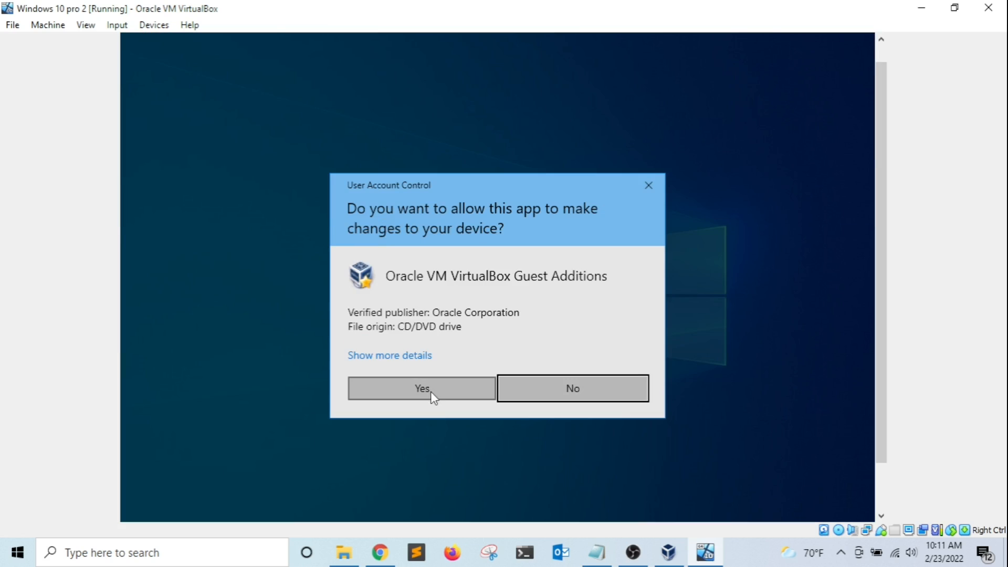
Install Guest Additions with the default folder and components, approve the driver, and reboot now.
left_click(423, 389)
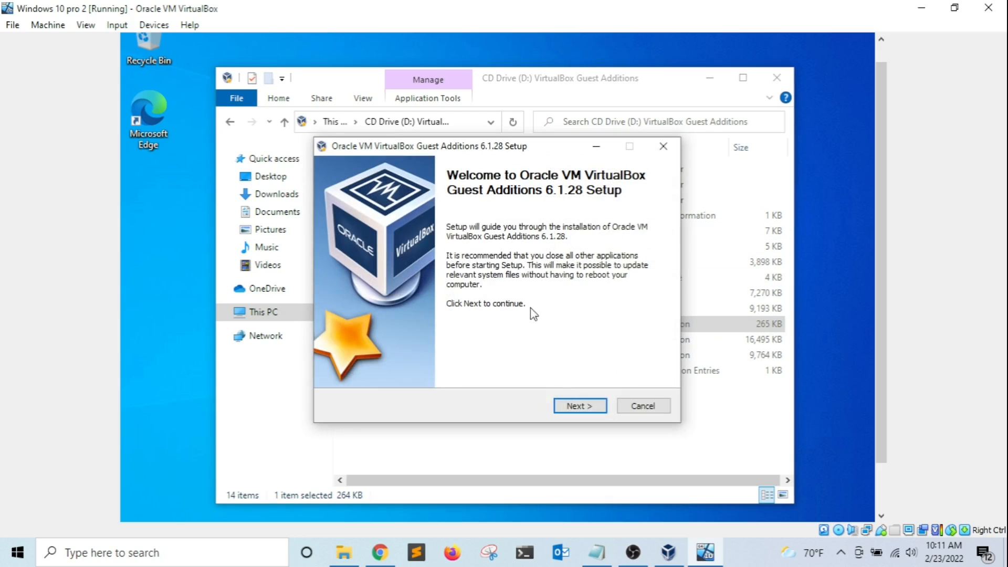
left_click(576, 407)
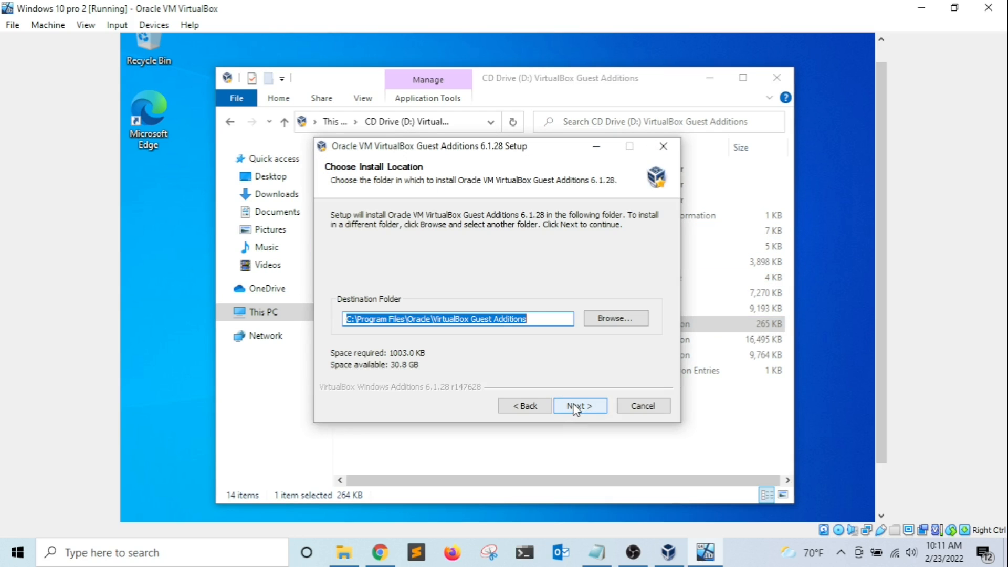
left_click(576, 408)
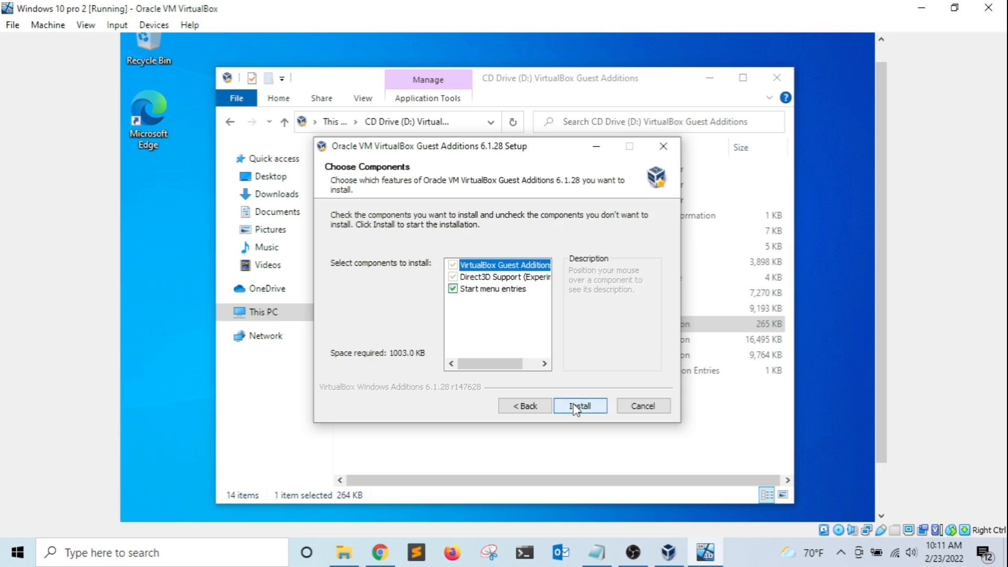
left_click(576, 407)
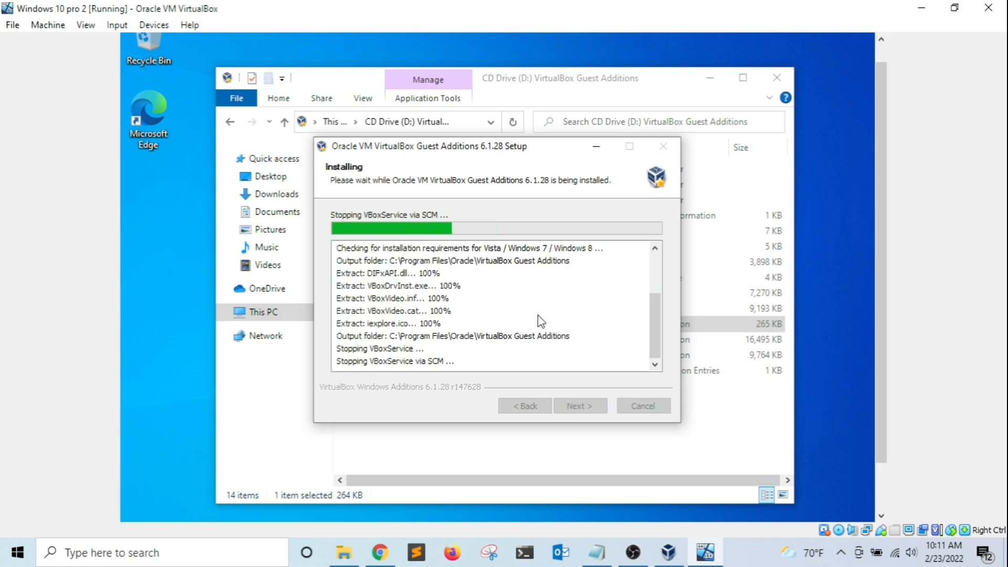
left_click(566, 290)
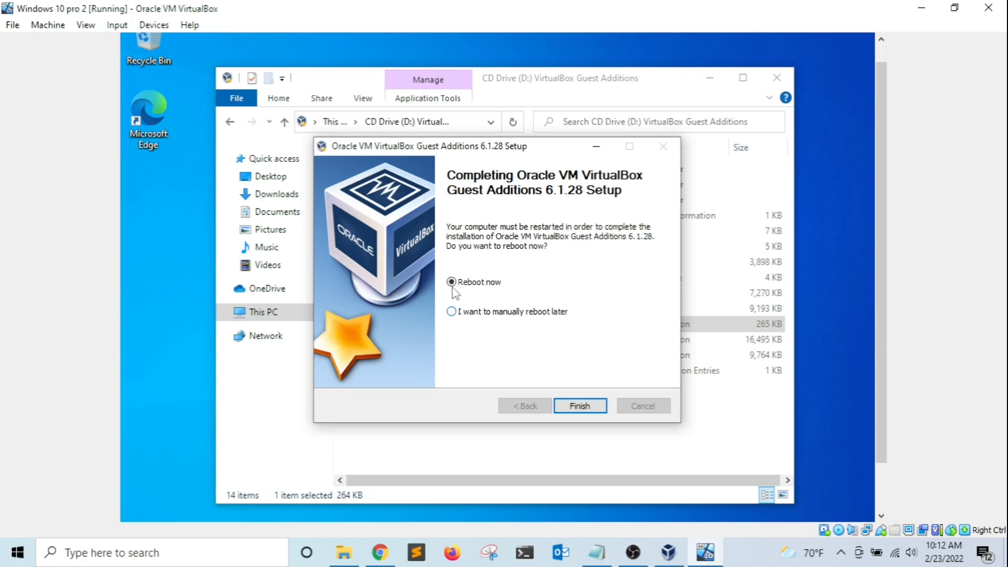
left_click(578, 406)
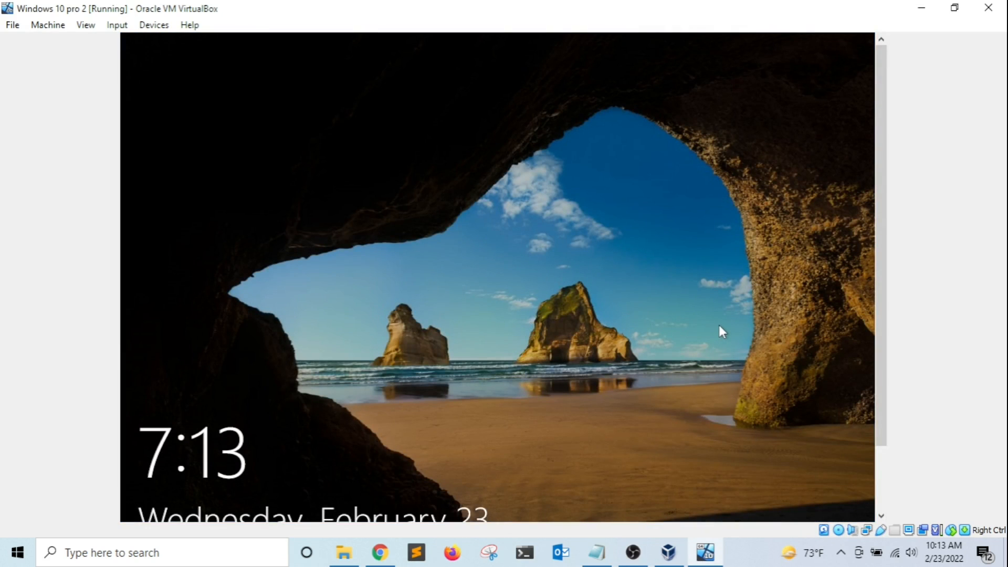
Sign back into the guest with the account password and maximize the VM window.
left_click(623, 302)
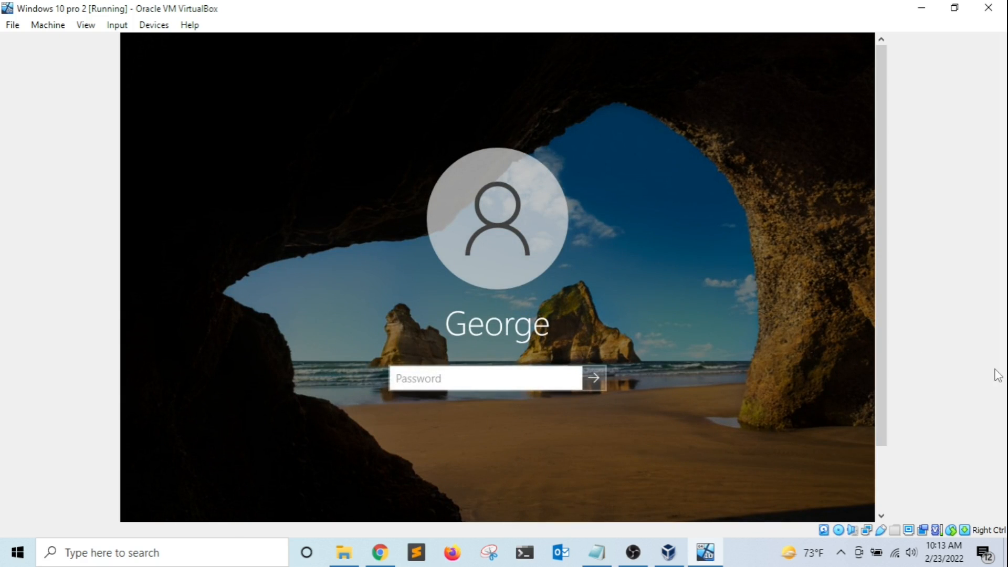
type("******")
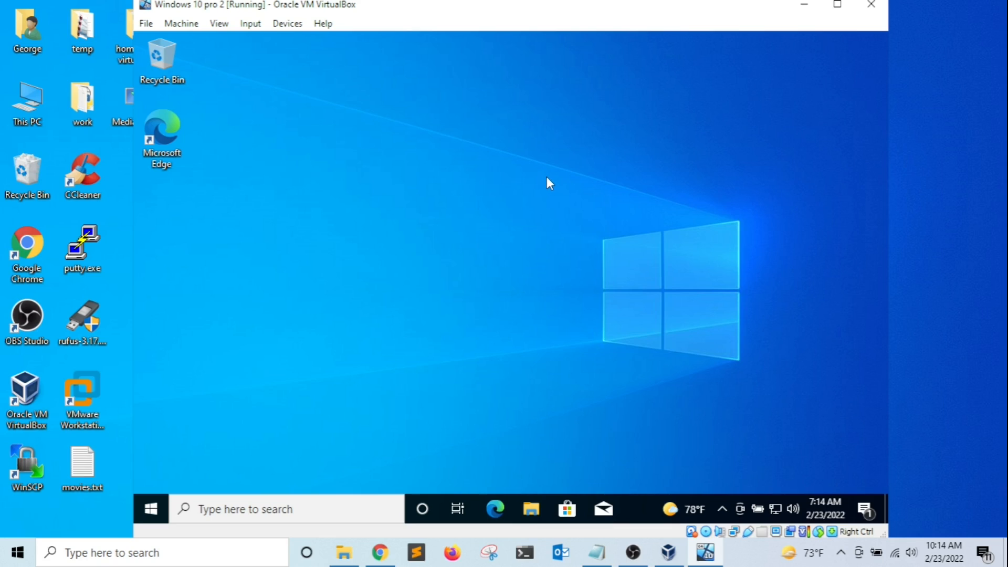
left_click(837, 6)
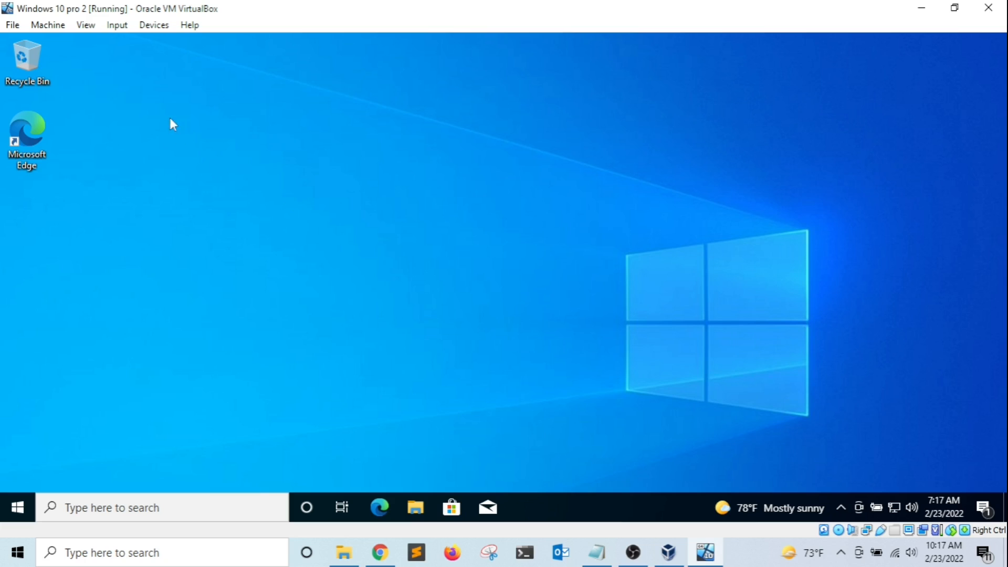
Take a Machine snapshot named 'Fresh Install (guest tools)'.
left_click(42, 25)
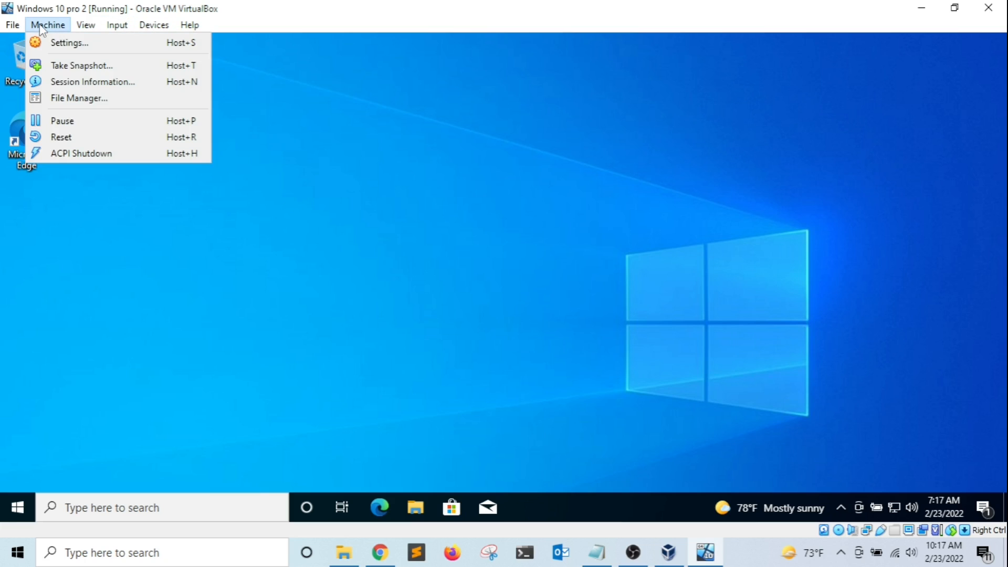
left_click(51, 60)
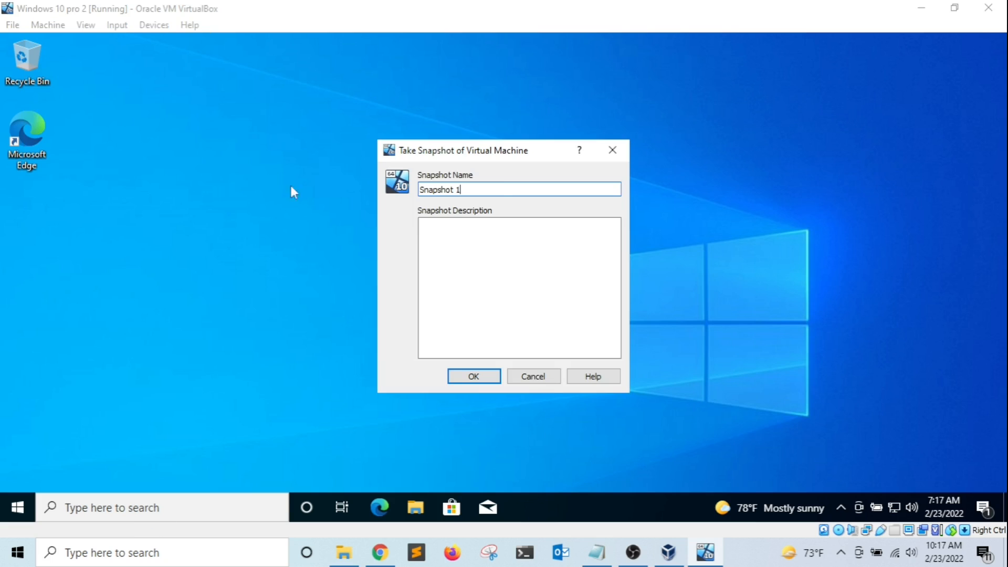
left_click_drag(491, 189, 368, 176)
type("Fresh Install (guest t")
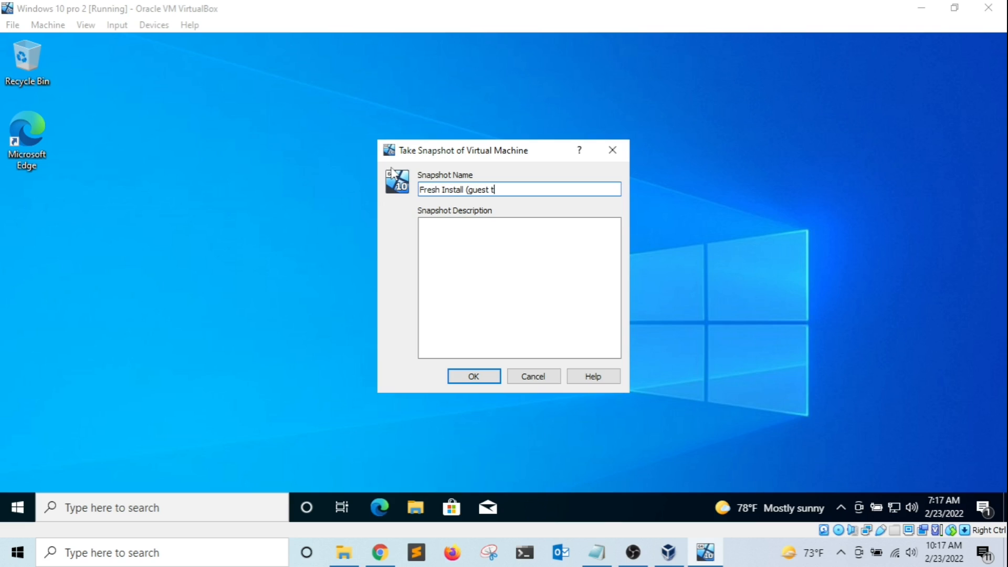
type("ools)")
left_click(458, 259)
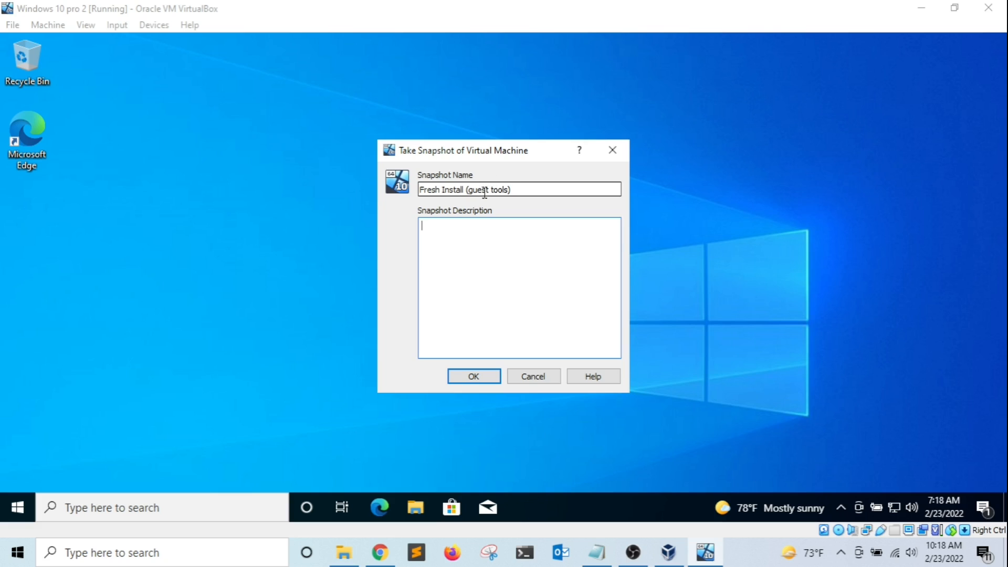
left_click(474, 376)
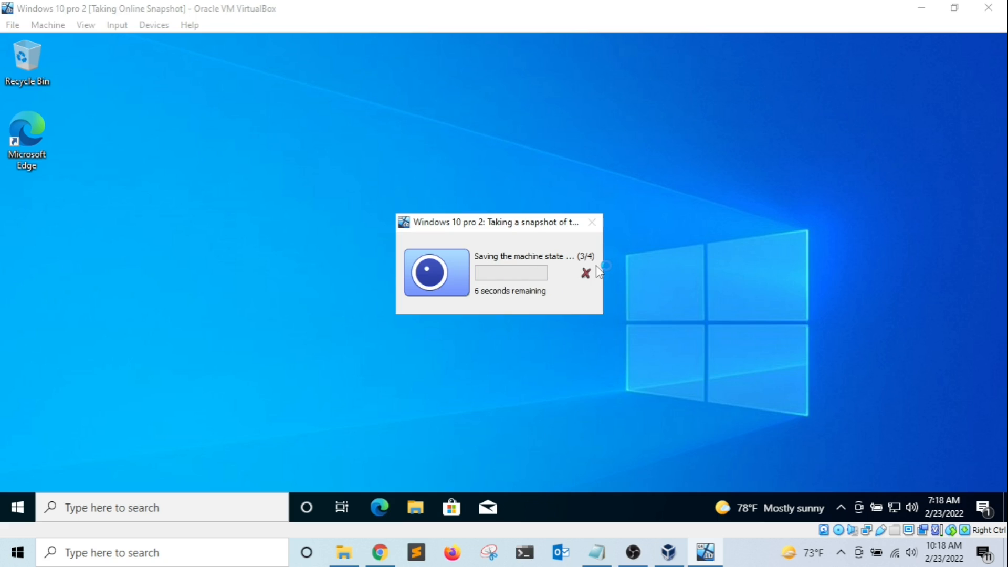
Bring up the VirtualBox Manager and display the Windows 10 pro 2 Snapshots view.
left_click(668, 557)
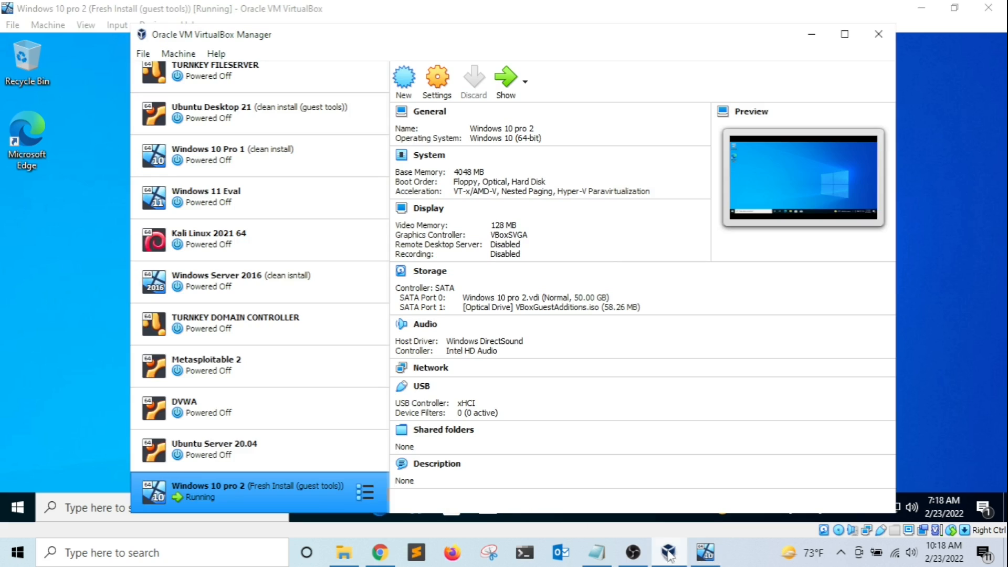
left_click_drag(512, 40, 501, 39)
left_click(227, 81)
scroll(290, 142, "up", 3)
scroll(290, 136, "down", 3)
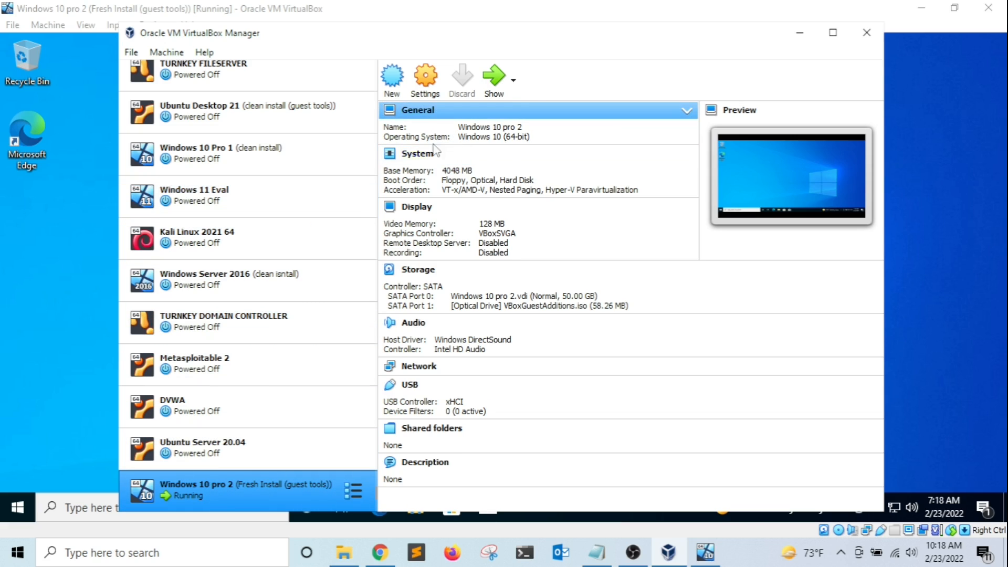
left_click(354, 491)
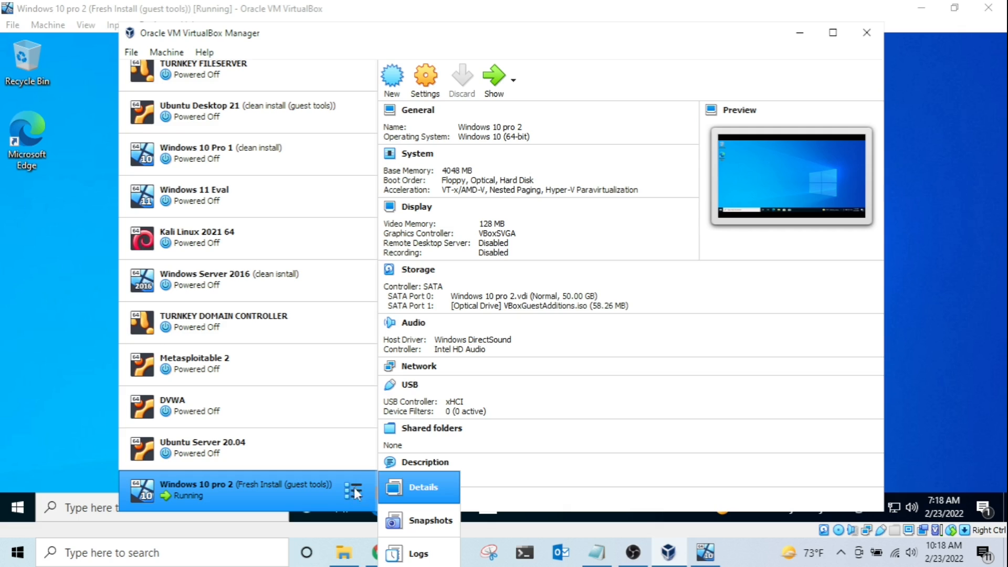
left_click(414, 520)
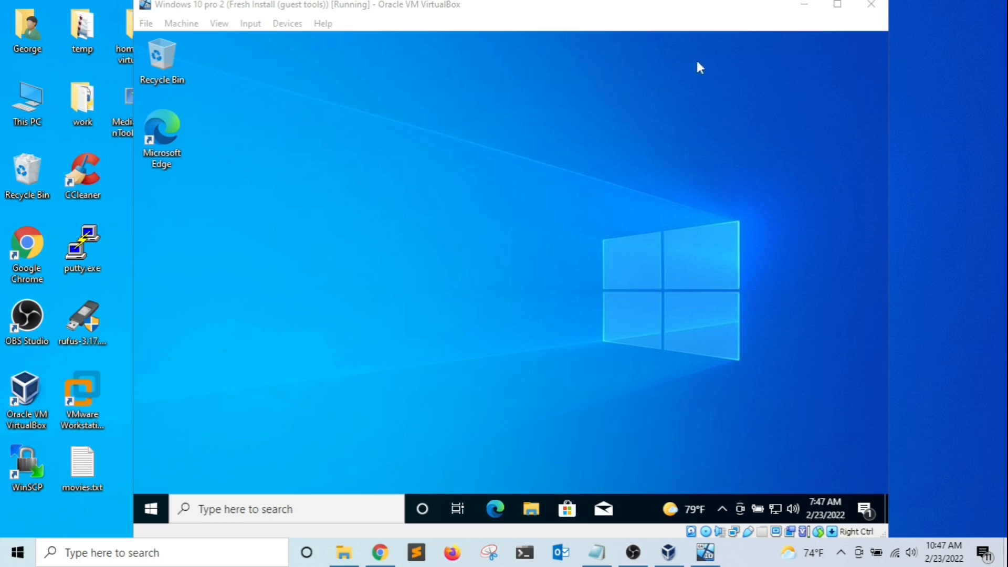
Maximize, restore, move and corner-resize the VM window, then maximize it by dragging to the screen top.
left_click(836, 7)
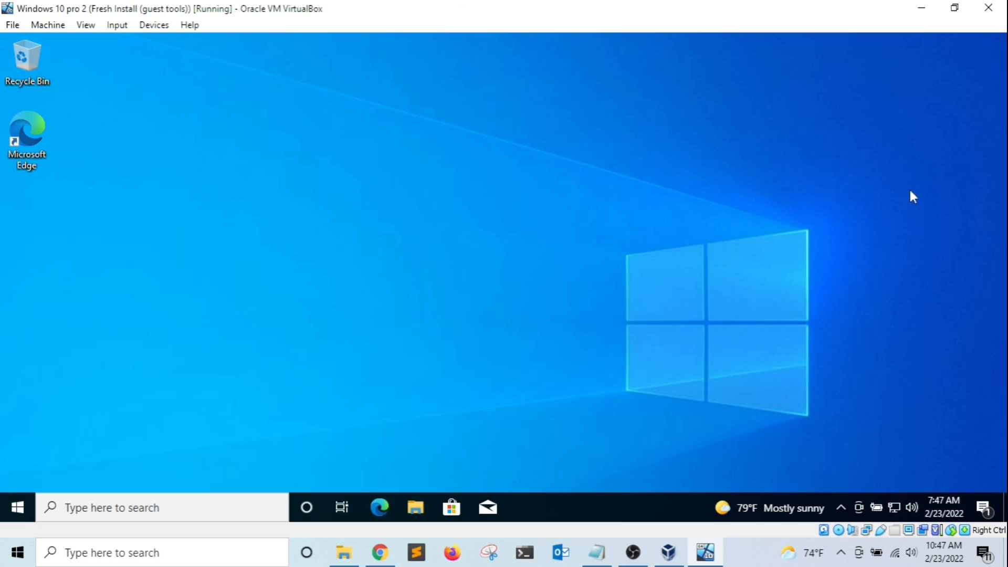
left_click(954, 7)
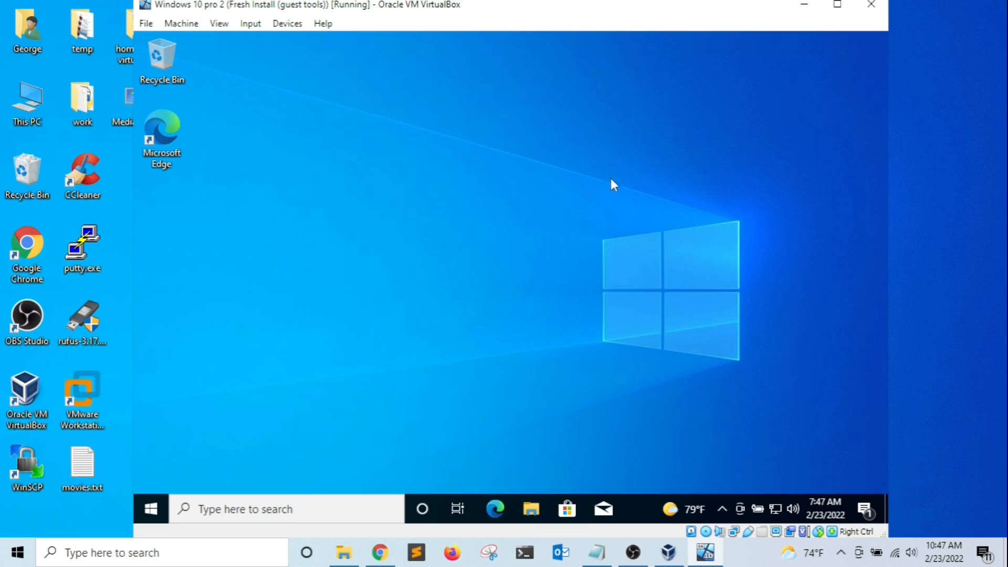
left_click_drag(756, 11, 588, 98)
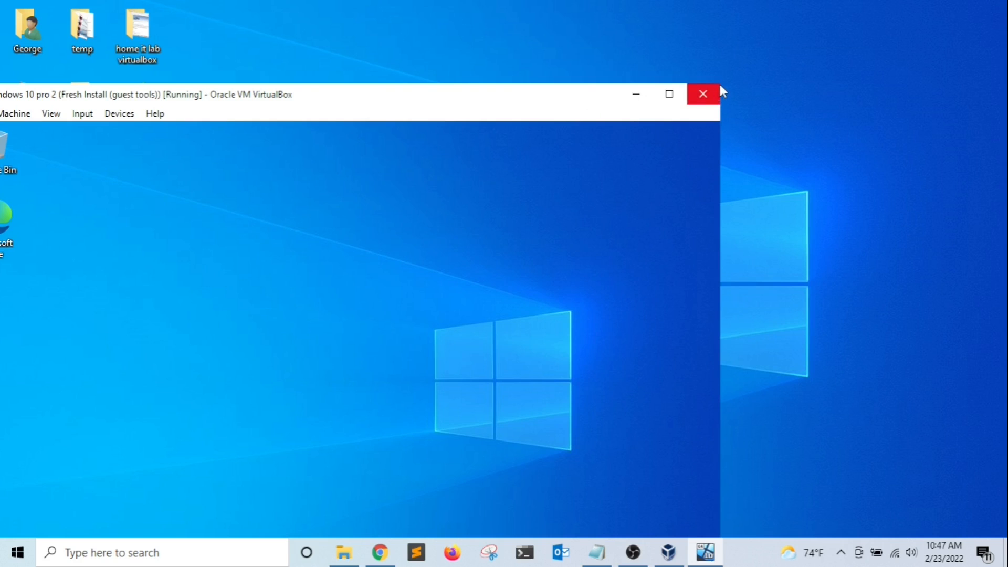
left_click_drag(720, 83, 938, 54)
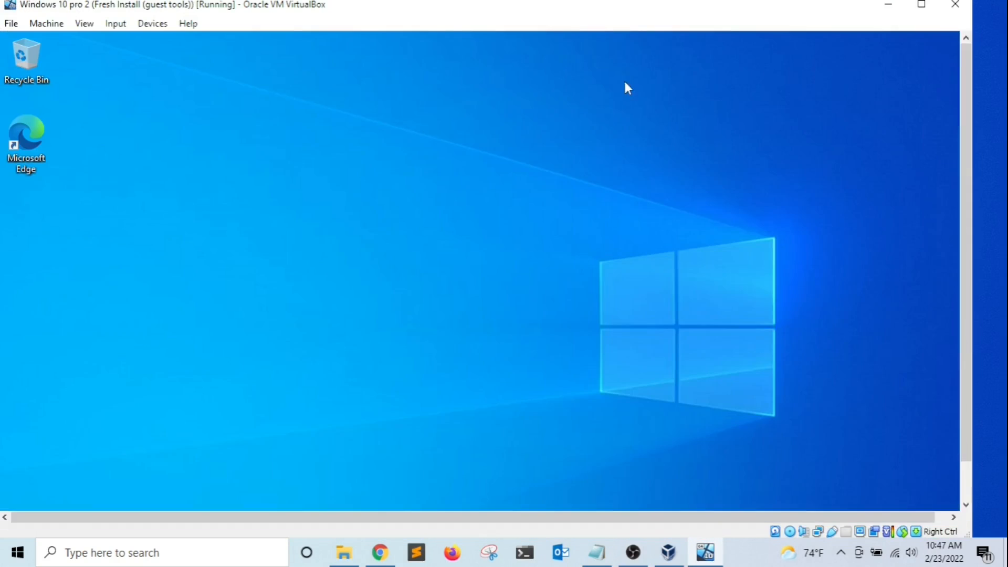
left_click_drag(513, 28, 497, 9)
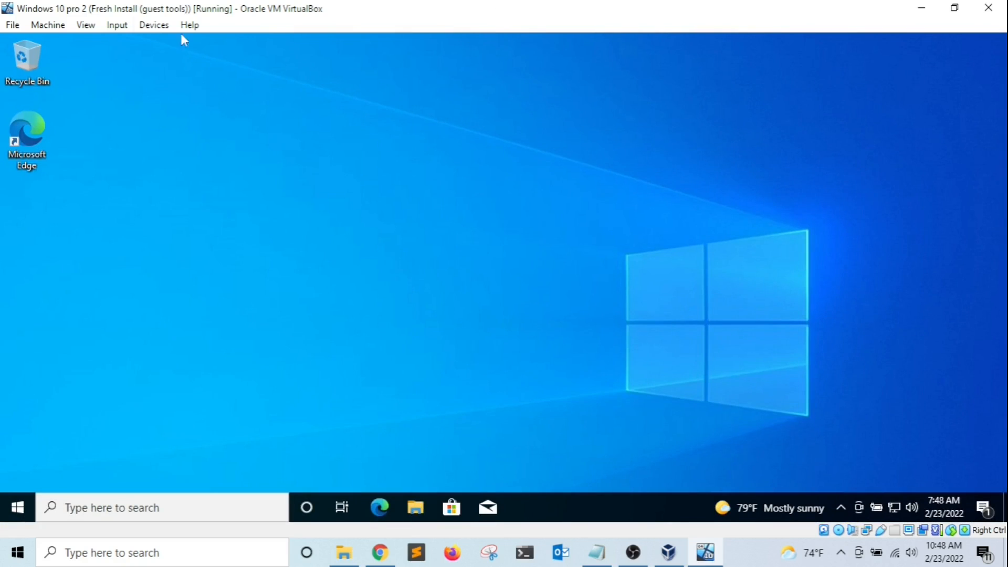
Scale the guest display to 125% under View > Virtual Screen 1.
left_click(86, 26)
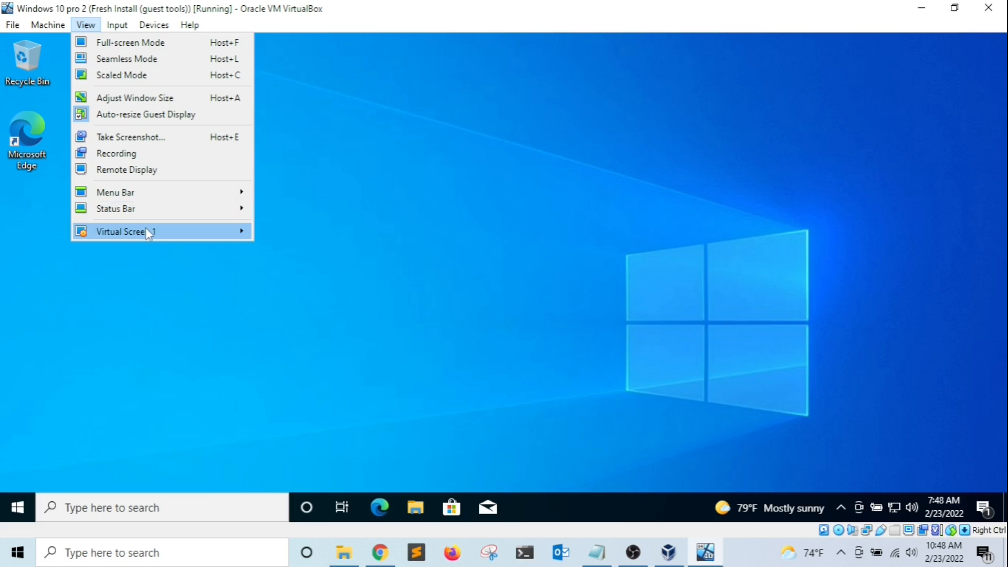
mouse_move(146, 230)
mouse_move(189, 235)
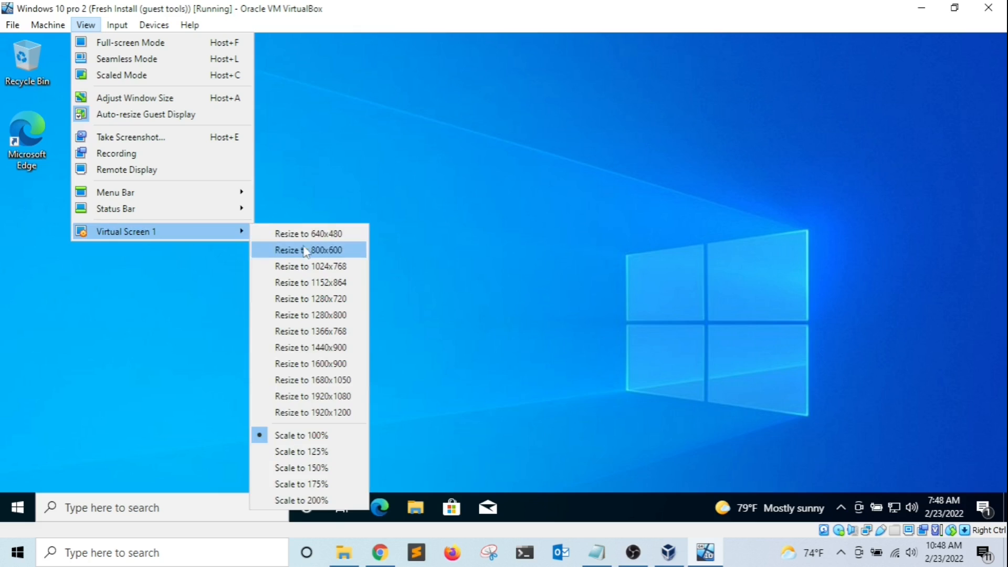
left_click(288, 451)
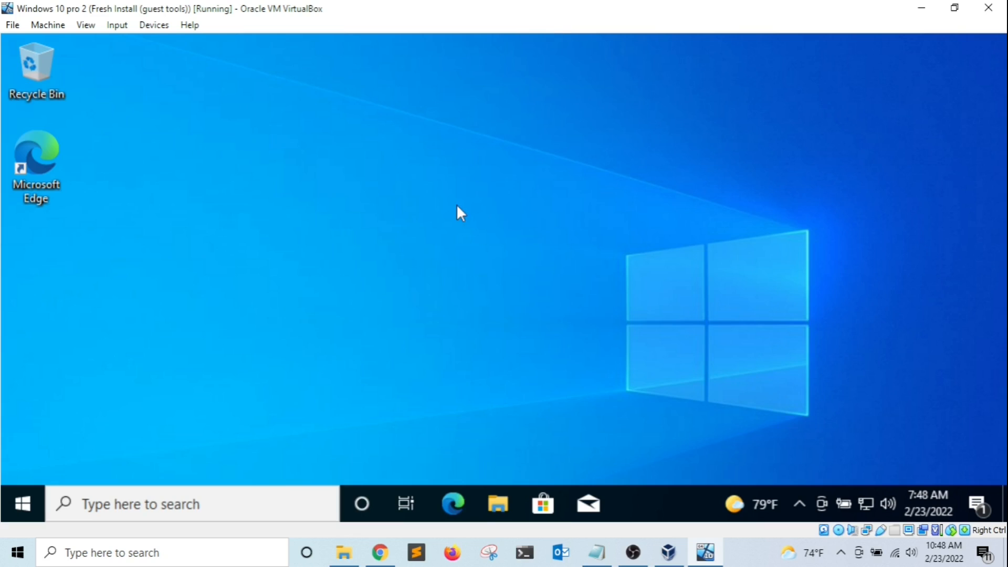
Change the guest display scaling to 100%, then bring up the View menu's display modes.
left_click(86, 25)
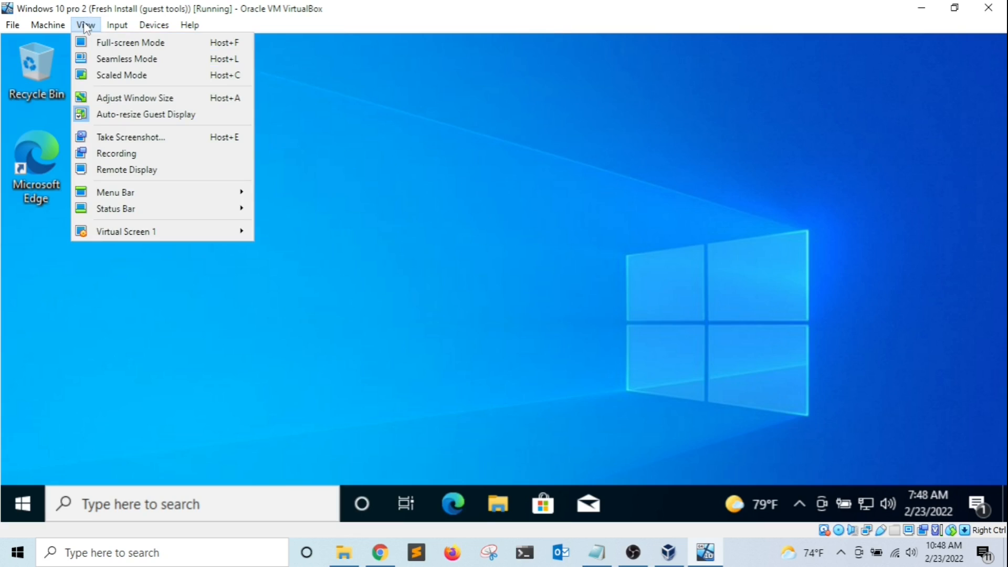
mouse_move(99, 231)
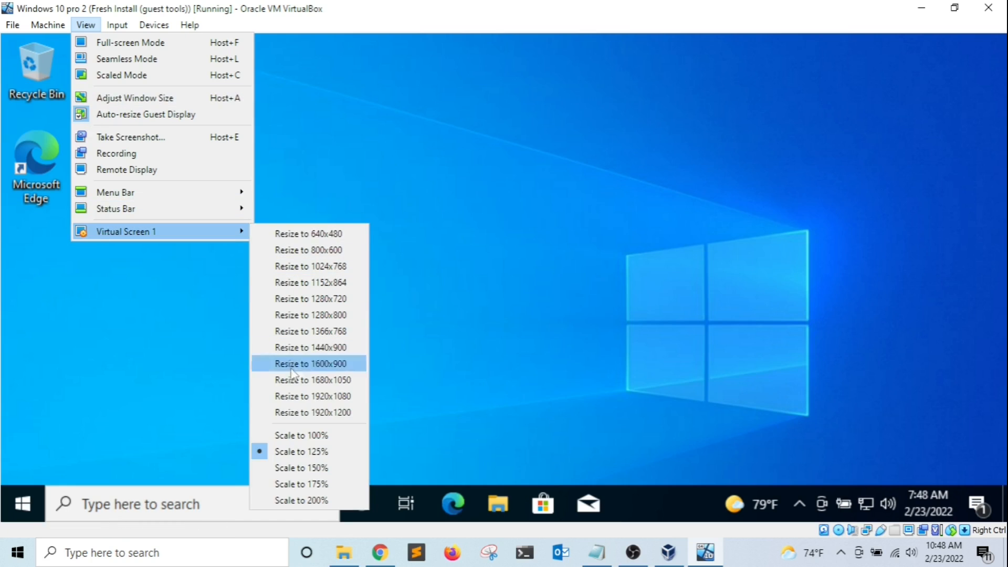
left_click(286, 437)
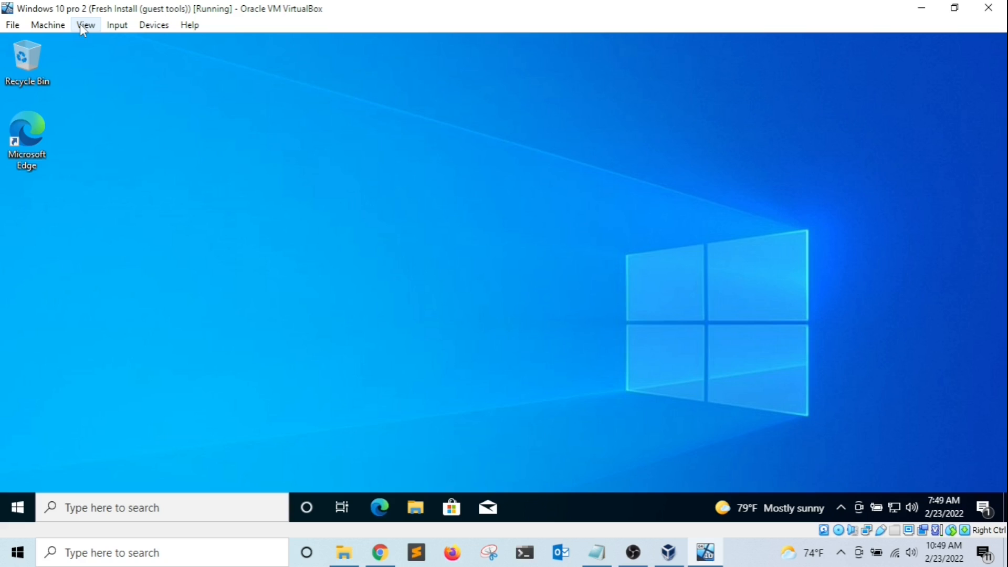
left_click(80, 24)
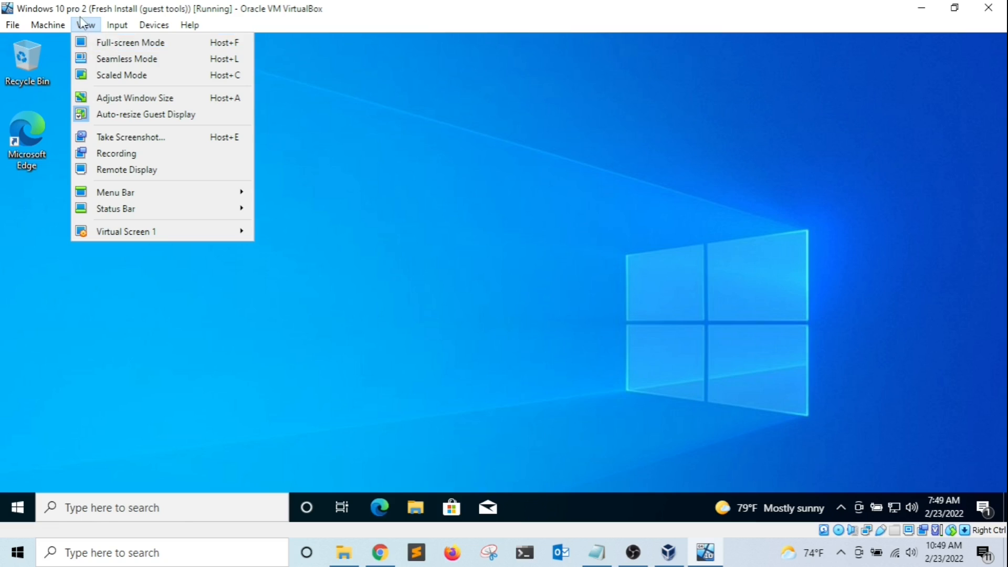
Run the Windows 10 pro 2 VM full-screen, then exit via the mini toolbar to a regular window.
left_click(92, 44)
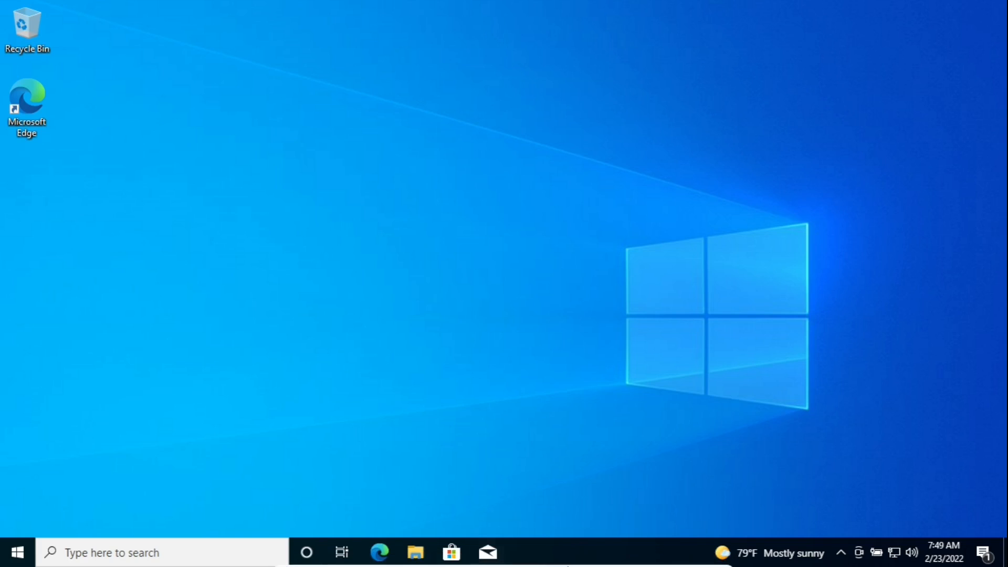
mouse_move(551, 566)
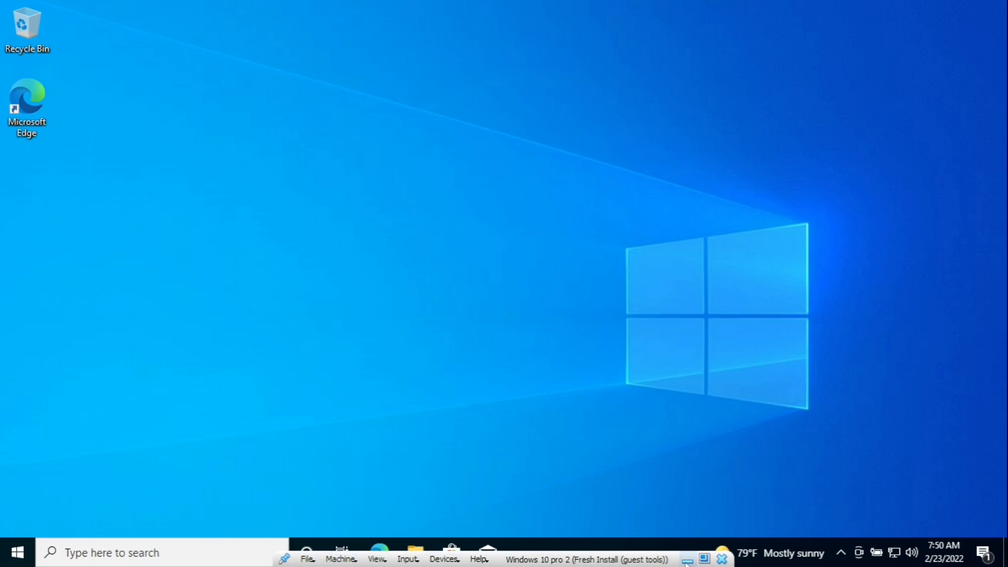
left_click(706, 560)
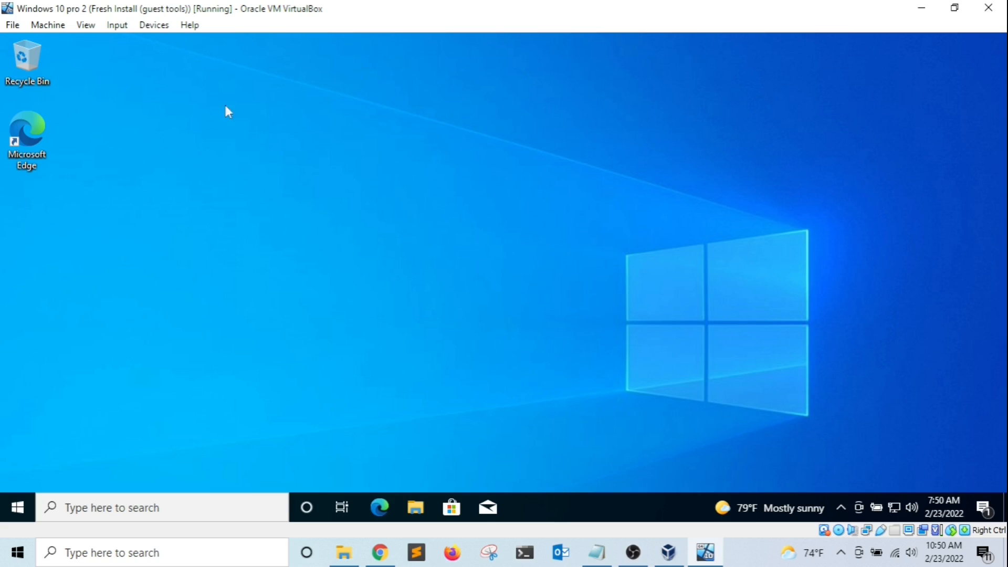
left_click(85, 25)
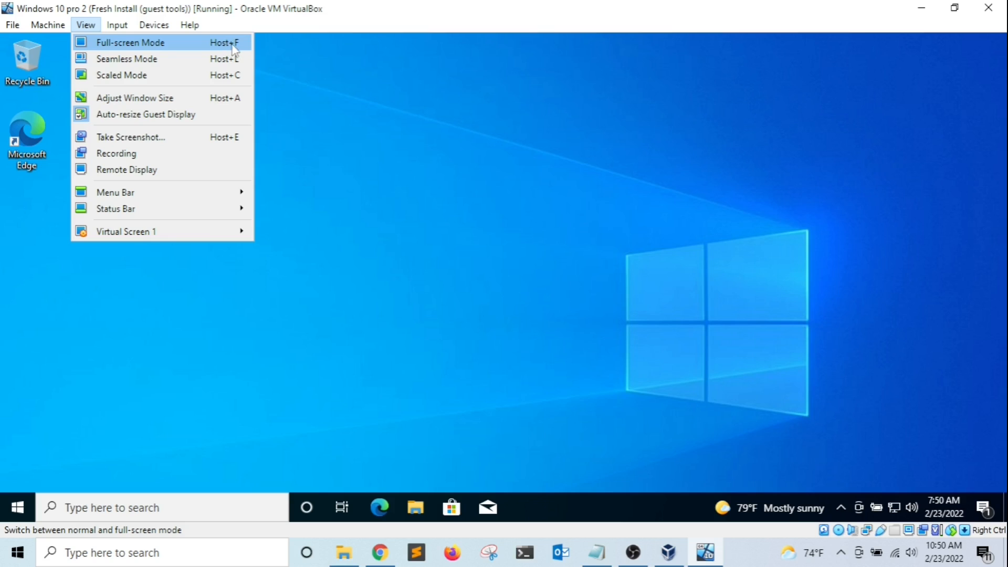
left_click(491, 209)
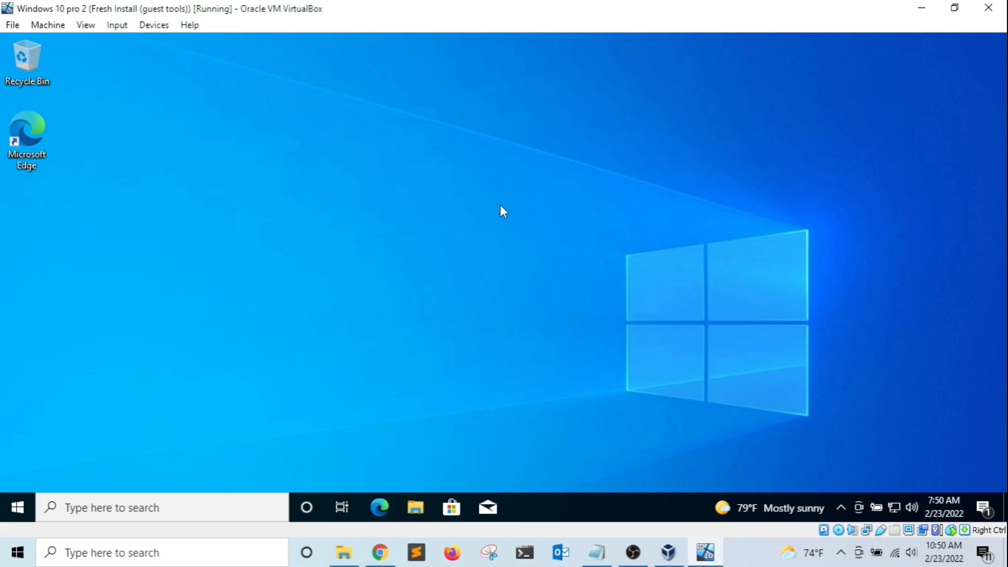
key("ctrl+f")
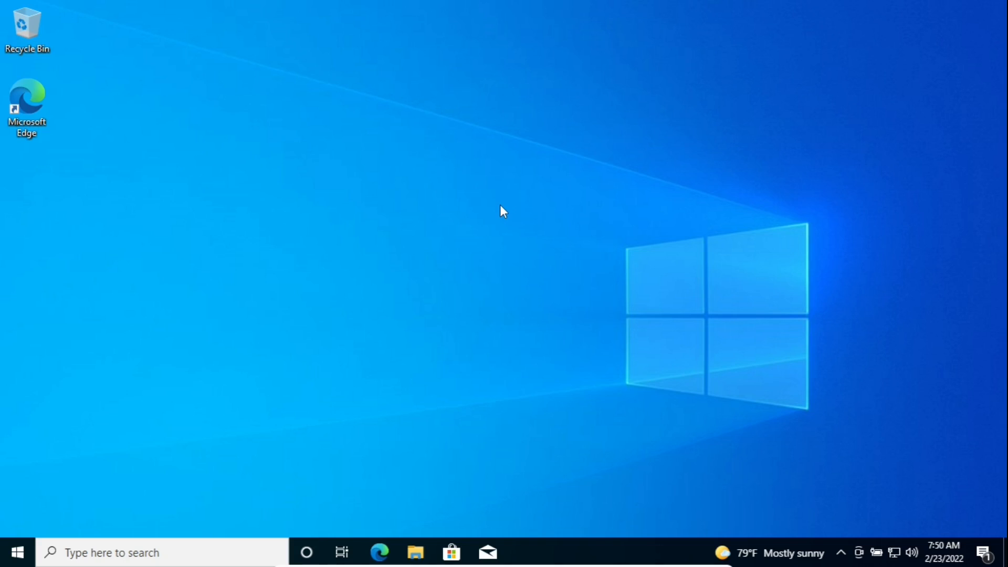
key("ctrl+f")
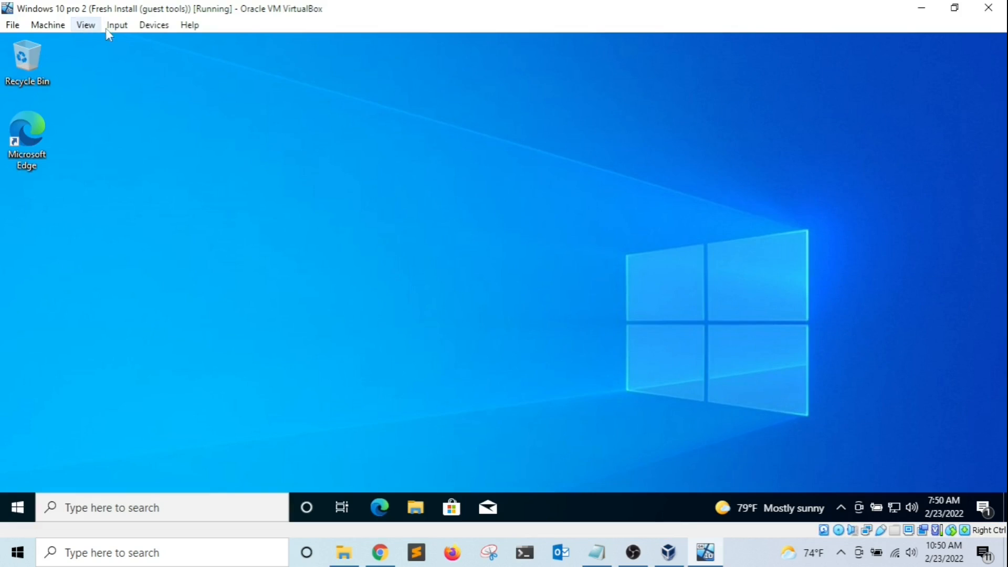
Switch the VM to Seamless Mode so guest windows appear directly on the host desktop.
left_click(87, 26)
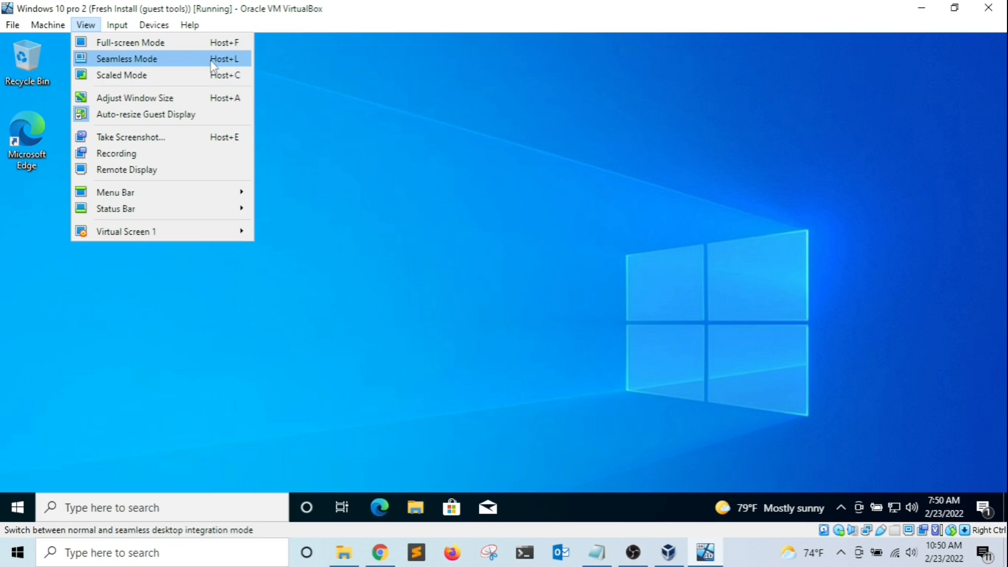
left_click(184, 61)
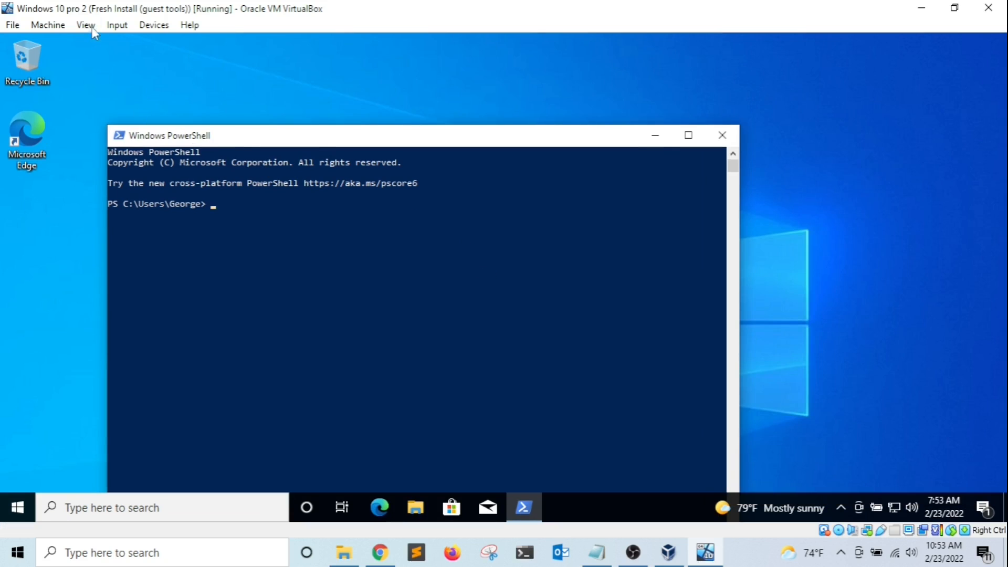
Switch the VM to Scaled Mode, ticking 'Do not show this message again' before confirming.
left_click(86, 25)
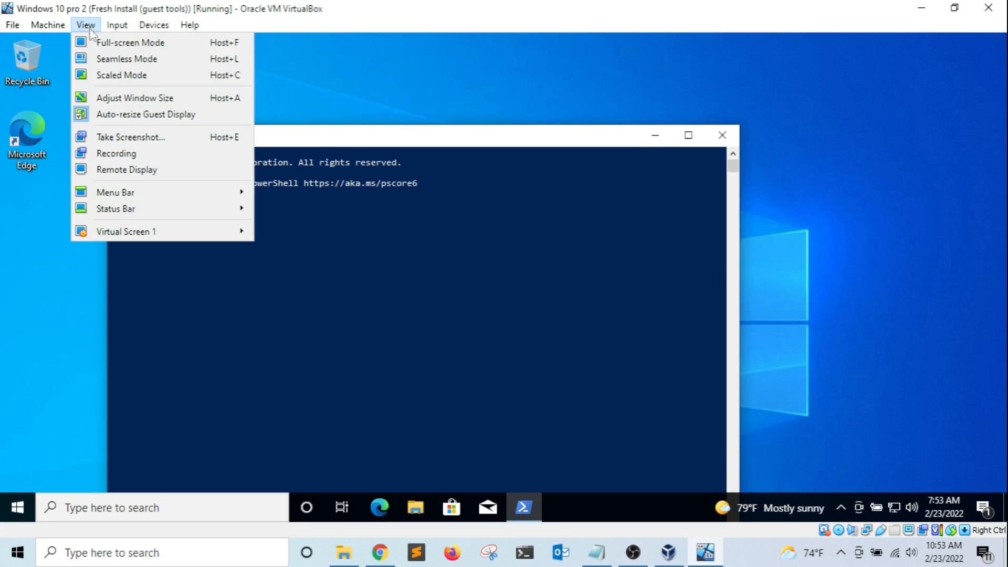
left_click(100, 75)
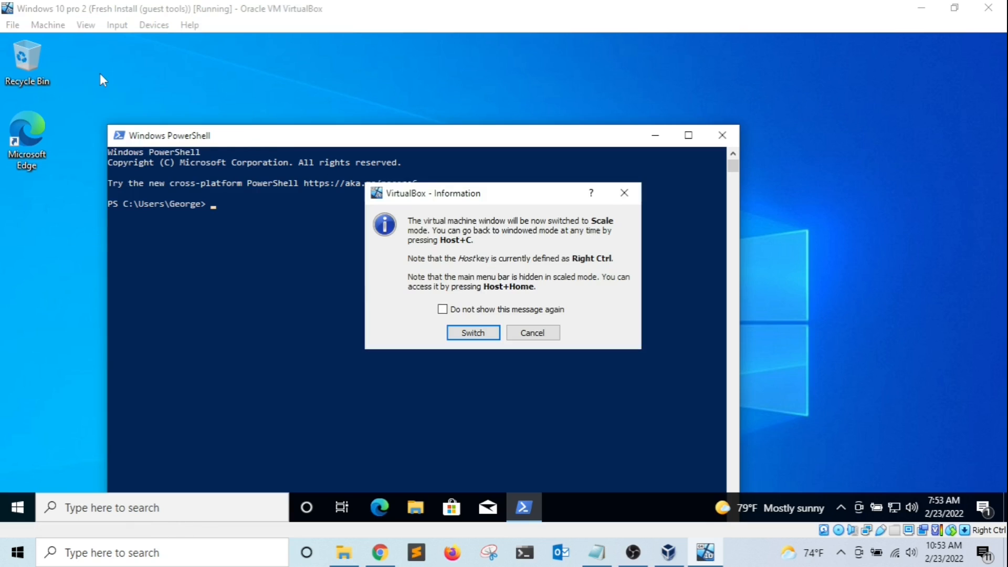
left_click(466, 310)
left_click(475, 335)
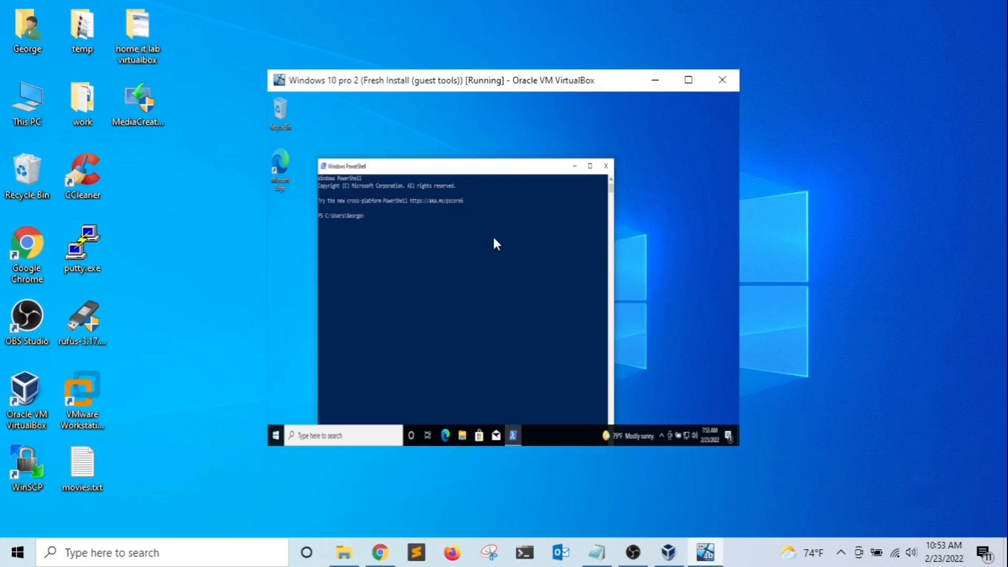
Reposition and enlarge the scaled VM window, then maximize it to fill the screen.
left_click_drag(564, 81, 440, 56)
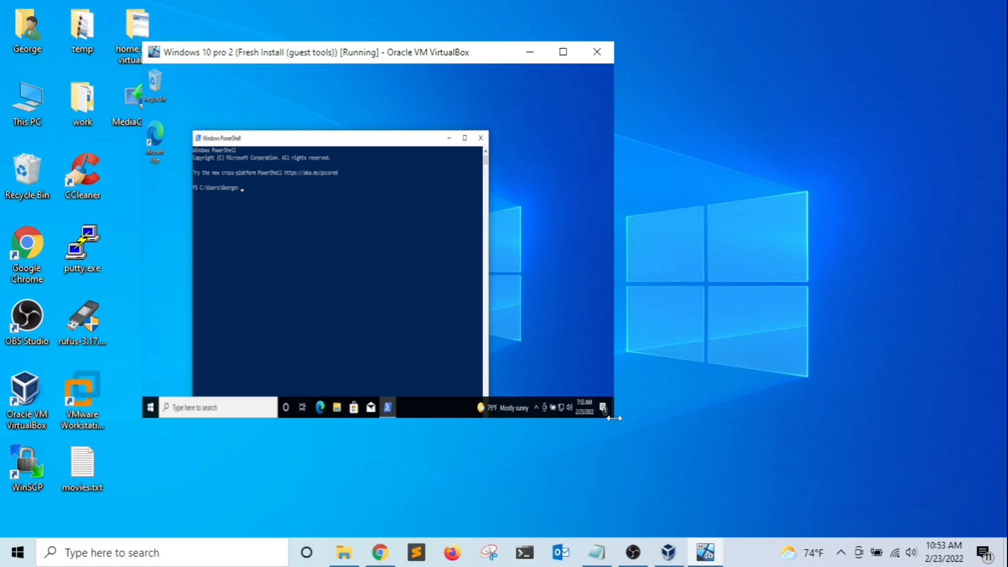
left_click_drag(614, 417, 887, 520)
left_click_drag(532, 56, 523, 31)
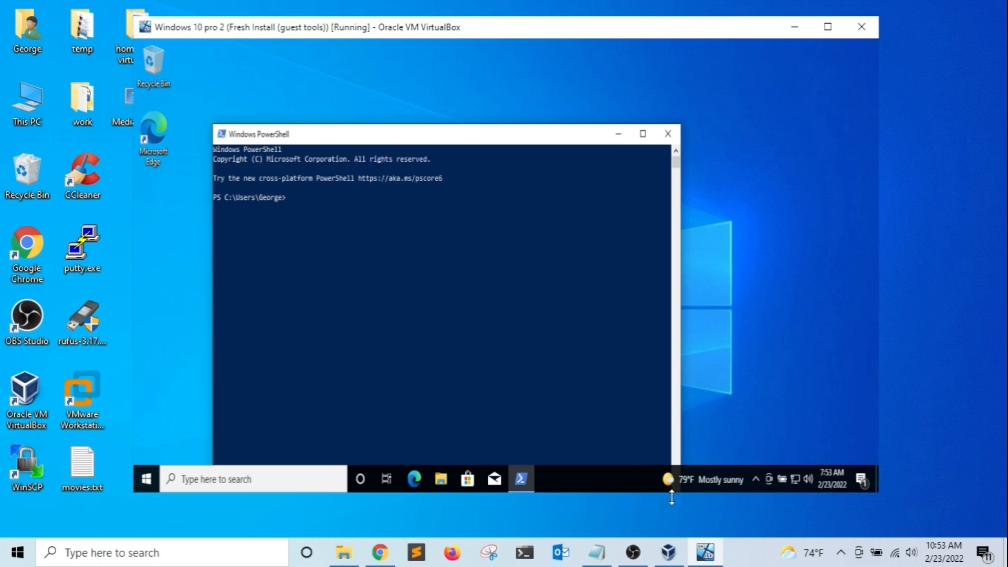
double_click(389, 22)
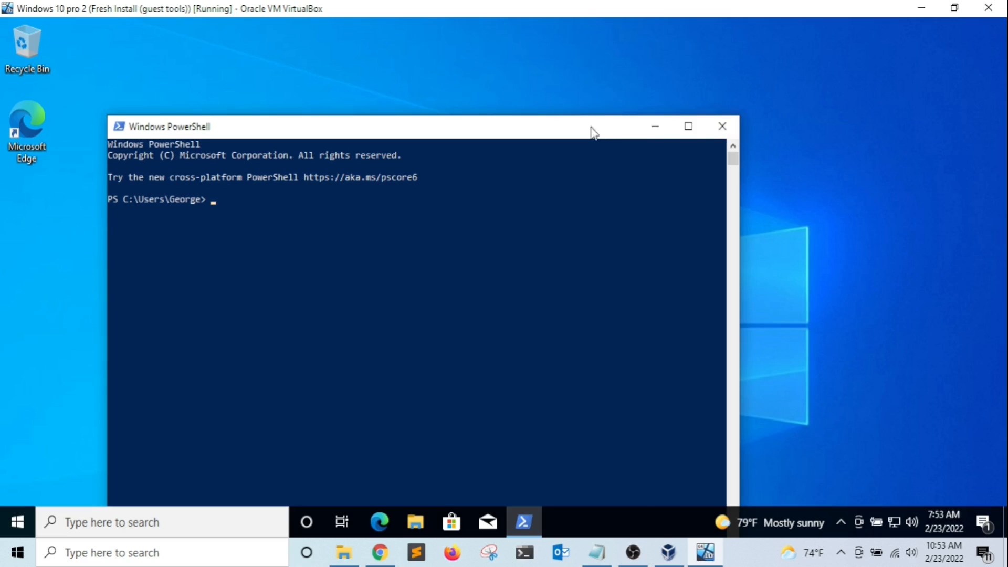
Move the guest PowerShell window to the top-left and leave Scaled Mode via the Host+Home menu.
left_click_drag(597, 132, 514, 50)
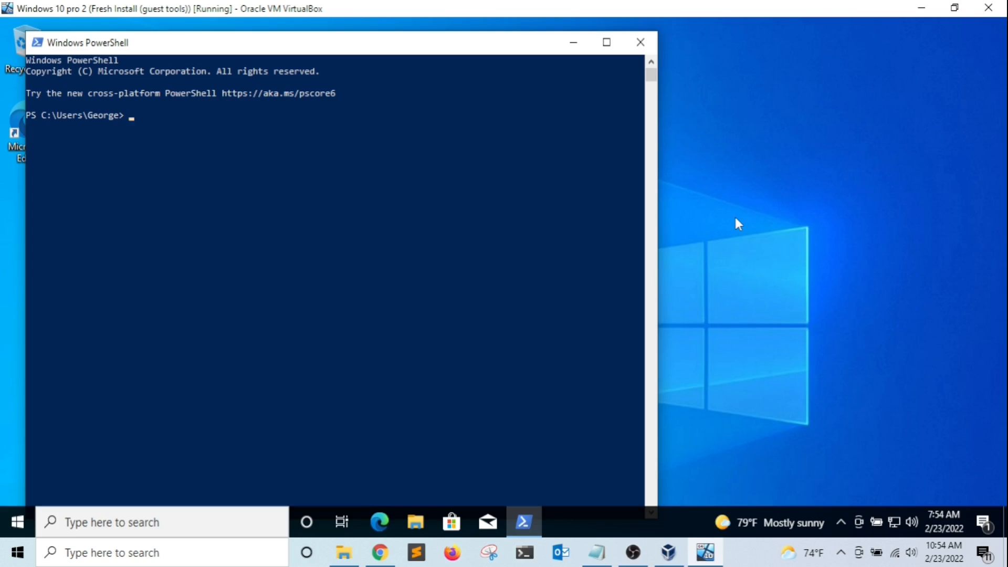
key("ctrl+Home")
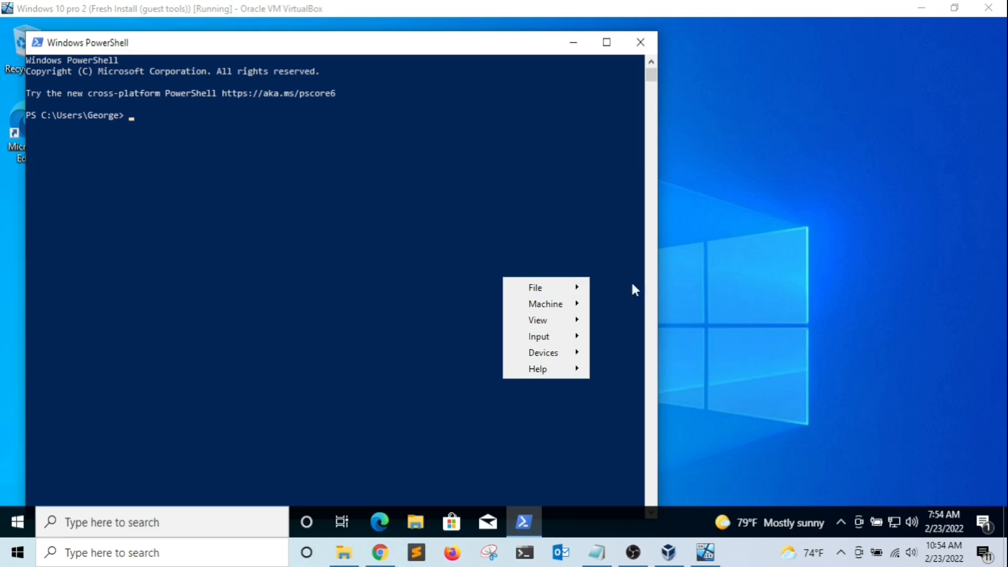
mouse_move(554, 289)
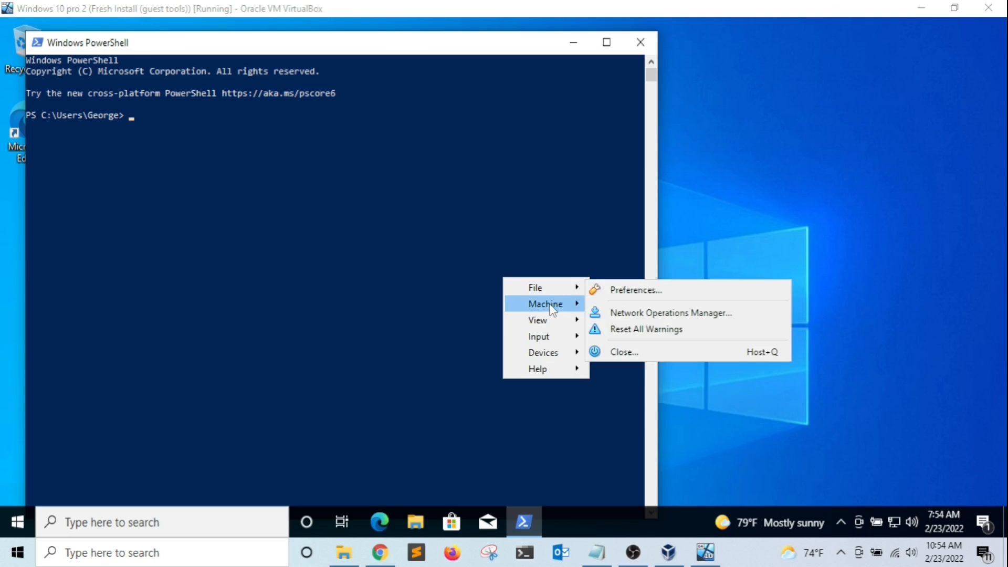
mouse_move(555, 320)
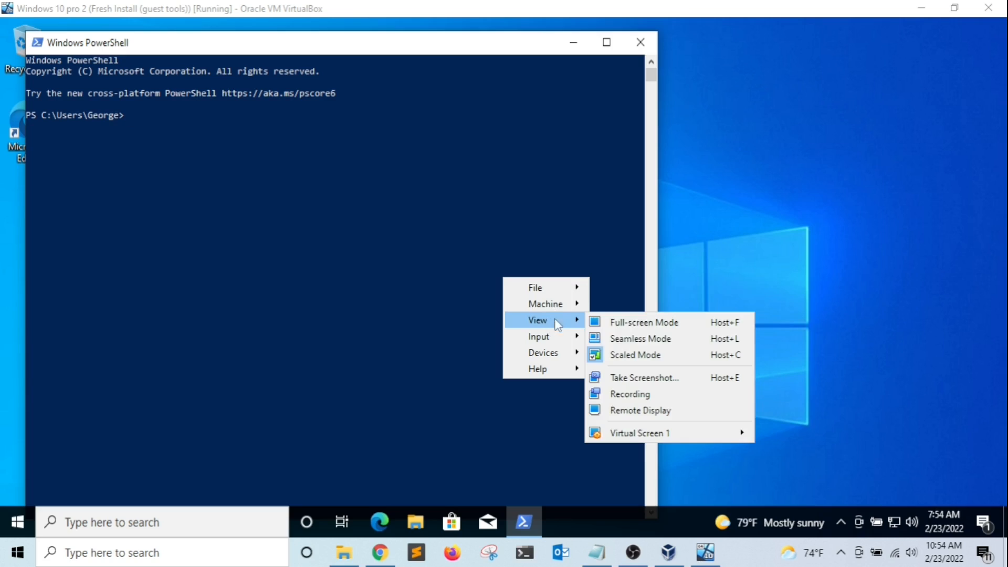
left_click(618, 359)
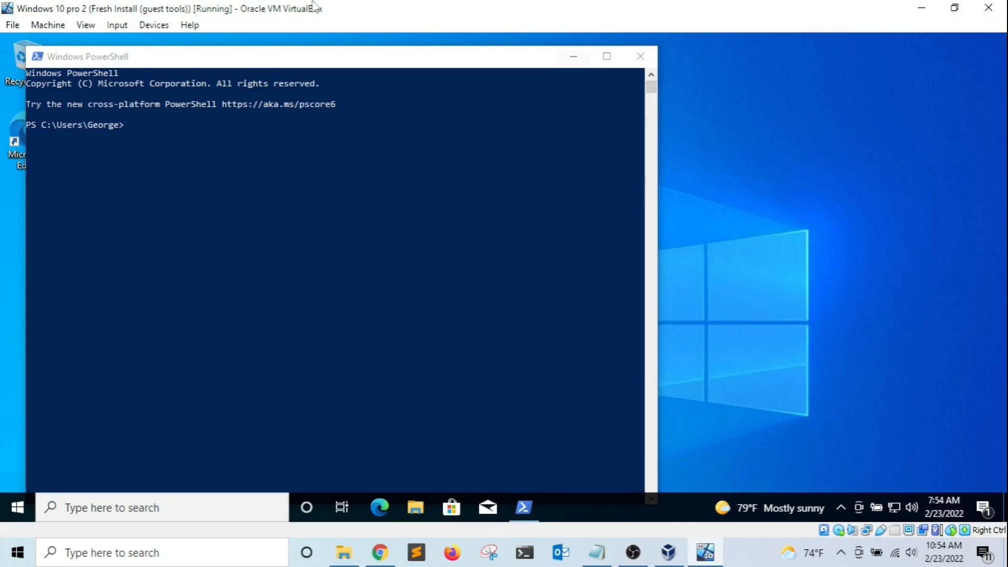
Hide the VM window's menu bar by unchecking Show Menu Bar.
left_click(90, 25)
mouse_move(189, 25)
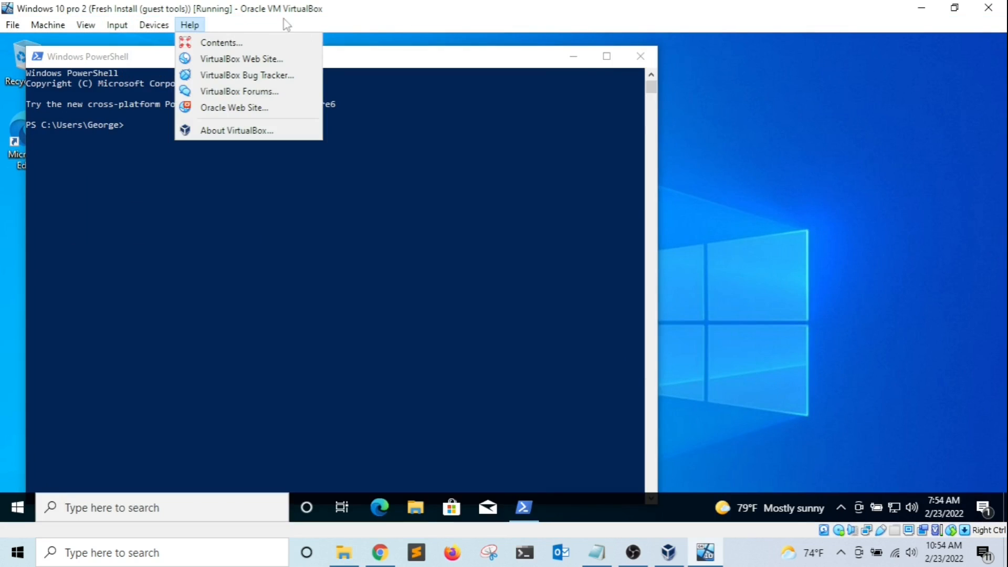
mouse_move(116, 24)
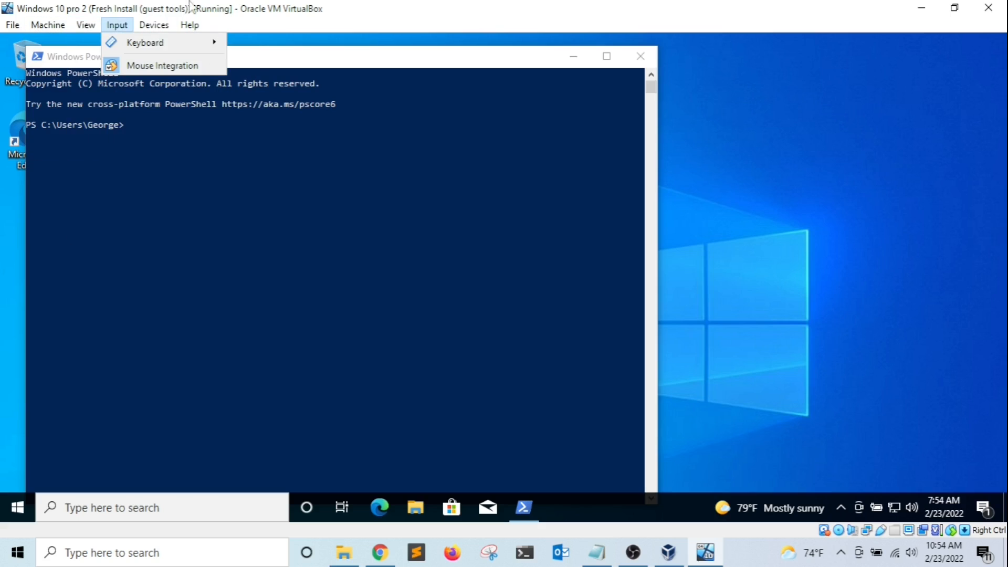
mouse_move(153, 25)
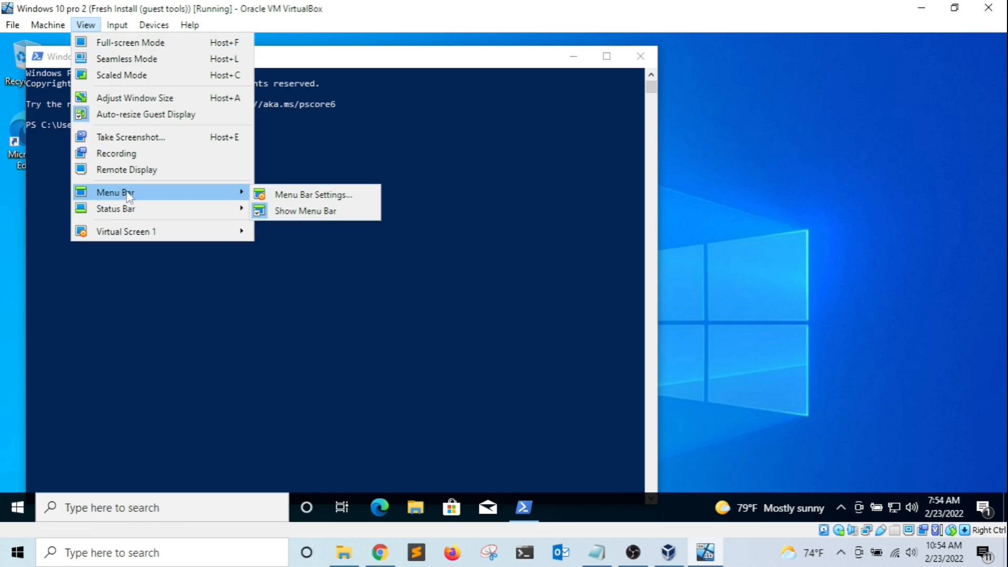
left_click(296, 216)
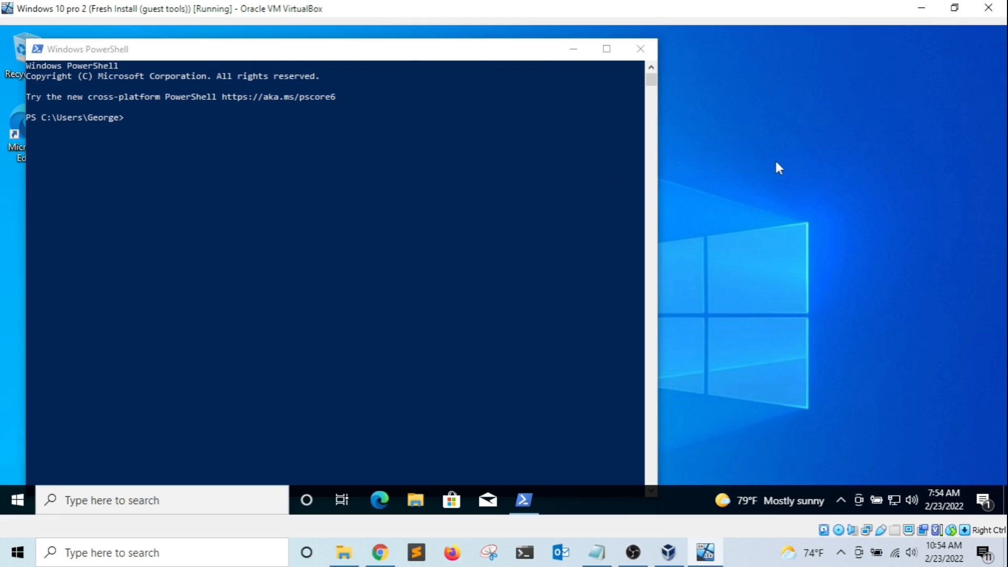
Hide the VM window's status bar by unchecking Show Status Bar from the Host+Home menu.
key("ctrl+Home")
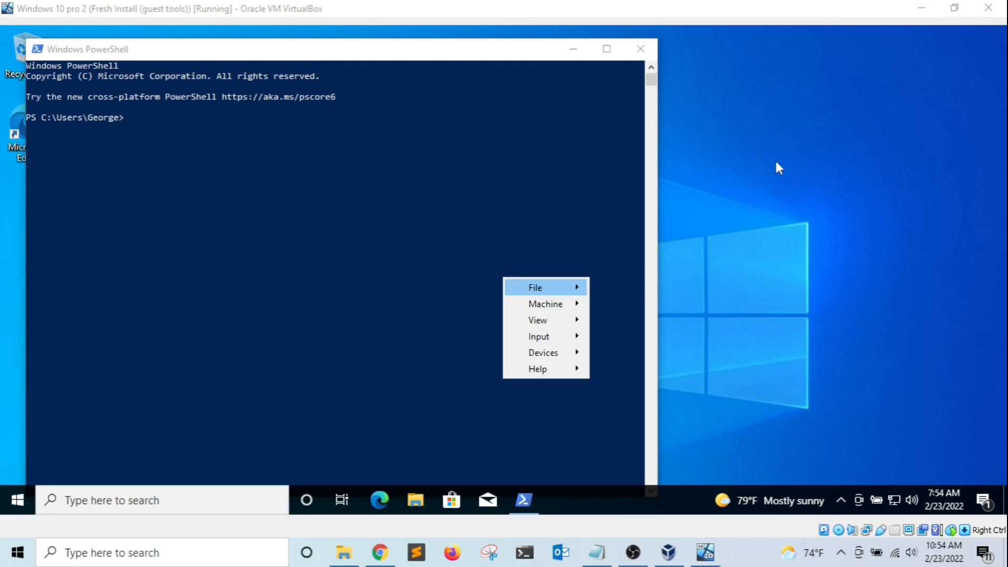
mouse_move(552, 317)
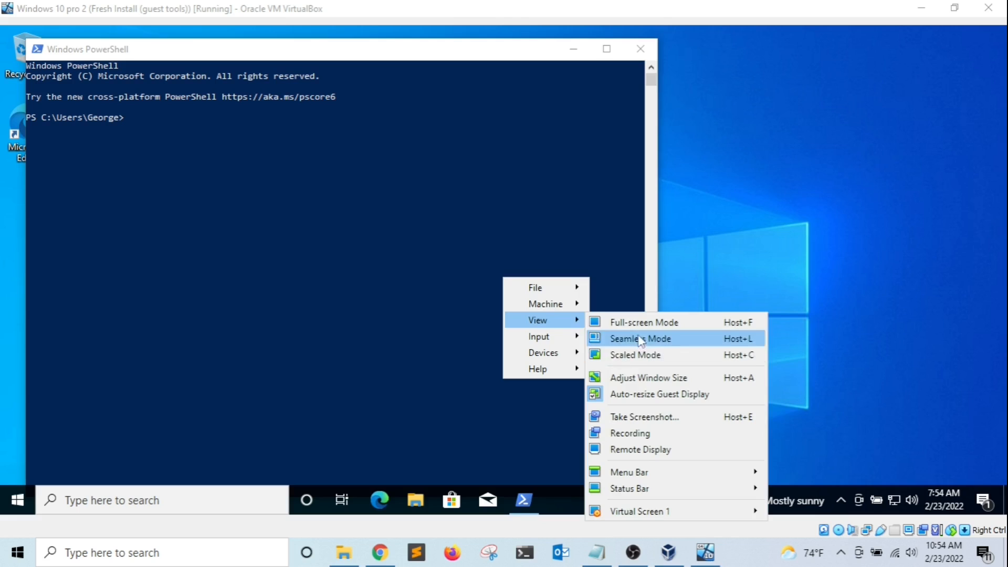
mouse_move(647, 491)
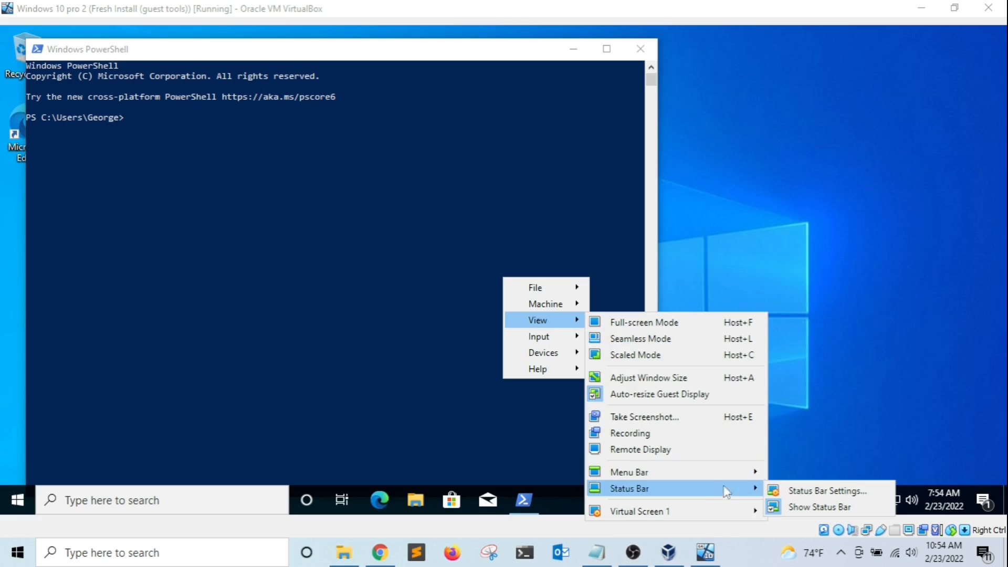
left_click(810, 508)
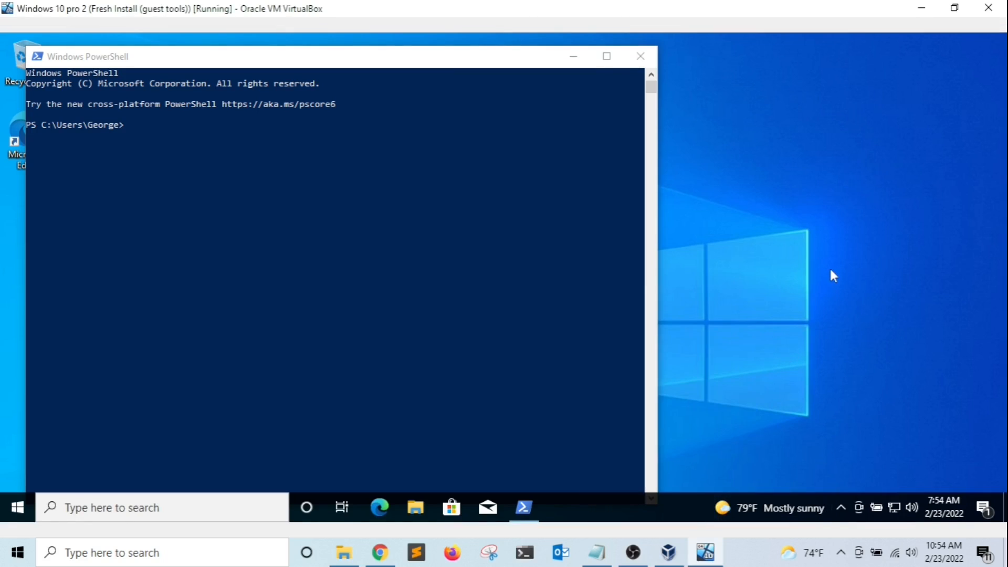
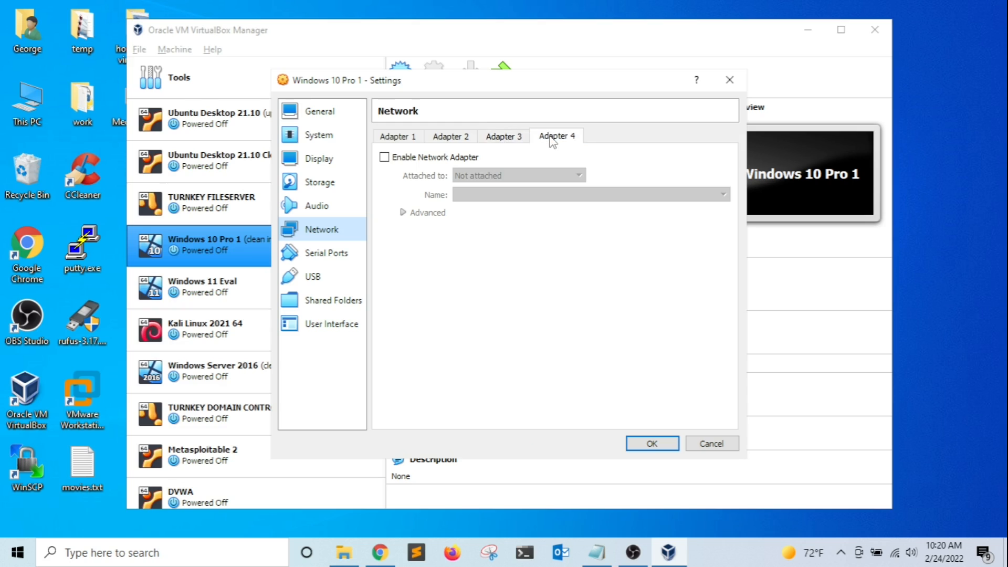
On Windows 10 Pro 1's Adapter 1, toggle Enable Network Adapter off and back on, then list the attachment types.
left_click(451, 137)
left_click(395, 138)
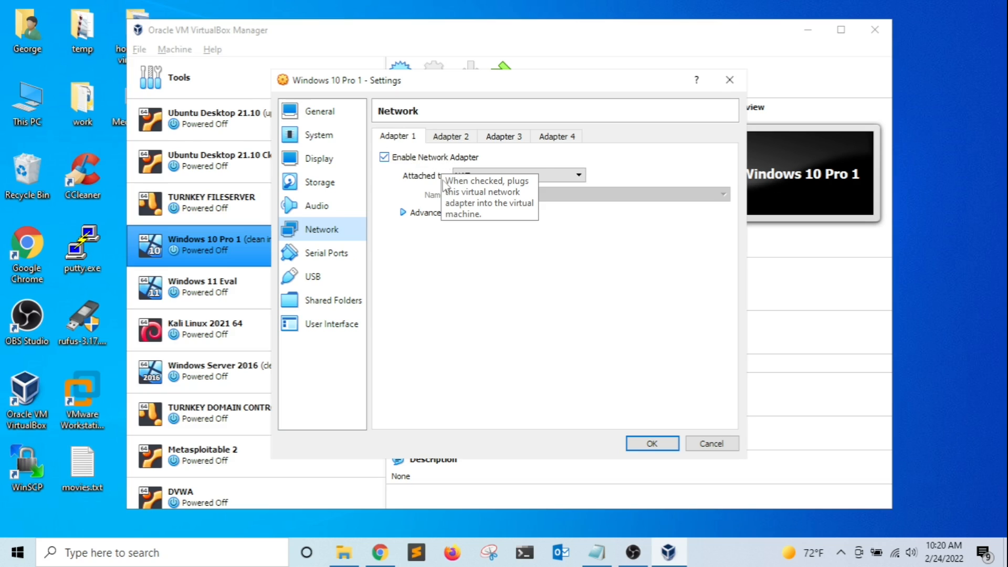
left_click(385, 157)
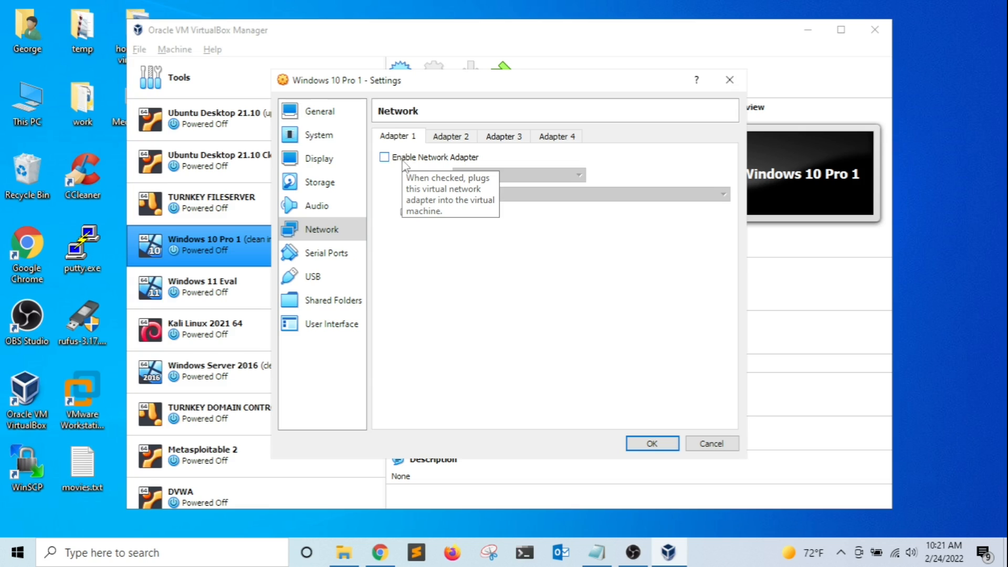
left_click(405, 163)
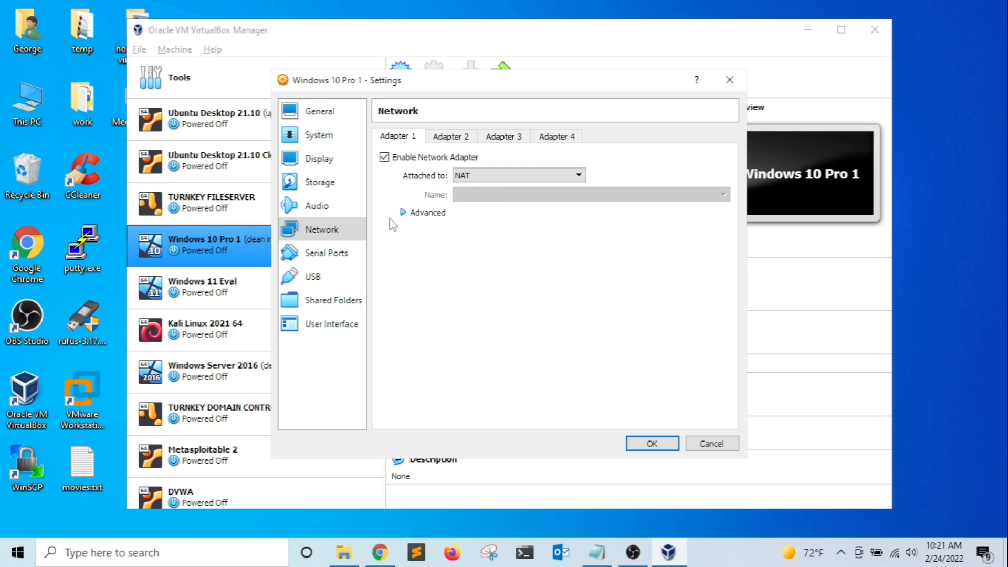
left_click(489, 177)
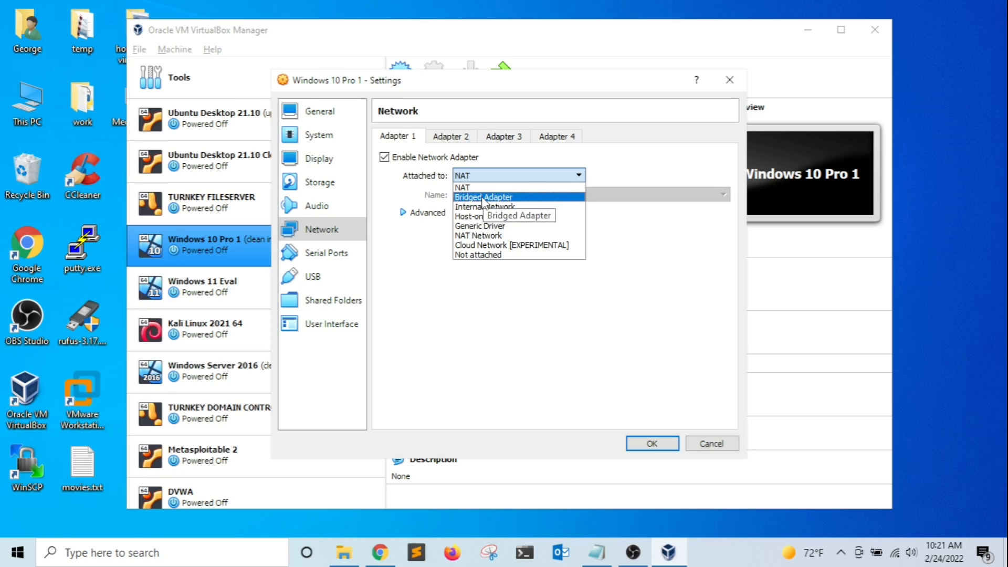
Try Bridged Adapter, then attach Adapter 1 to NAT Network with the name NatNetwork1.
left_click(482, 198)
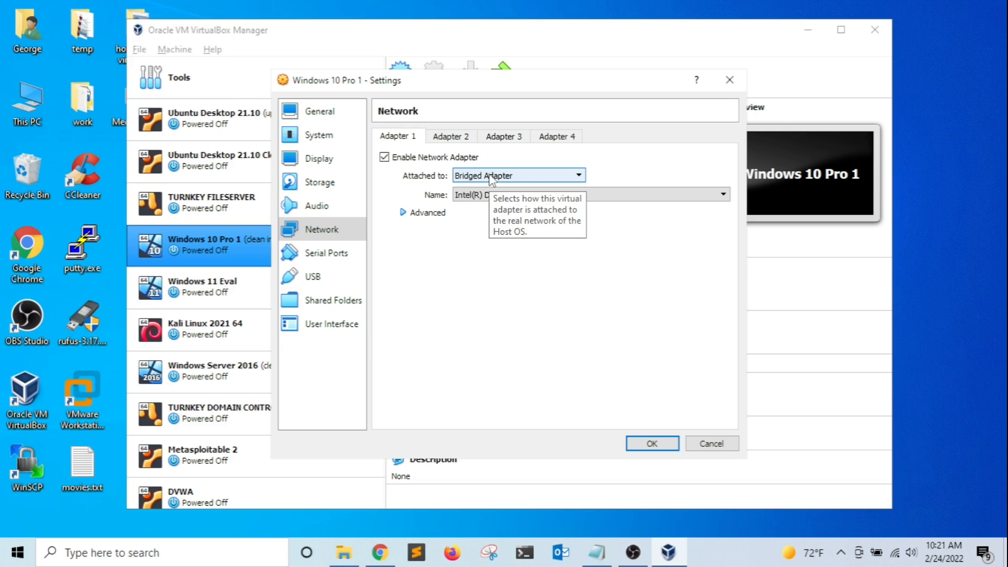
left_click(491, 179)
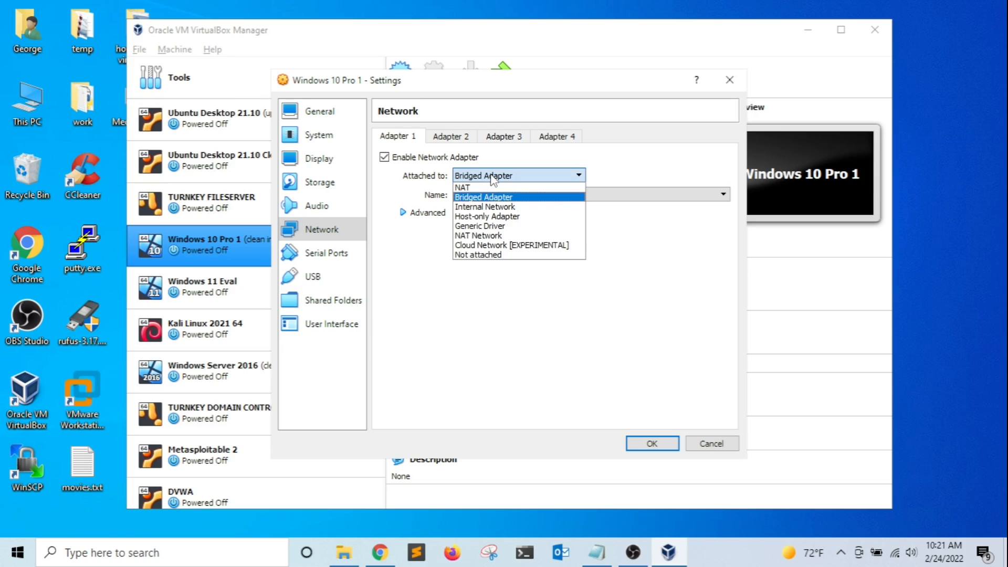
left_click(482, 236)
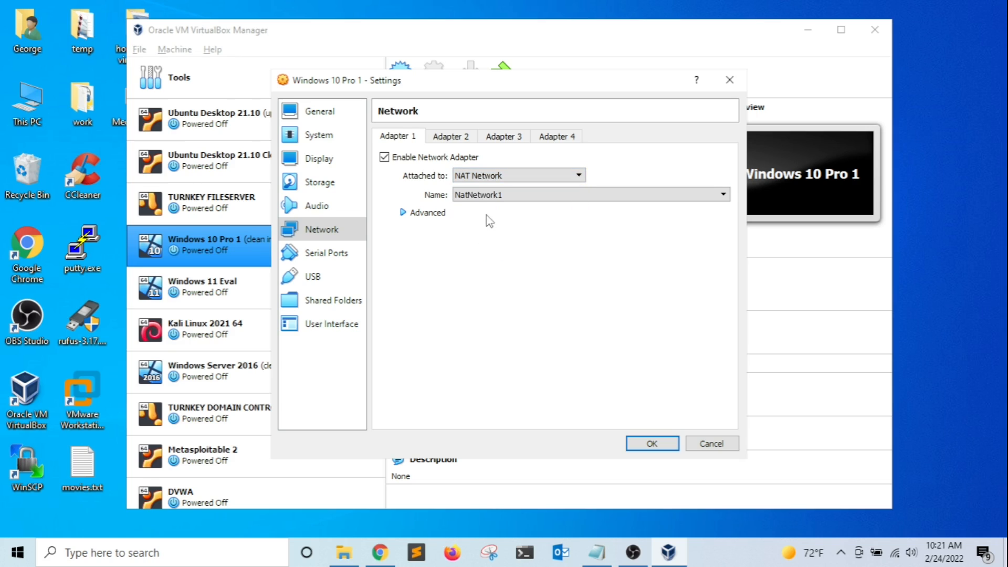
left_click(489, 176)
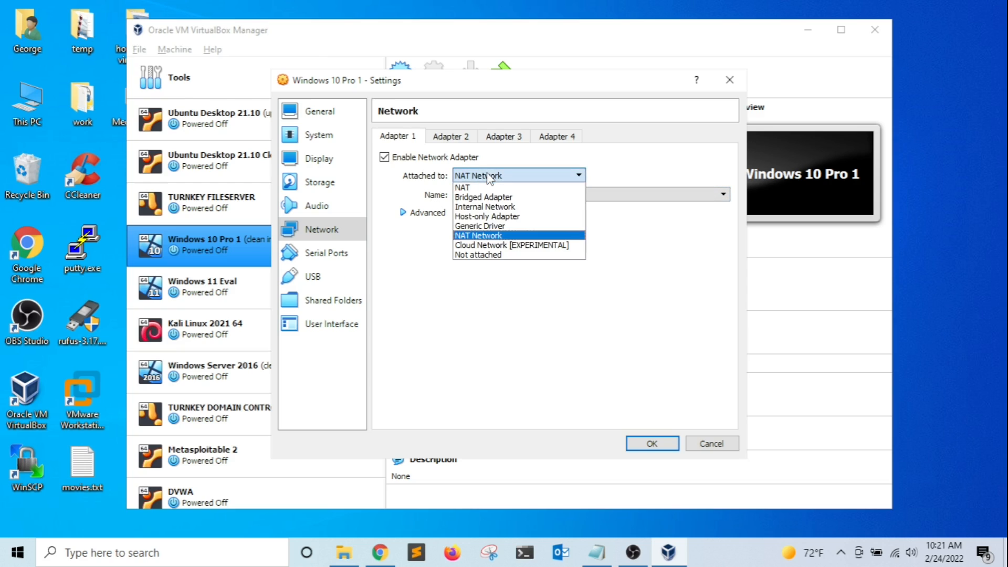
left_click(488, 236)
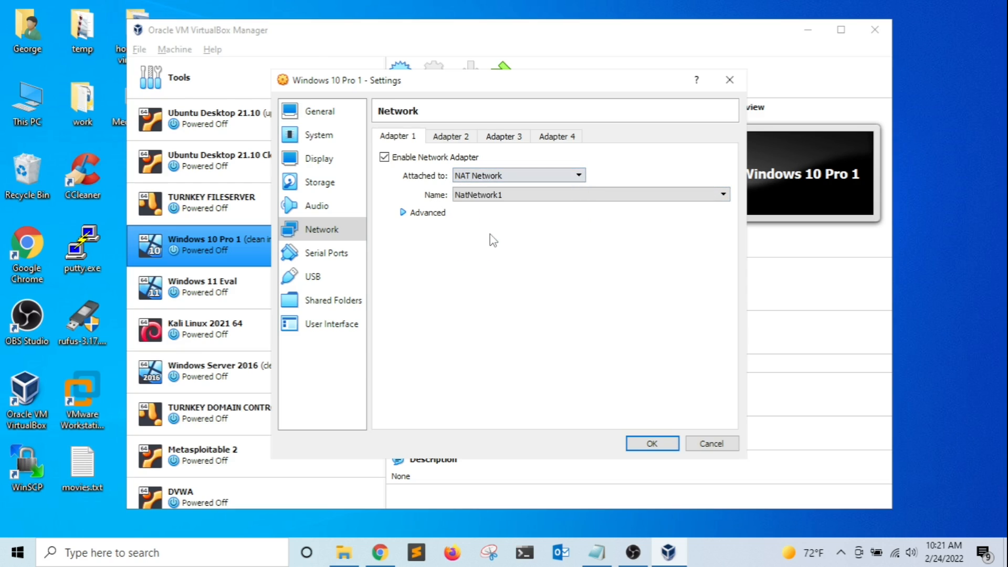
left_click(497, 198)
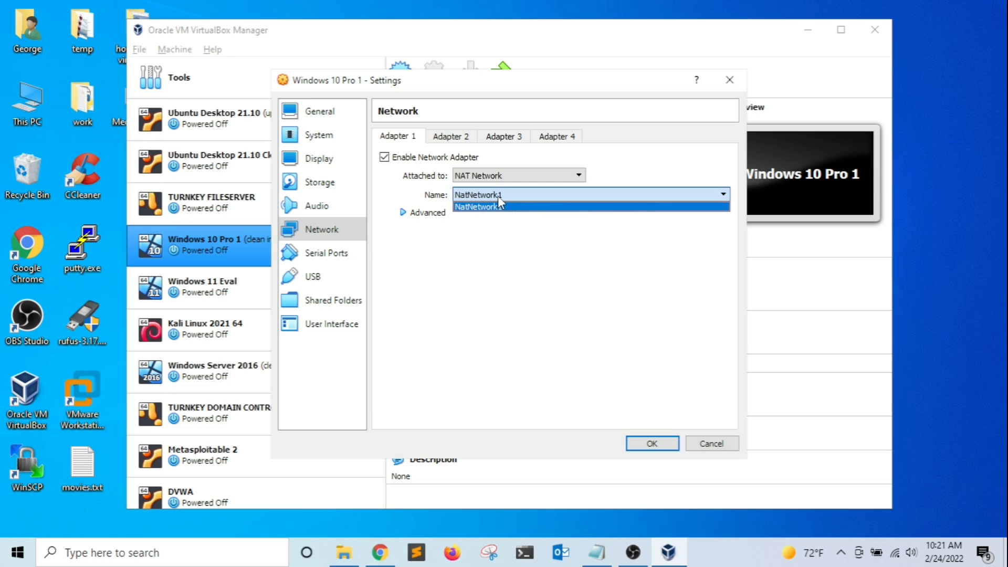
left_click(500, 198)
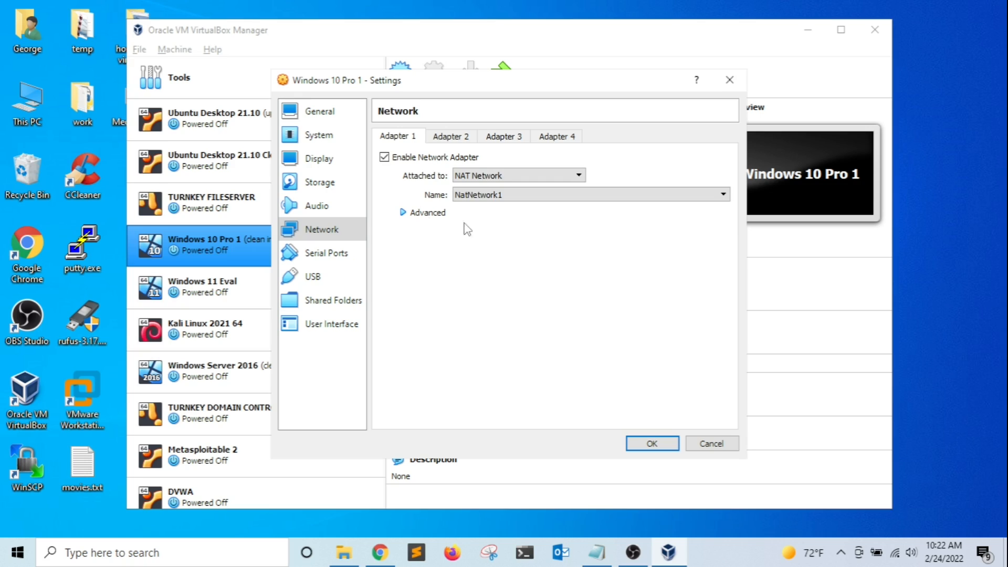
Expand Adapter 1's Advanced options and keep the Intel PRO/1000 MT Desktop adapter type.
left_click(403, 213)
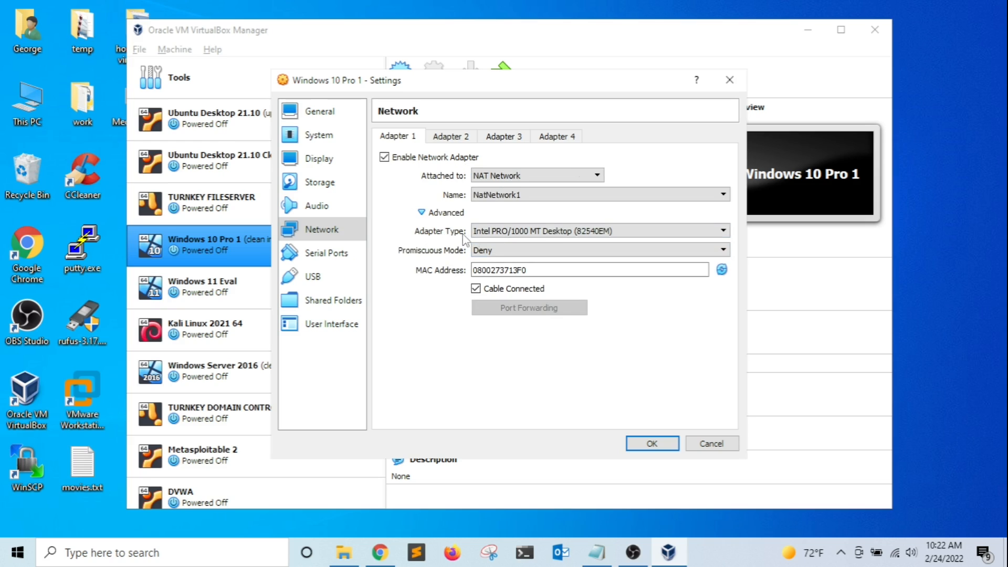
left_click(719, 233)
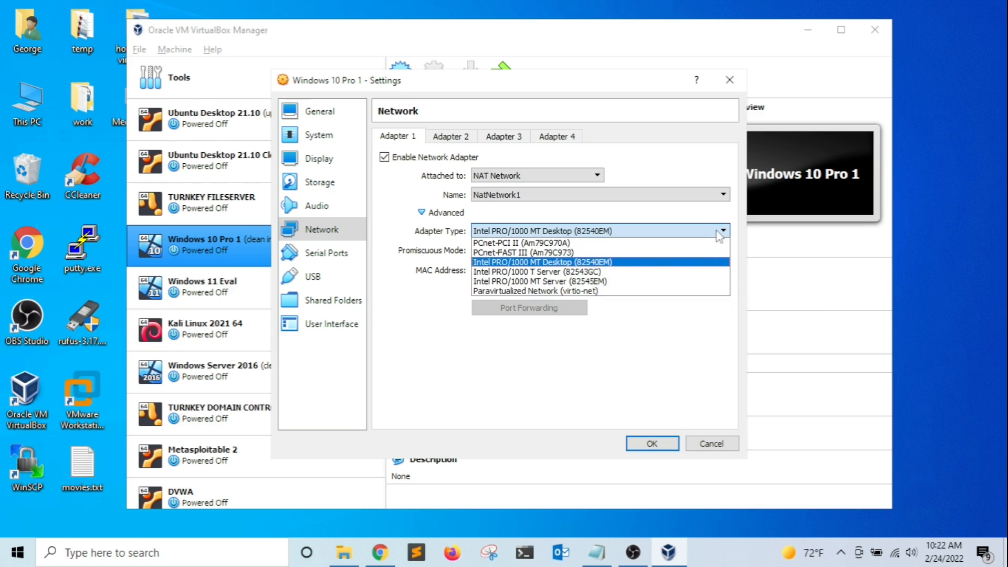
left_click(664, 265)
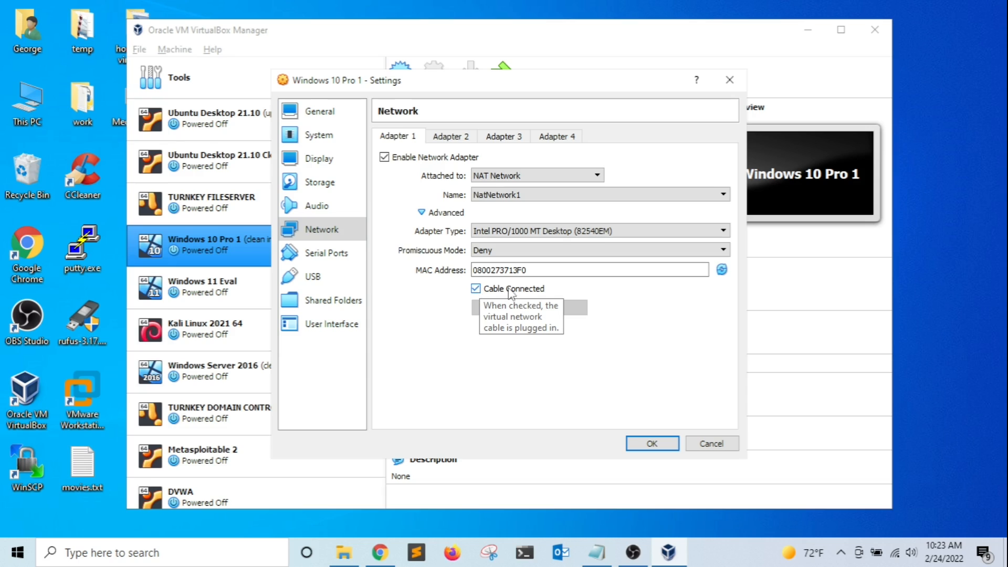
Toggle Cable Connected off and back on, and set Attached to back to NAT.
left_click(476, 289)
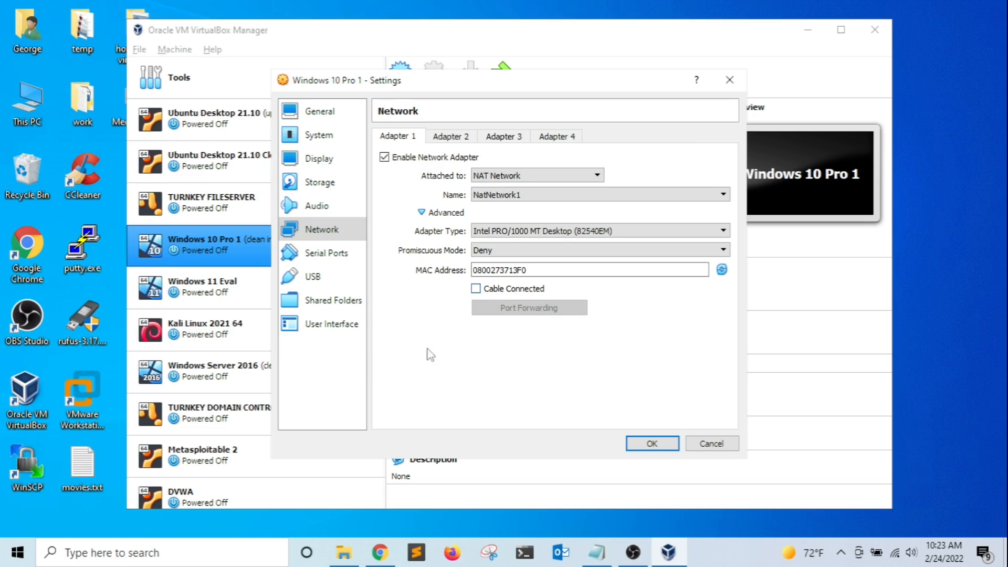
left_click(476, 290)
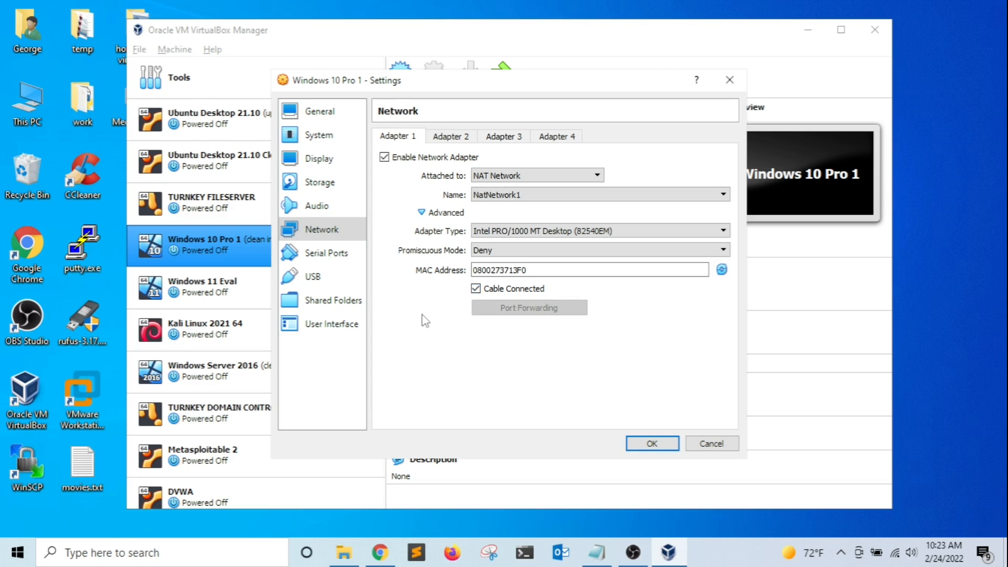
left_click(520, 176)
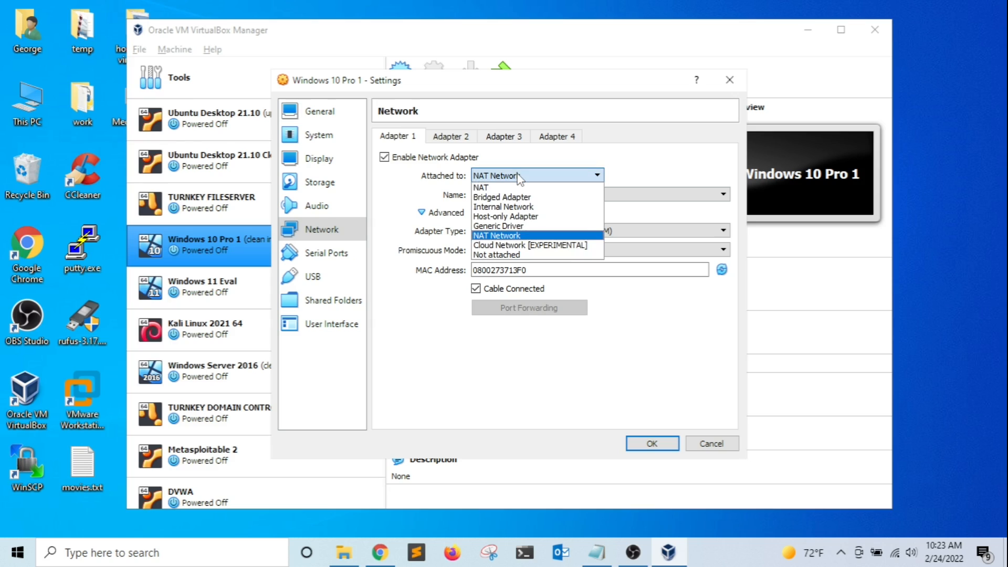
left_click(502, 186)
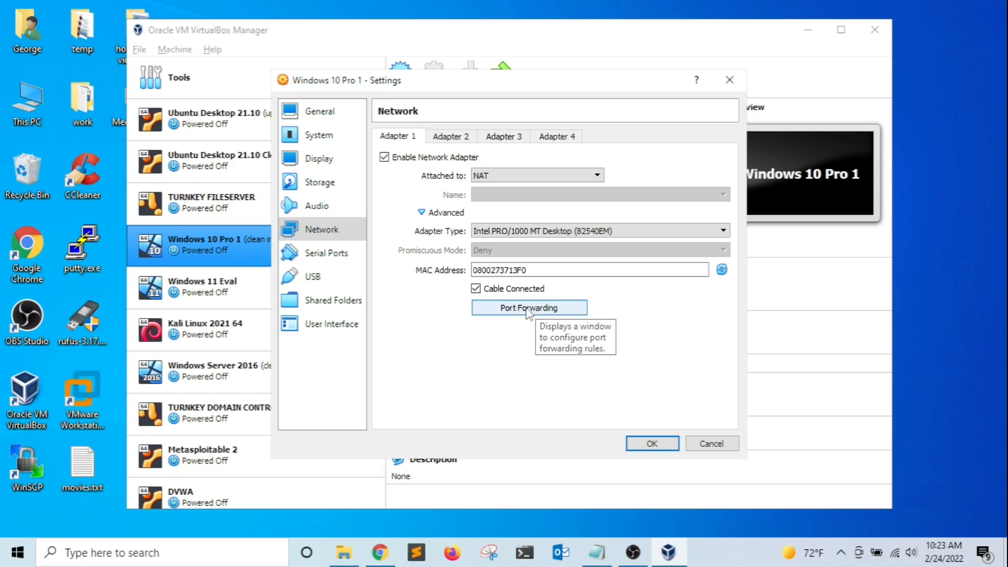
left_click(528, 310)
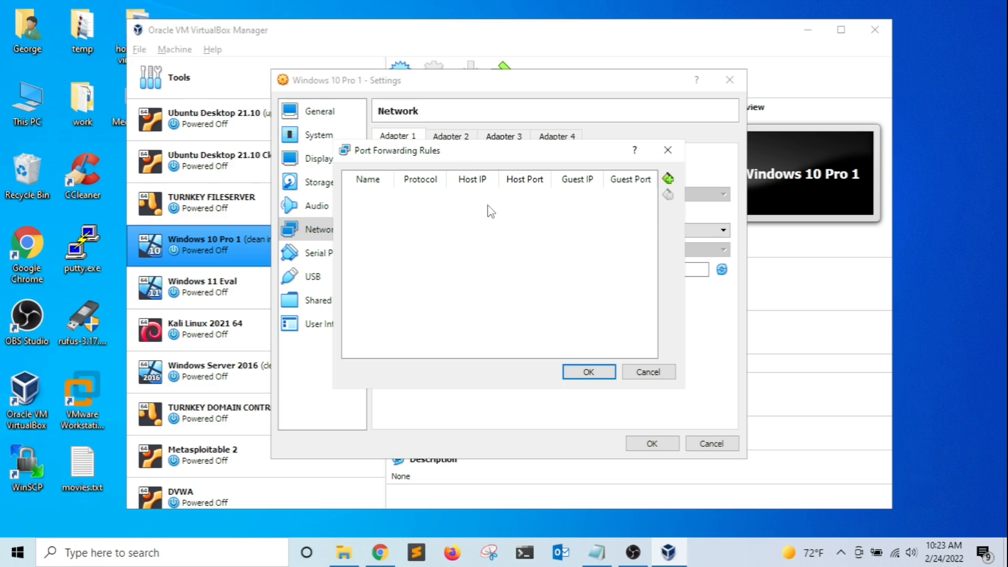
left_click(648, 373)
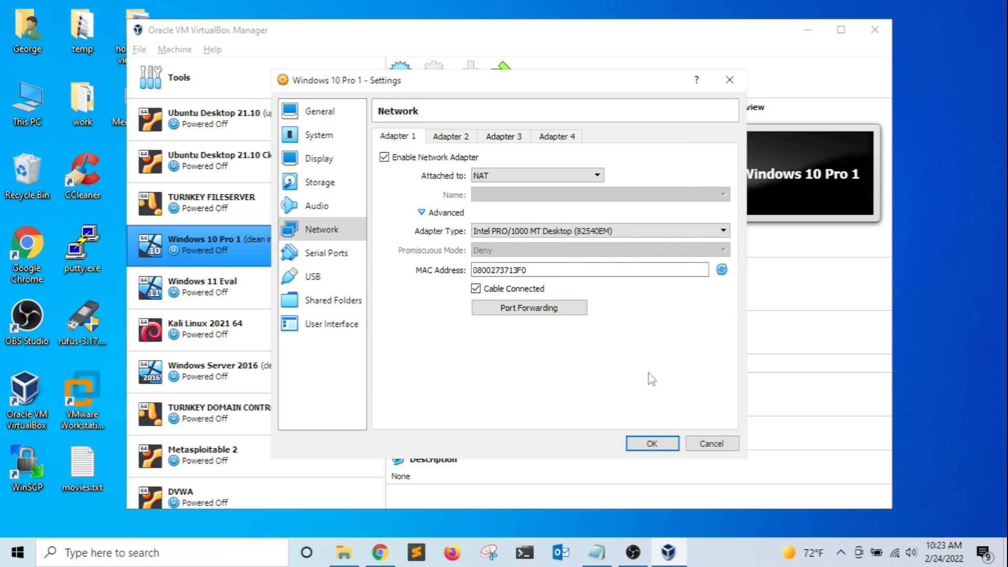
Save the VM settings, then add a new NAT network, NatNetwork, beside NatNetwork1 in Preferences > Network.
left_click(652, 443)
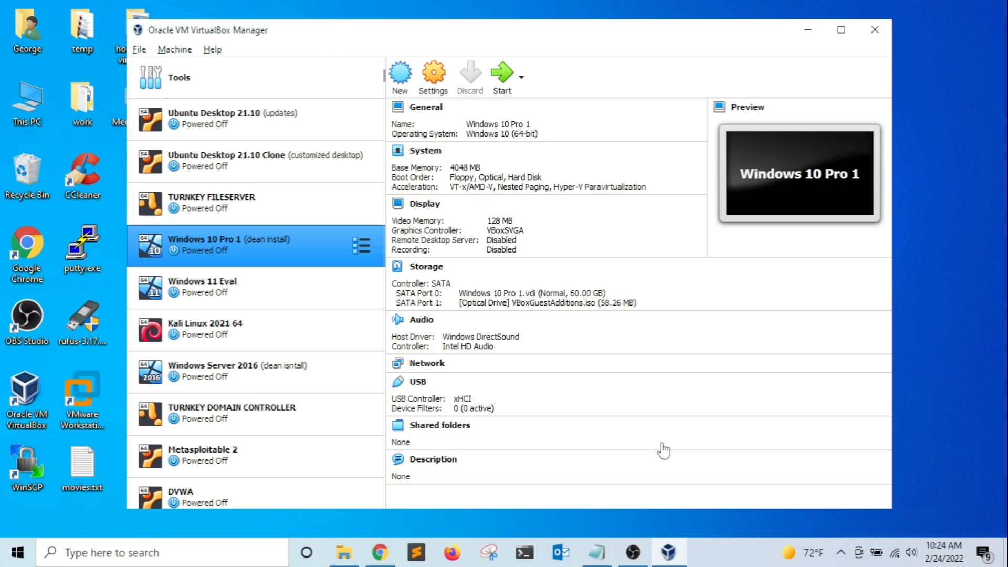
left_click(142, 51)
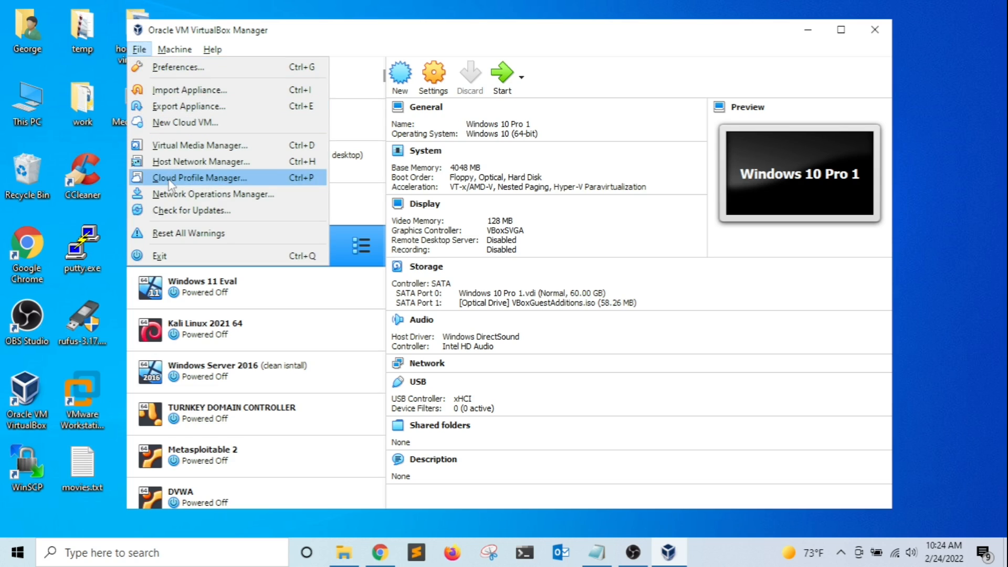
left_click(157, 67)
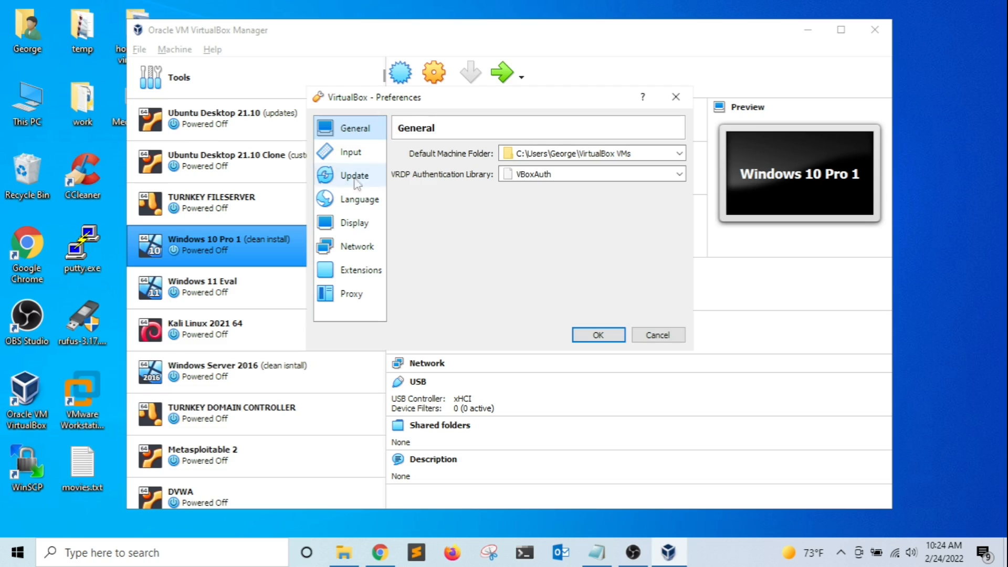
left_click(357, 251)
left_click(428, 183)
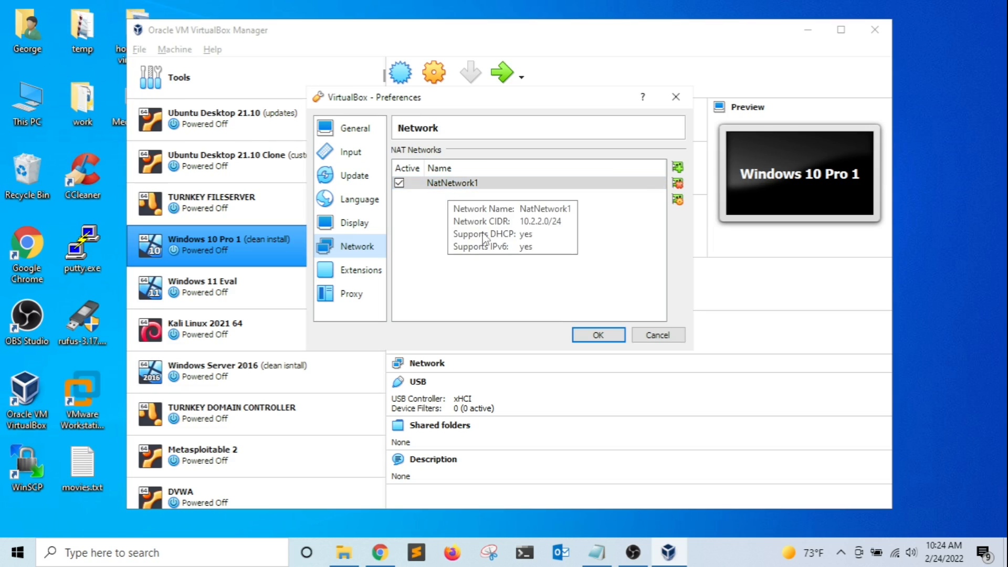
left_click(677, 167)
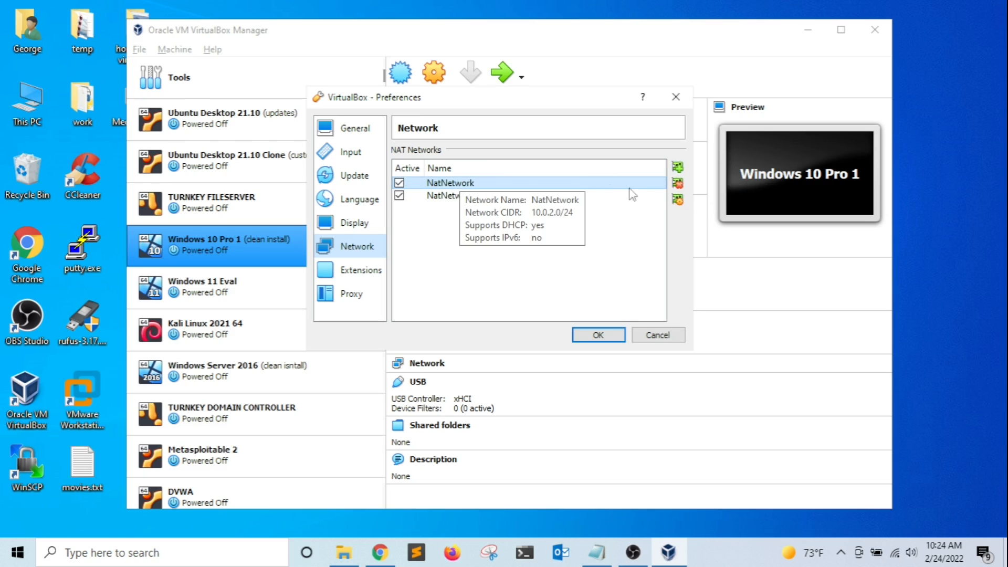
left_click(677, 200)
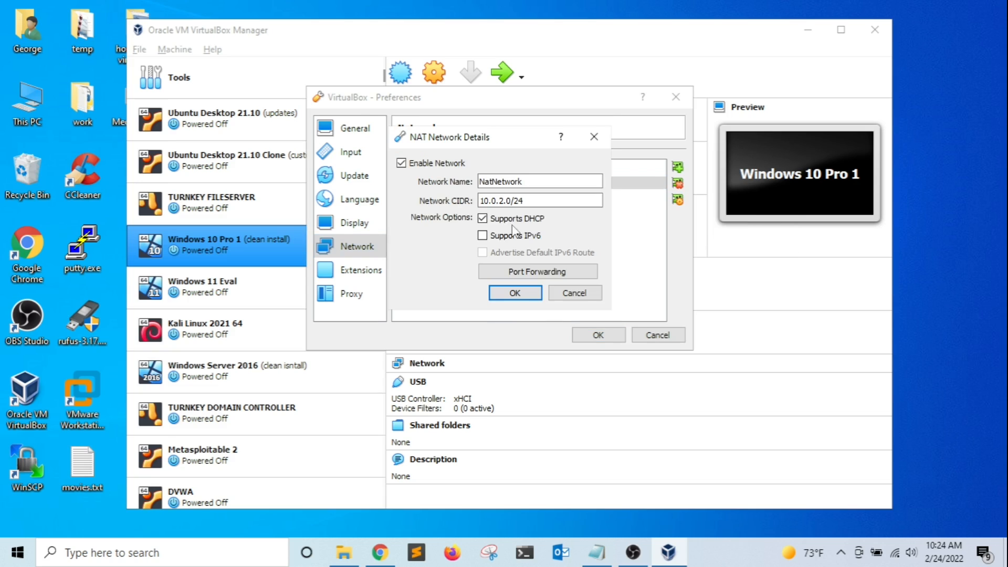
Rename the new NAT network to NatNetwork2, keeping 10.0.2.0/24, DHCP and no port forwarding rules.
left_click(527, 182)
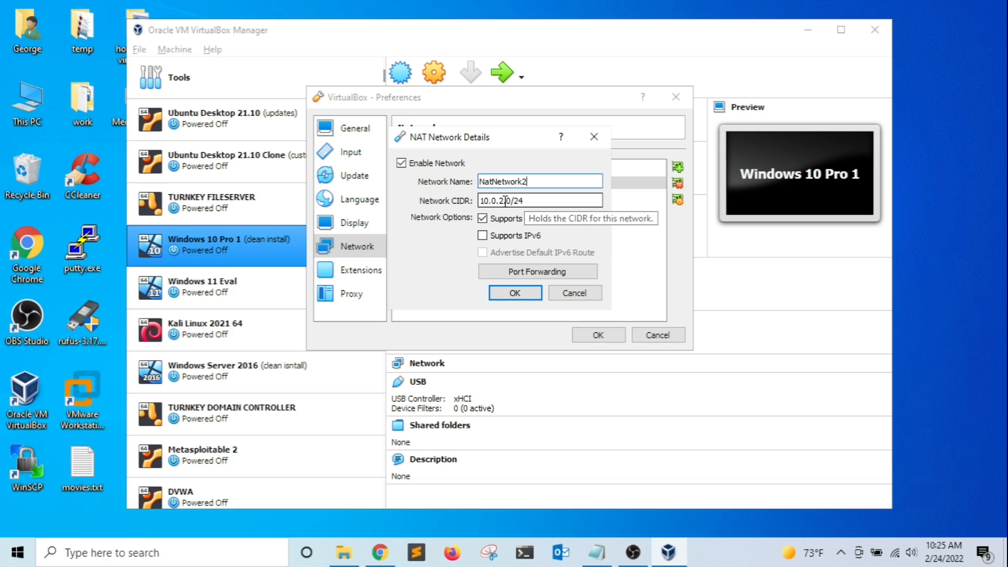
left_click_drag(505, 201, 471, 202)
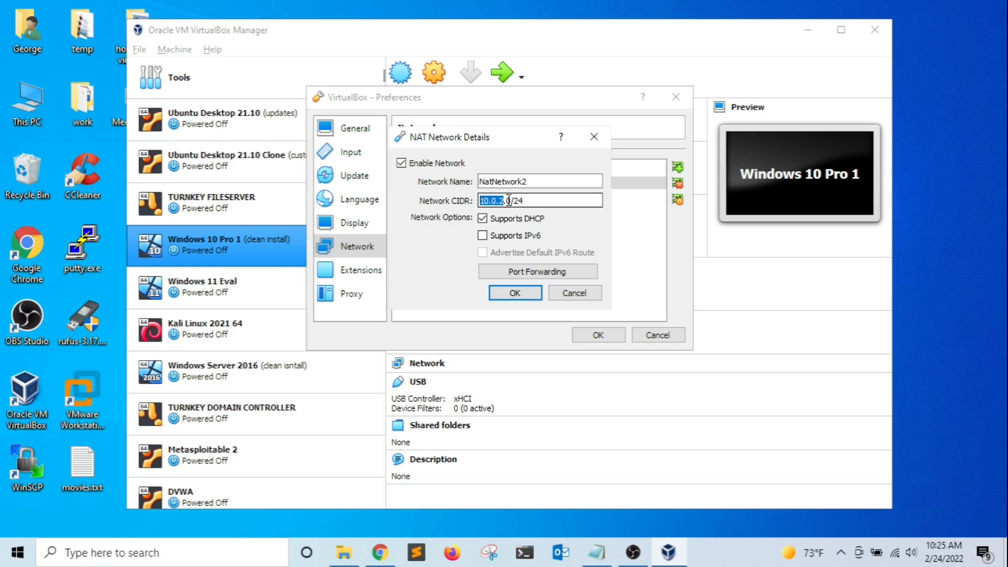
left_click_drag(506, 200, 508, 200)
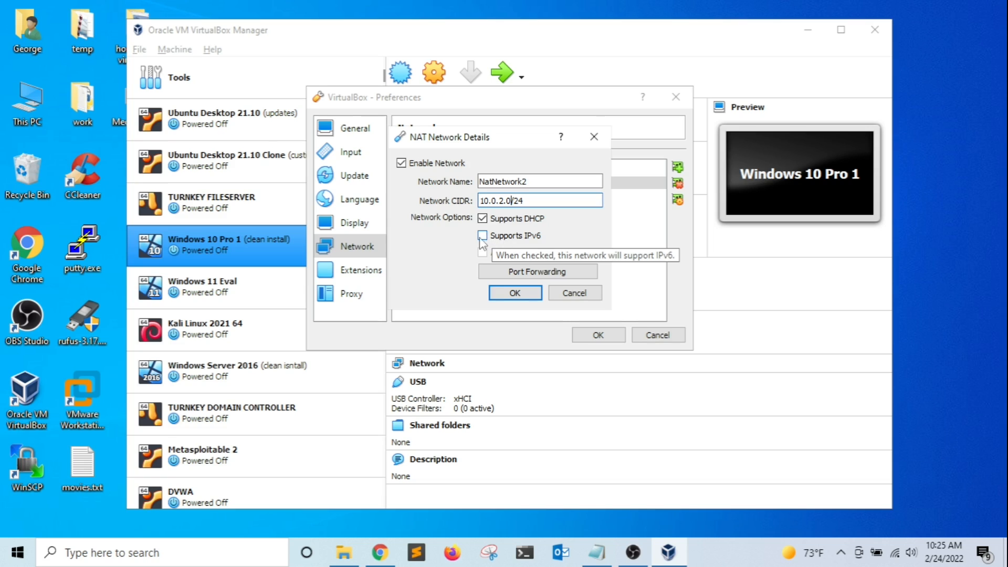
left_click(534, 271)
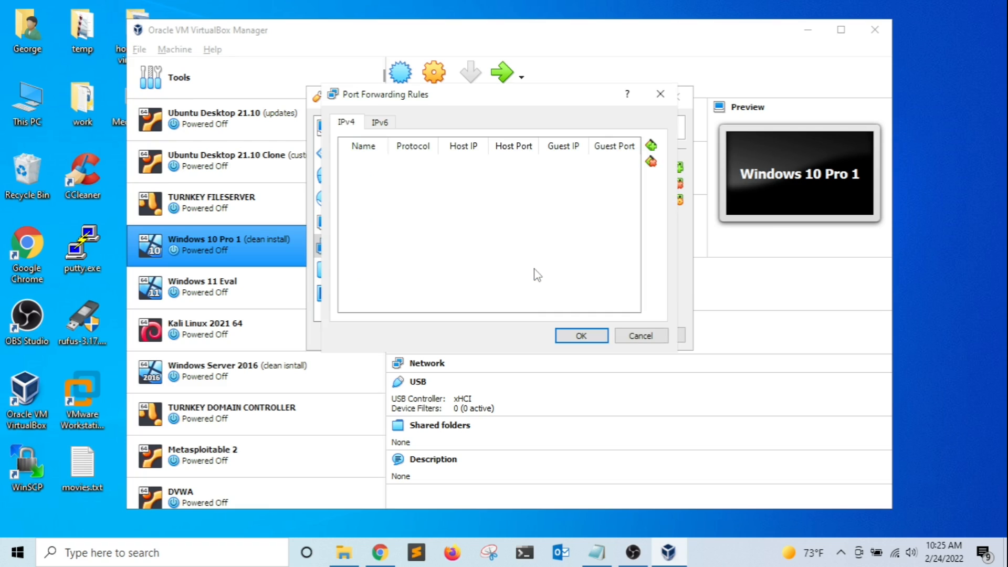
left_click(638, 337)
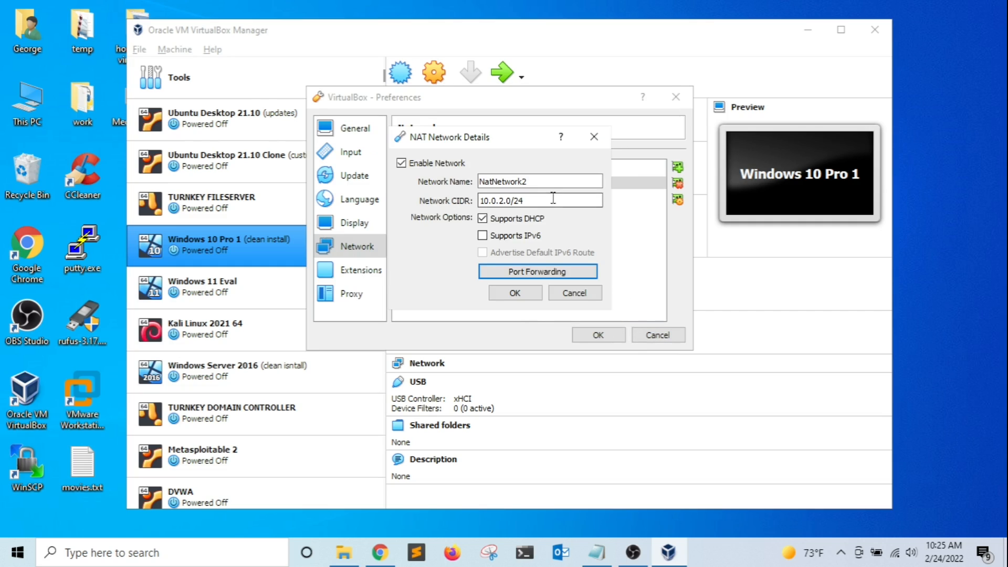
left_click(522, 292)
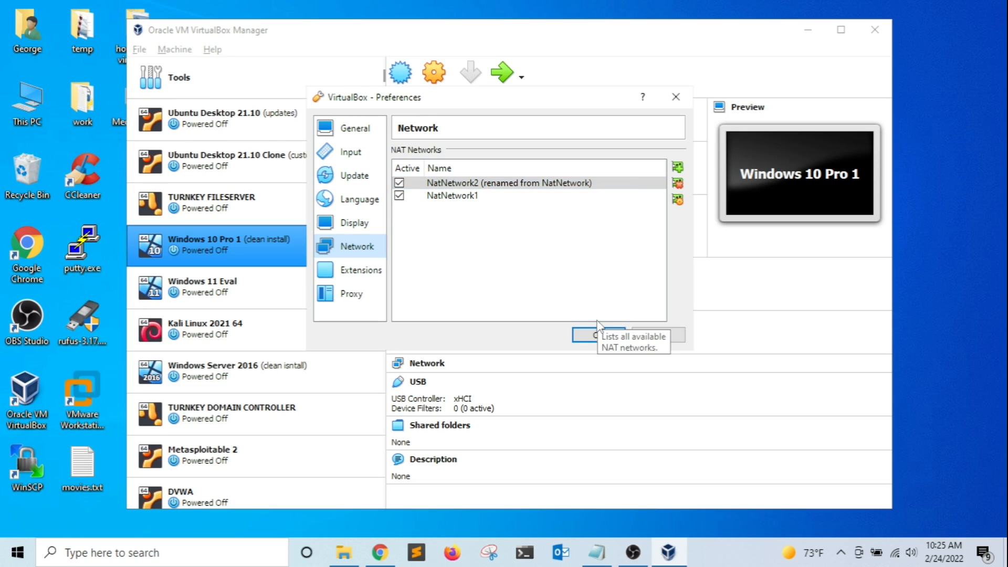
Attach Windows 10 Pro 1's Adapter 1 to NAT Network NatNetwork2, save, and start the VM.
left_click(596, 336)
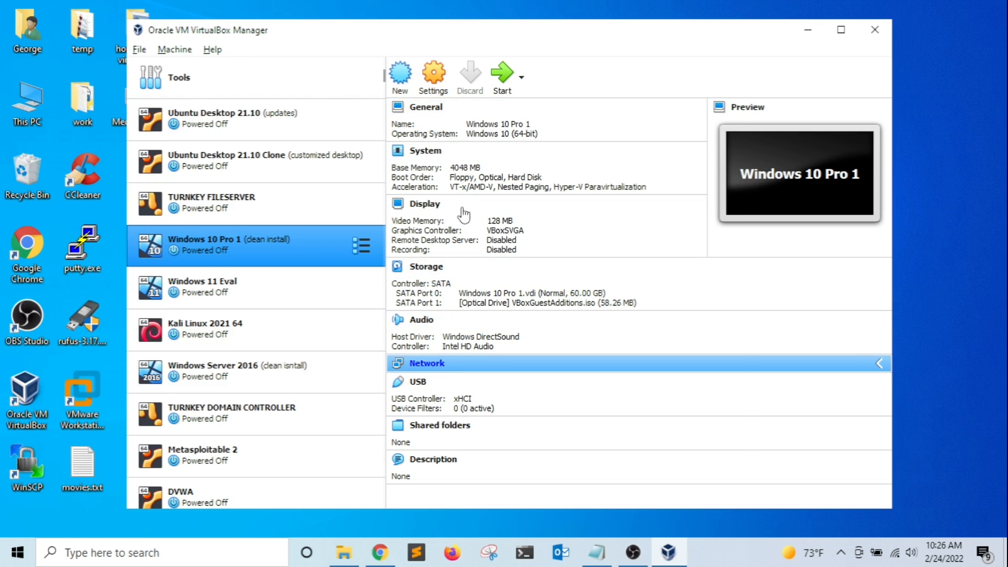
left_click(473, 175)
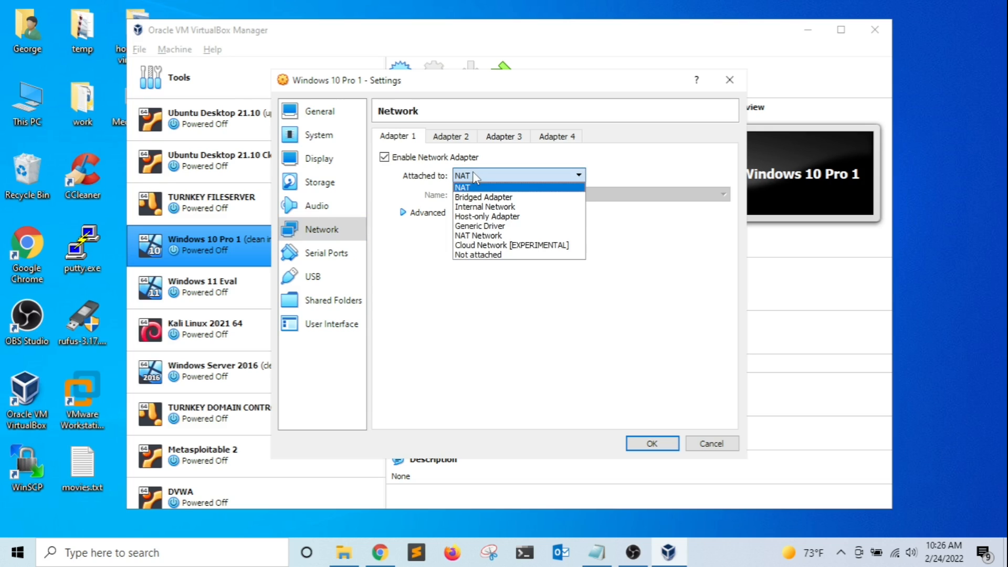
left_click(488, 236)
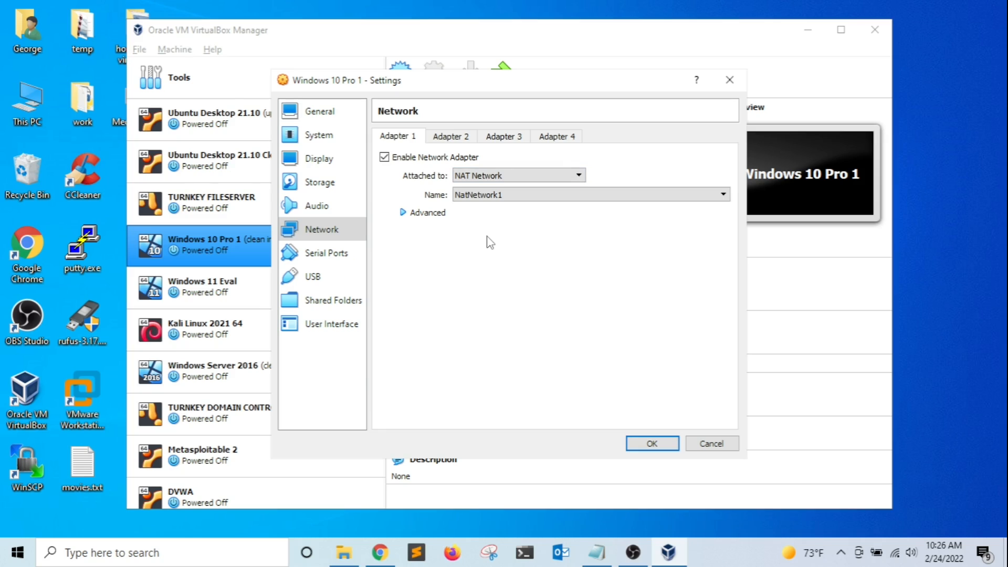
left_click(508, 197)
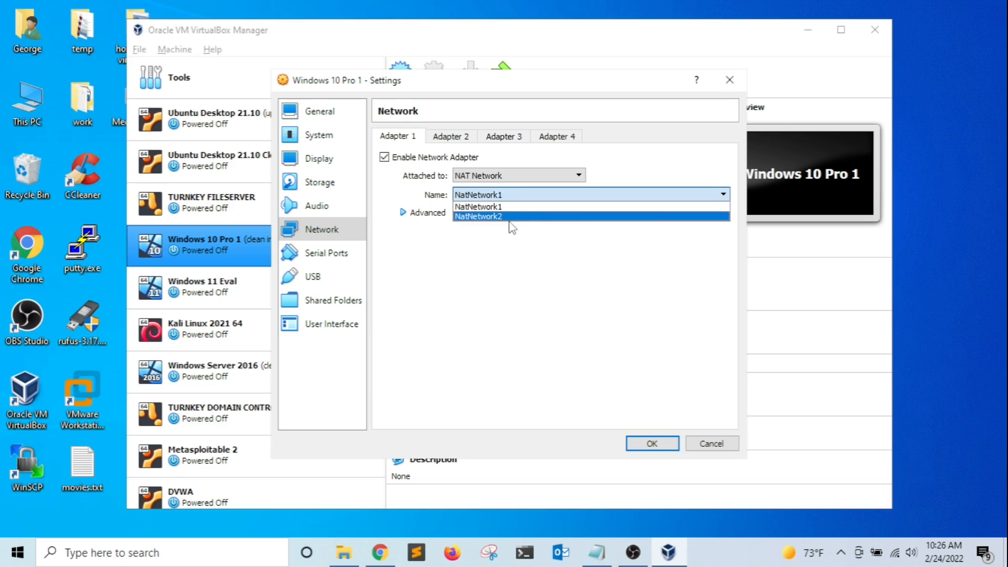
left_click(502, 217)
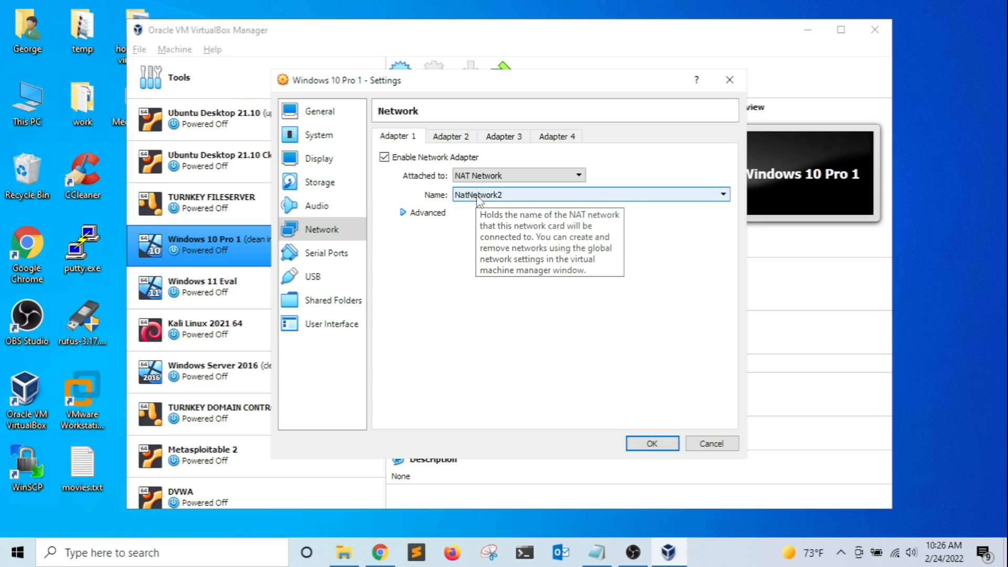
left_click(653, 444)
left_click(502, 73)
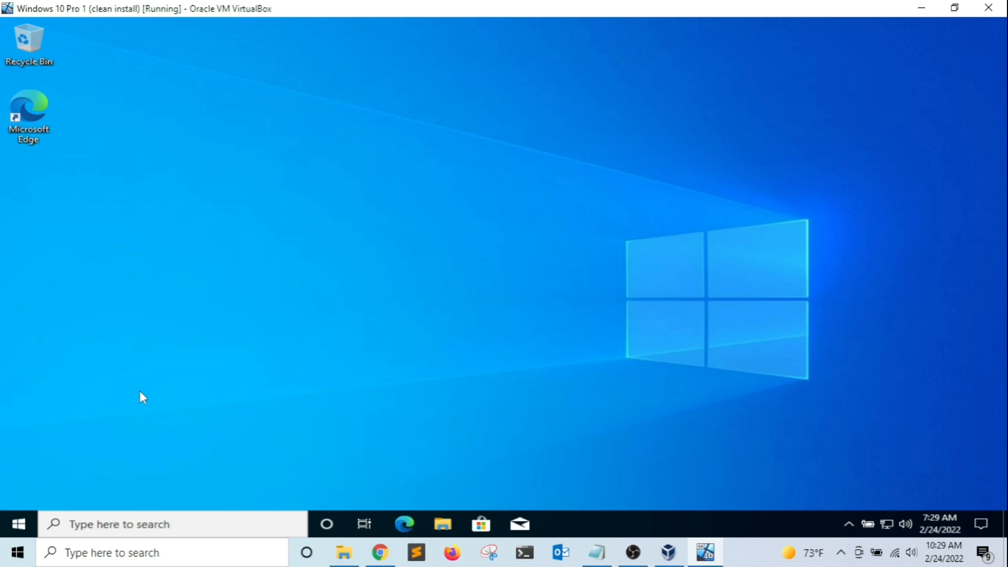
Open a command prompt in the Windows guest with Win+R and cmd, then run ipconfig.
key("super+r")
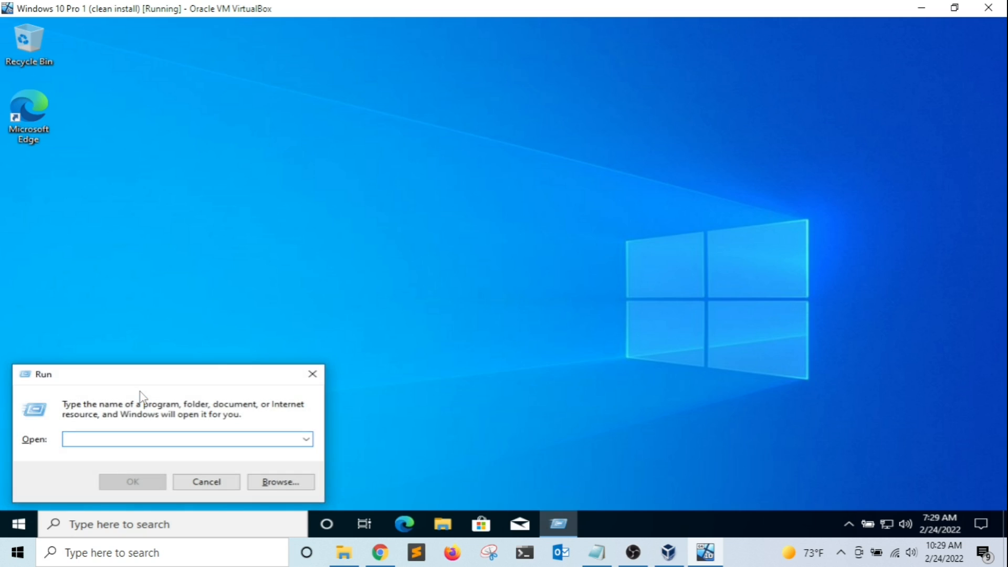
type("cmd")
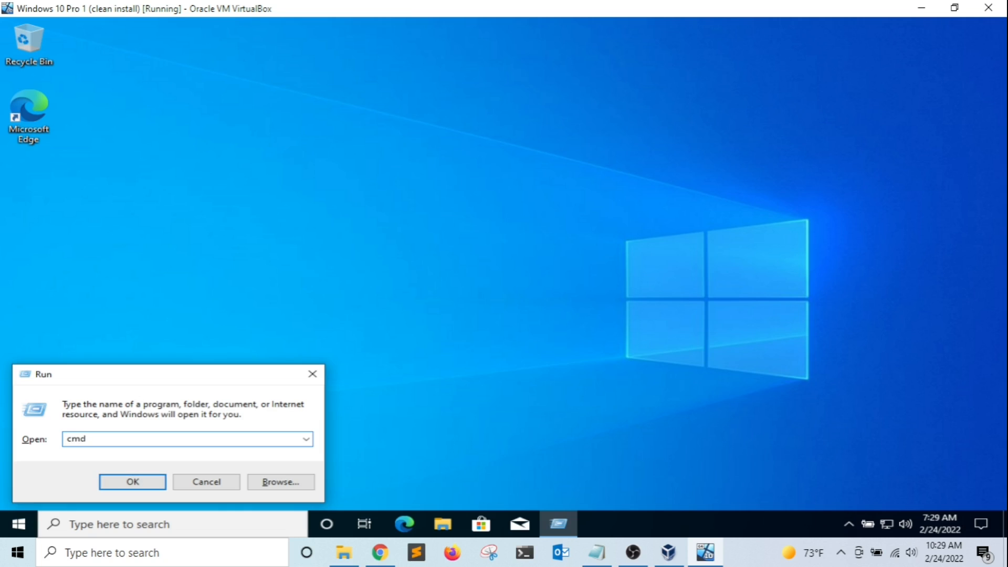
key("Return")
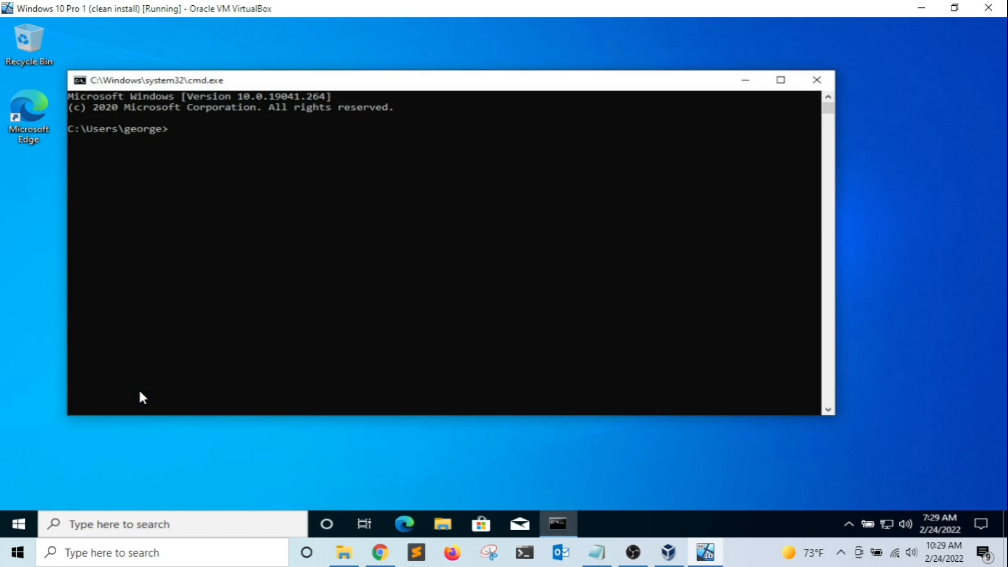
type("ipconfig")
key("Return")
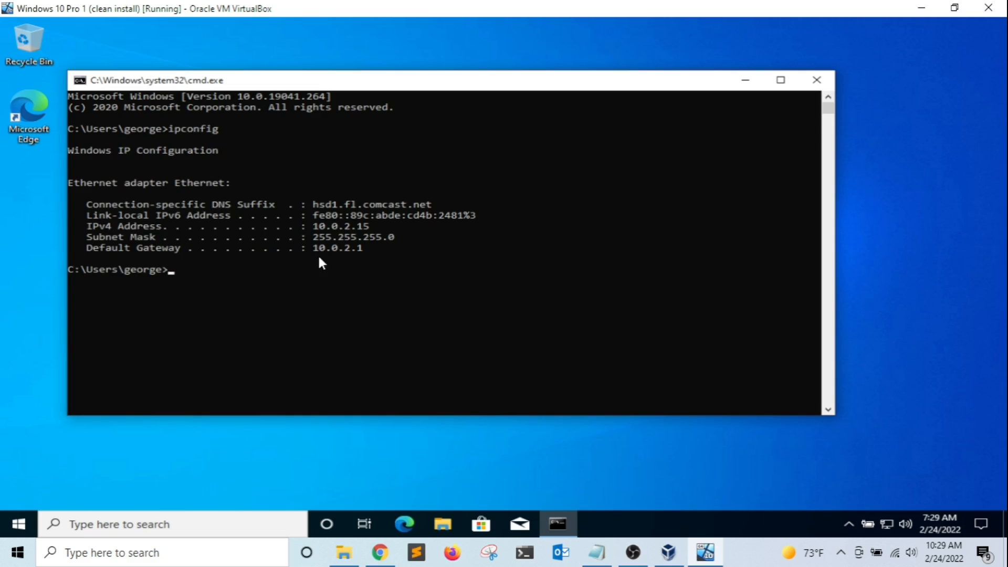
Highlight IPv4 10.0.2.15, mask 255.255.255.0 and gateway 10.0.2.1, then move the console window.
left_click_drag(314, 224, 373, 231)
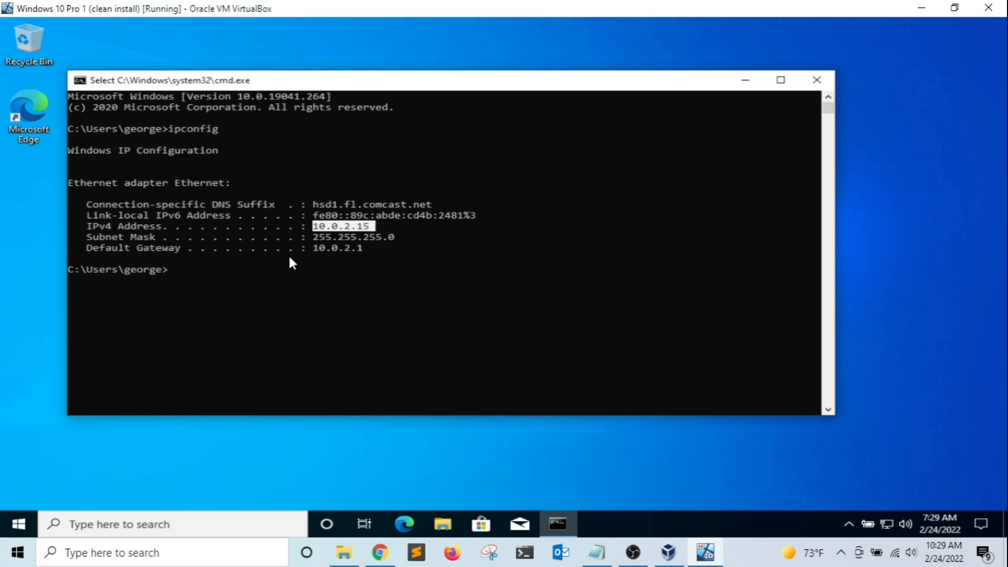
left_click_drag(312, 237, 339, 235)
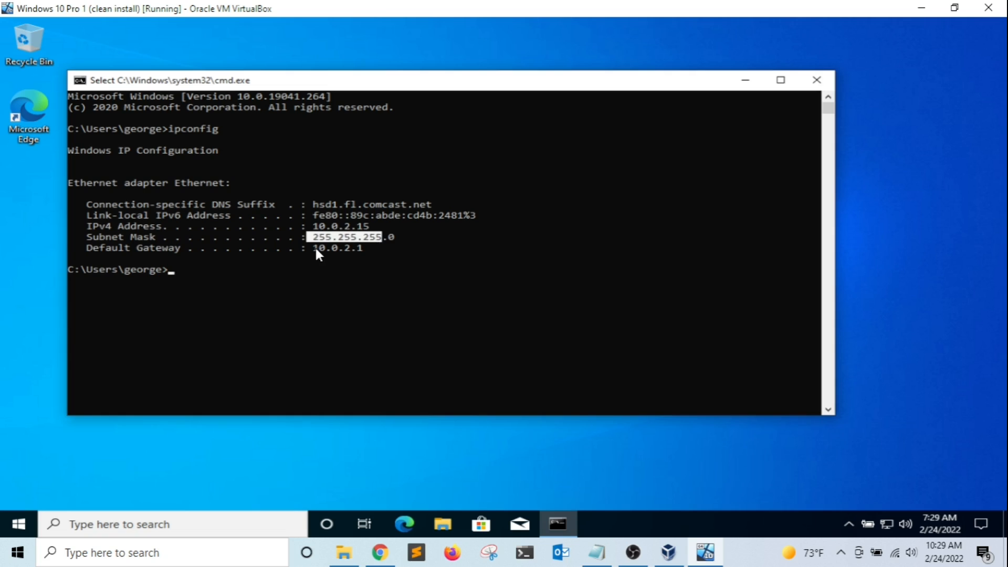
left_click_drag(315, 248, 375, 256)
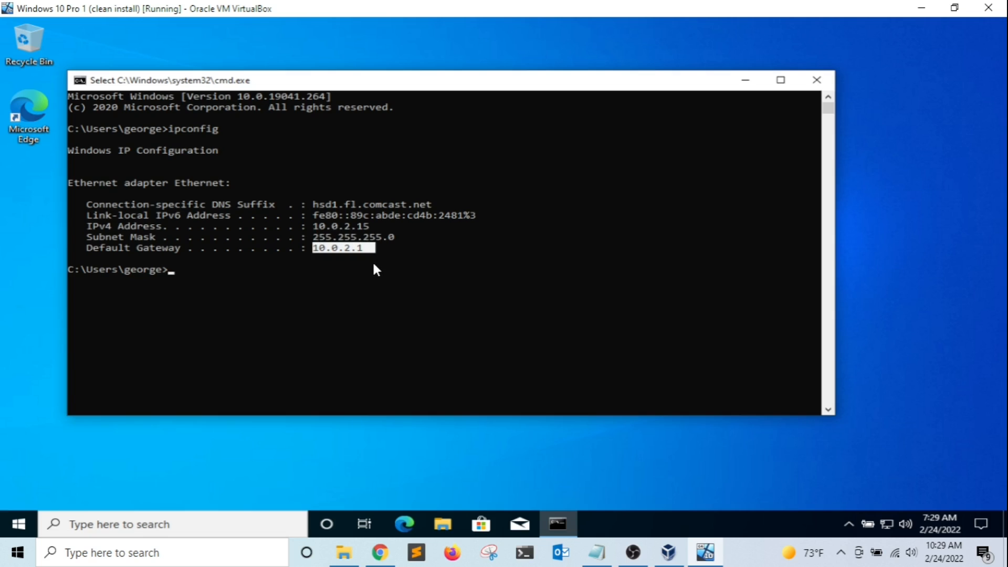
left_click(383, 257)
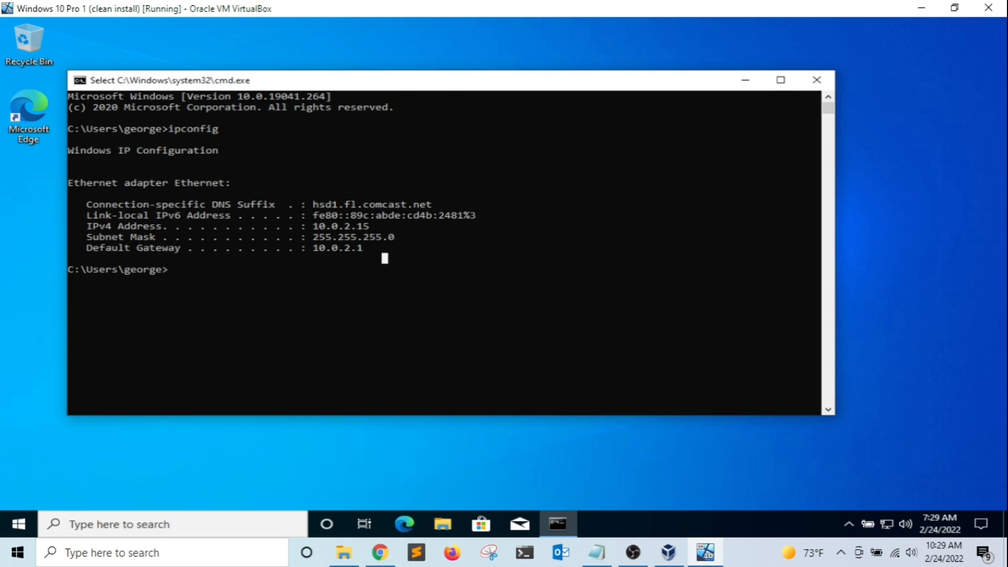
left_click_drag(414, 89, 455, 97)
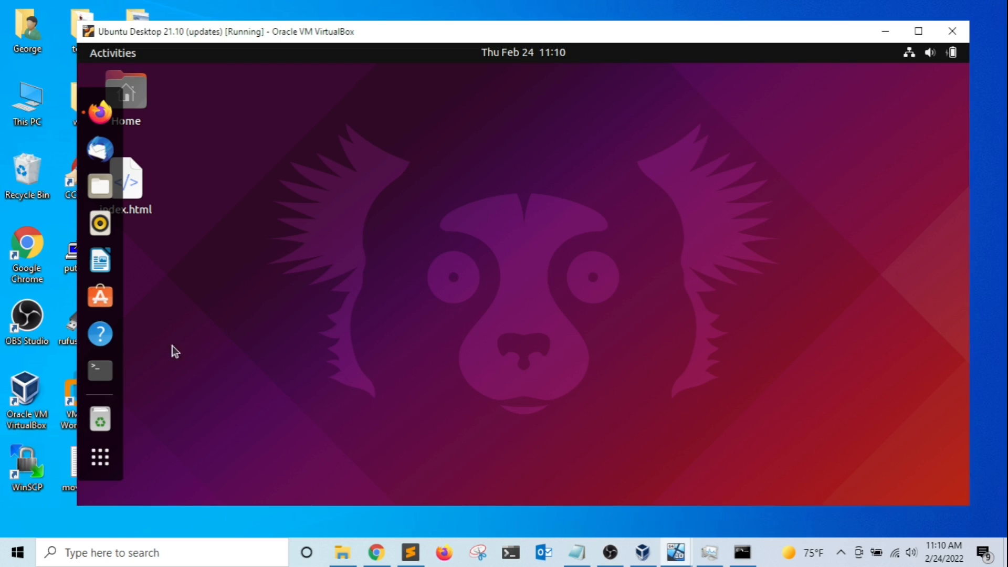
Open a terminal in the Ubuntu guest, run ip a, and highlight enp0s3's address 10.0.2.15/24.
left_click(101, 374)
left_click_drag(306, 110, 450, 112)
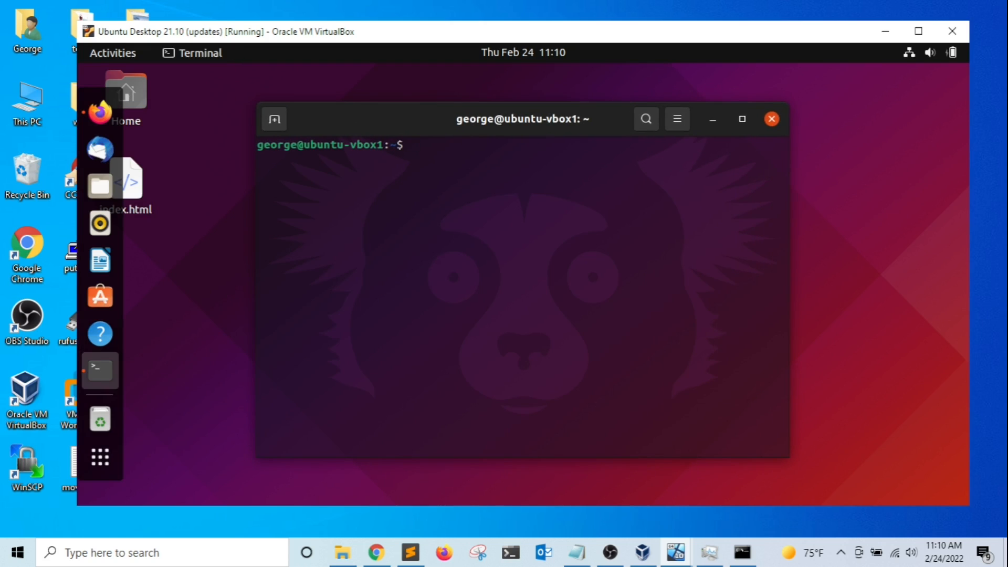
key("Return")
key("Return")
type("ip a")
key("Return")
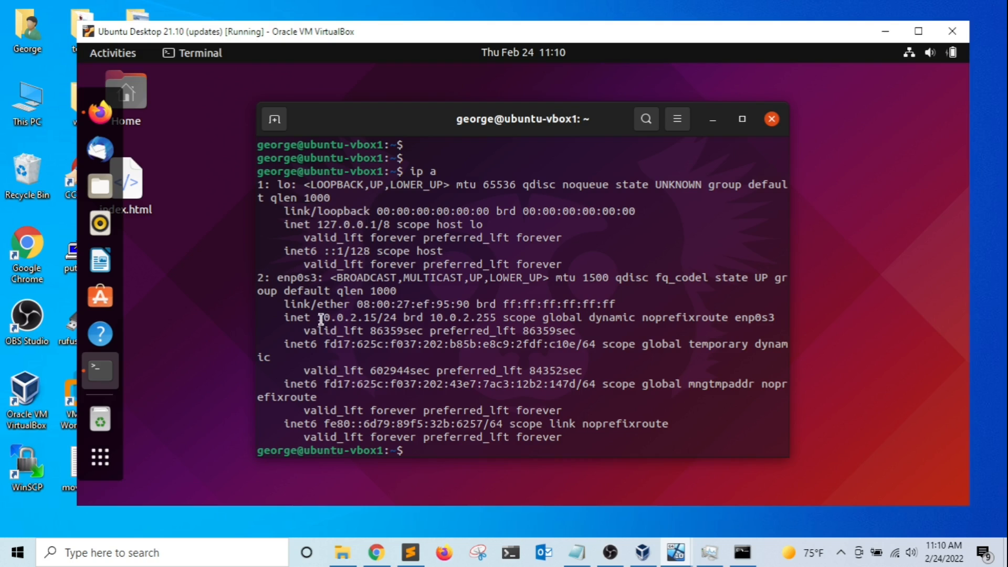
left_click_drag(319, 317, 377, 317)
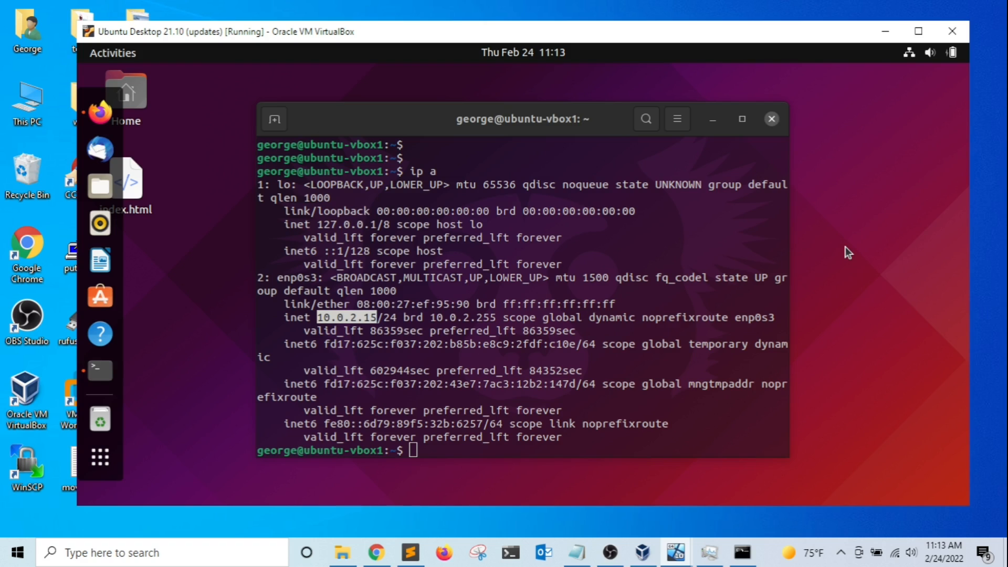
key("ctrl+Home")
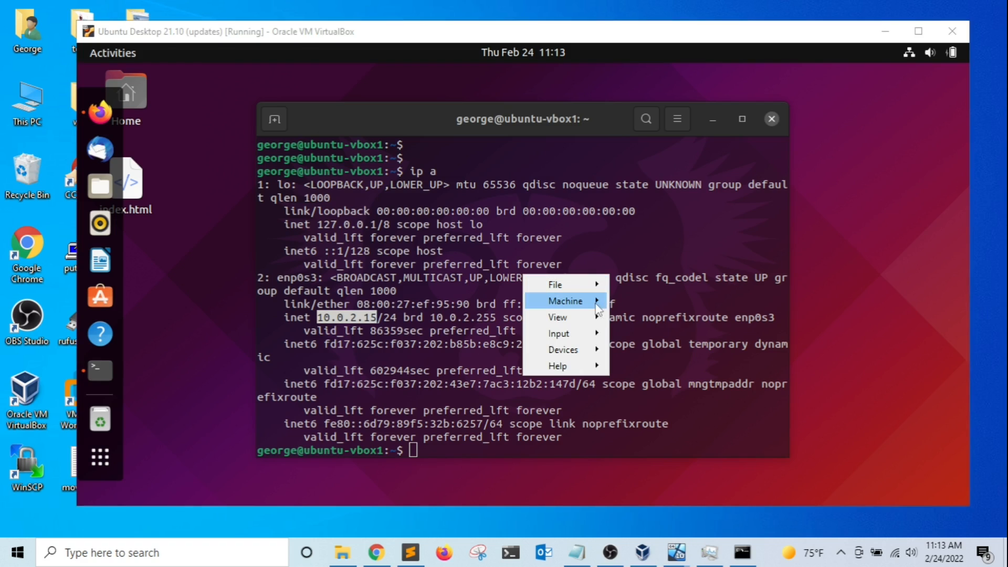
Open Port Forwarding for Ubuntu Desktop 21.10's NAT-attached Adapter 1 from Settings > Network > Advanced.
mouse_move(589, 300)
left_click(670, 306)
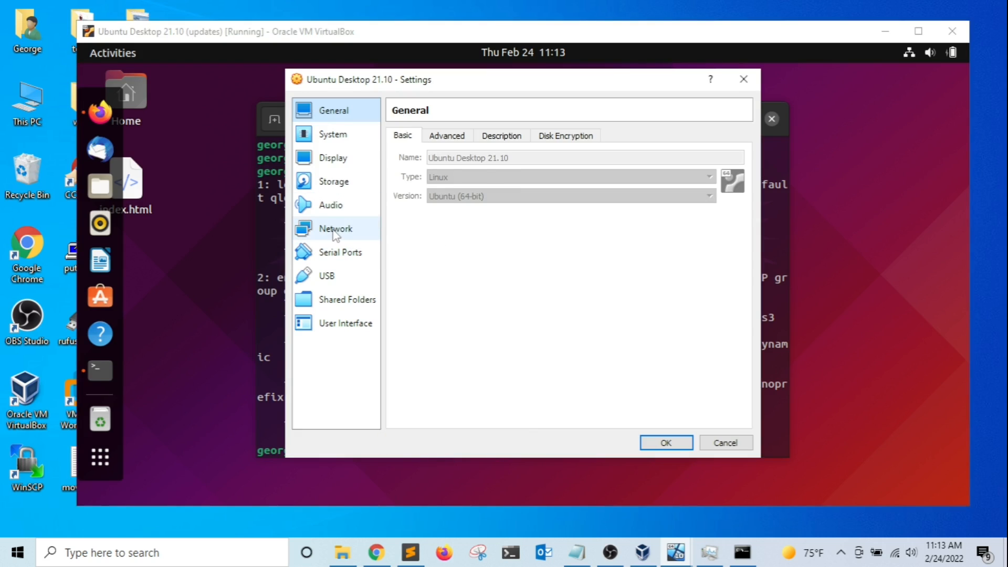
left_click(335, 235)
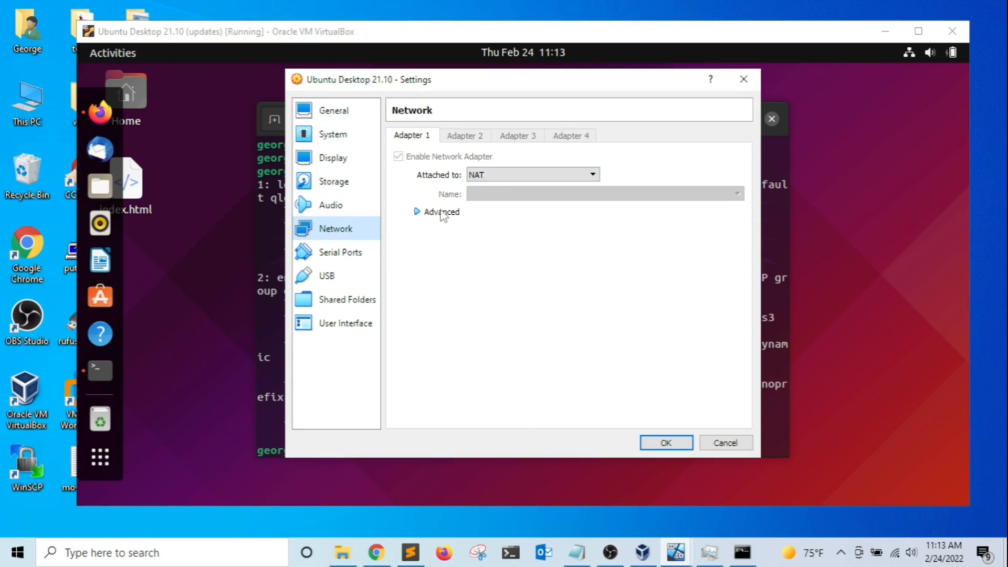
left_click(442, 213)
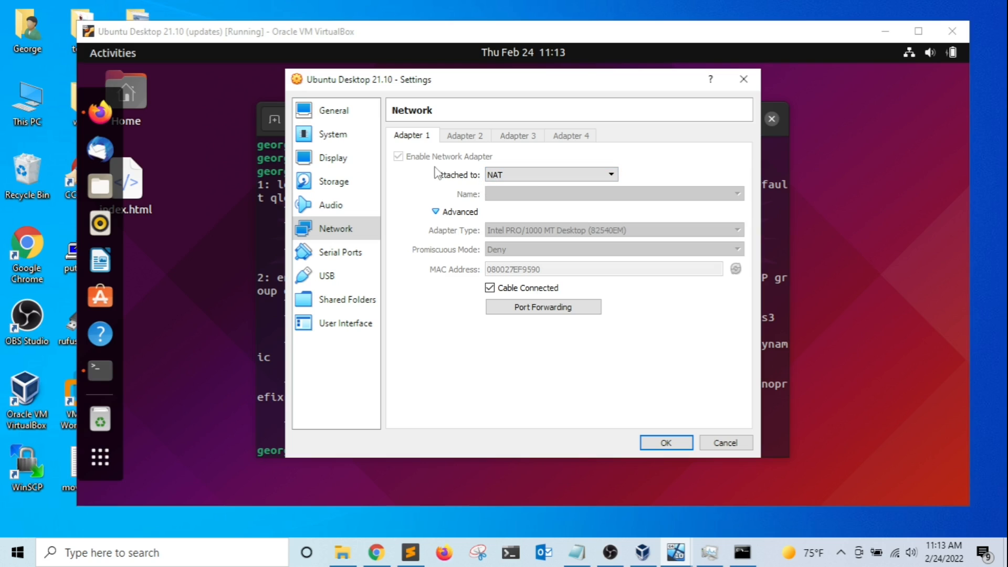
left_click(515, 176)
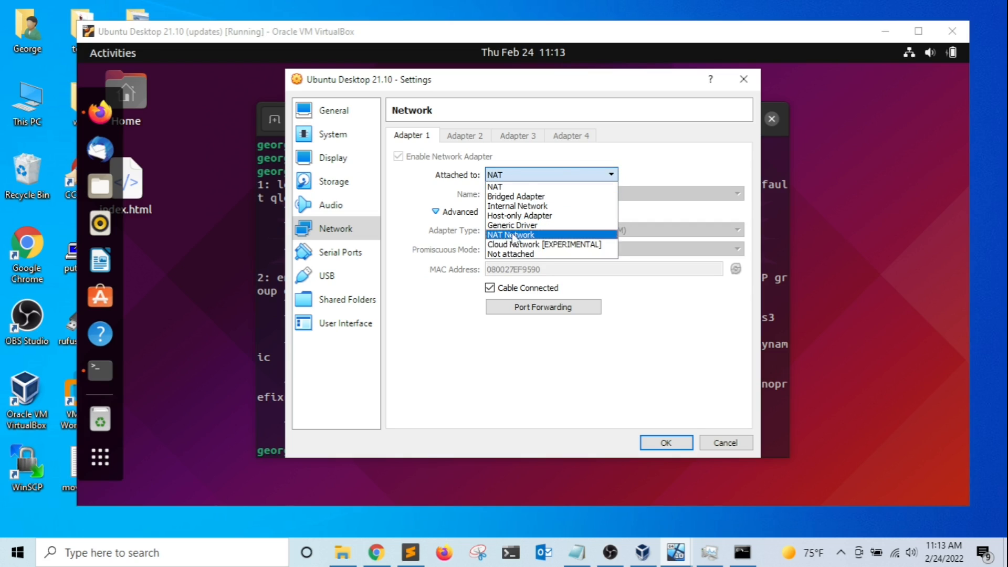
left_click(519, 308)
left_click(522, 310)
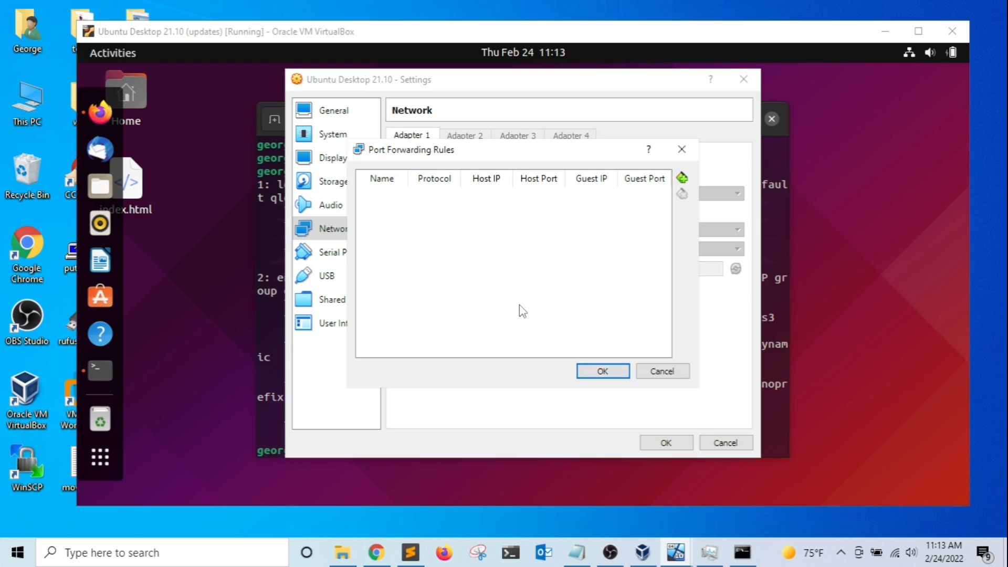
Add a forwarding rule named Web with host IP 127.0.0.1 and guest IP 10.0.2.15.
left_click(682, 178)
double_click(387, 197)
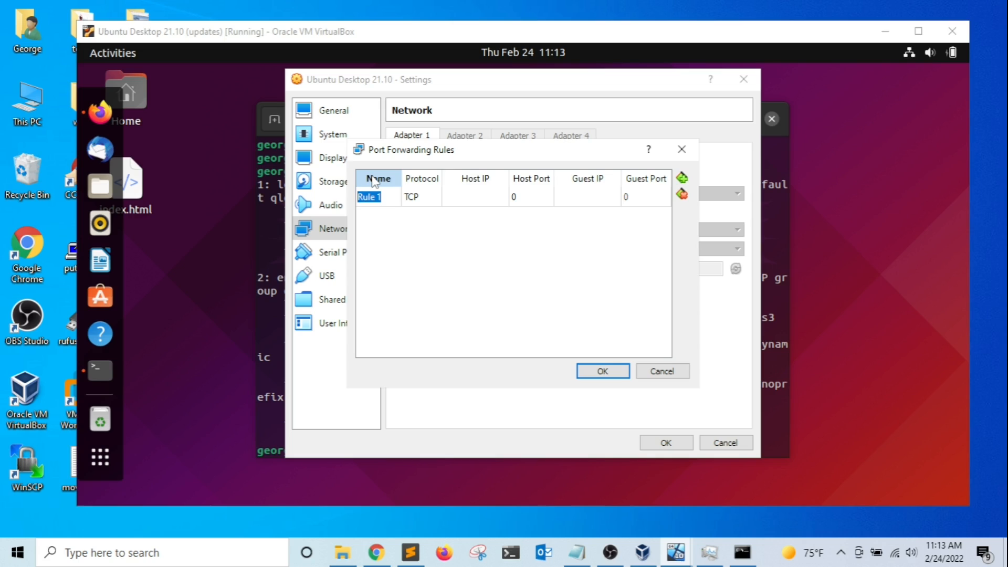
type("Web")
left_click(457, 197)
left_click(456, 196)
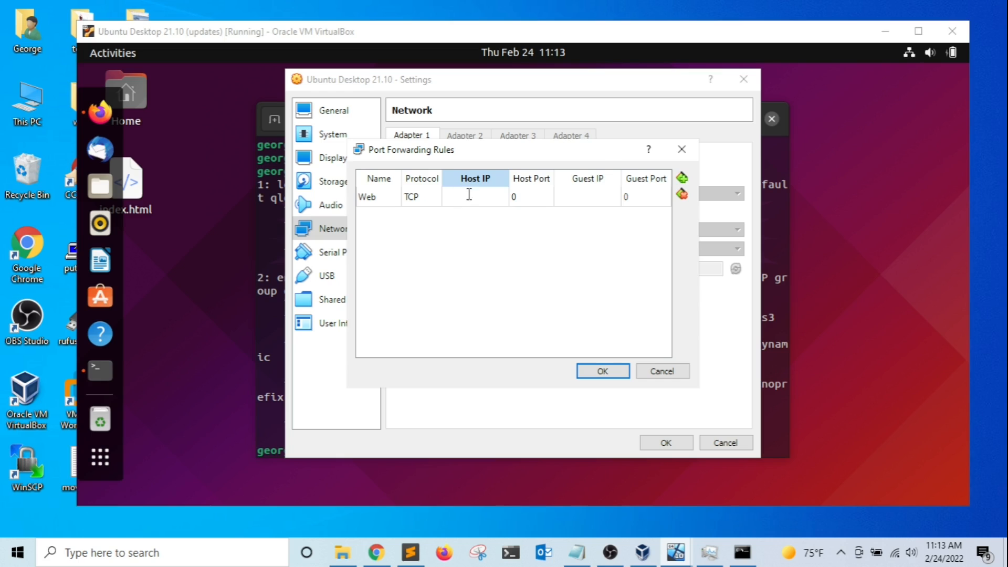
type("127.0.0.1")
left_click(579, 192)
left_click(579, 193)
type("10")
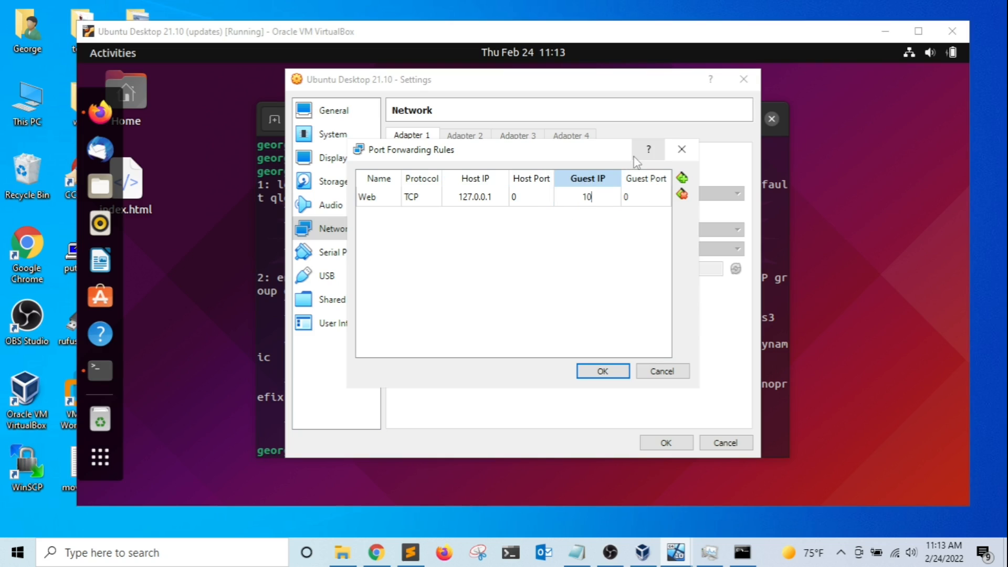
type(".0.2.15")
Set the Web rule's guest port to 80 and host port to 8080, then add a second rule row.
left_click(538, 201)
left_click(641, 199)
left_click(642, 201)
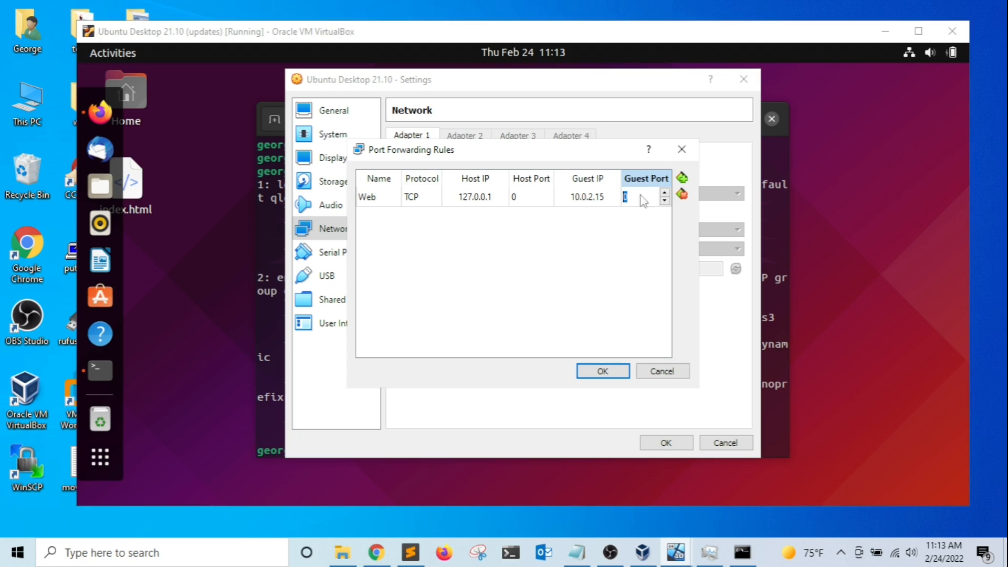
type("80")
left_click(527, 198)
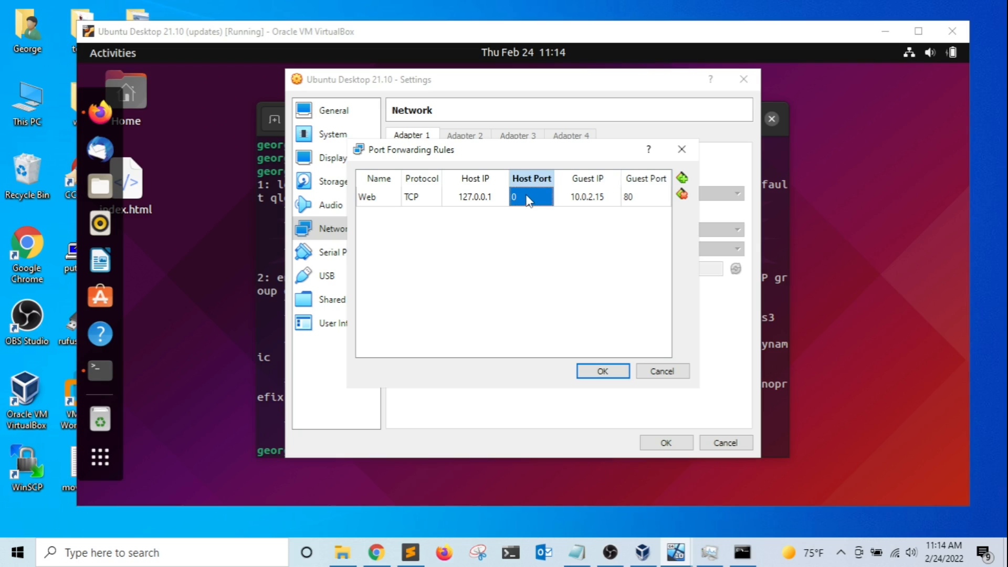
left_click(527, 199)
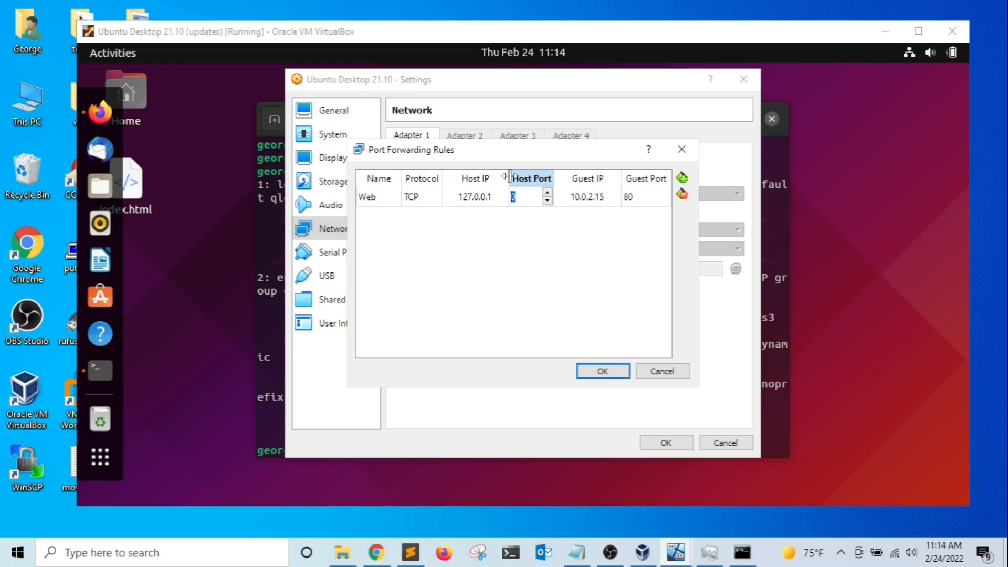
type("8080")
left_click(682, 179)
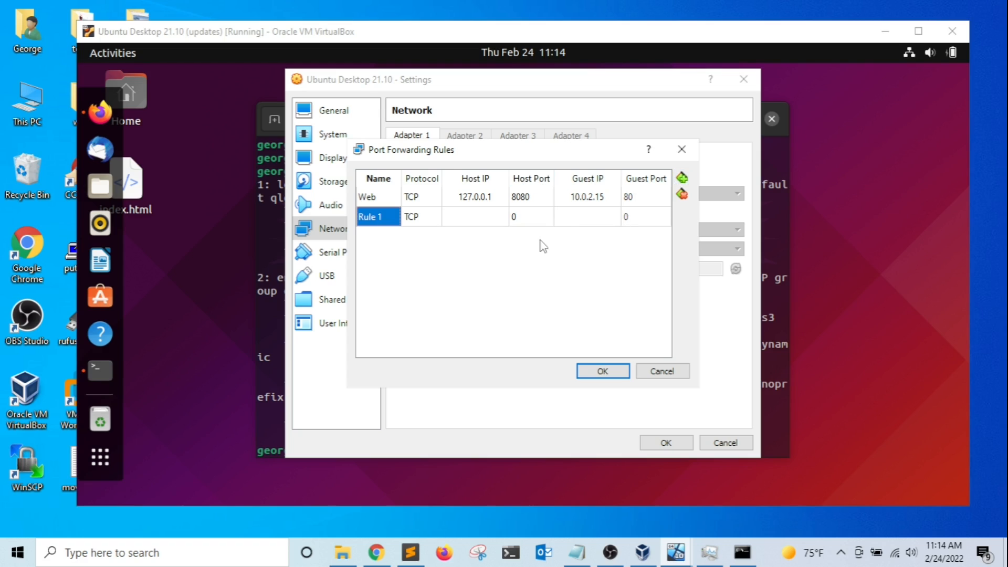
Rename Rule 1 to SSH and set its host IP 127.0.0.1 and host port 2222.
double_click(385, 219)
key("BackSpace")
type("SSH")
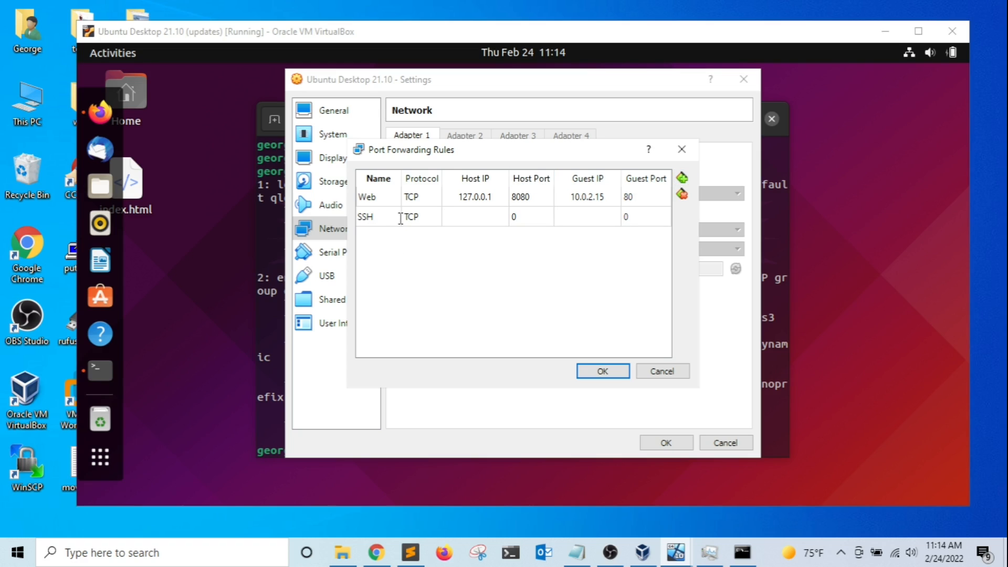
left_click(478, 217)
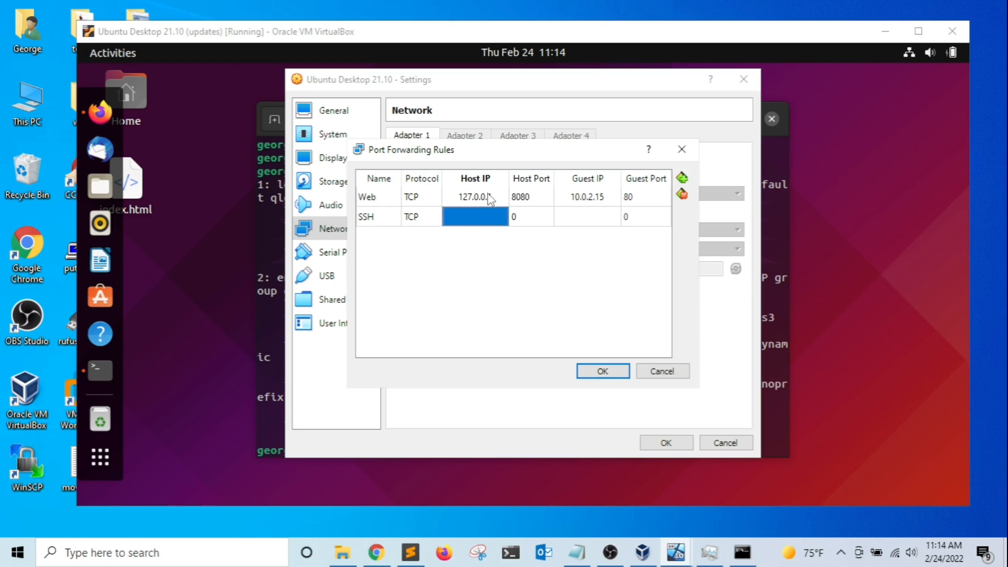
double_click(485, 211)
type("127.0.0.1")
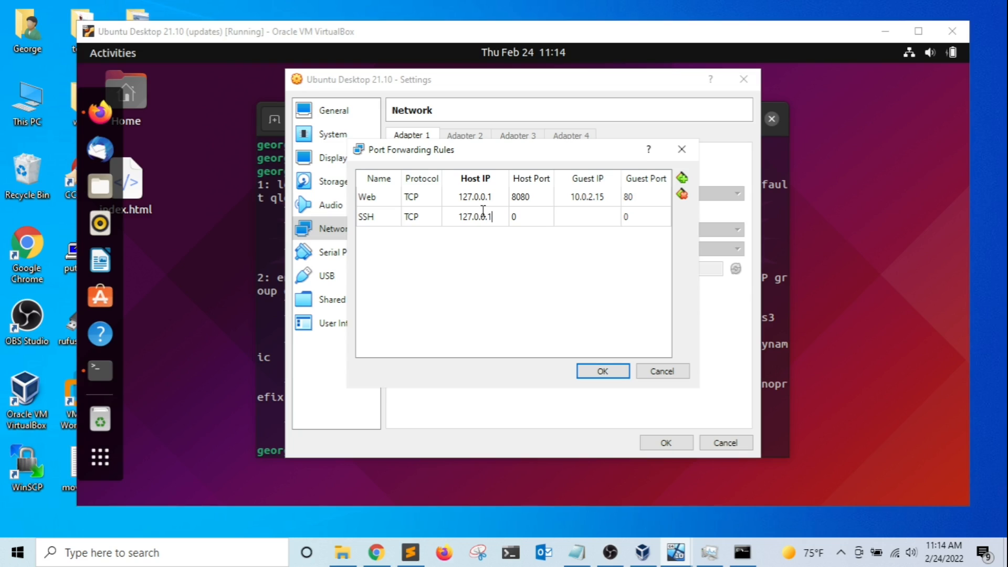
left_click(533, 216)
left_click(536, 212)
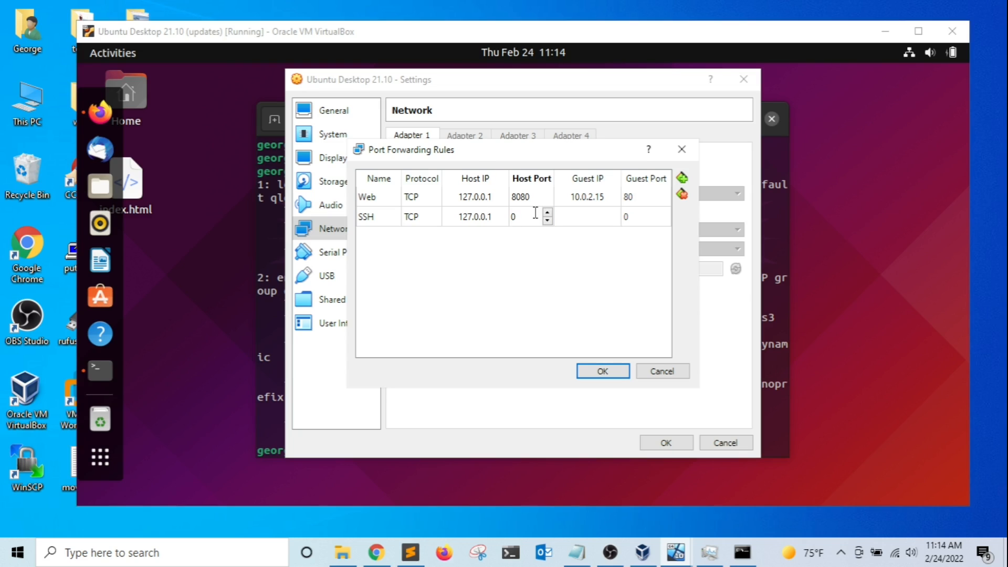
key("BackSpace")
type("2222")
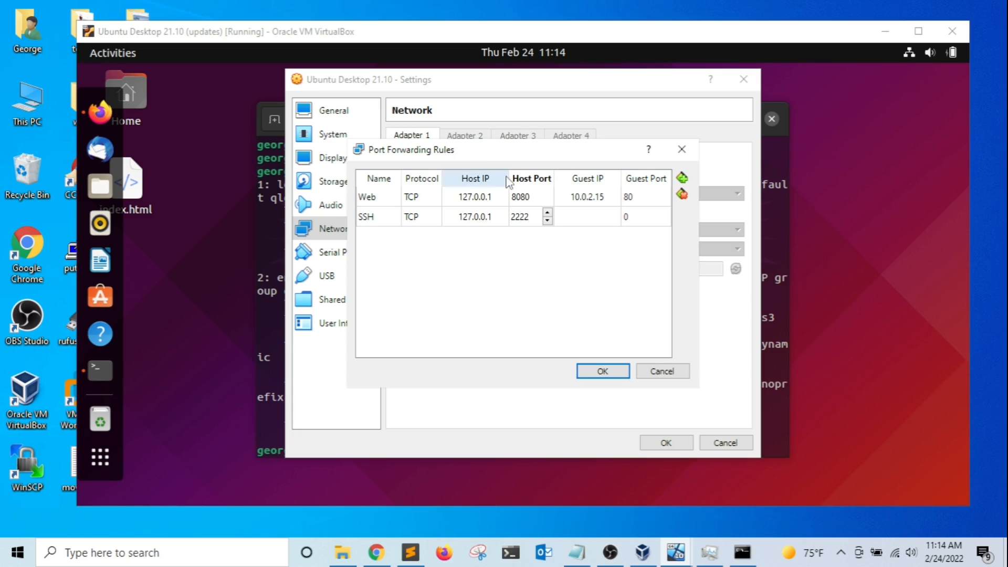
left_click(574, 217)
Set the SSH rule's guest IP 10.0.2.15 and guest port 22, then save the network settings.
left_click(577, 217)
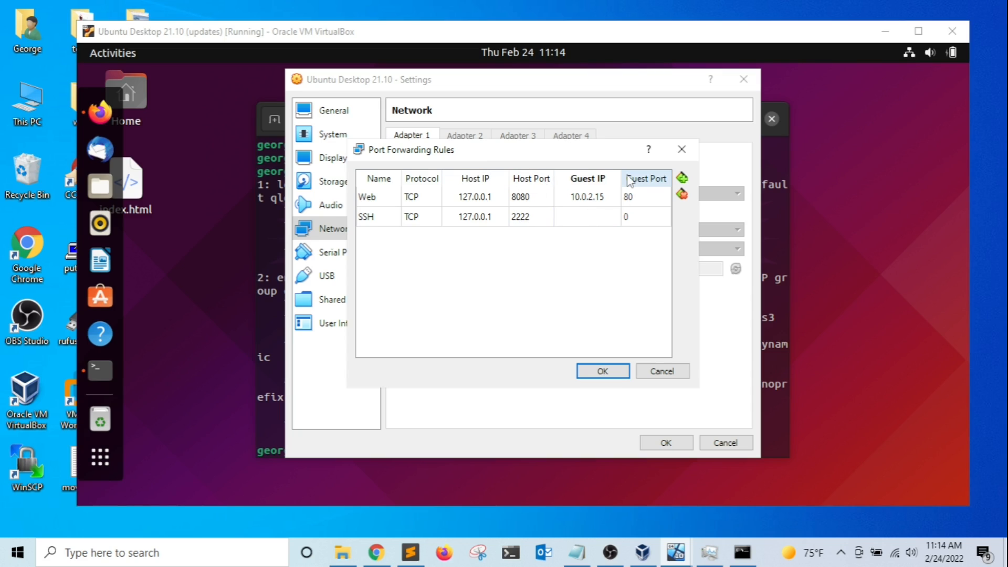
type("10.0.2.15")
left_click(641, 218)
left_click(640, 217)
type("22")
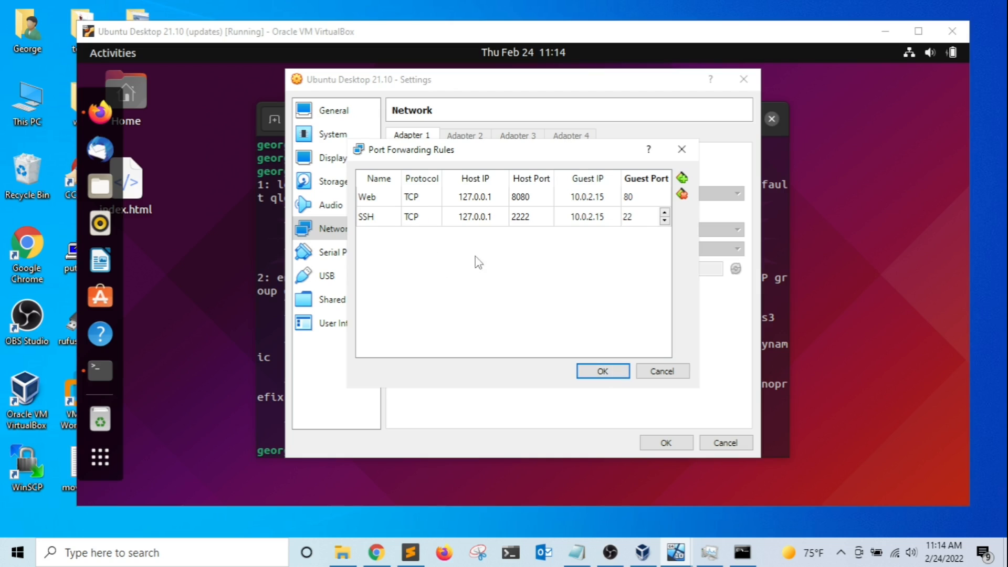
left_click(604, 371)
left_click(667, 442)
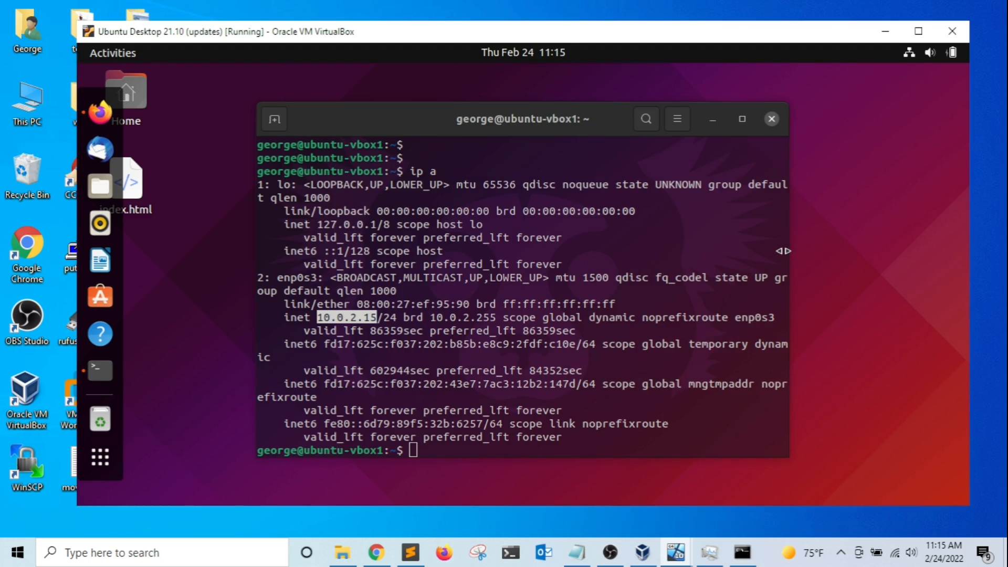
Load localhost:8080 in Chrome to see the Apache2 Ubuntu Default Page, then minimize Chrome.
left_click(885, 35)
left_click(376, 551)
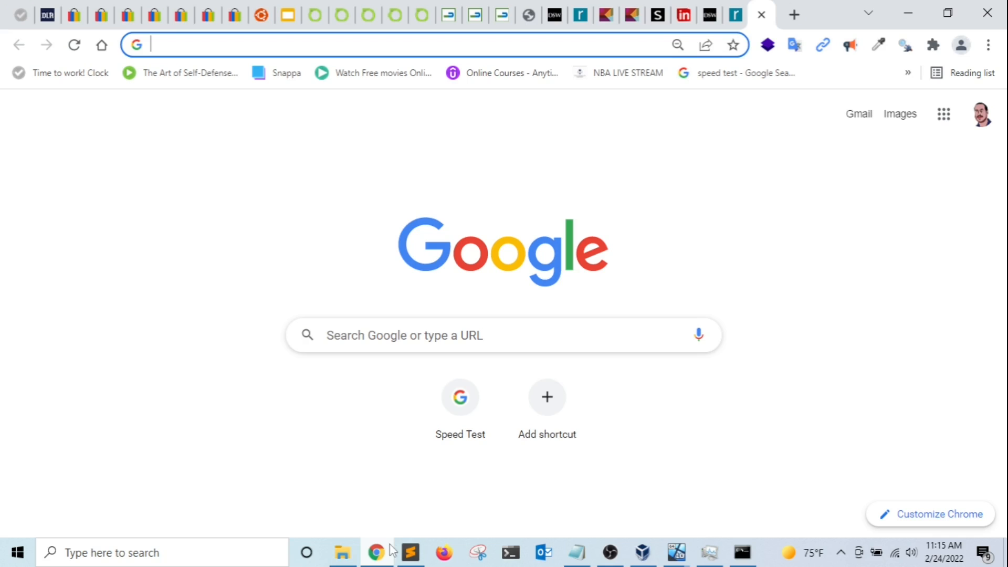
left_click(500, 45)
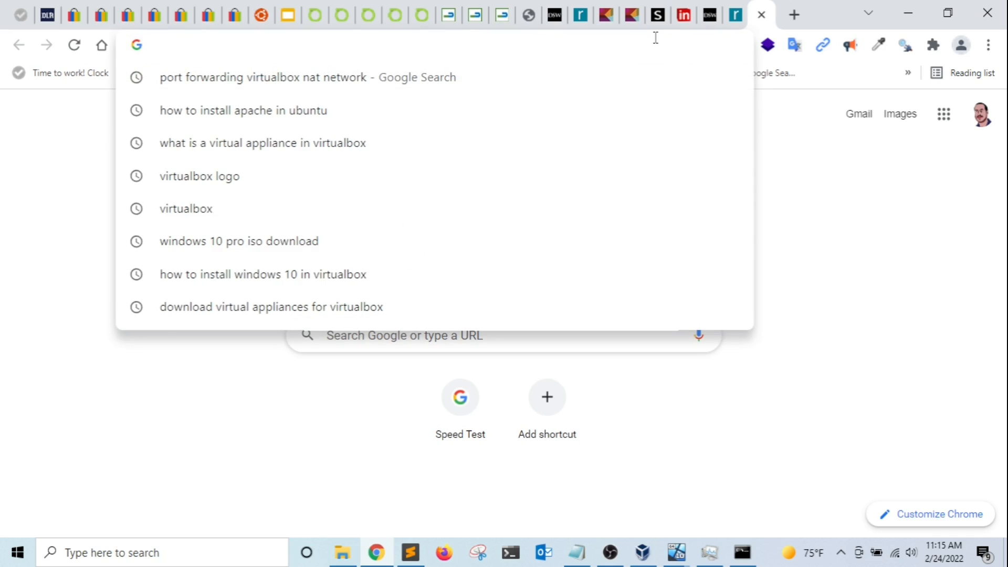
type("lo")
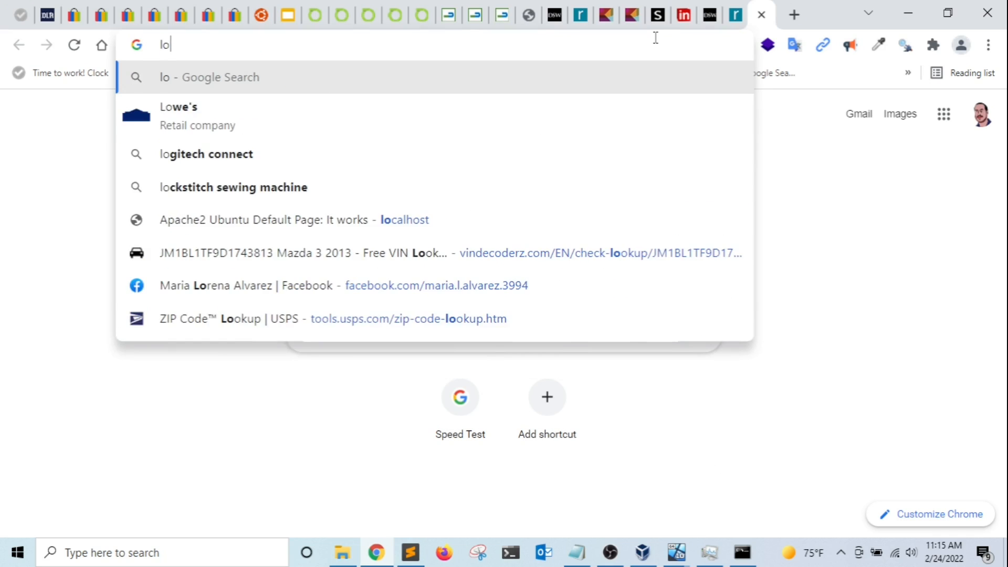
type("calhost:")
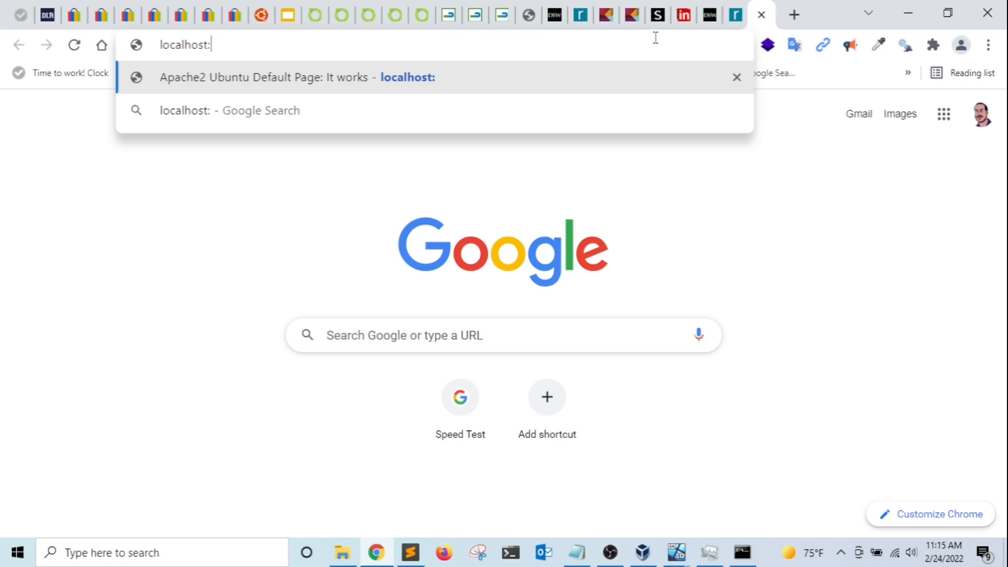
type("8080")
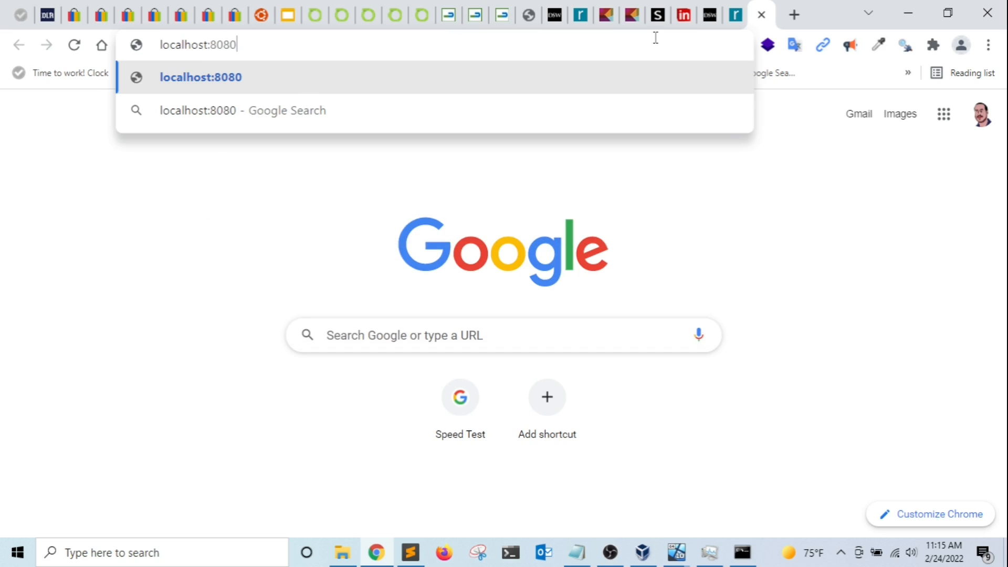
key("Return")
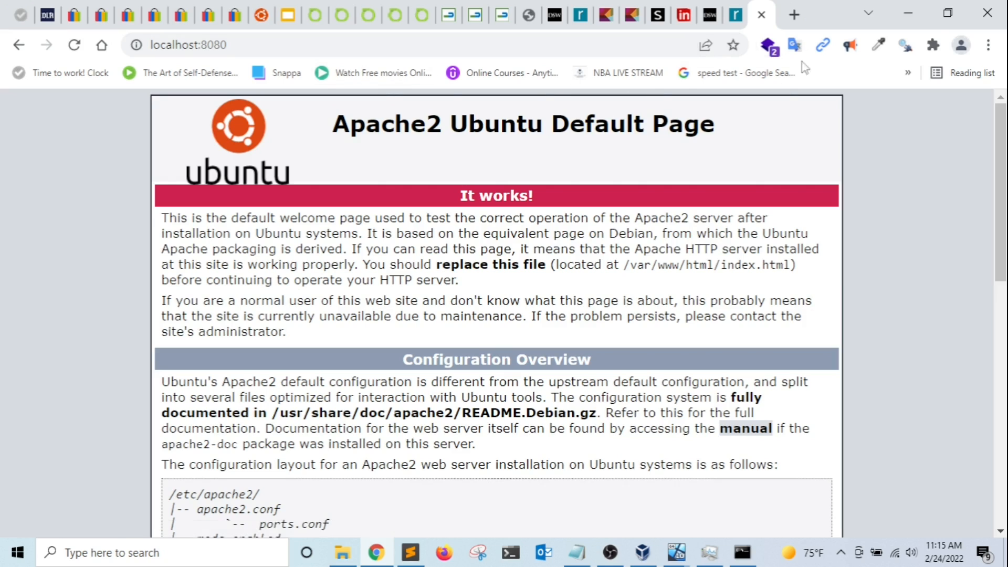
left_click(905, 8)
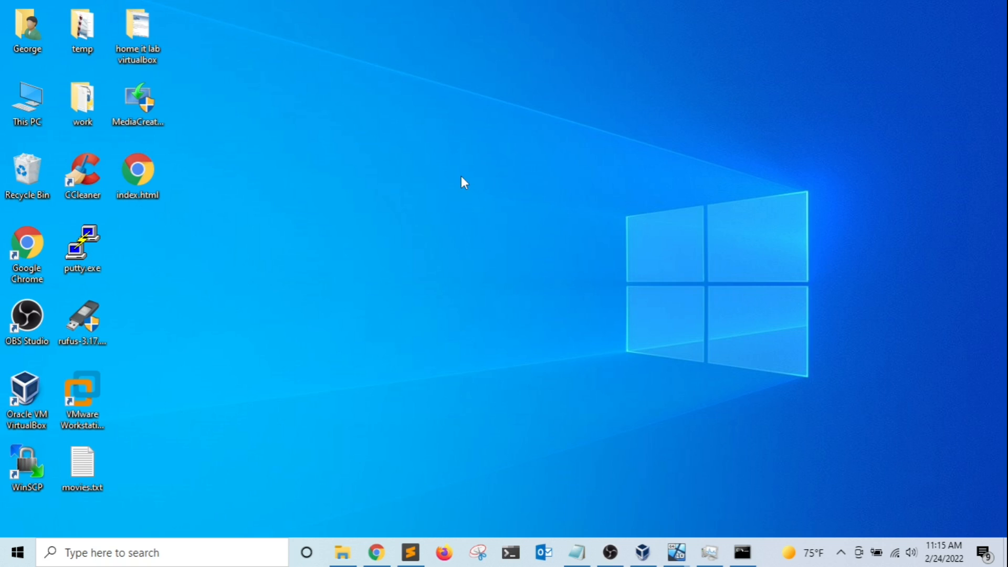
Launch Windows PowerShell from the Windows search.
key("super")
type("power")
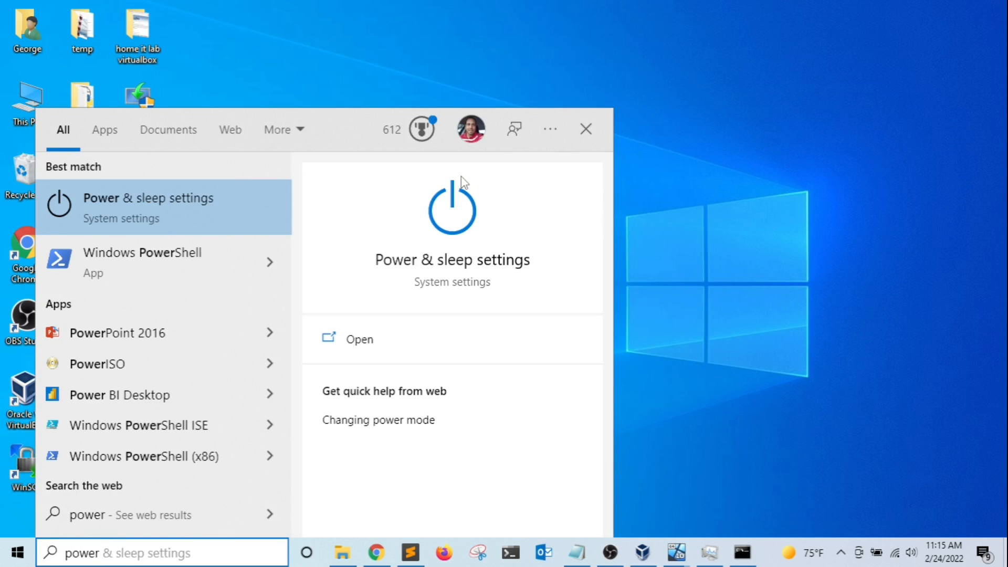
type("shell")
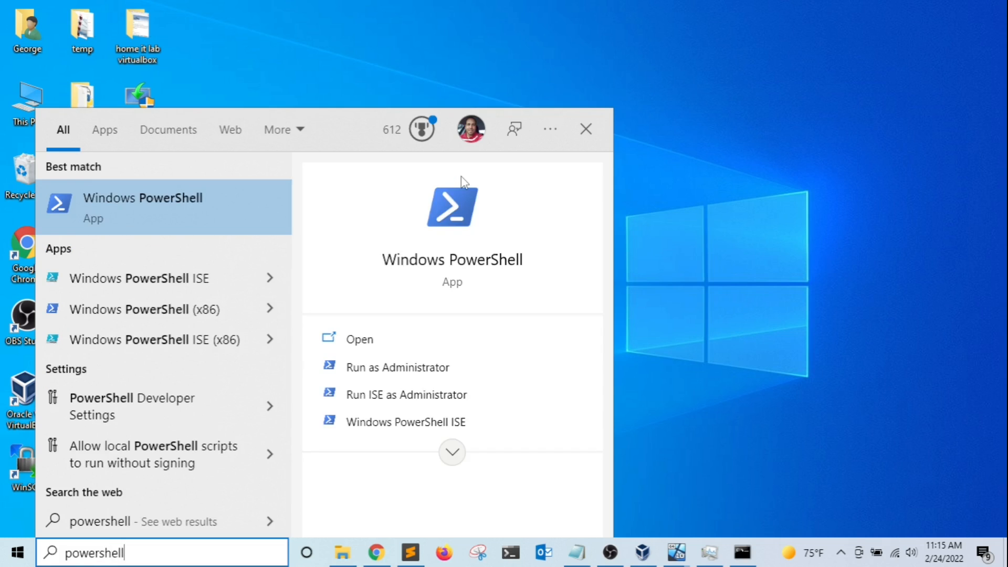
key("Return")
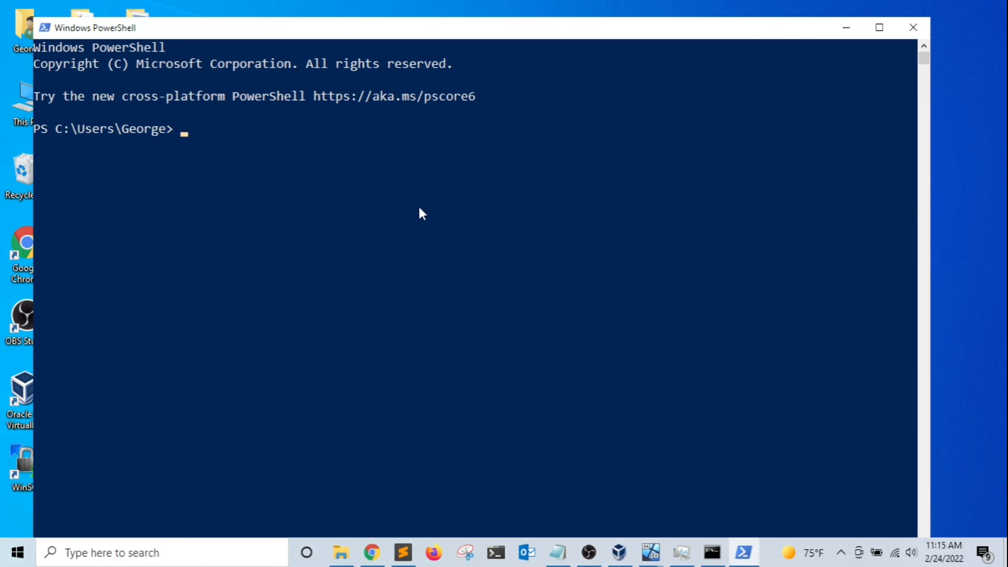
SSH into the VM with ssh -p 2222 to localhost, accepting the host key and entering the password.
key("Return")
key("Return")
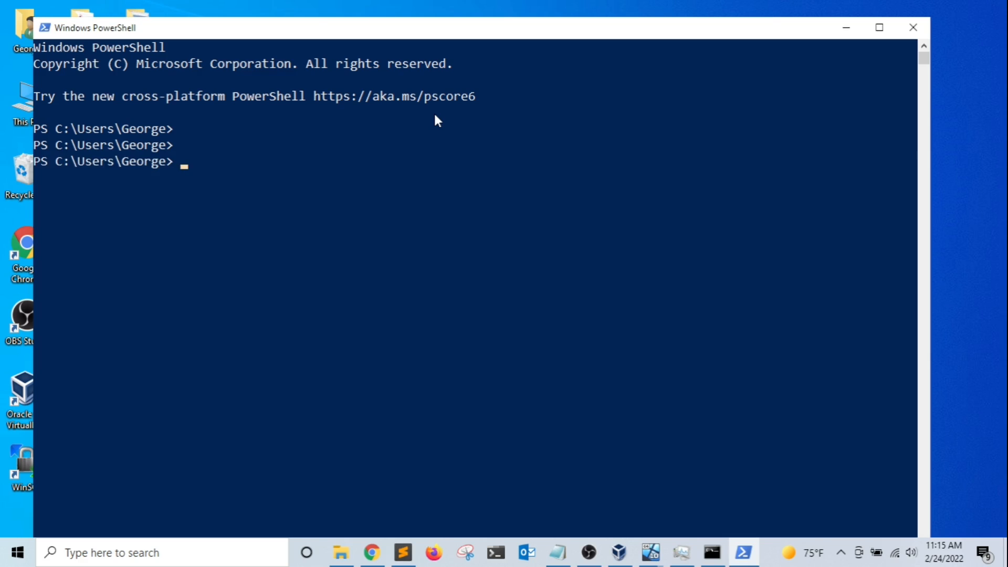
type("ssh -p 2222 georg")
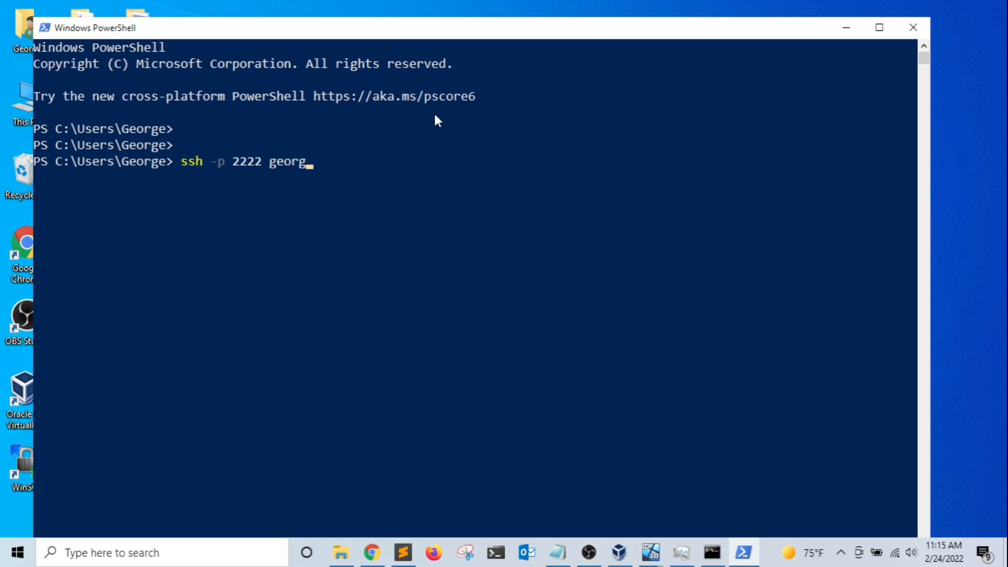
type("e@localhost")
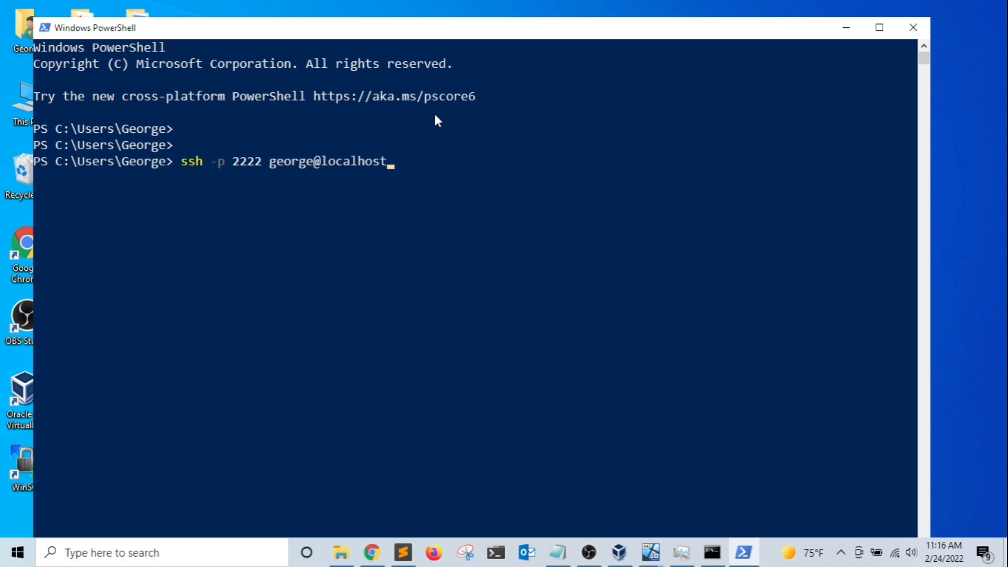
key("Return")
type("yes")
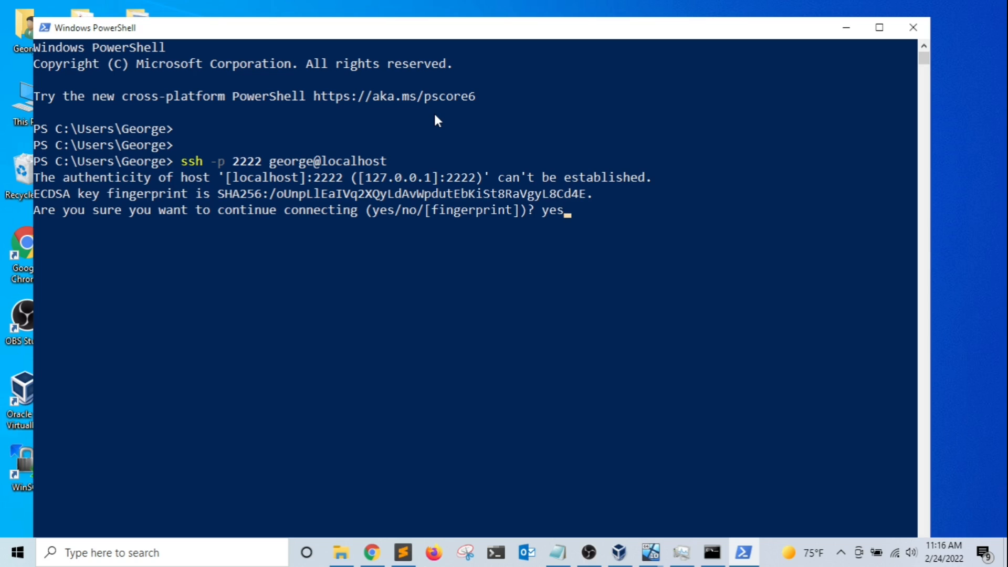
key("Return")
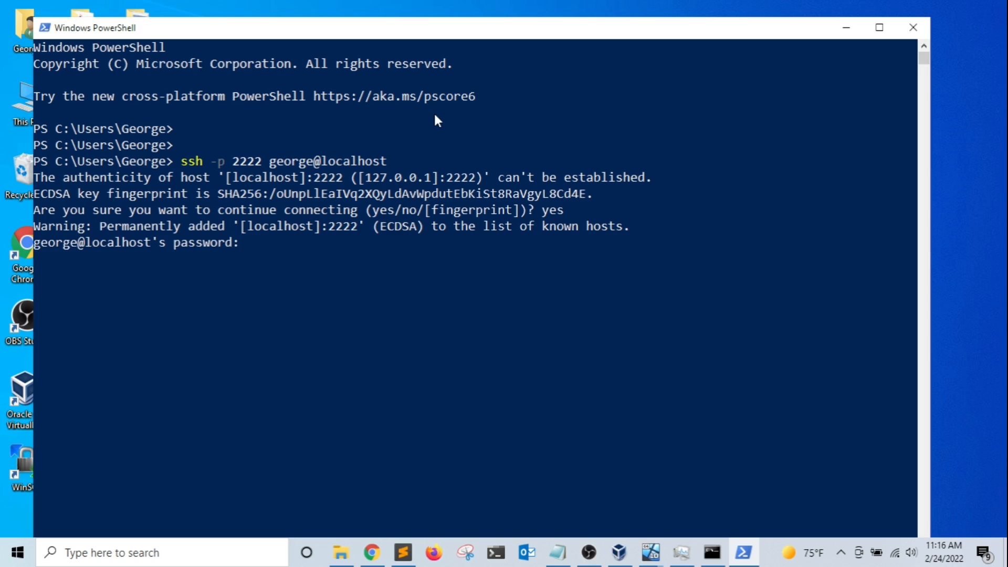
key("Return")
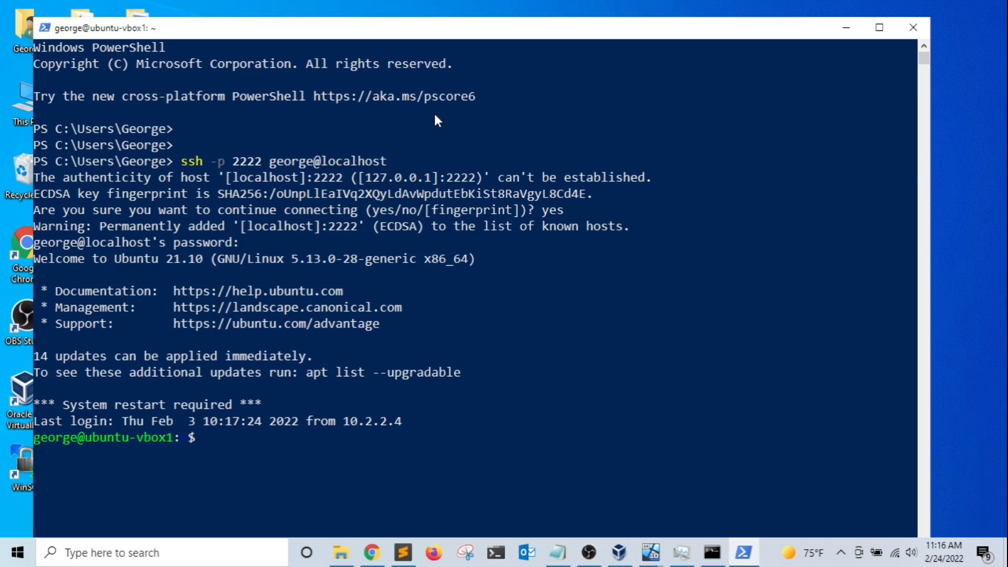
Clear the screen, run ip a to highlight 10.0.2.15 on enp0s3, then run hostname.
key("ctrl+l")
key("Return")
key("Return")
type("ip a")
key("Return")
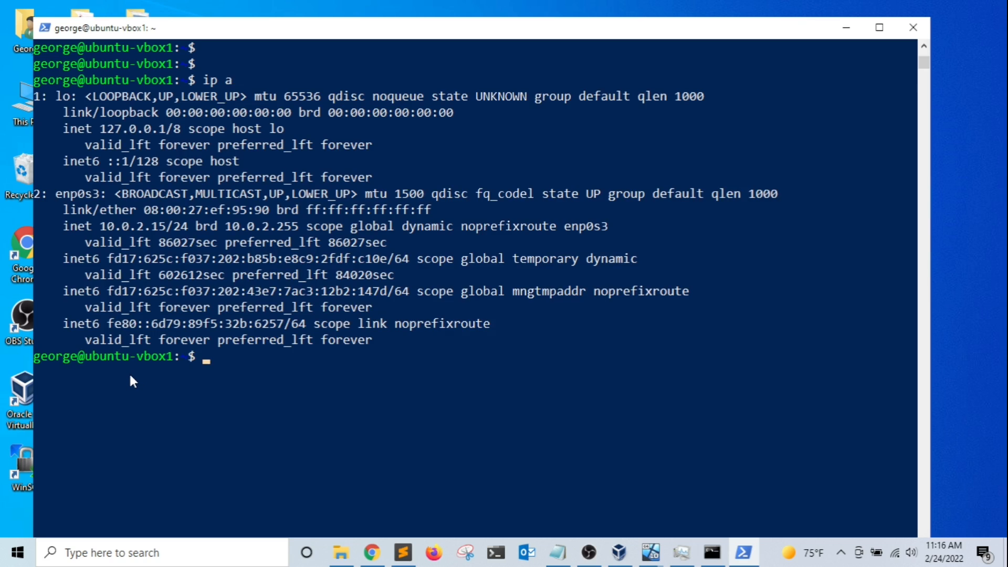
left_click_drag(100, 227, 166, 228)
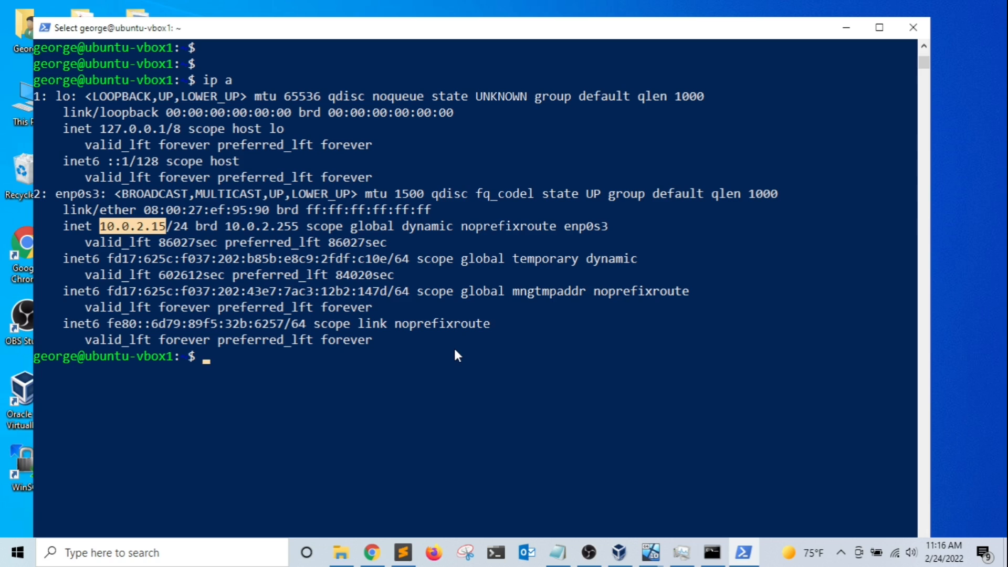
key("Return")
key("Return")
key("Return")
type("hostname")
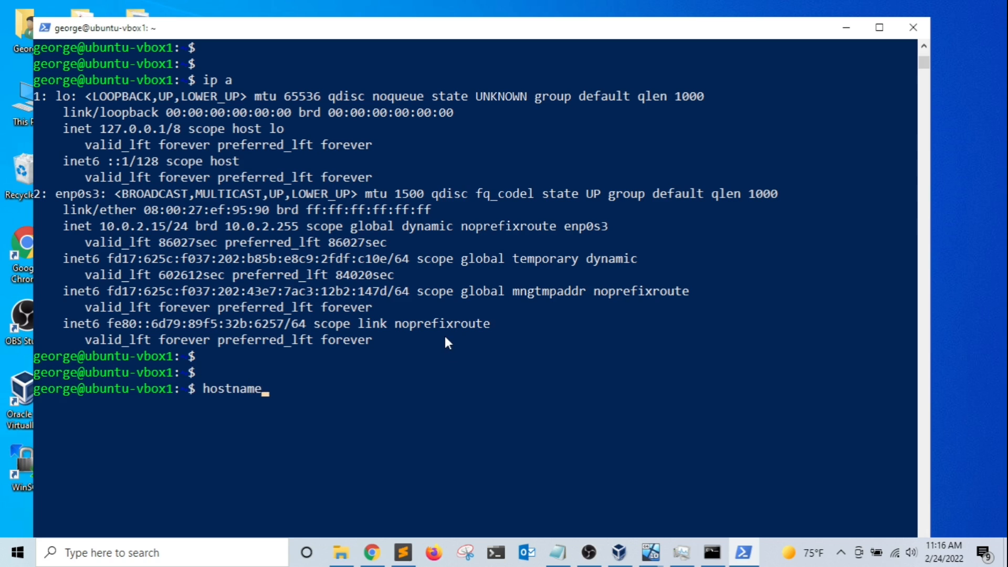
key("Return")
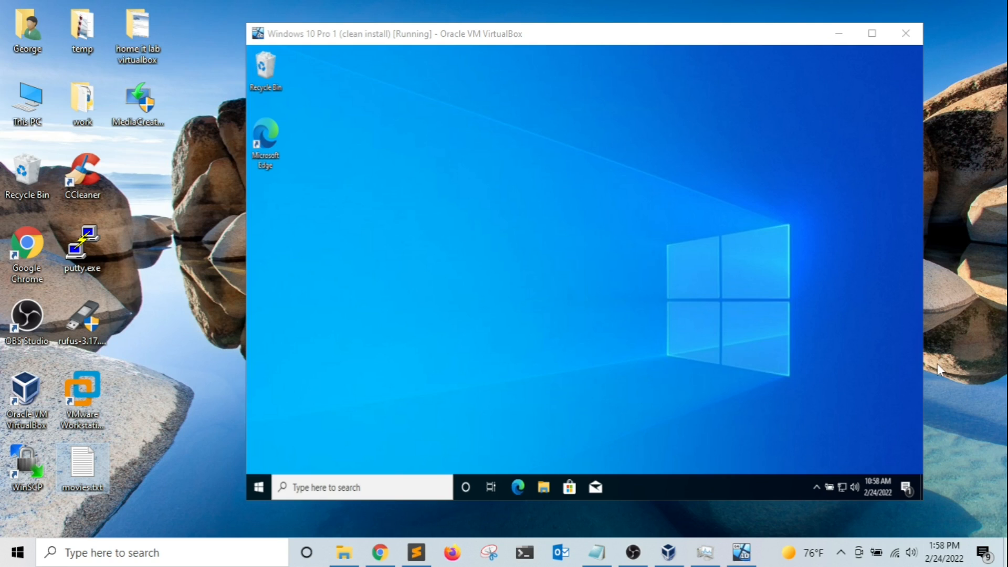
Open the Windows 10 Pro 1 VM's General > Advanced settings.
left_click(544, 242)
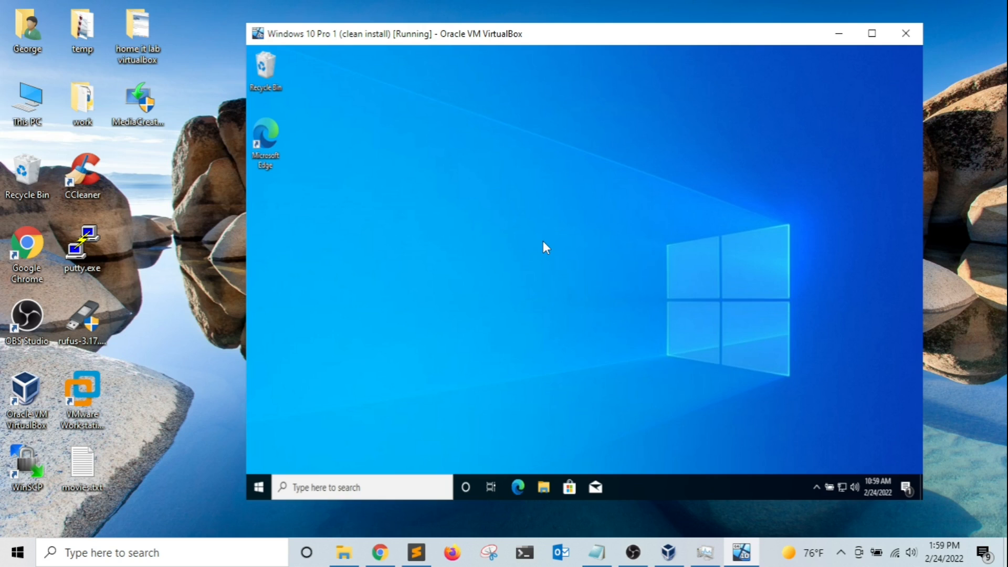
key("ctrl+Home")
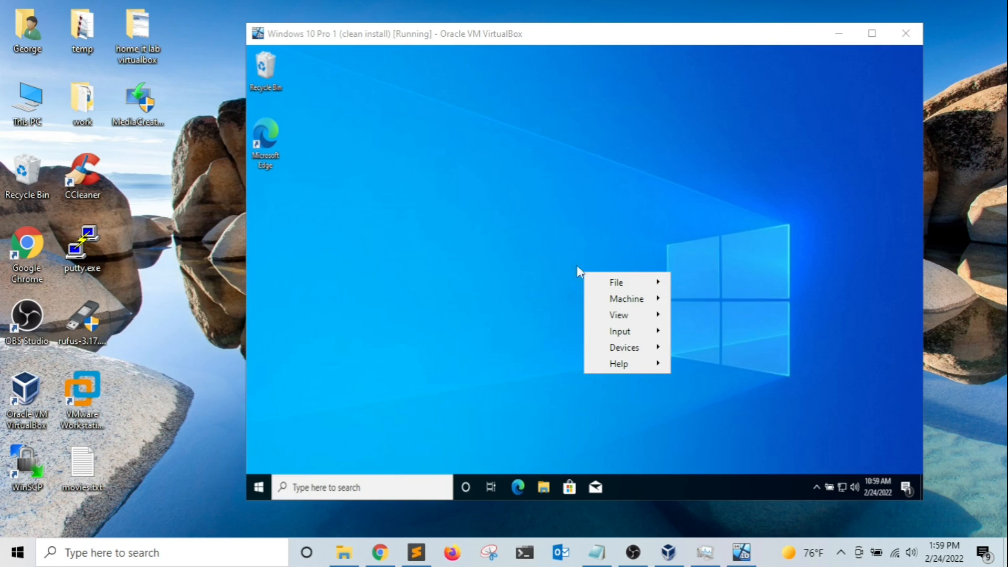
mouse_move(646, 300)
left_click(733, 306)
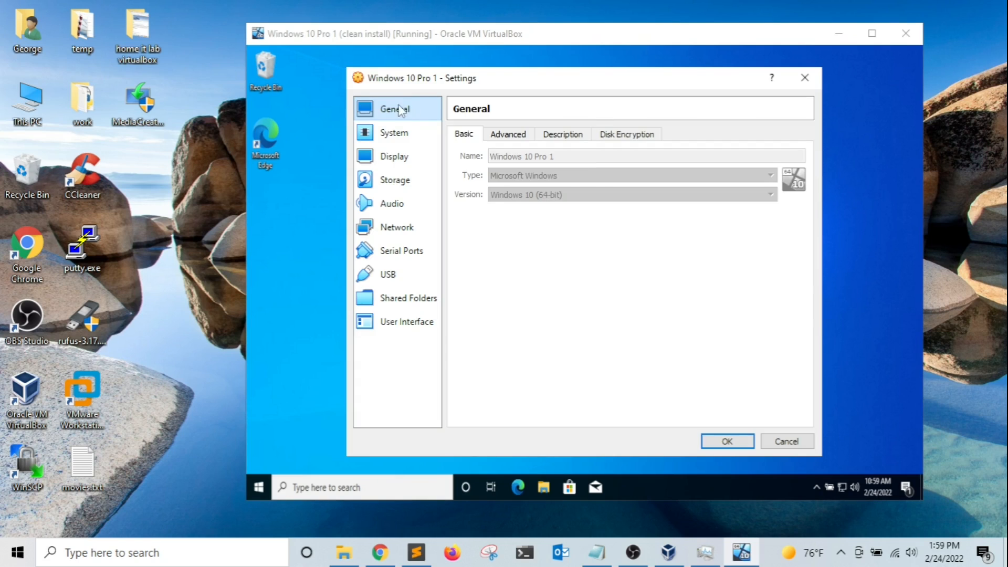
left_click(516, 133)
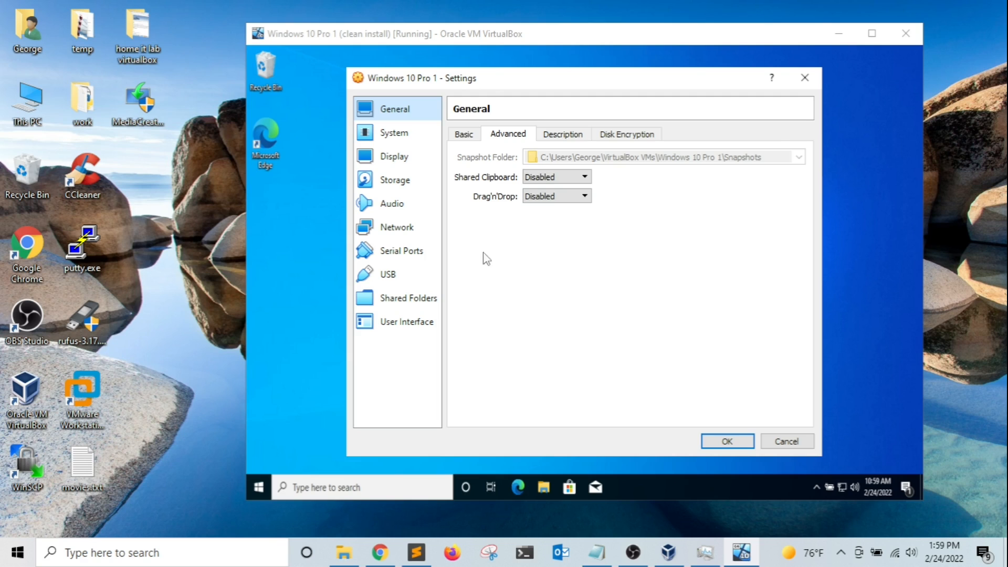
Set Shared Clipboard and Drag'n'Drop both to Bidirectional and save.
left_click(560, 177)
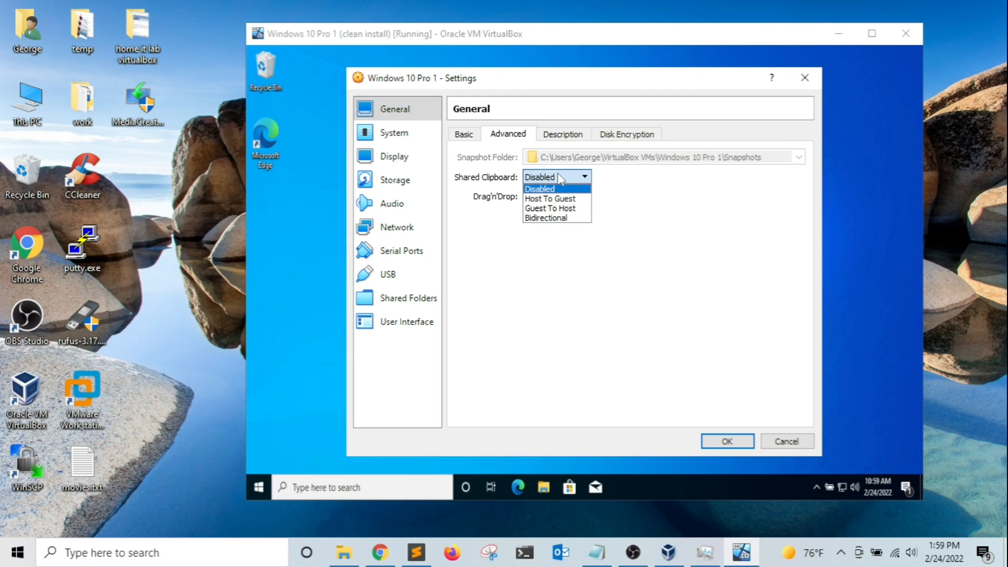
left_click(556, 217)
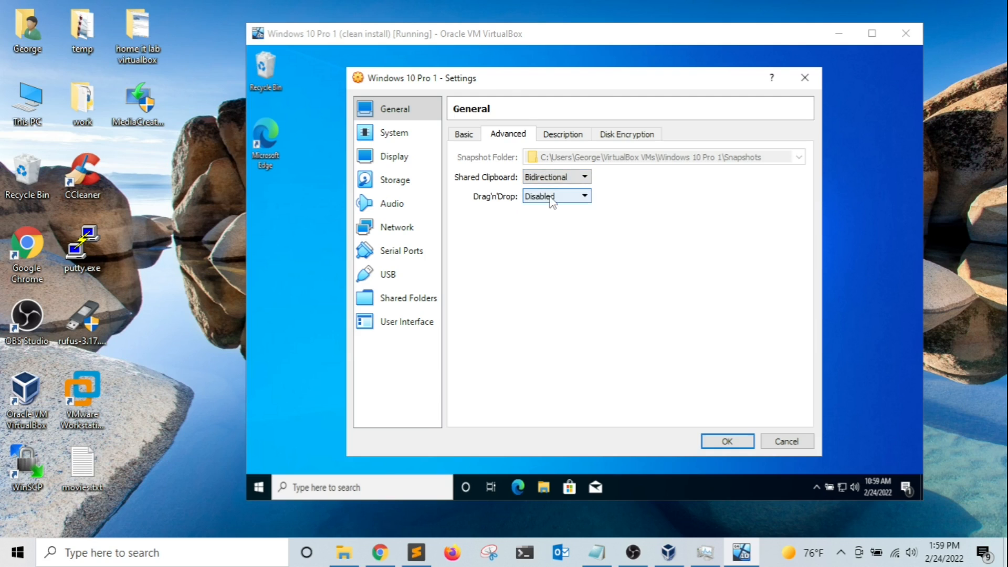
left_click(550, 197)
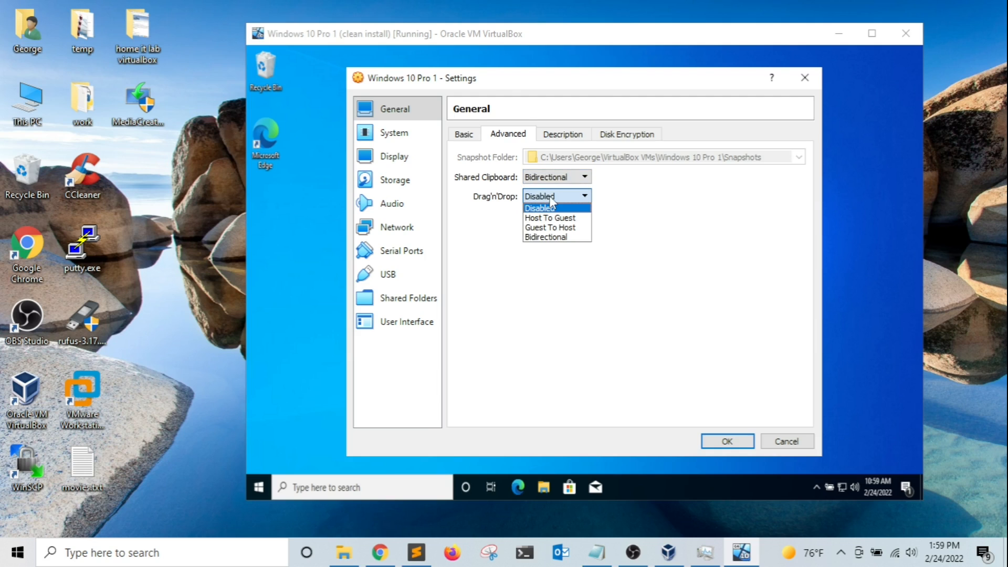
left_click(550, 238)
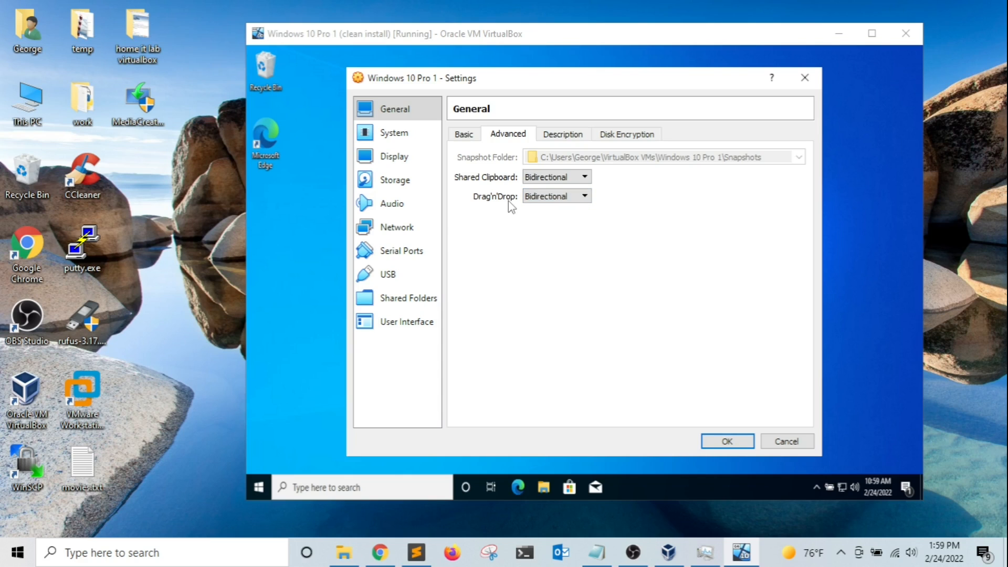
left_click(727, 442)
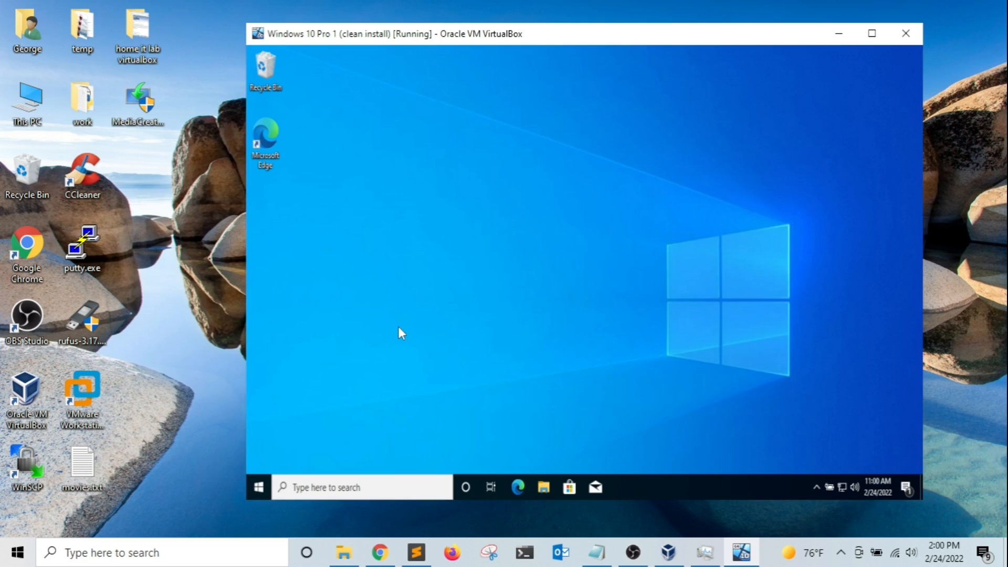
Drag movies.txt onto the VM desktop and open both the guest and host copies in Notepad.
left_click_drag(96, 450, 506, 209)
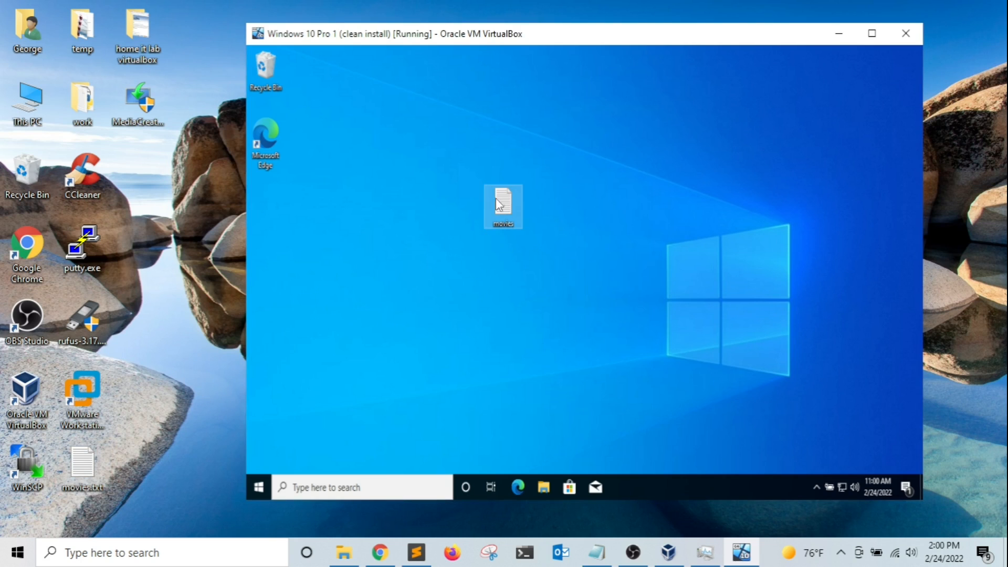
double_click(496, 204)
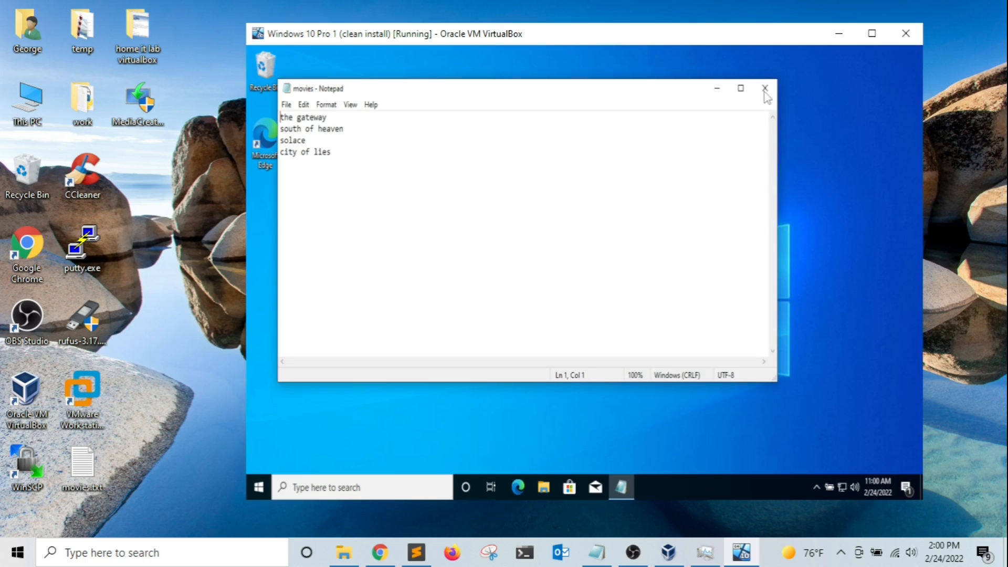
double_click(74, 468)
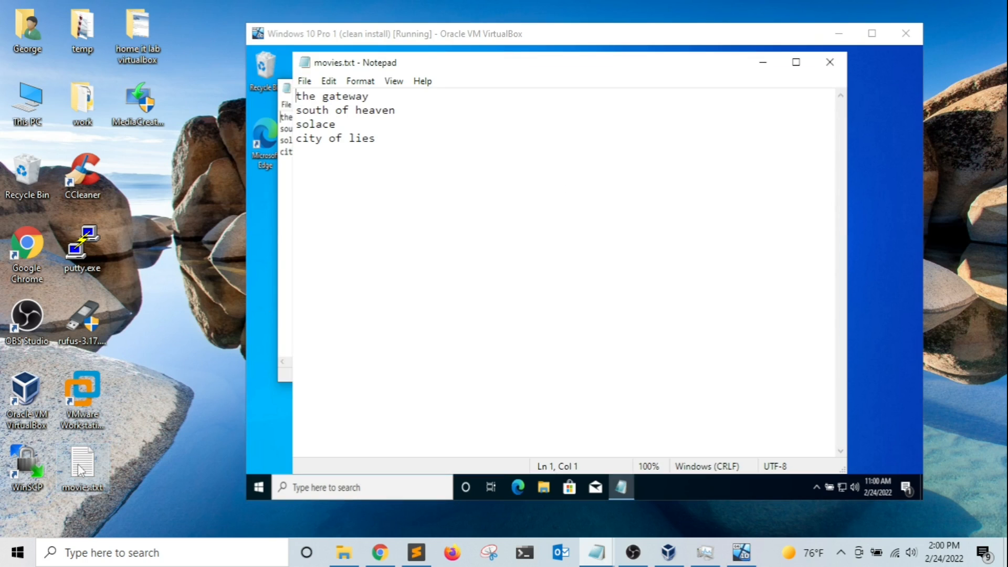
left_click_drag(412, 65, 140, 166)
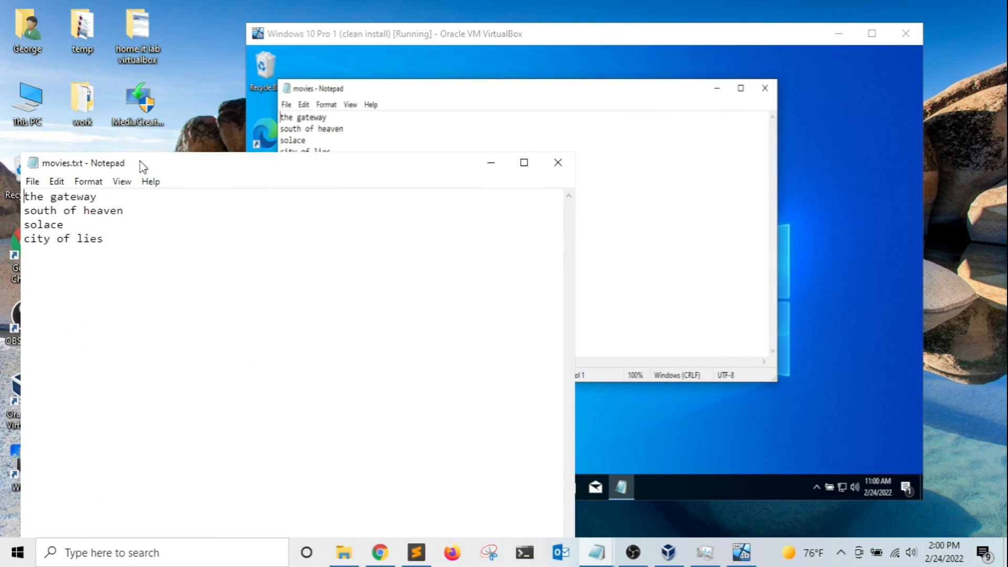
Add a 'hello world' line after city of lies in the host file and copy all its text.
left_click(110, 236)
key("Return")
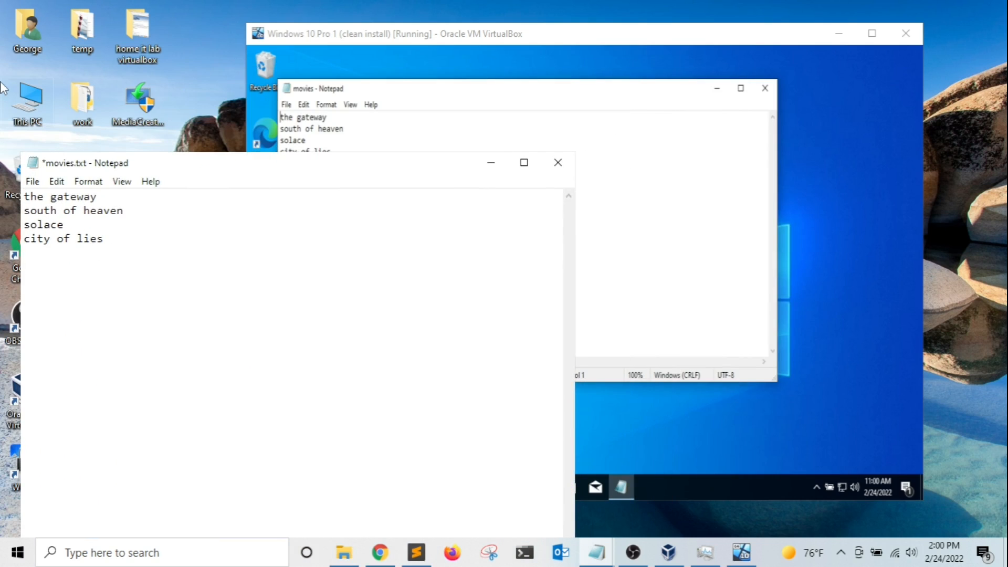
type("hello world")
left_click_drag(117, 266, 2, 98)
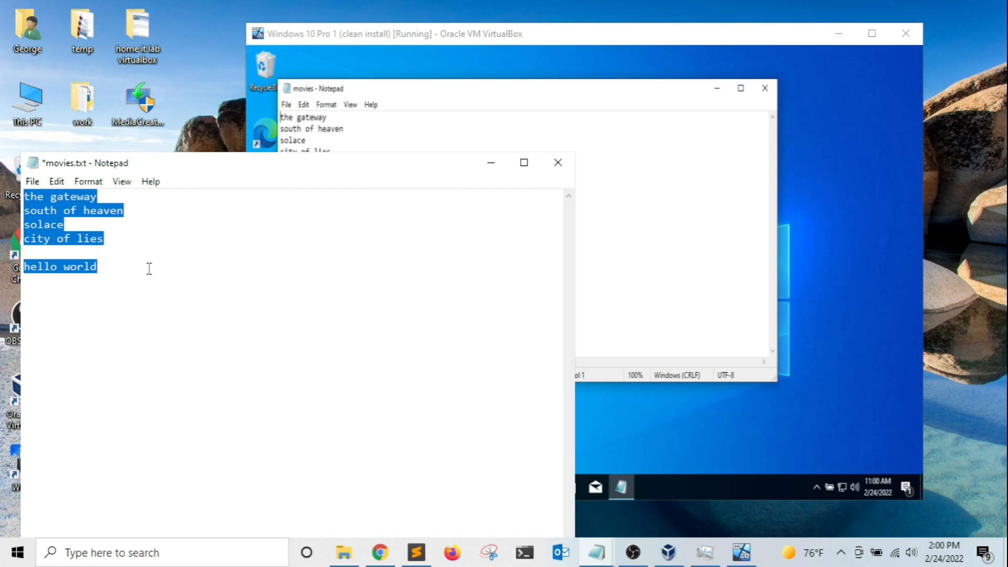
right_click(57, 210)
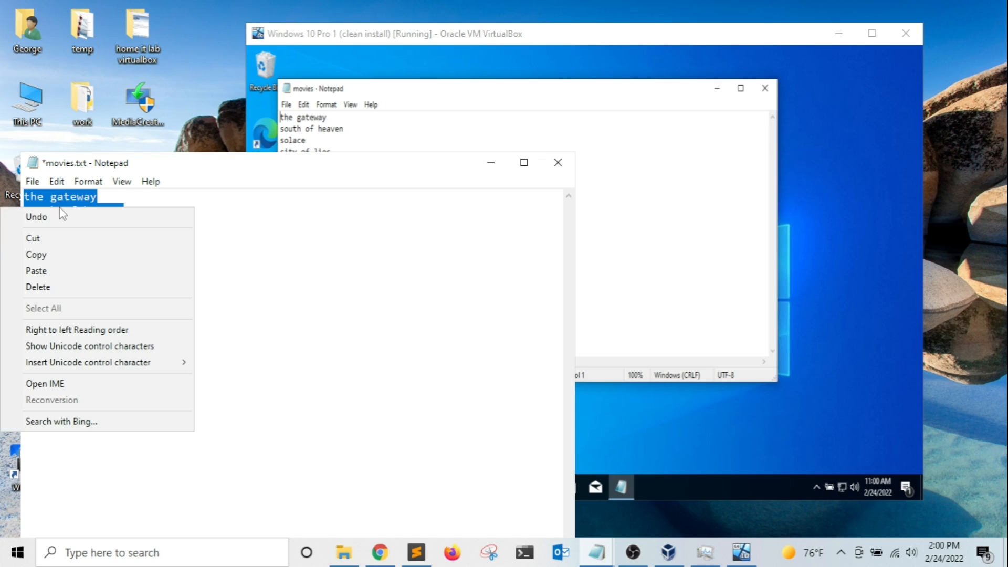
left_click(49, 260)
Paste the copied text on a new line in the guest movies file.
left_click(617, 164)
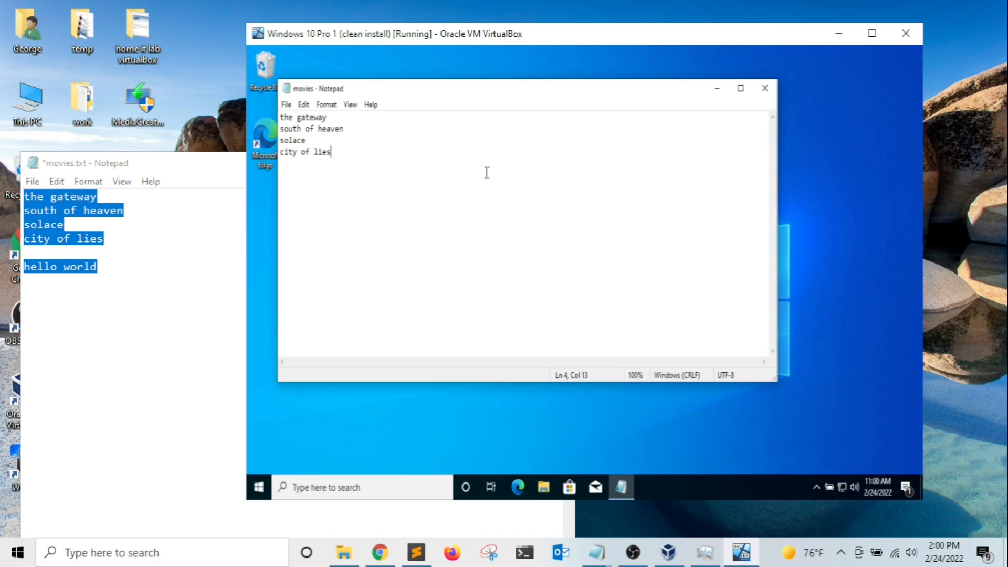
key("Return")
key("ctrl+v")
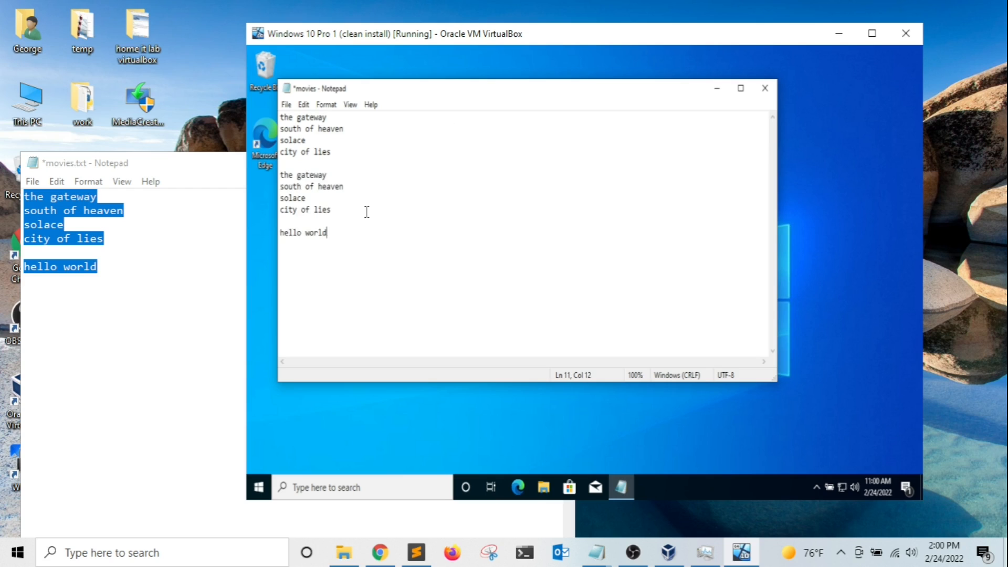
left_click_drag(451, 98, 487, 104)
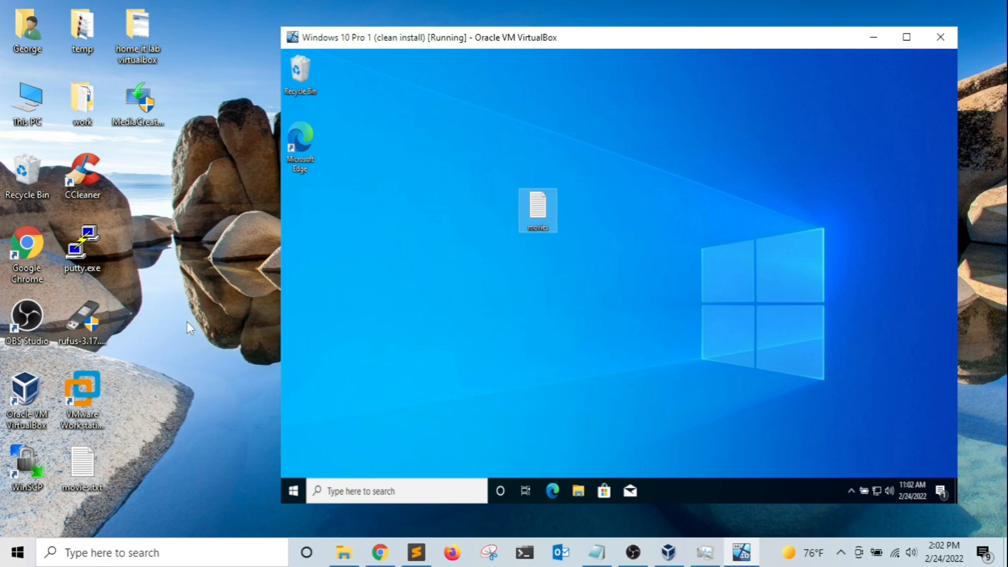
left_click(343, 552)
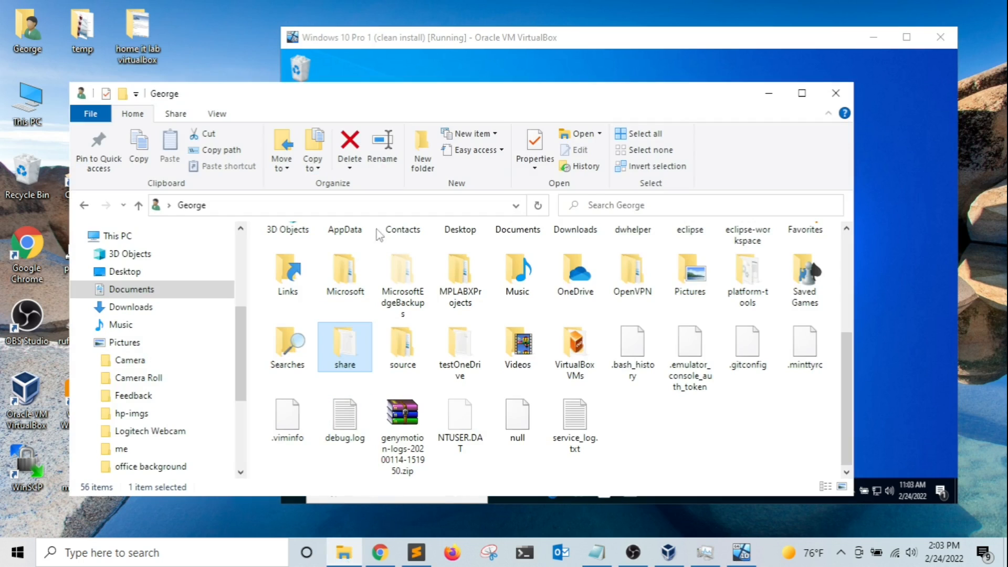
left_click_drag(465, 99, 441, 109)
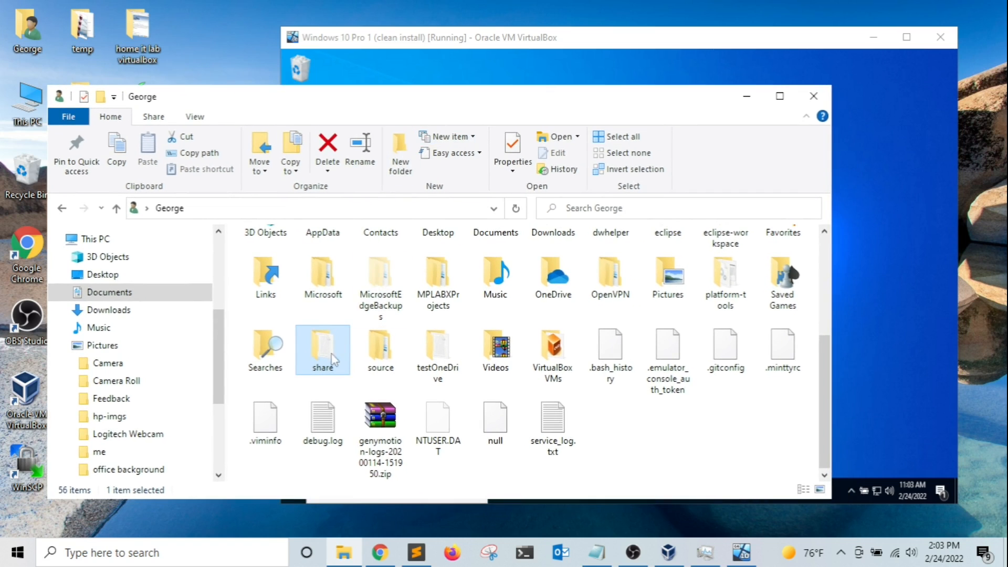
mouse_move(322, 356)
double_click(322, 356)
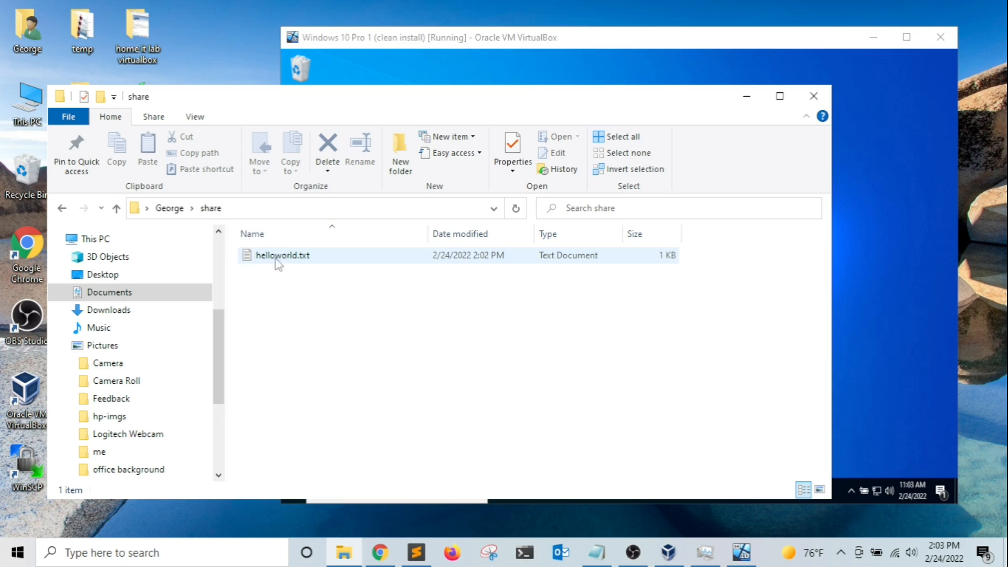
mouse_move(294, 262)
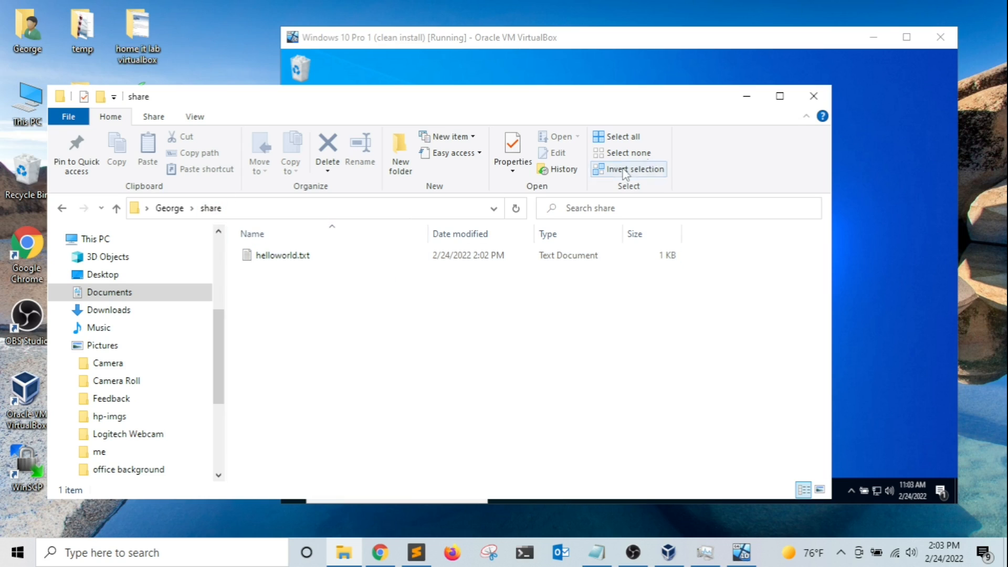
left_click(746, 96)
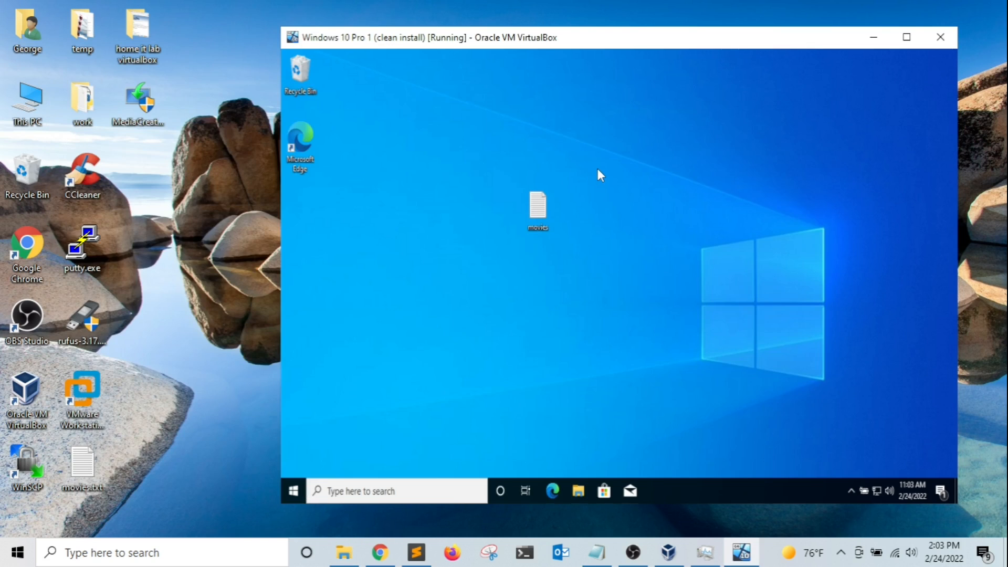
key("Control_R+Home")
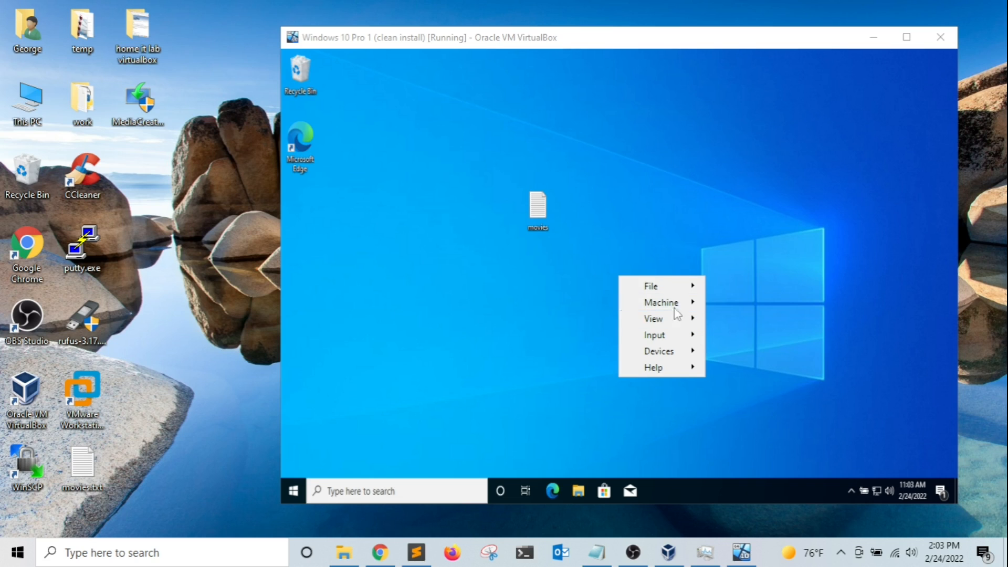
Add a new shared folder in Shared Folders settings with the host's share folder as its path.
mouse_move(677, 303)
left_click(741, 302)
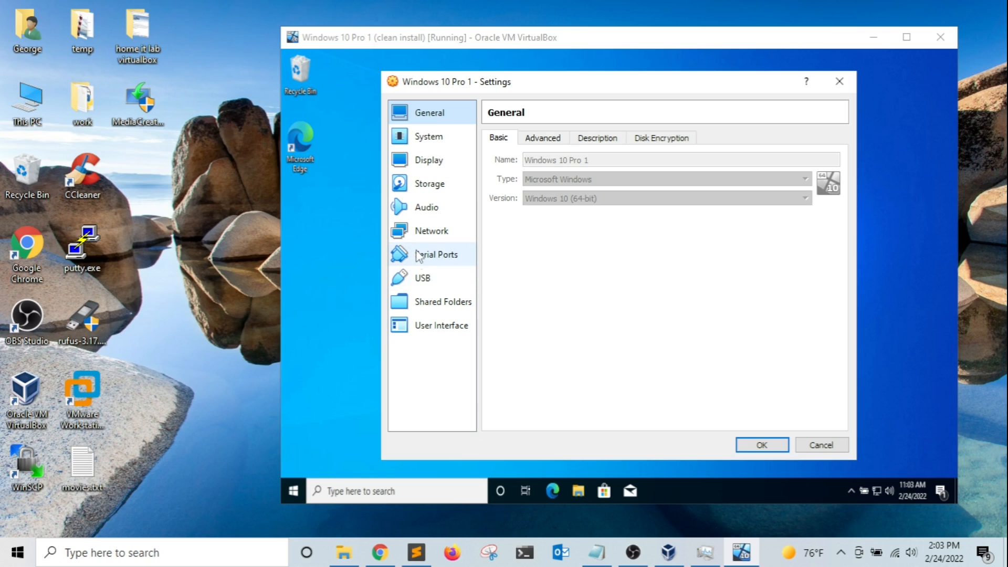
left_click(433, 302)
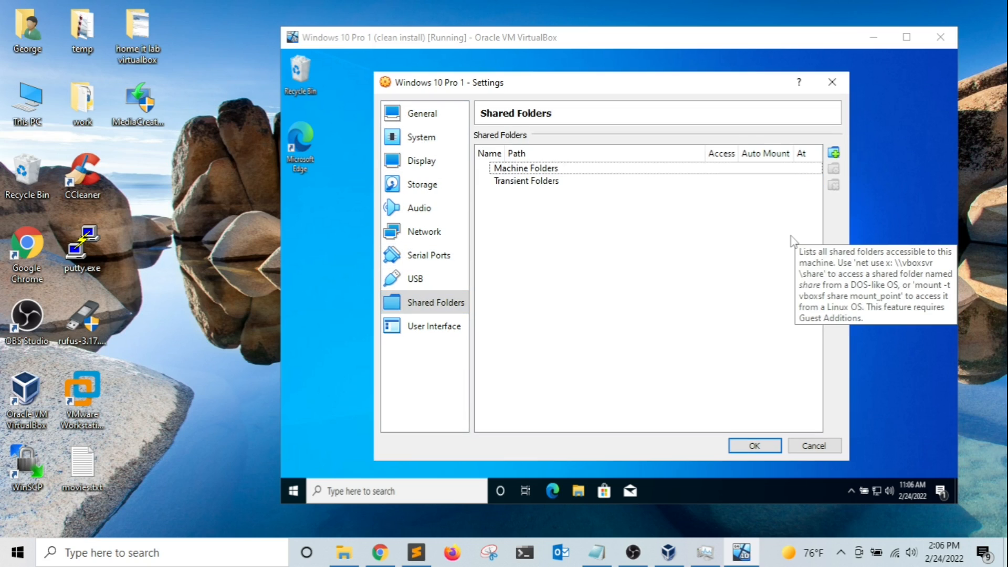
left_click(834, 152)
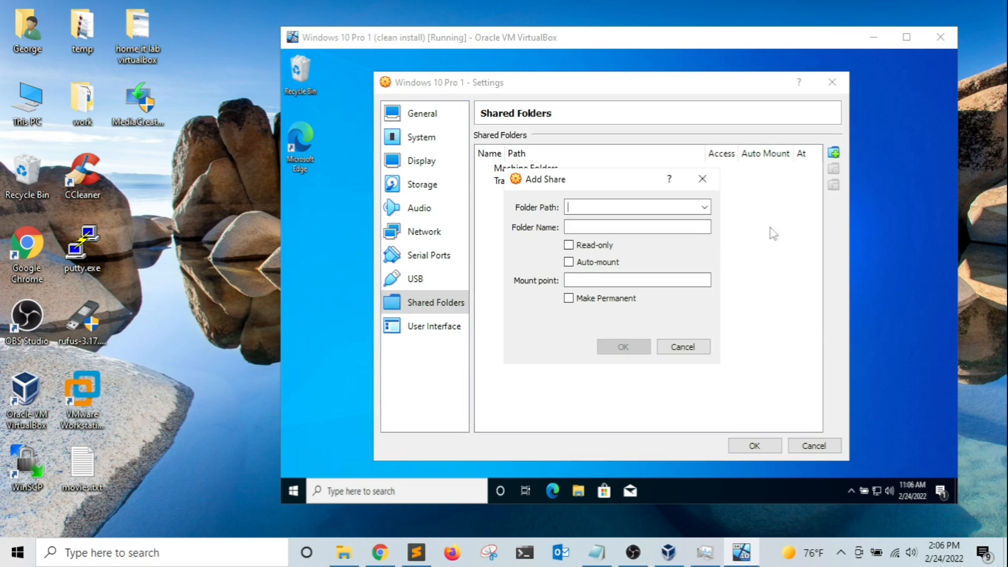
left_click(704, 207)
left_click(667, 227)
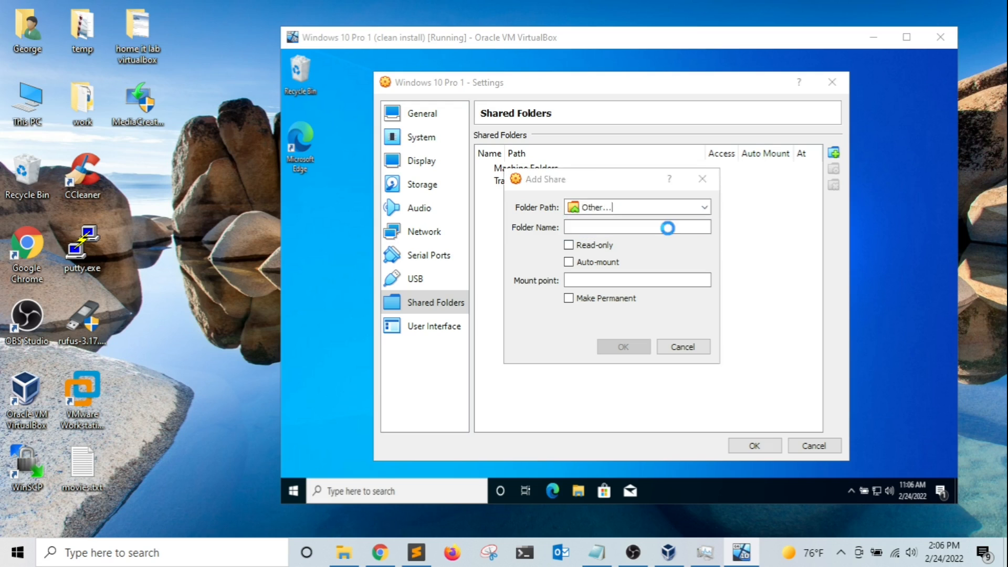
left_click_drag(678, 180, 547, 85)
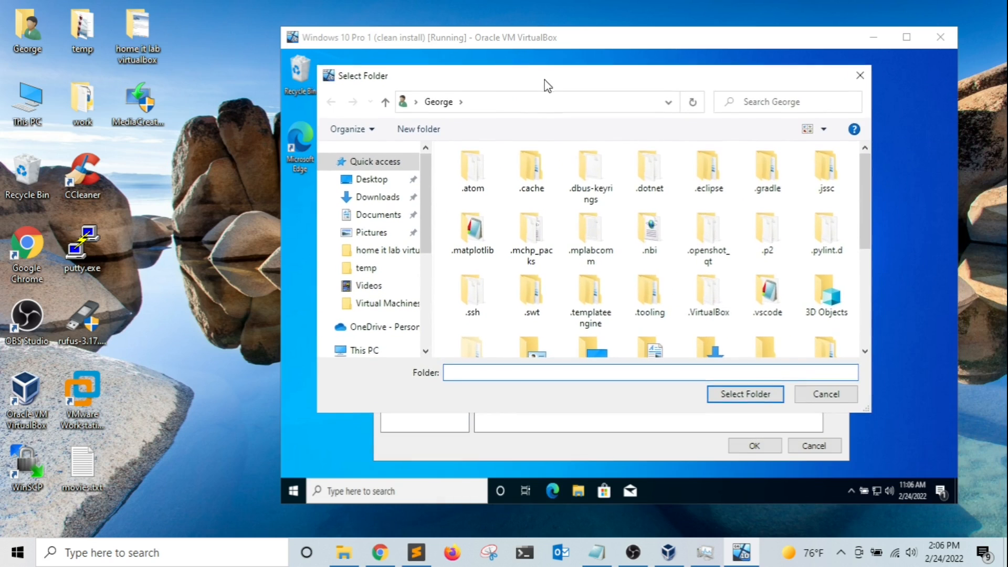
scroll(662, 210, "down", 3)
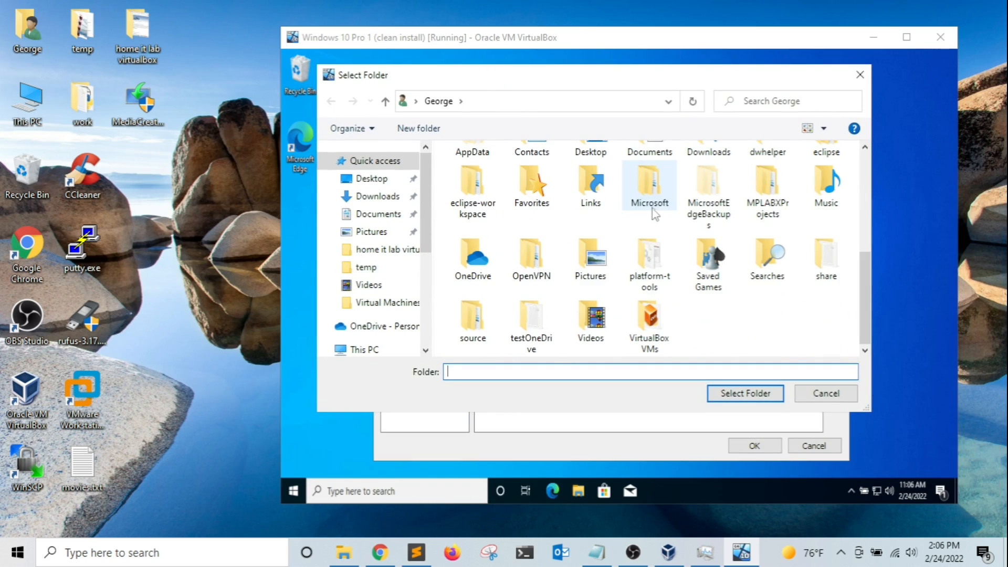
left_click(831, 267)
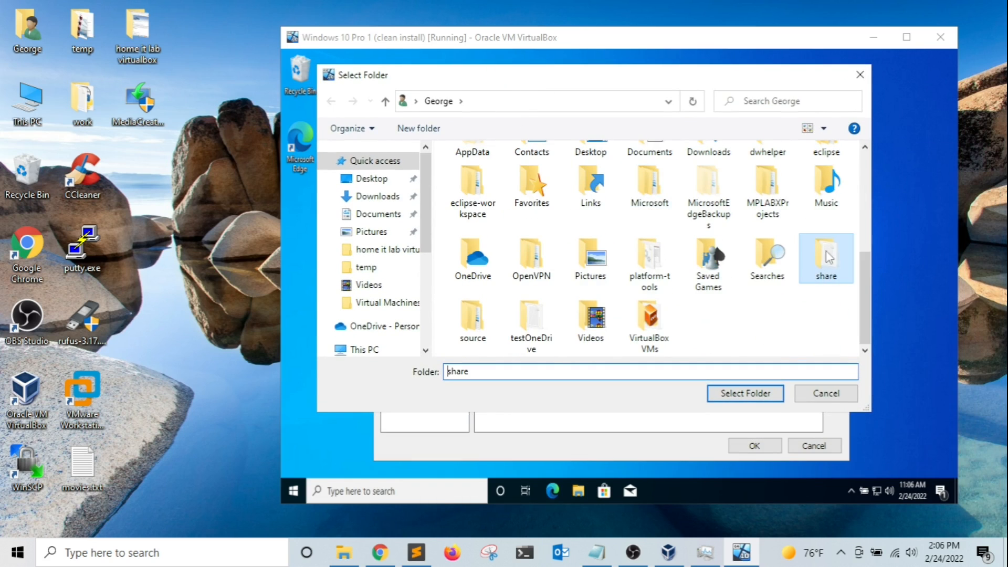
left_click(758, 393)
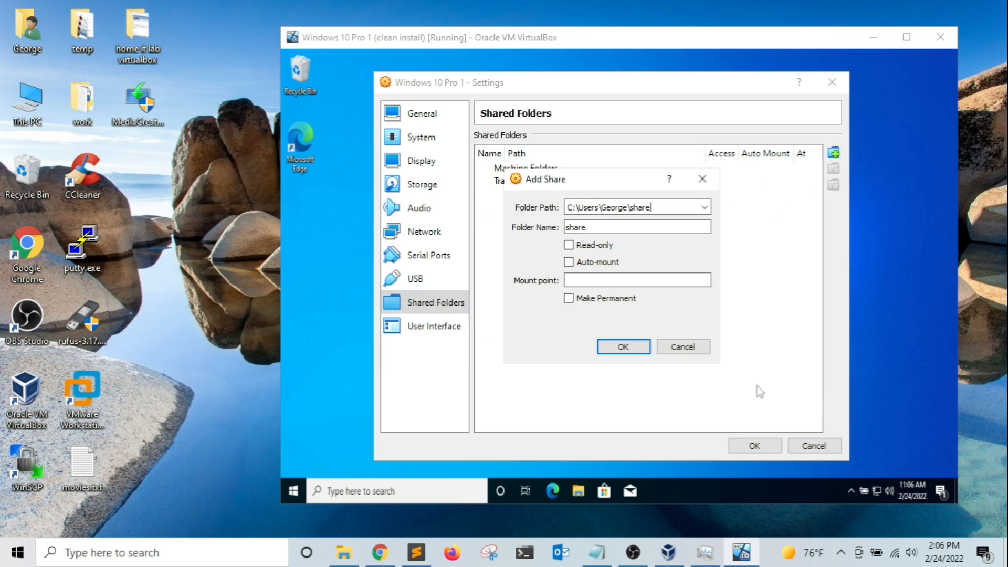
Make the share read-only, auto-mounted at \\vbox-svr\share and permanent, then save the settings.
left_click(589, 250)
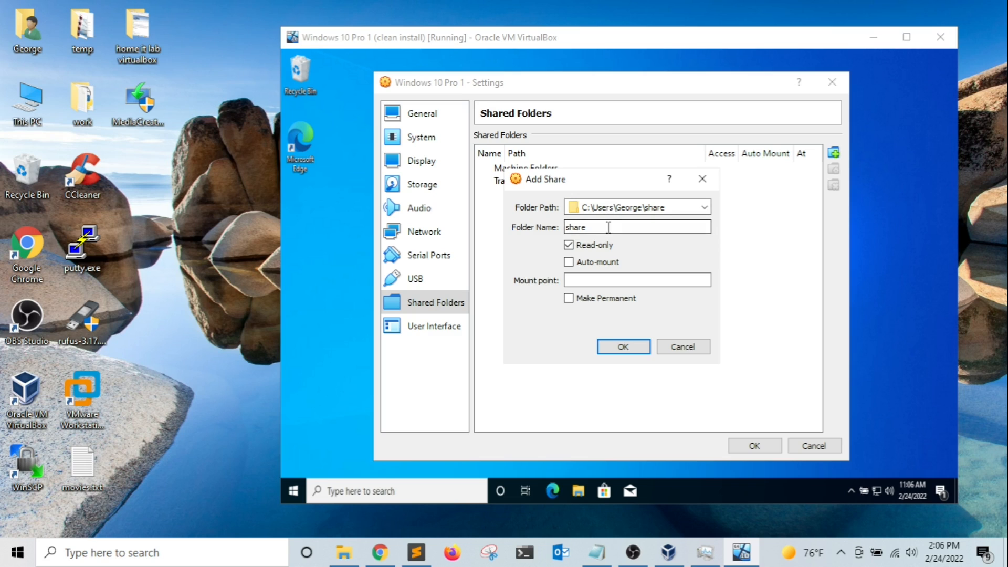
left_click(591, 269)
left_click(575, 280)
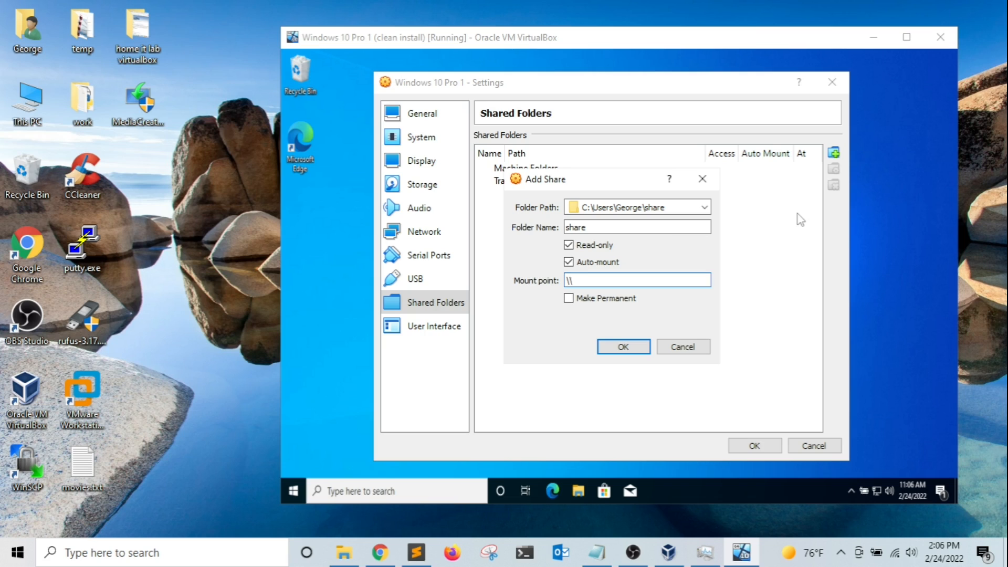
type("svr\\share")
left_click(577, 298)
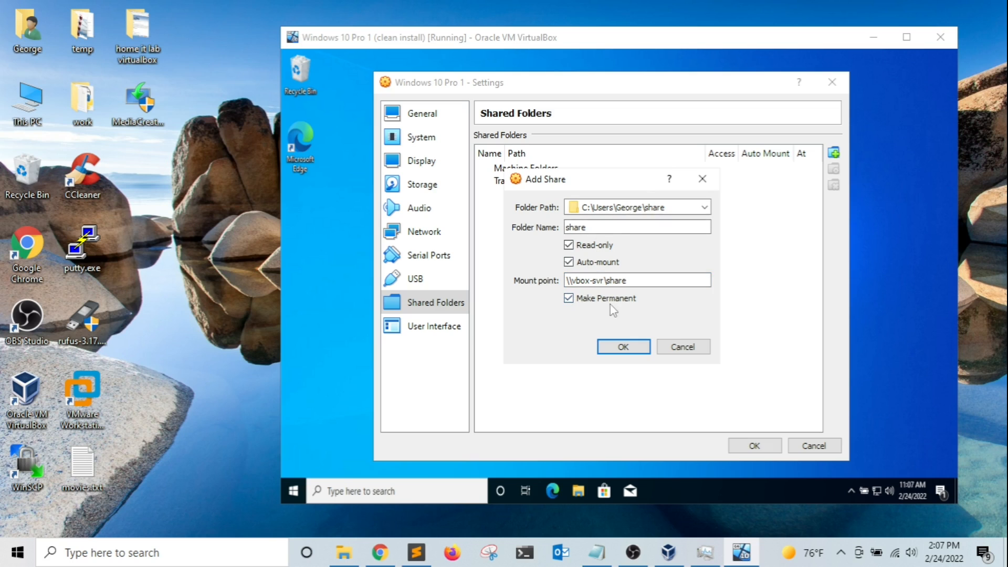
left_click(625, 344)
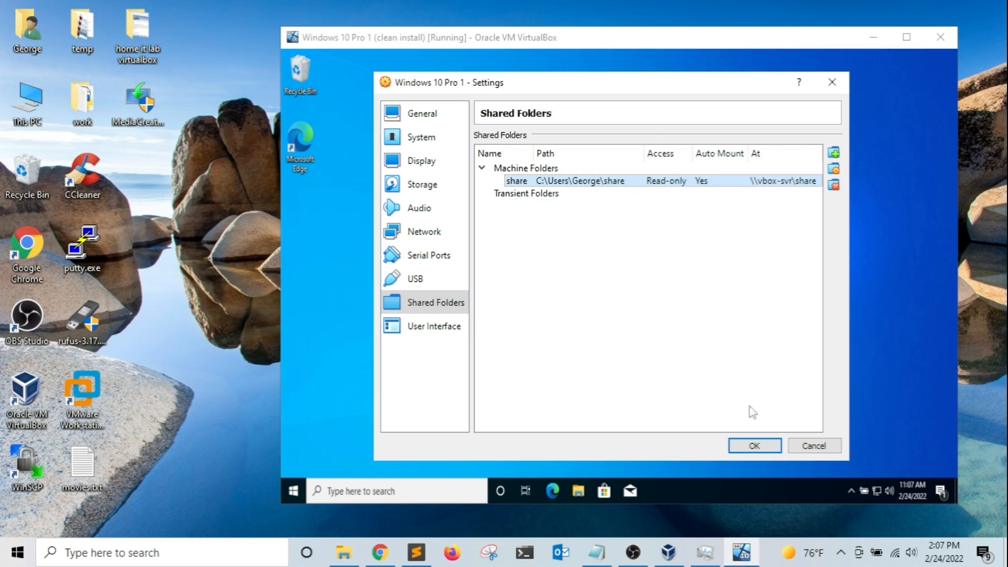
left_click(754, 446)
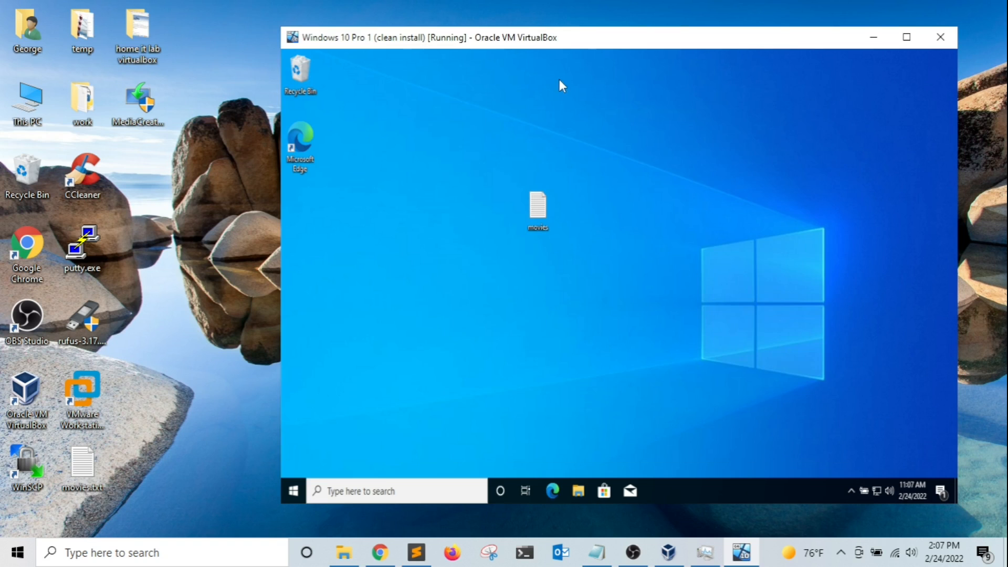
In the guest's File Explorer, go to This PC and open the share (Z:) network drive.
left_click_drag(589, 38, 515, 33)
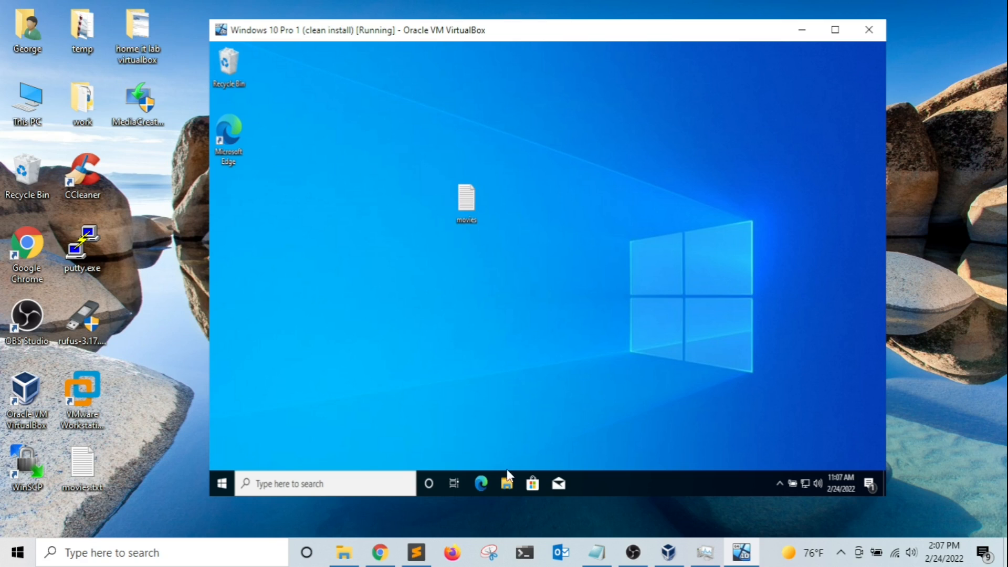
left_click(507, 483)
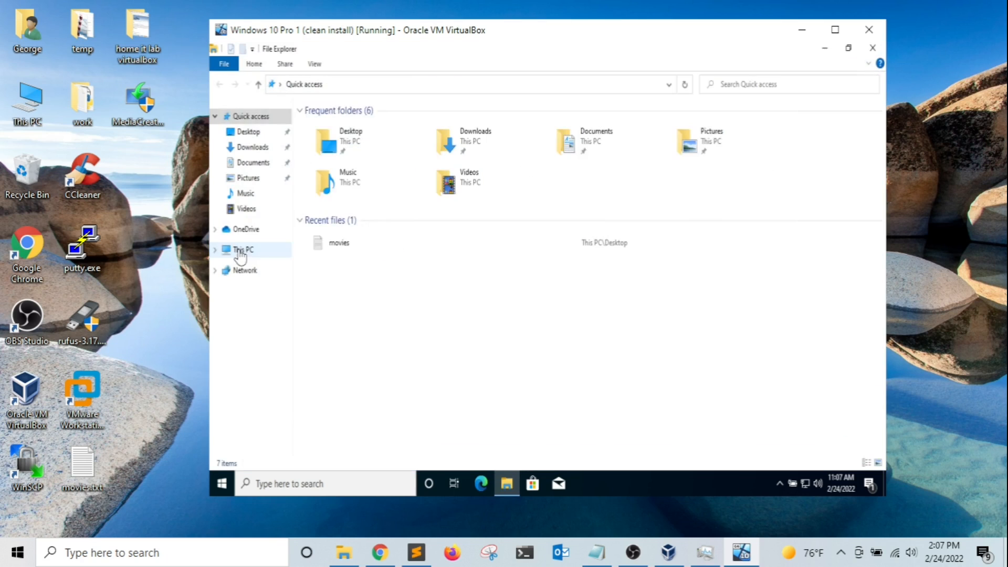
left_click(239, 252)
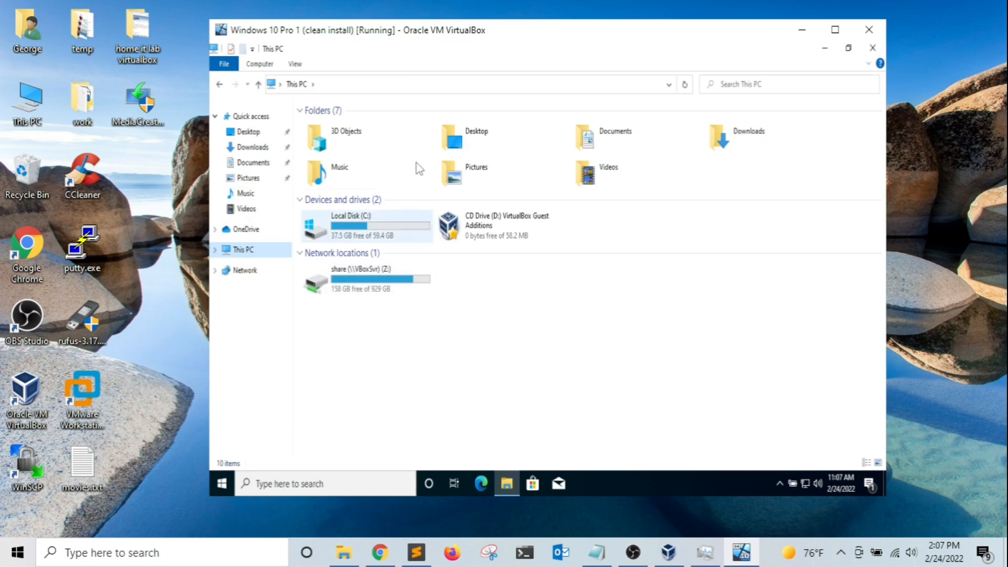
double_click(359, 284)
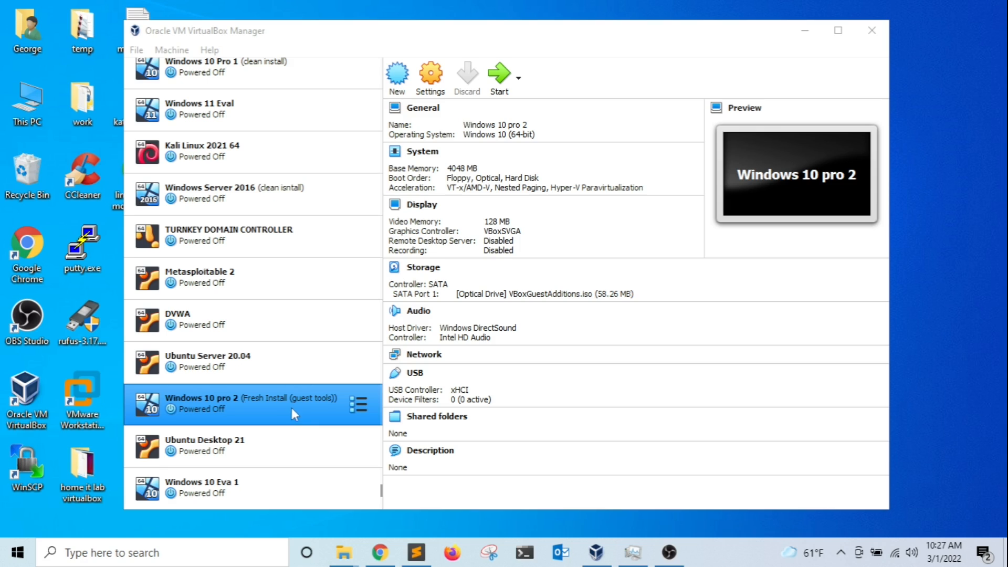
In Windows 10 pro 2's Storage settings, add a hard disk attachment to the SATA controller.
left_click(430, 75)
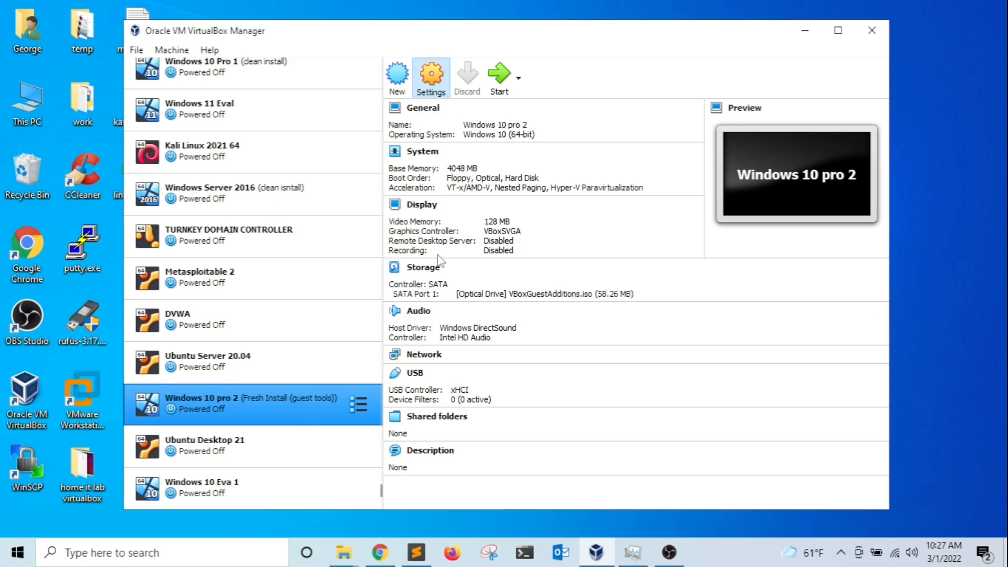
left_click(315, 183)
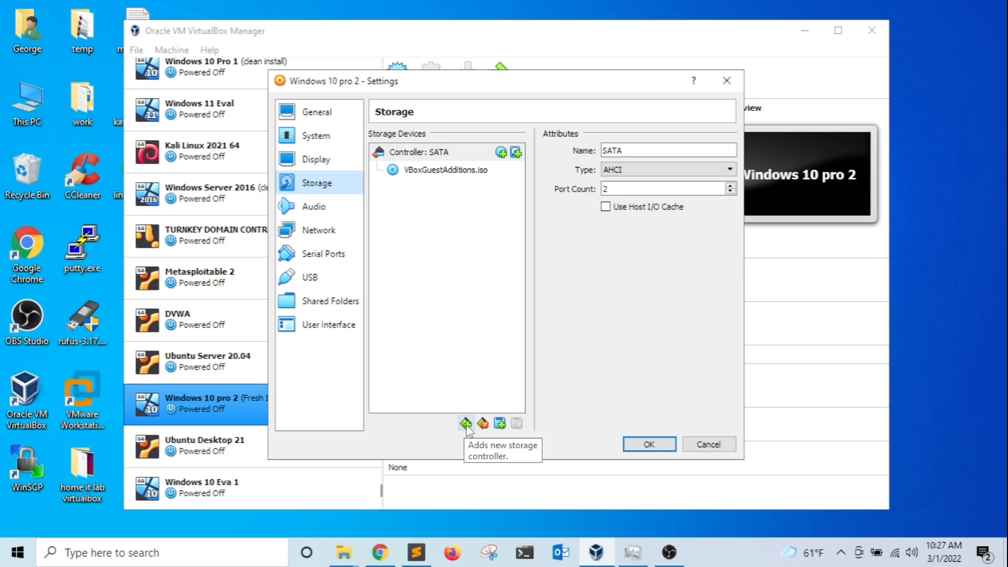
left_click(500, 424)
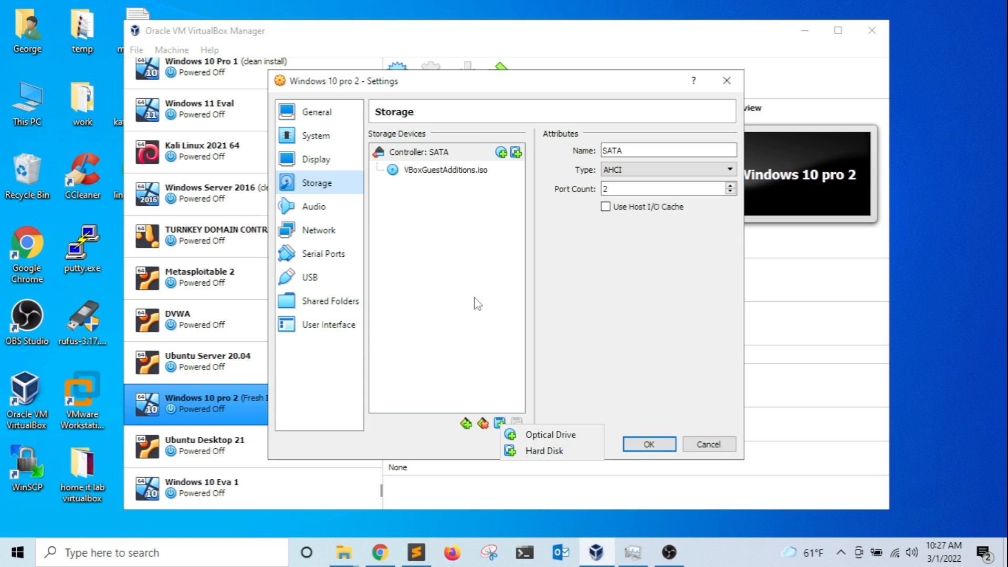
left_click(546, 455)
Add the existing Windows 10 pro 2.vdi image and attach it to the controller.
left_click_drag(539, 177, 494, 160)
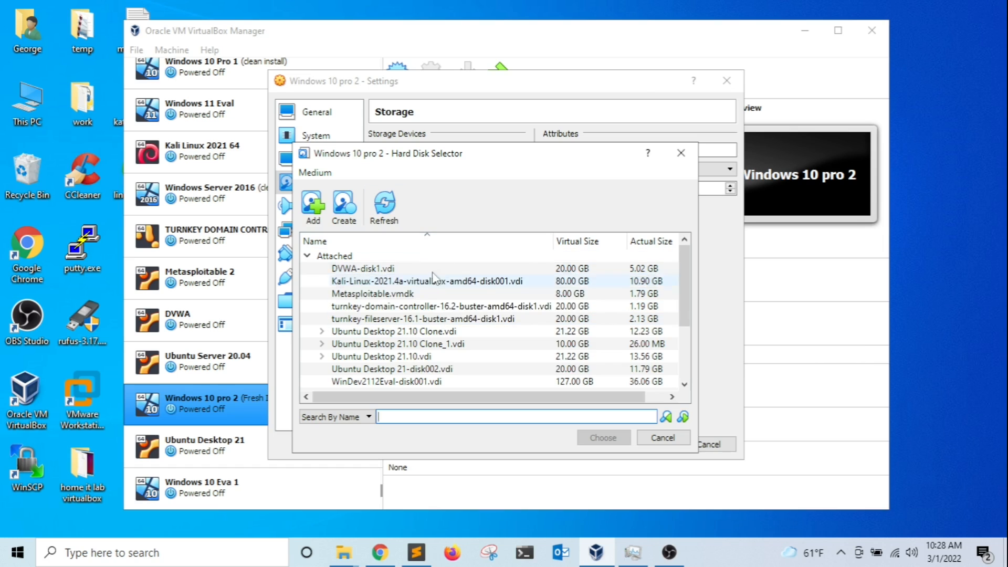
left_click(317, 205)
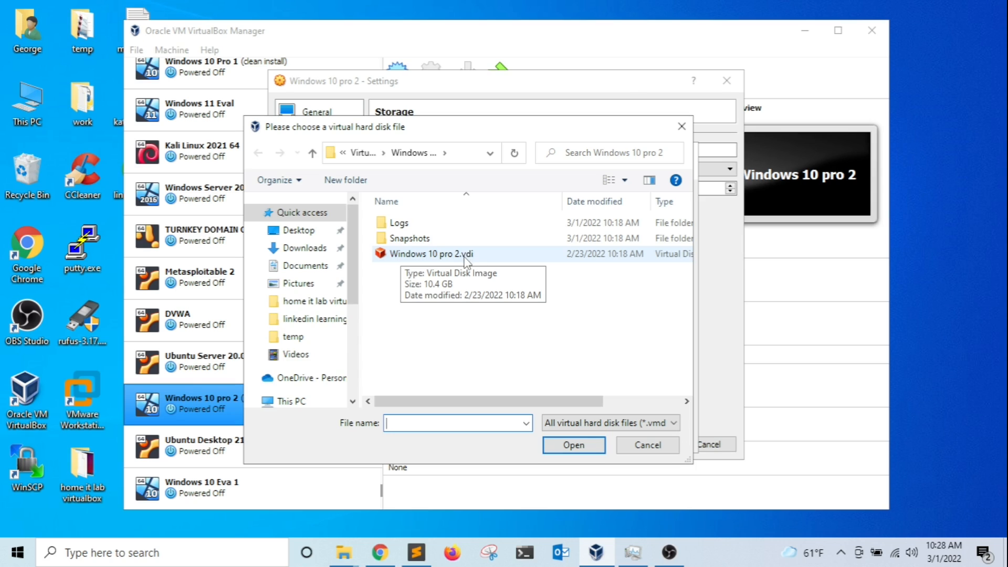
left_click(440, 257)
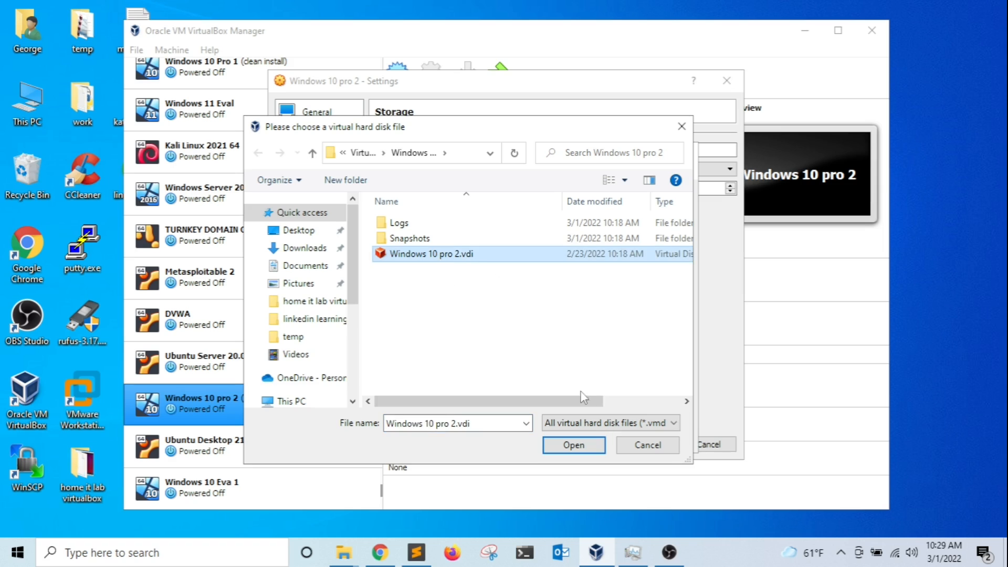
left_click(575, 446)
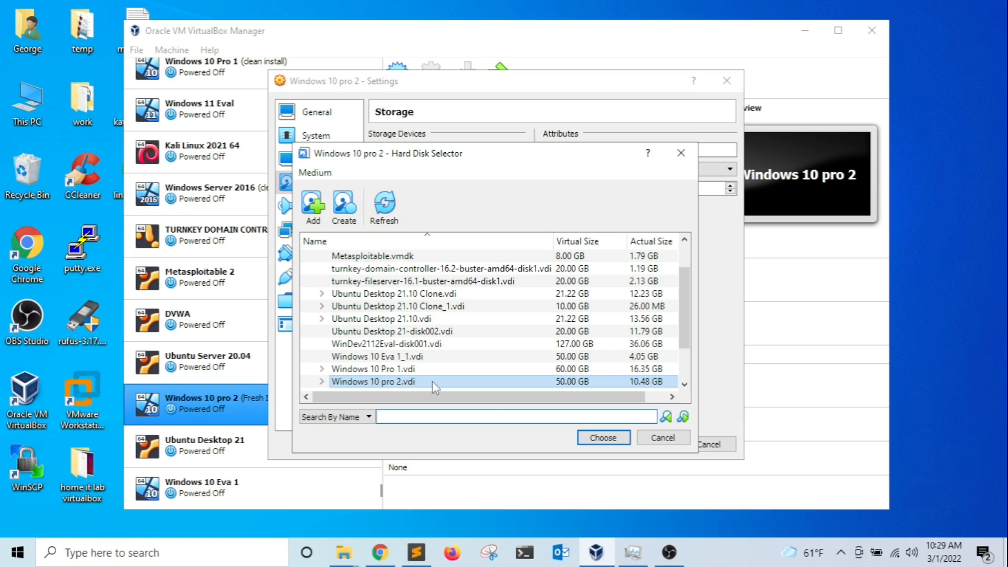
left_click(599, 440)
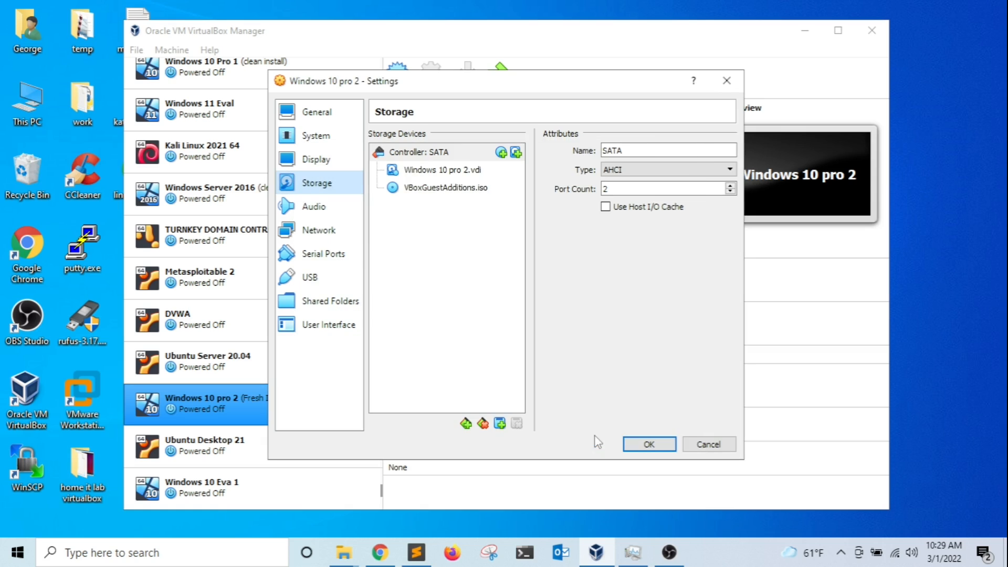
left_click(444, 173)
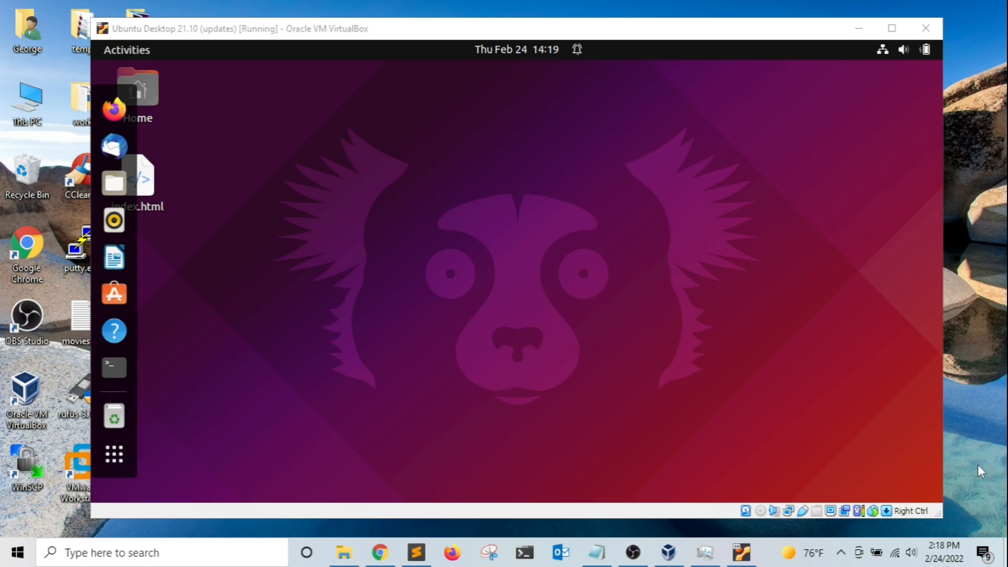
Eject the 802.11n USB Wireless LAN Card from the host using the tray's USB device icon.
left_click(841, 553)
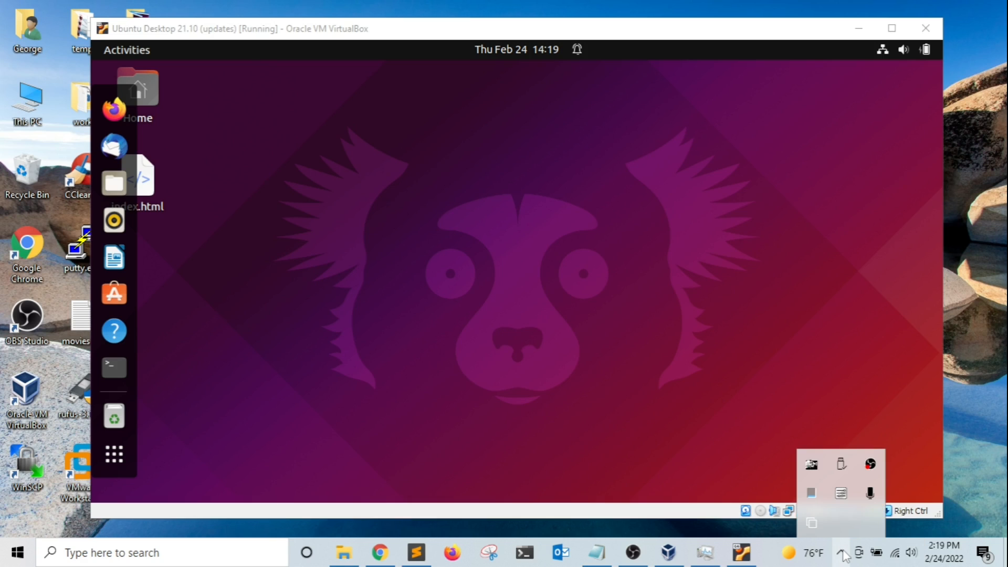
right_click(841, 464)
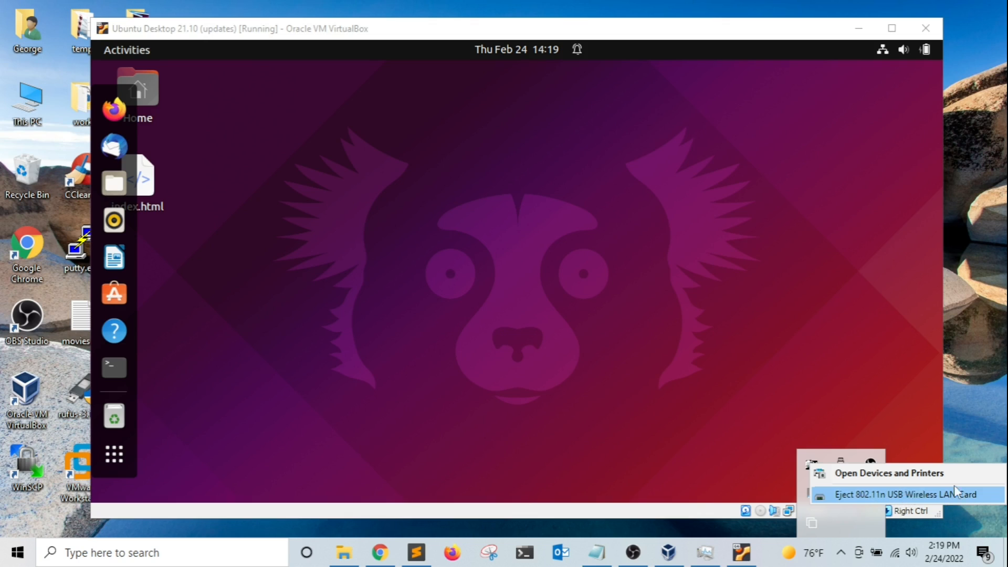
left_click(969, 443)
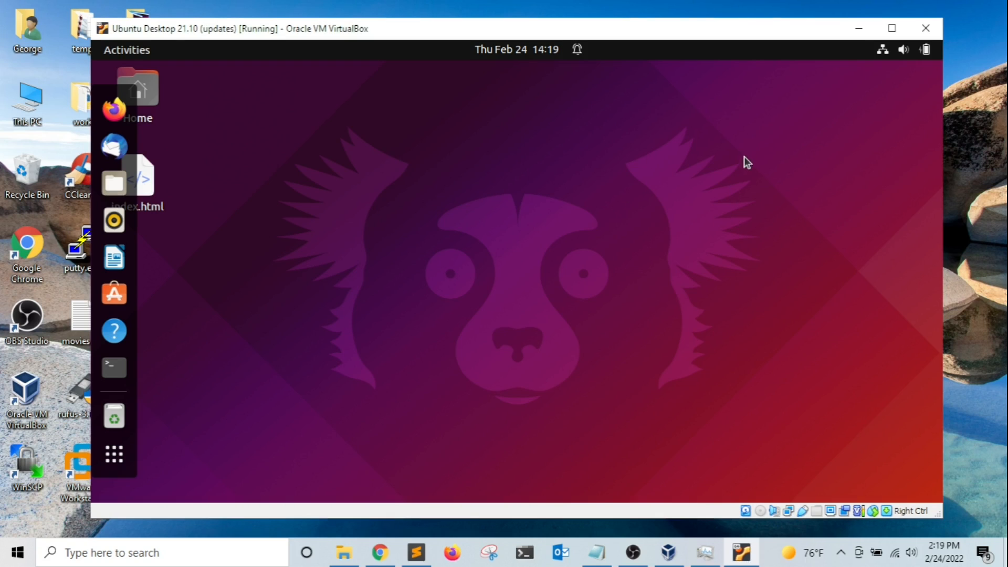
Check the guest's network menu, then attach the Ralink 802.11 n WLAN USB adapter to the VM.
left_click(886, 51)
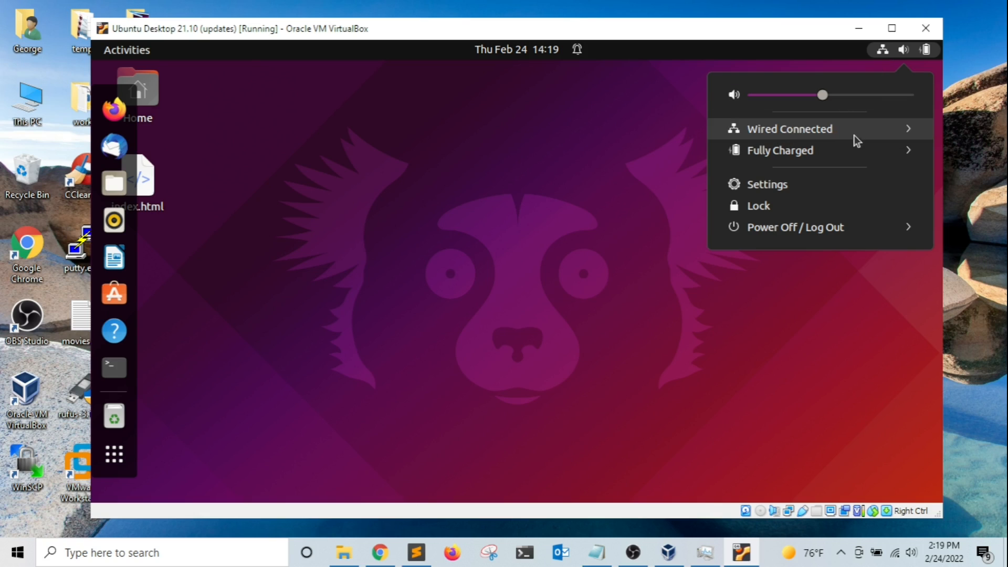
left_click(609, 135)
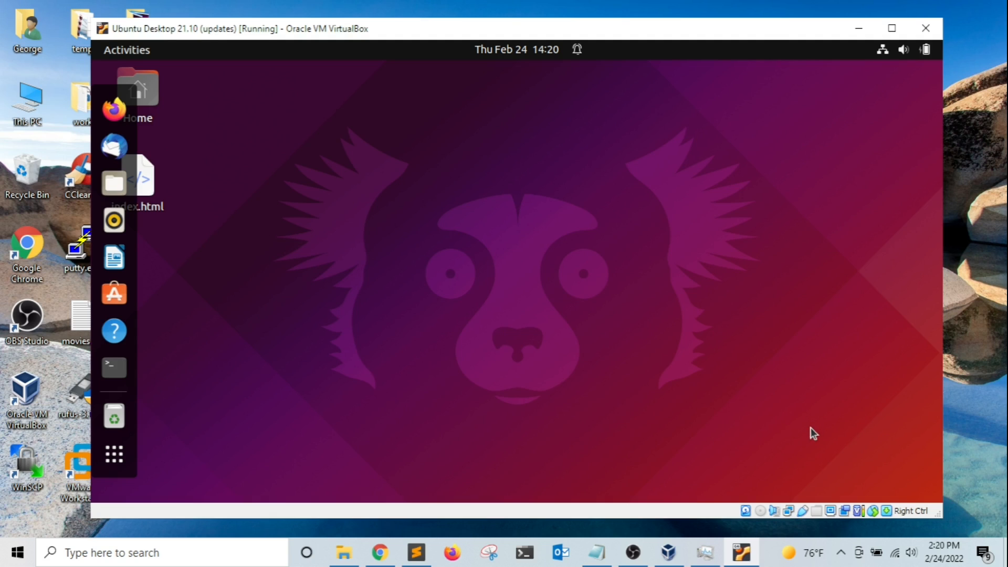
left_click(803, 512)
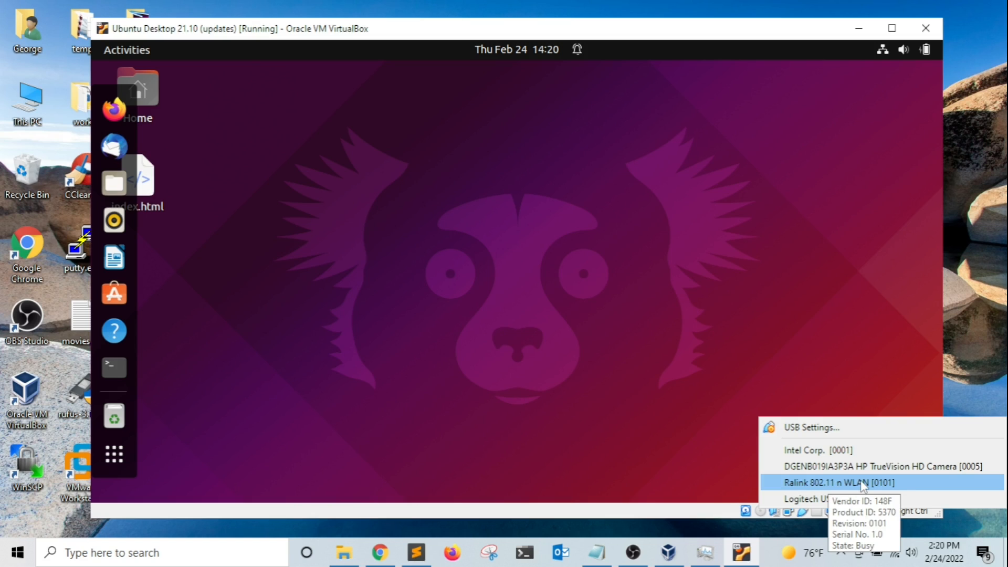
left_click(838, 483)
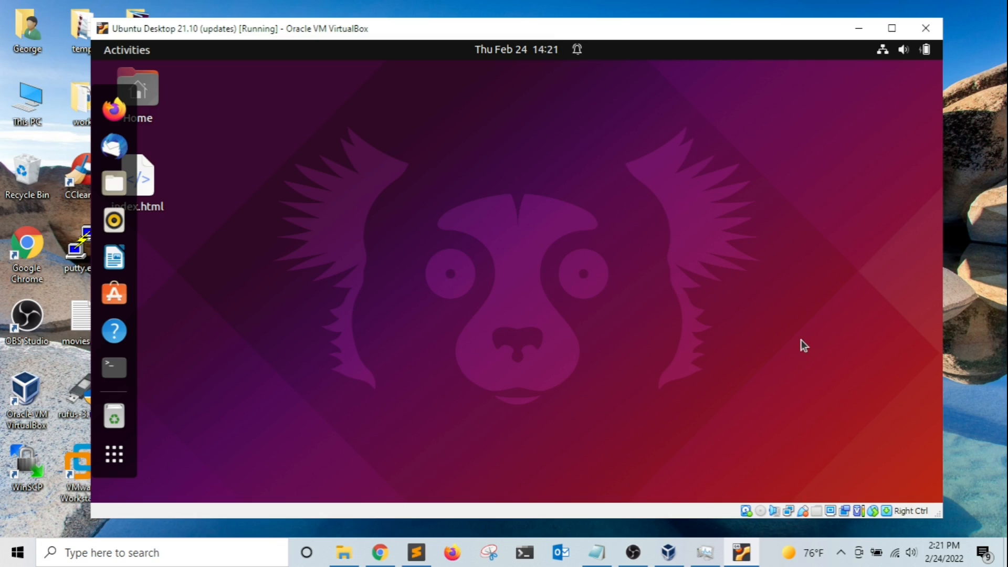
Review the guest's Wi-Fi networks, selecting eagle2024, then close the list without changes.
left_click(883, 50)
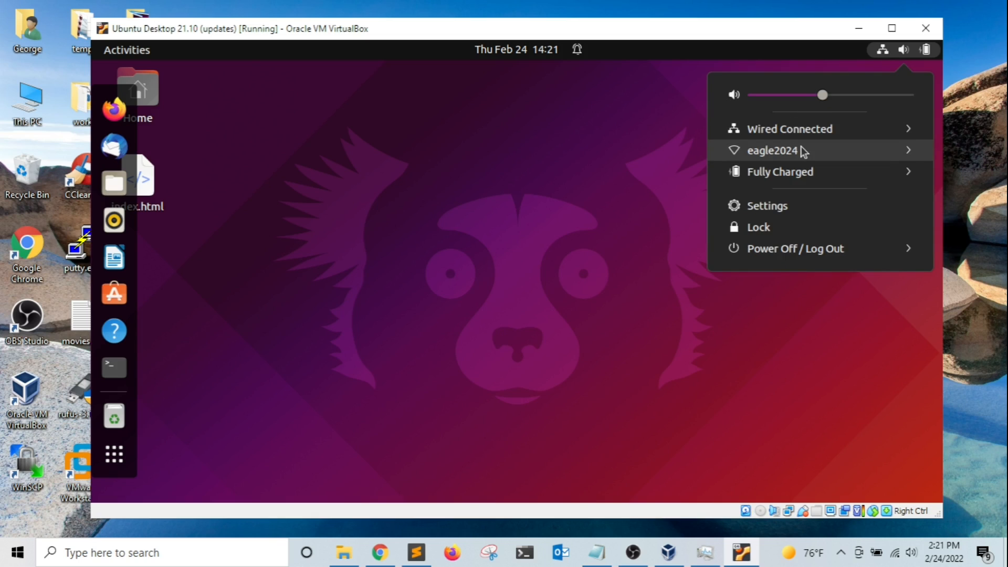
left_click(773, 152)
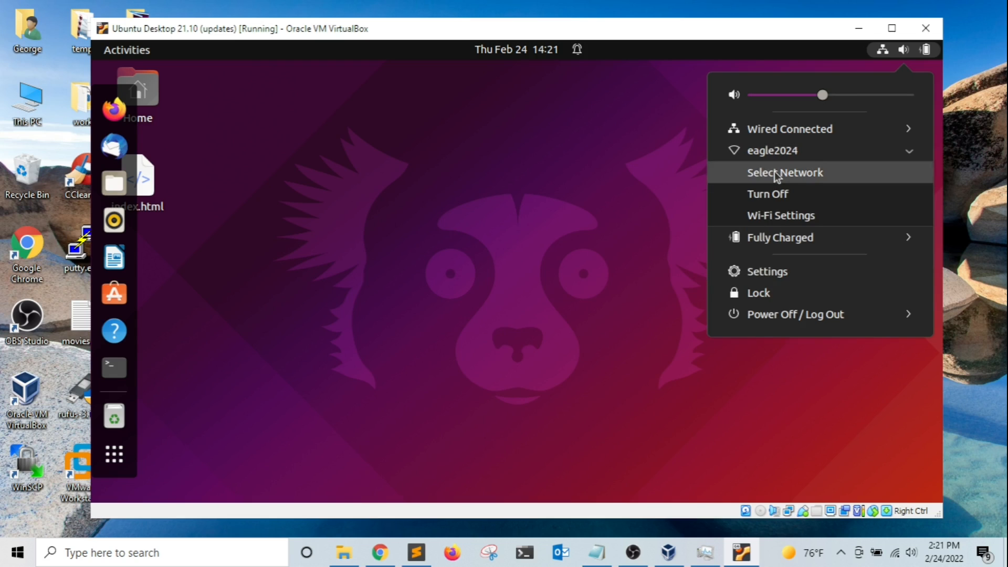
left_click(776, 173)
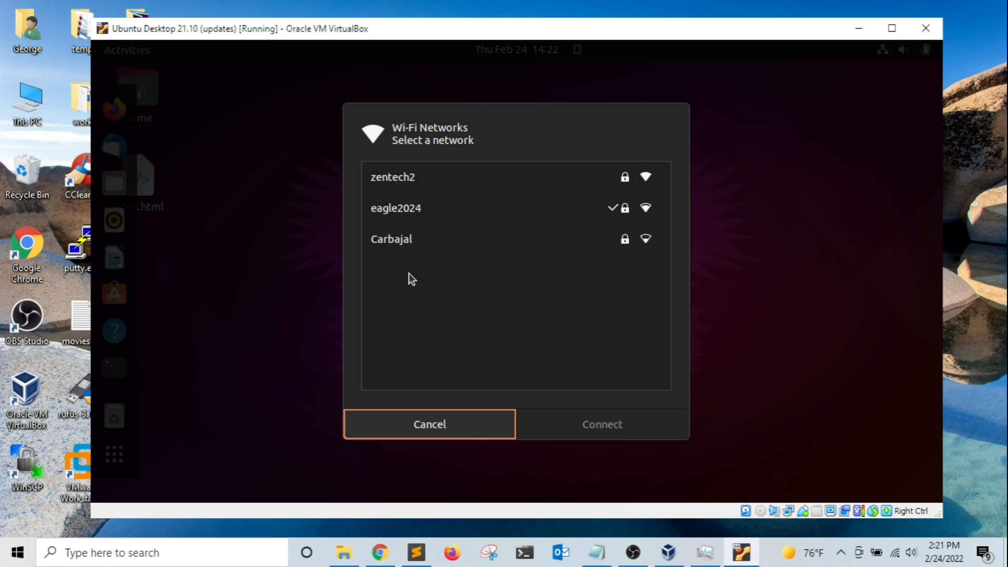
left_click(411, 213)
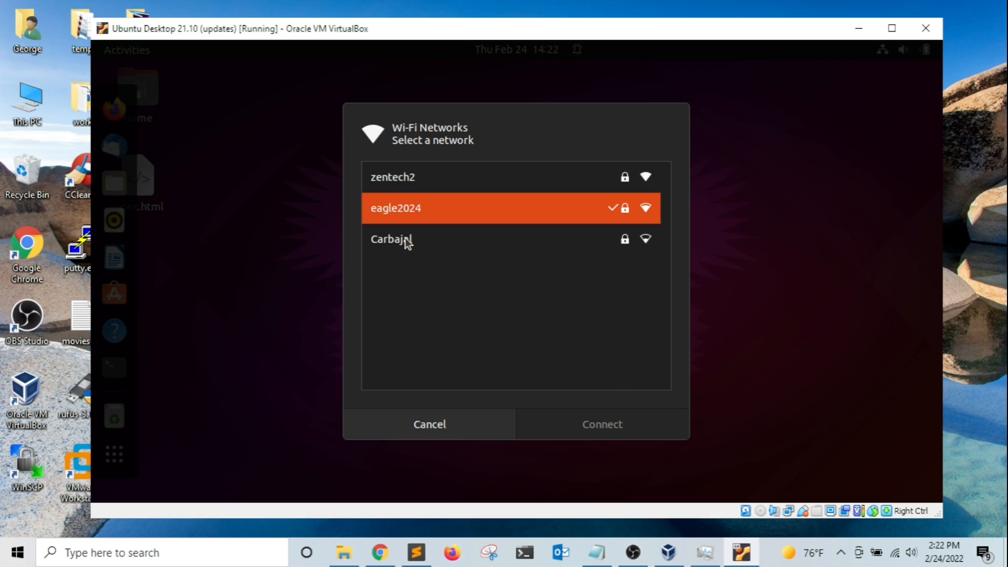
left_click(422, 423)
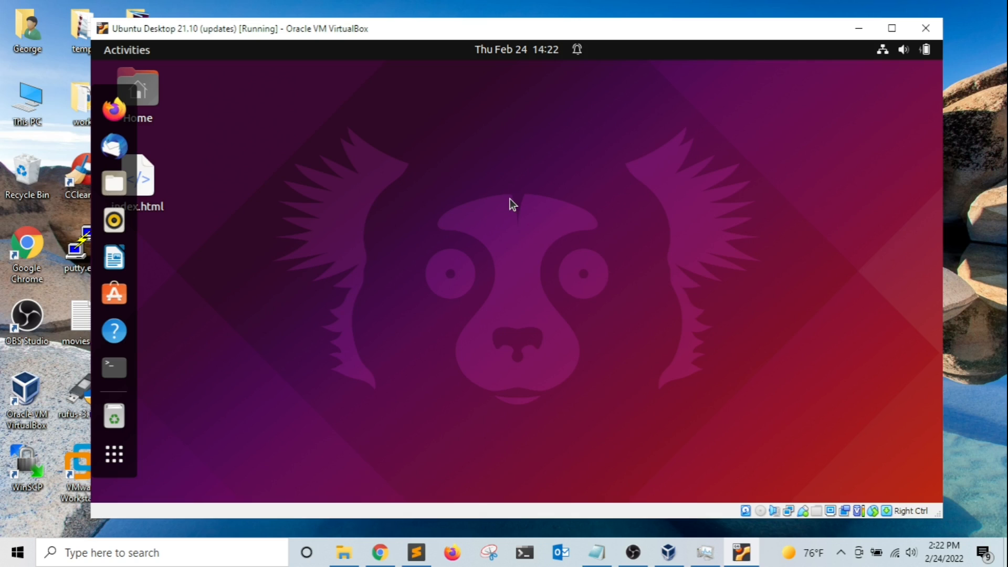
Add a USB filter for the Ralink 802.11 n WLAN adapter in the VM's settings and review its details.
key("ctrl+Home")
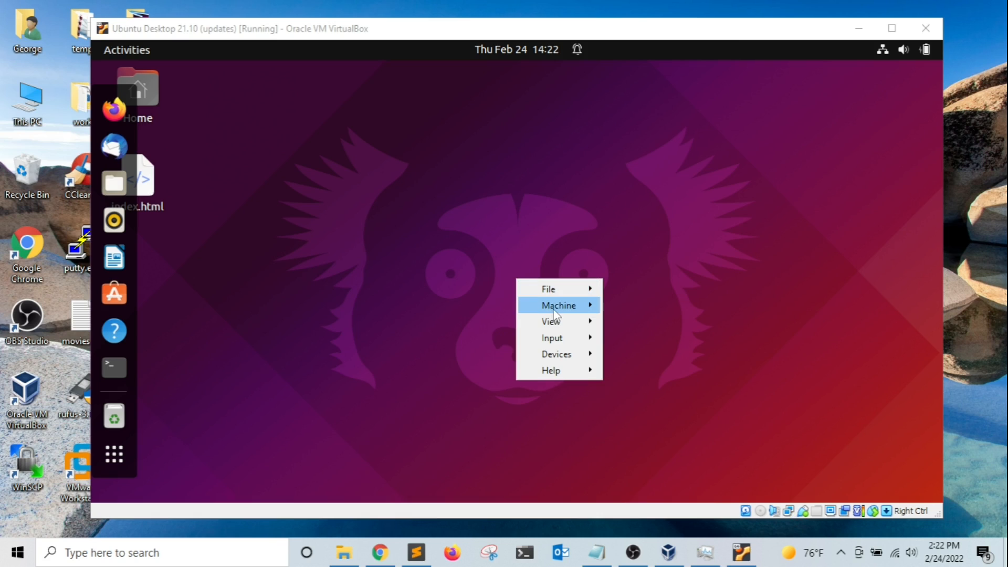
mouse_move(560, 307)
left_click(641, 308)
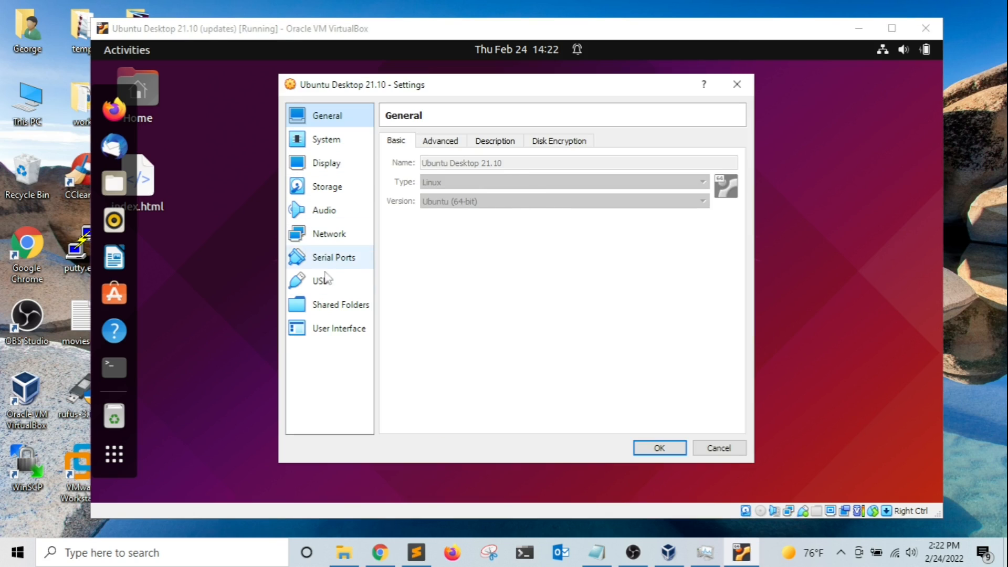
left_click(322, 282)
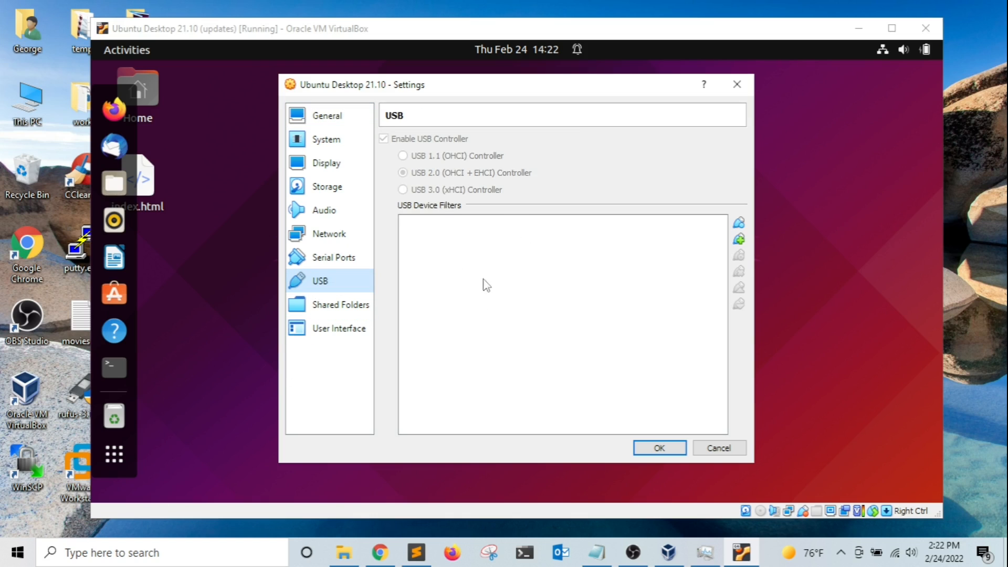
left_click(486, 257)
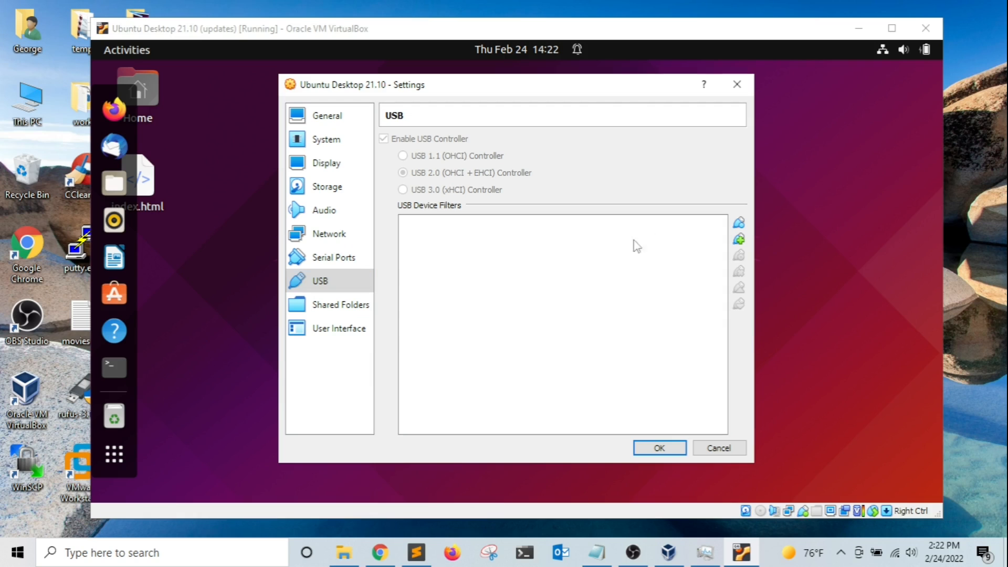
left_click(738, 239)
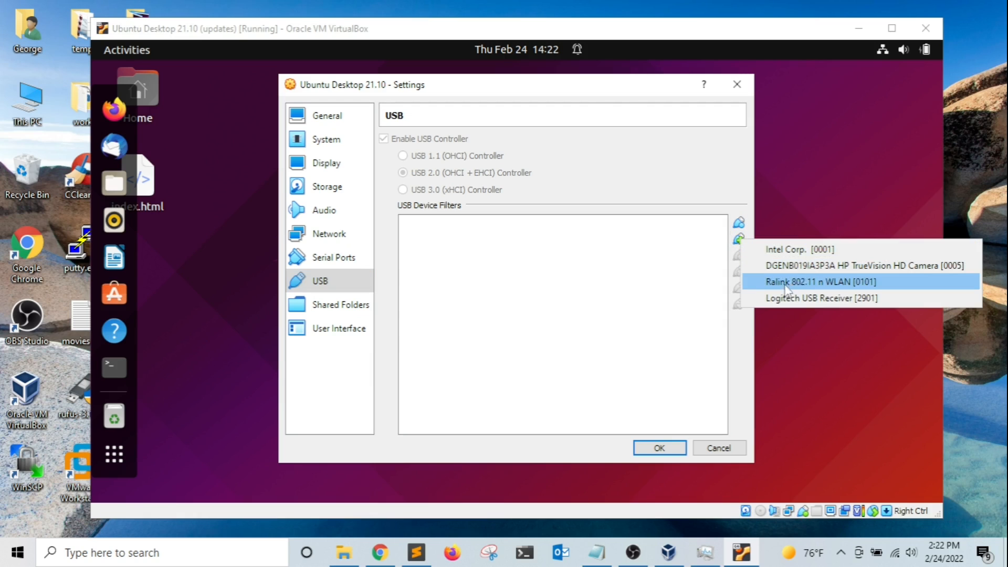
left_click(801, 282)
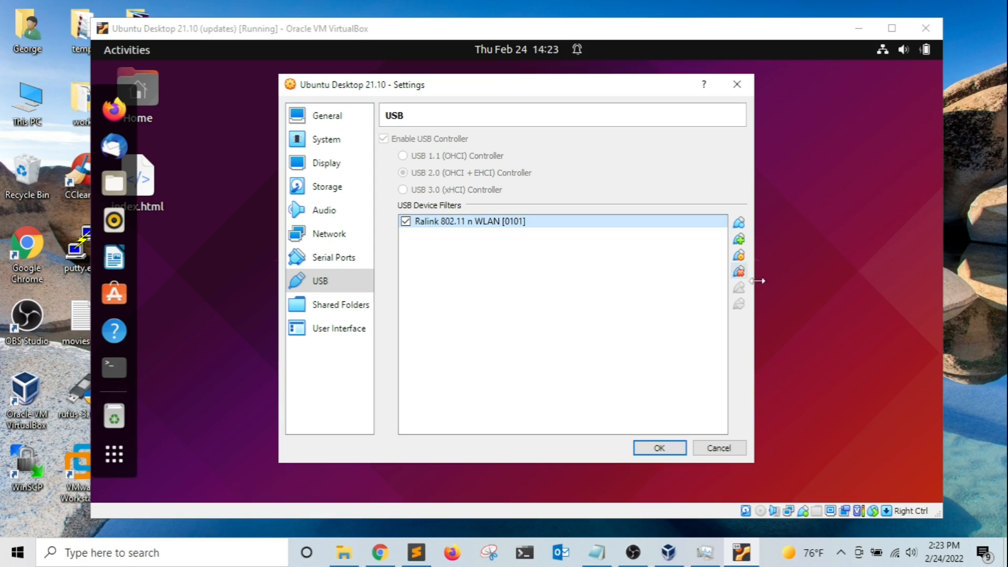
left_click(739, 255)
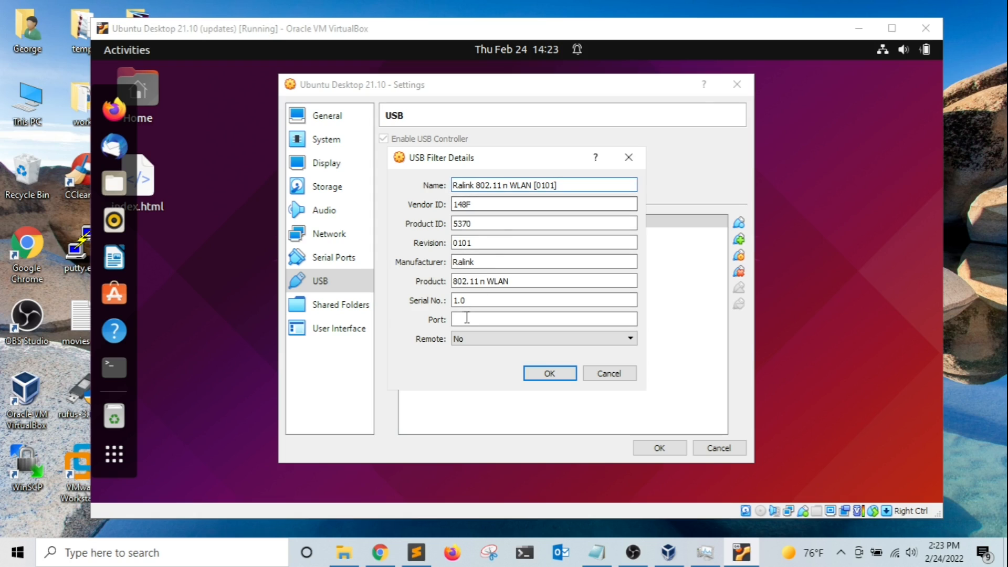
left_click(554, 375)
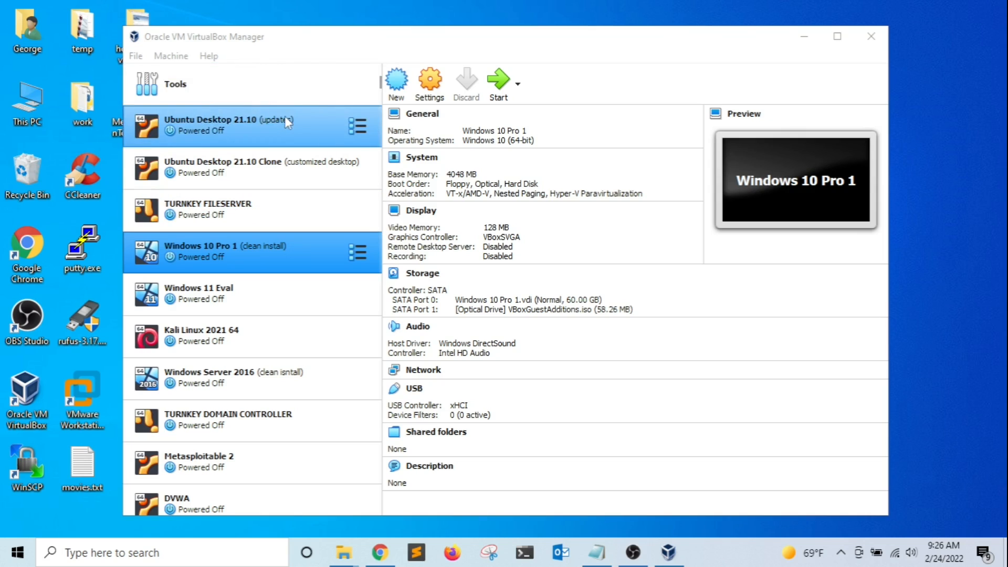
Import the Ubuntu Desktop 21.ova appliance from the Downloads folder with default settings.
left_click(248, 86)
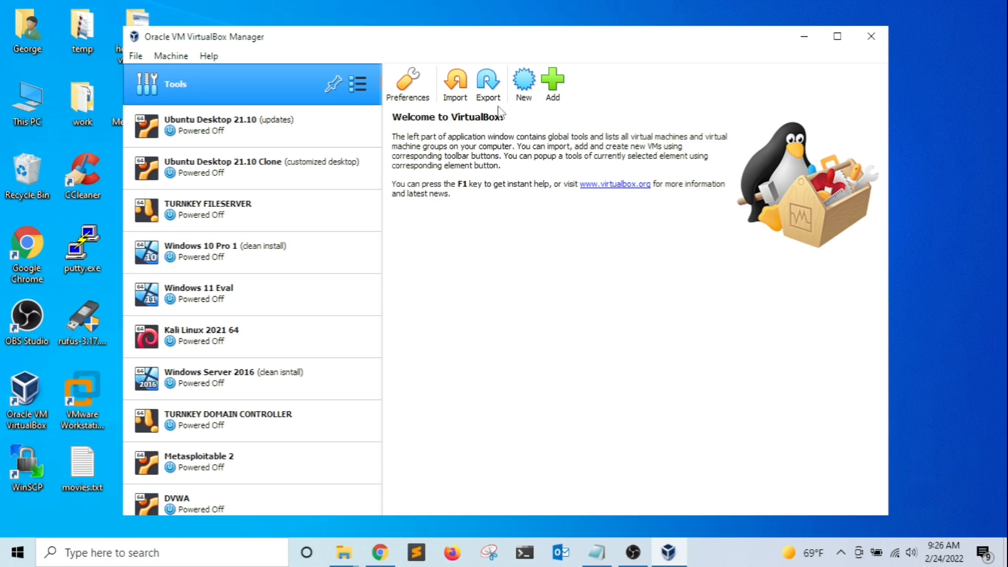
left_click(451, 84)
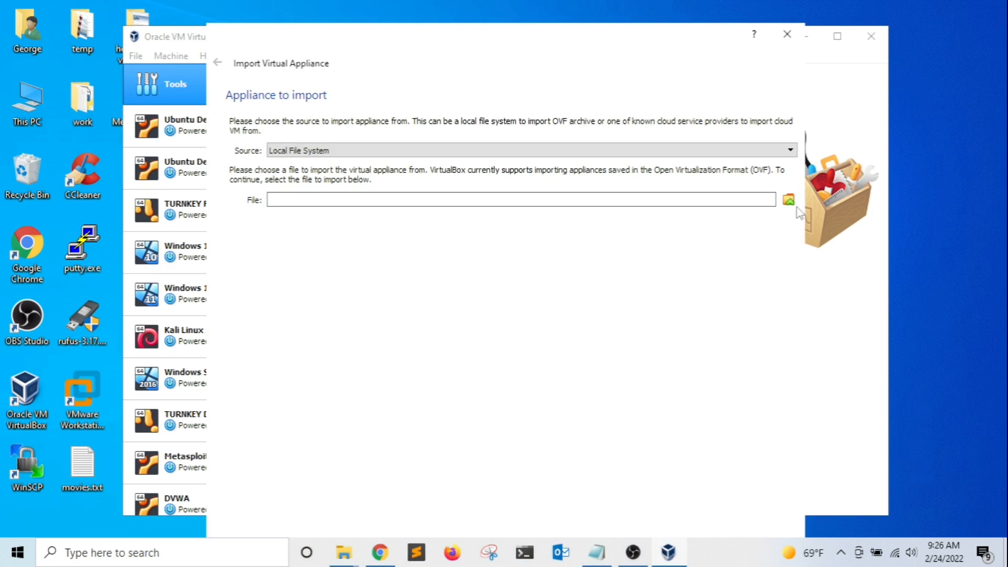
left_click(789, 201)
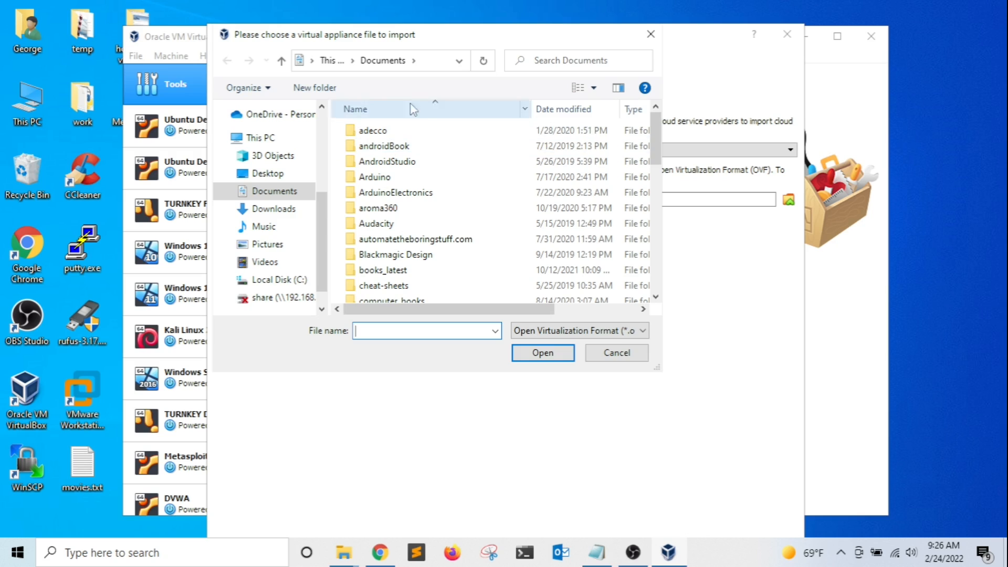
left_click(274, 208)
left_click(400, 152)
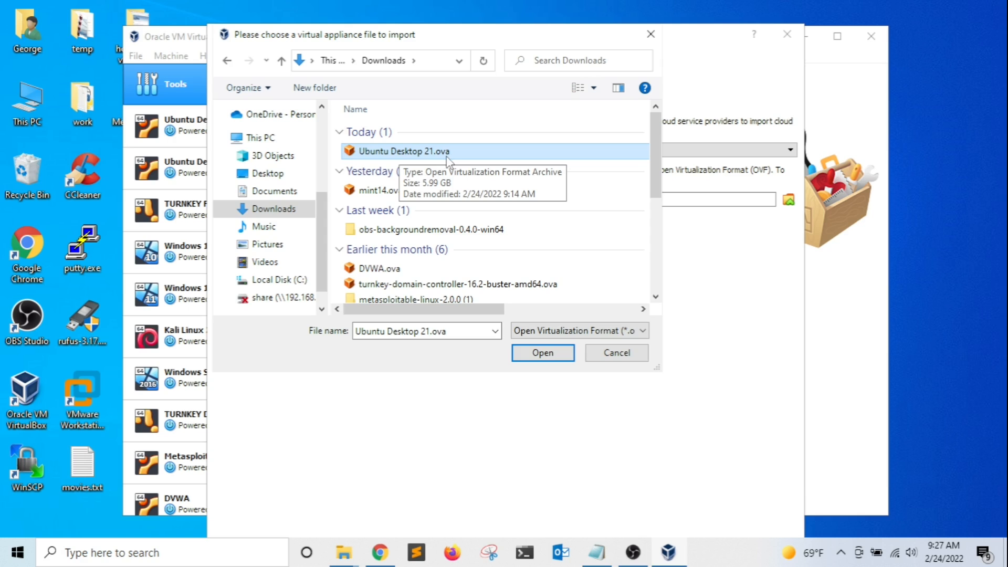
left_click(543, 353)
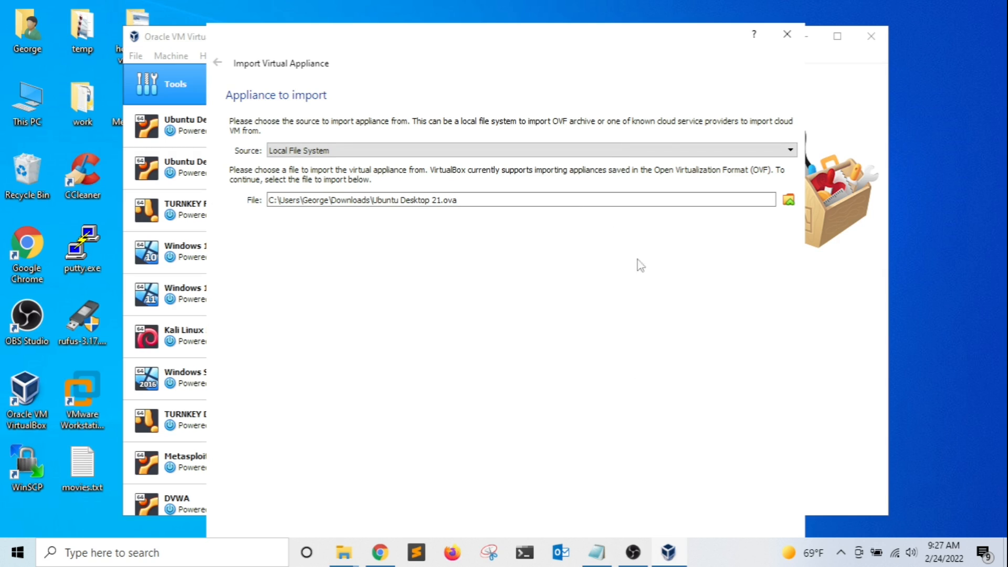
left_click_drag(628, 49, 618, 18)
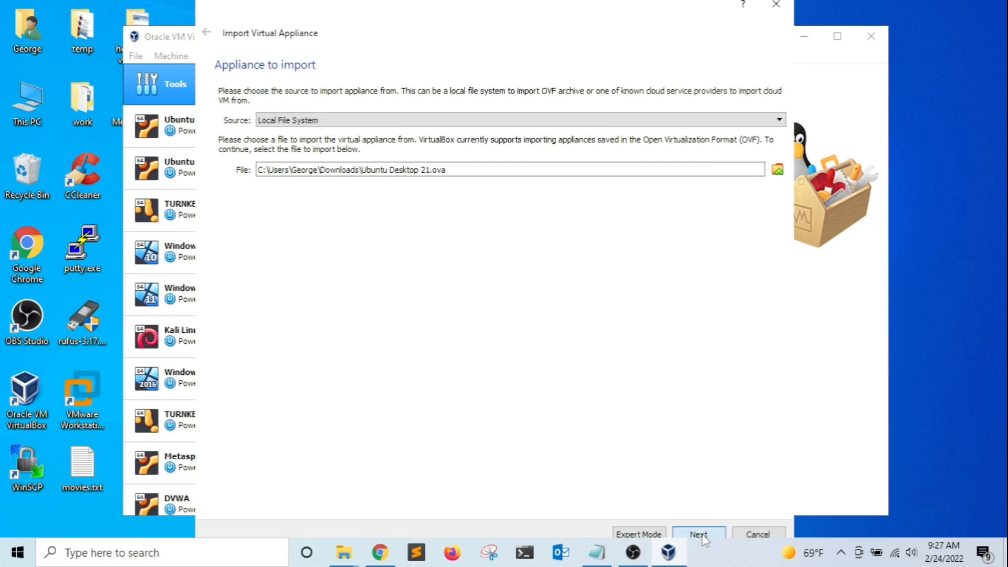
left_click(701, 533)
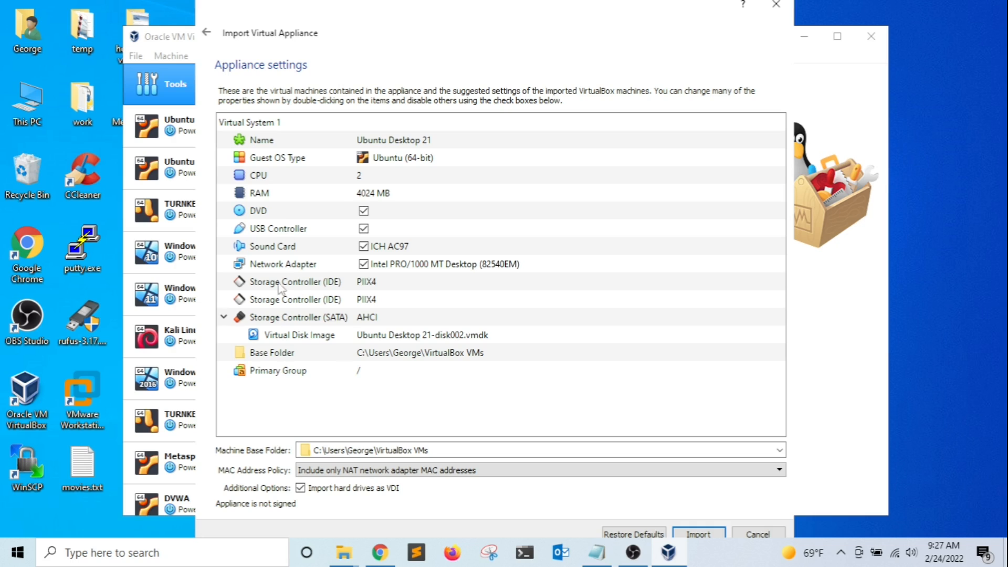
left_click(701, 533)
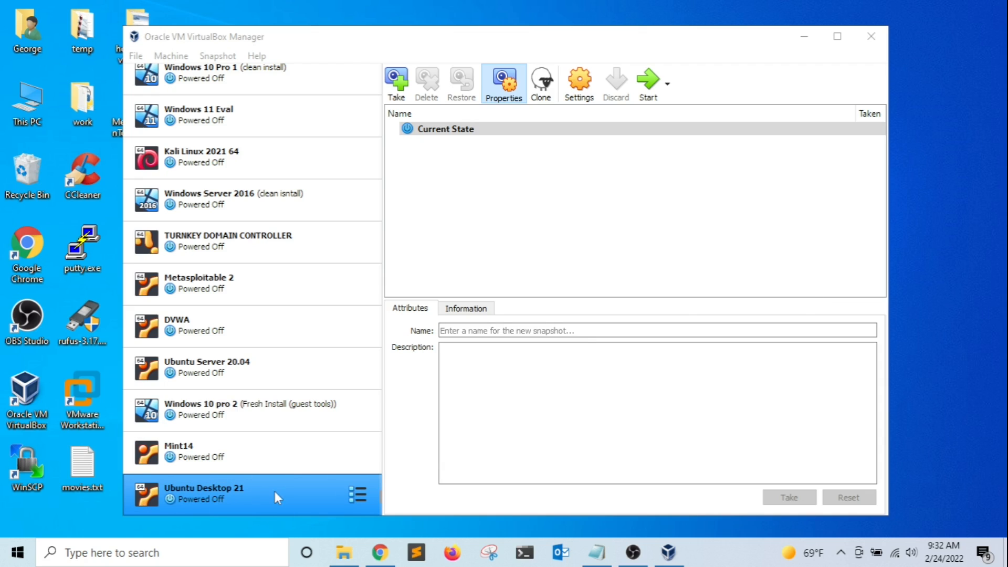
Show Ubuntu Desktop 21's details and review its name and 4024 MB base memory without changing them.
left_click(359, 495)
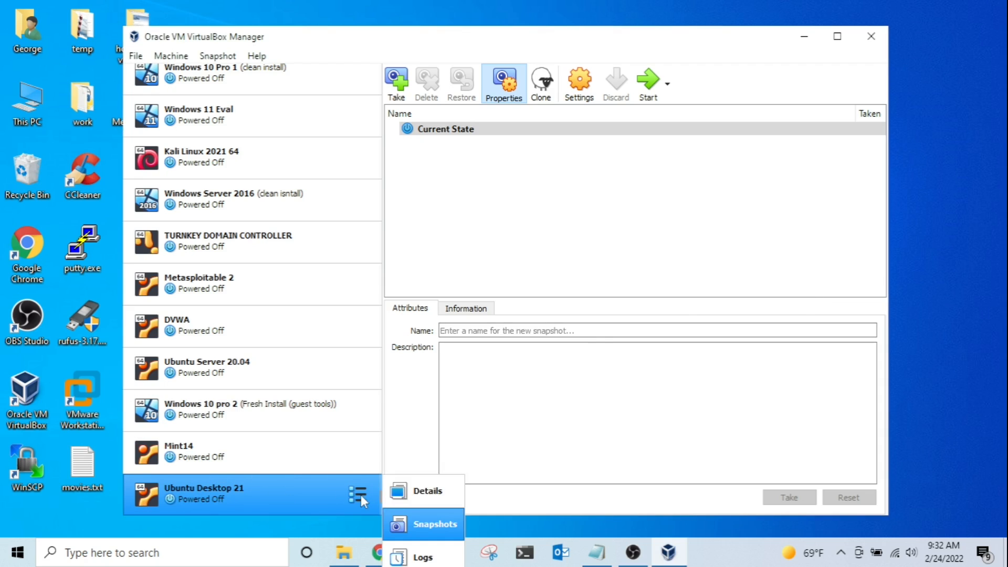
left_click(414, 490)
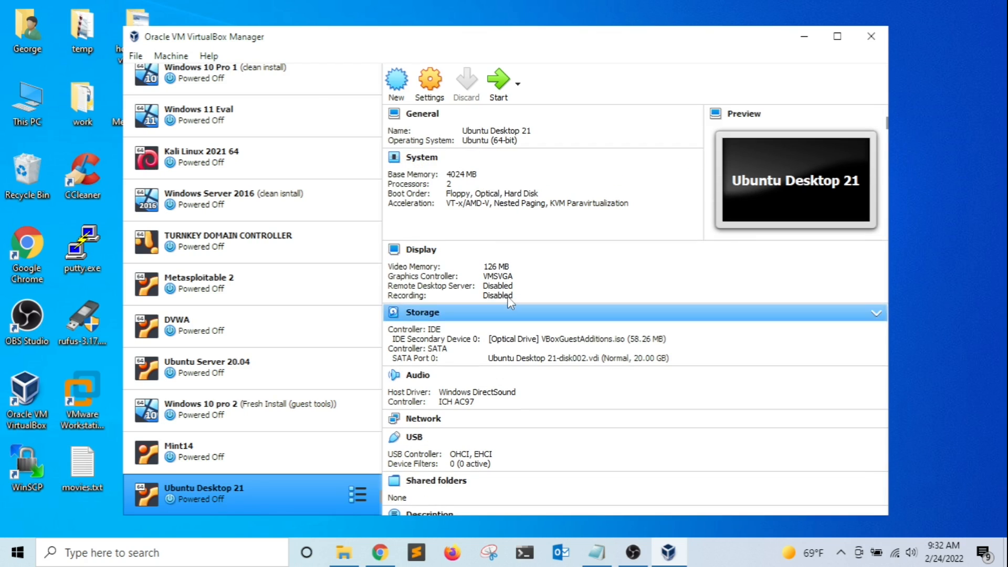
left_click(503, 132)
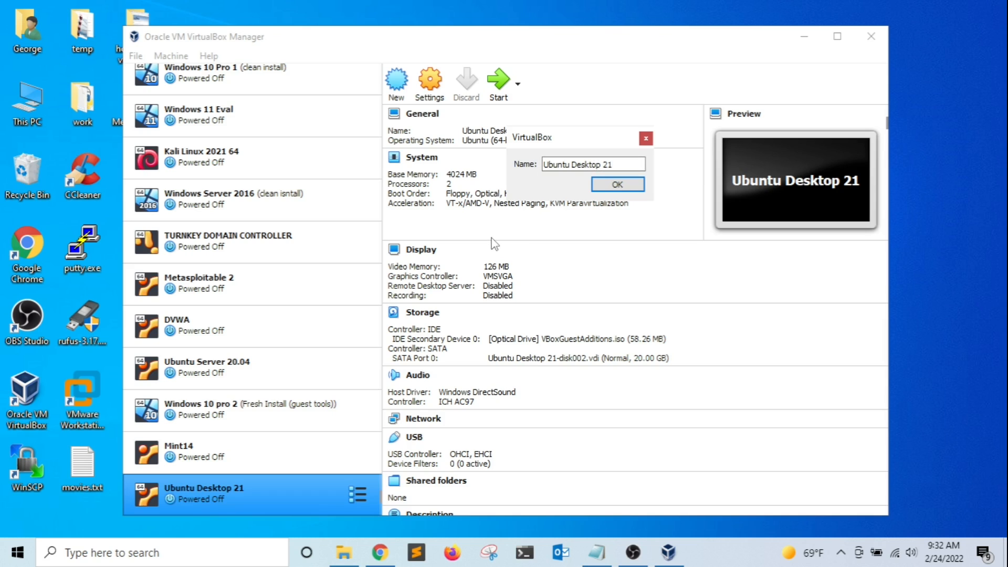
left_click(608, 183)
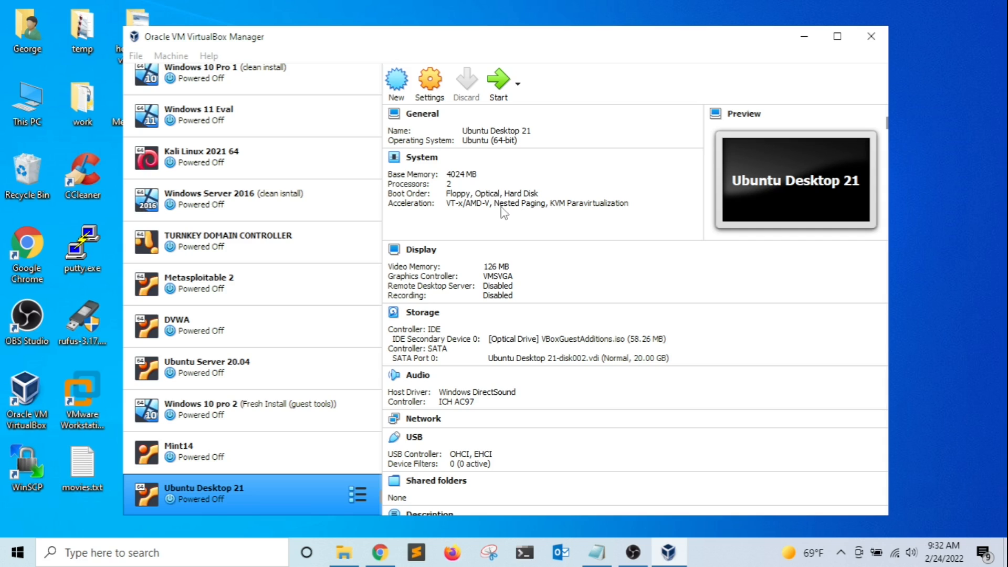
left_click(474, 178)
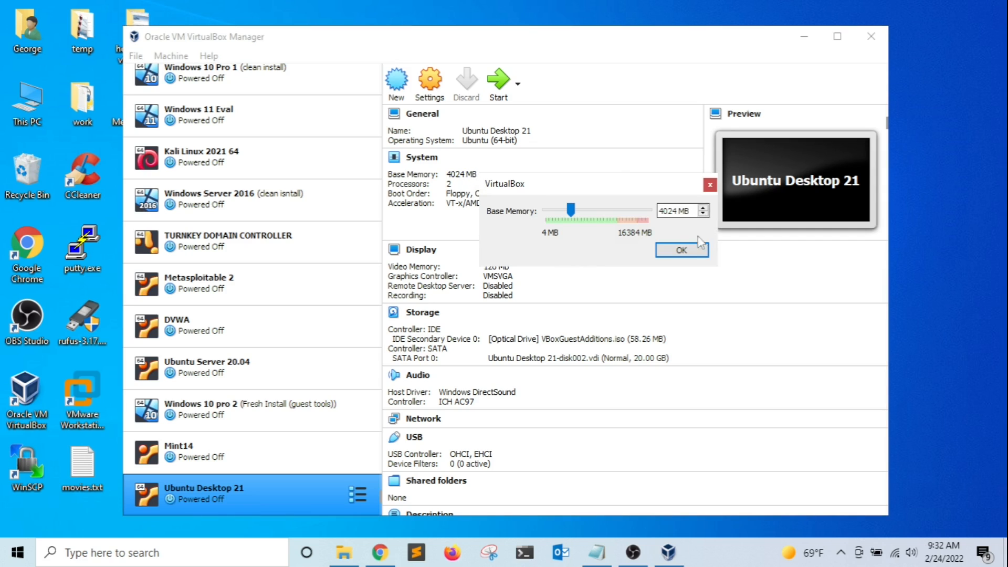
left_click(676, 249)
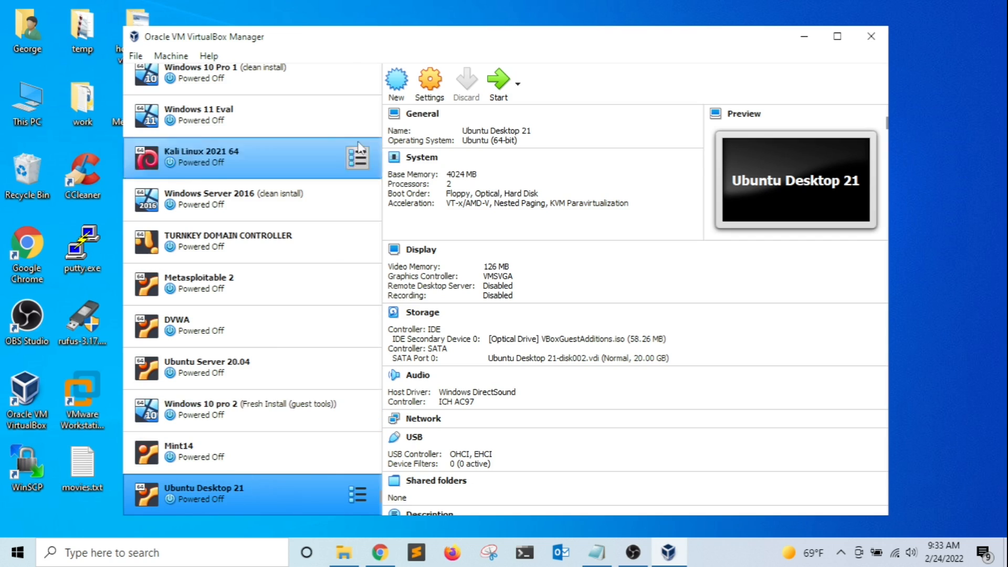
Clone Windows 11 Eval as a full clone named 'Windows 11 Eval Clone'.
left_click(244, 107)
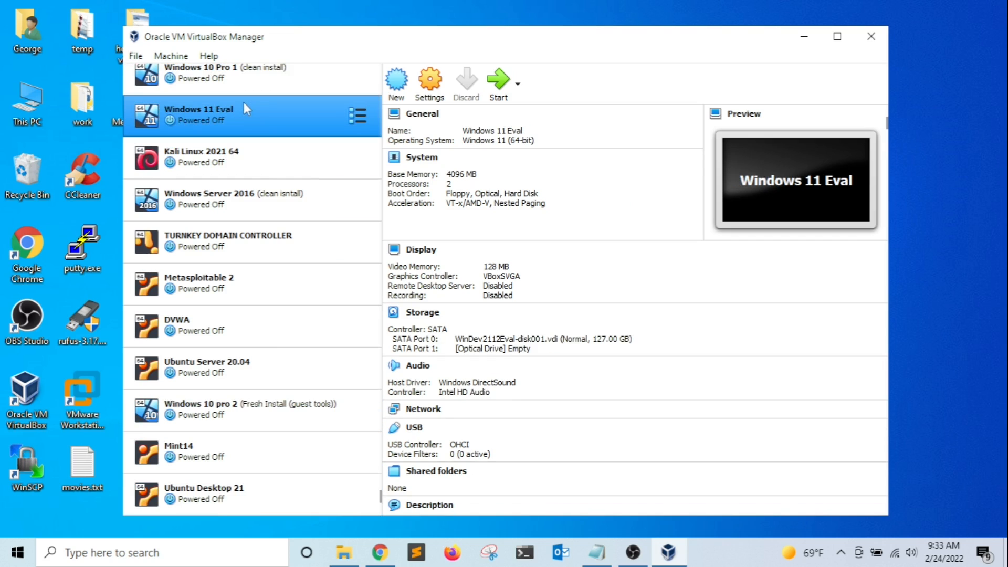
right_click(258, 112)
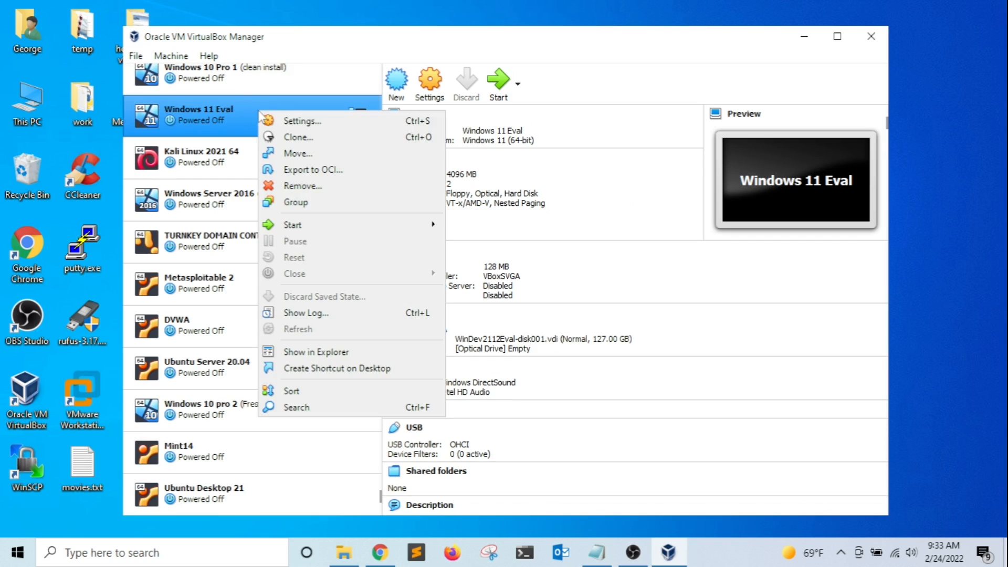
left_click(297, 137)
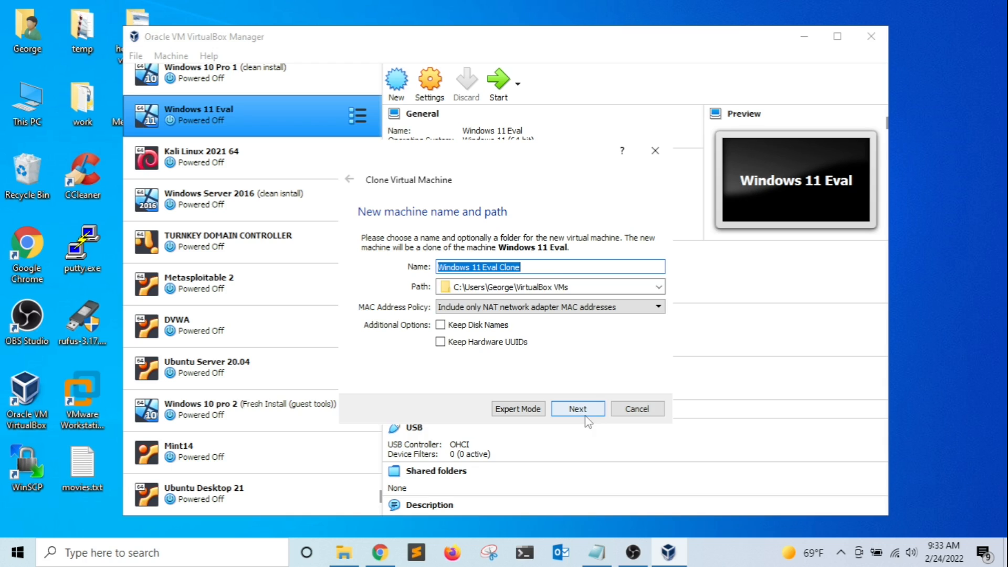
left_click(543, 263)
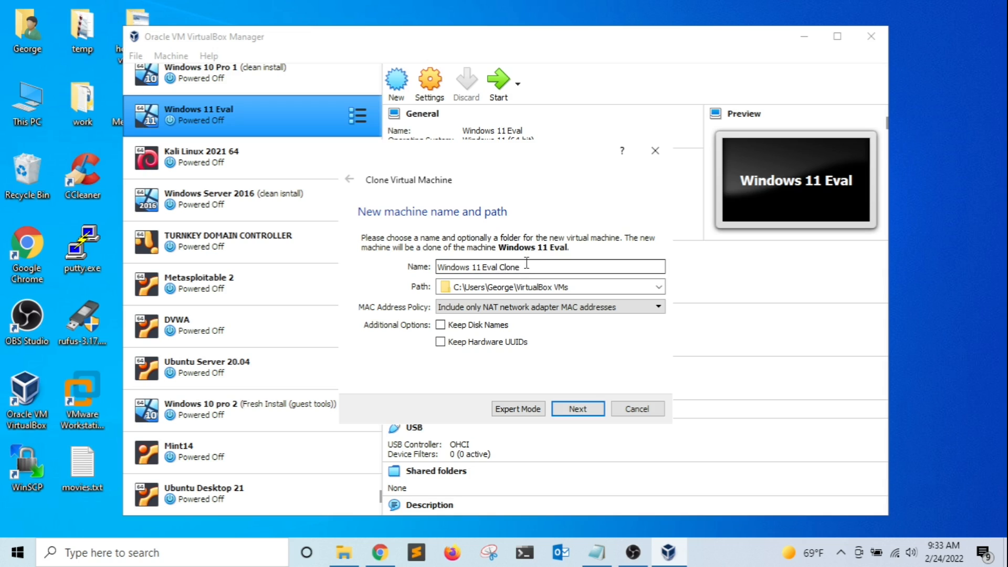
left_click(580, 410)
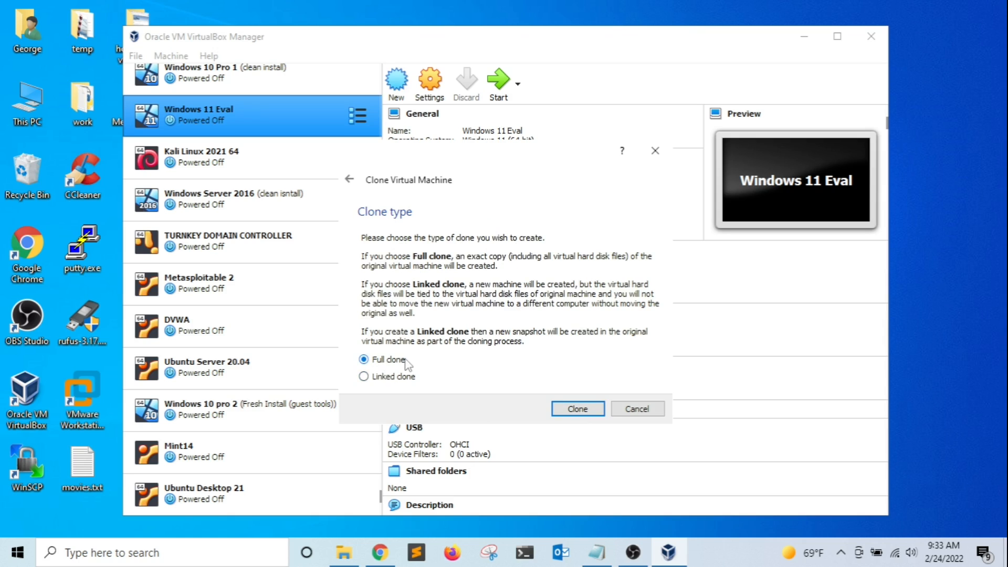
left_click(576, 409)
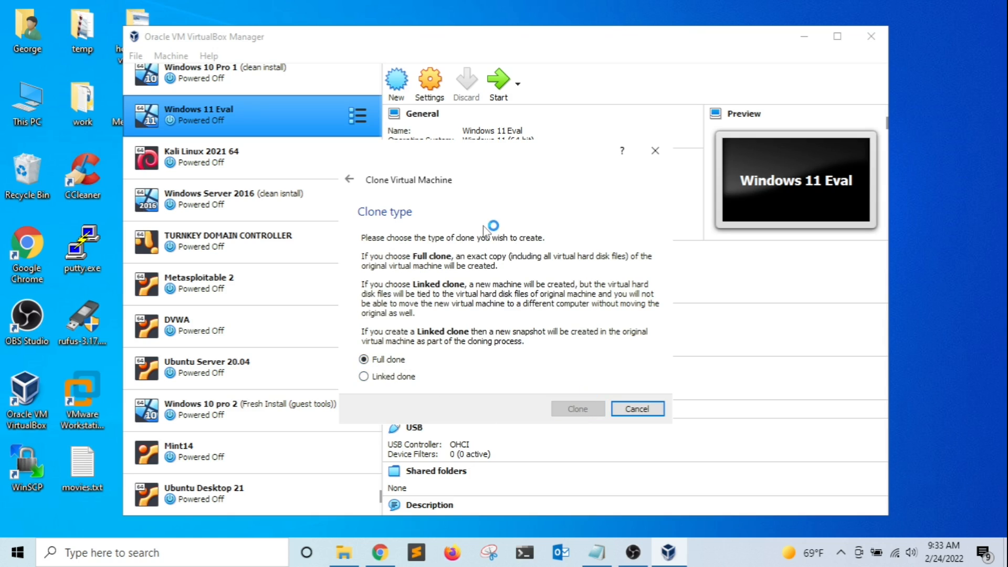